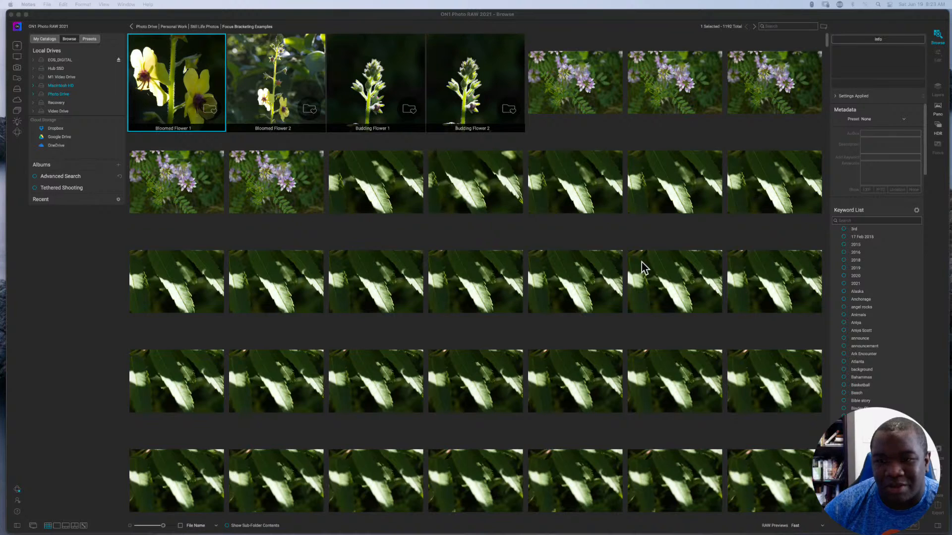
Select the first pink wildflower photo in the Focus Bracketing Examples folder and open the import from device dialog.
scroll(641, 262, "down", 4)
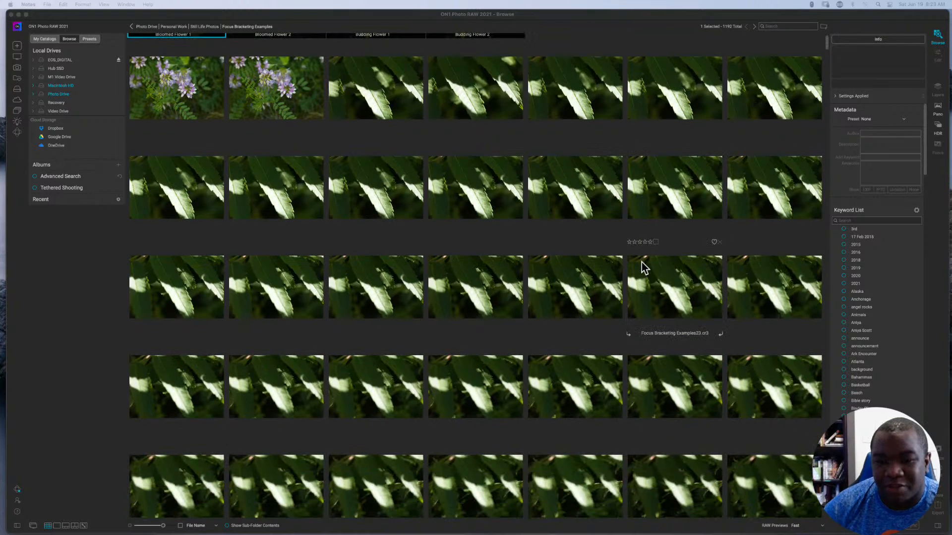
scroll(642, 263, "up", 1)
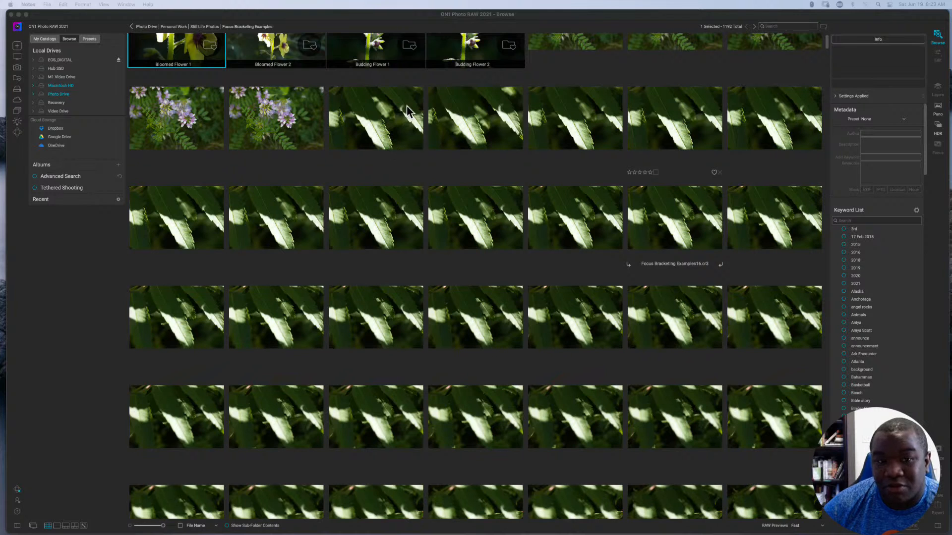
scroll(628, 343, "down", 1)
scroll(629, 337, "up", 3)
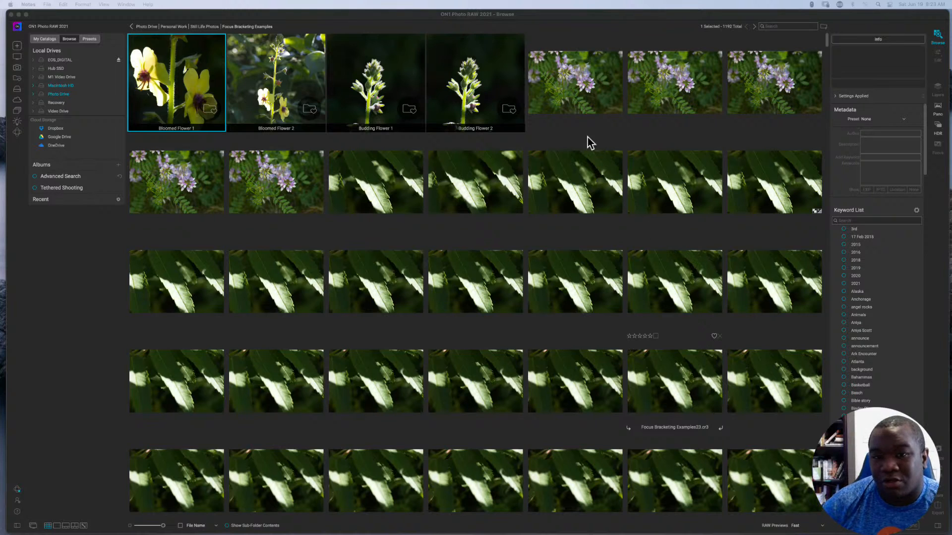
left_click(553, 39)
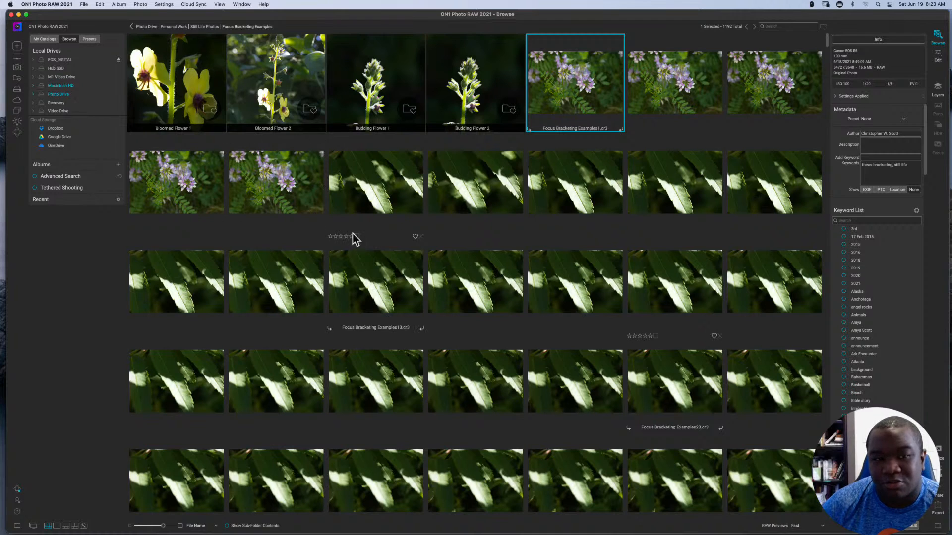
left_click(83, 5)
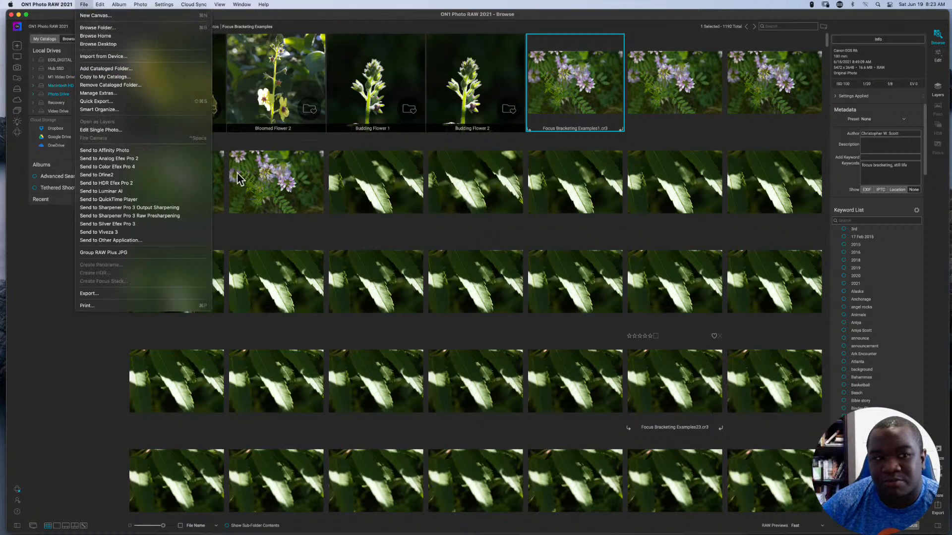
left_click(114, 58)
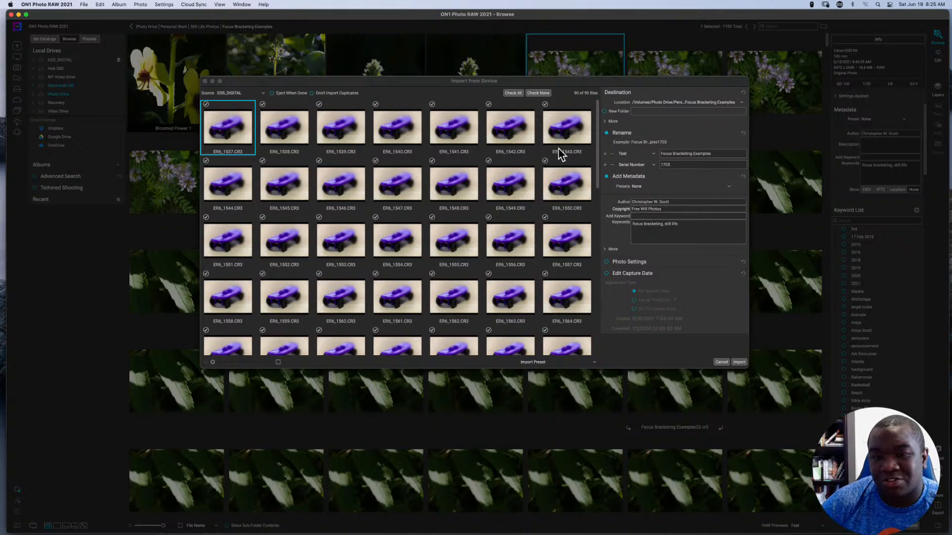
Have the import placed in a new destination folder named Lego Skateboard.
left_click(604, 112)
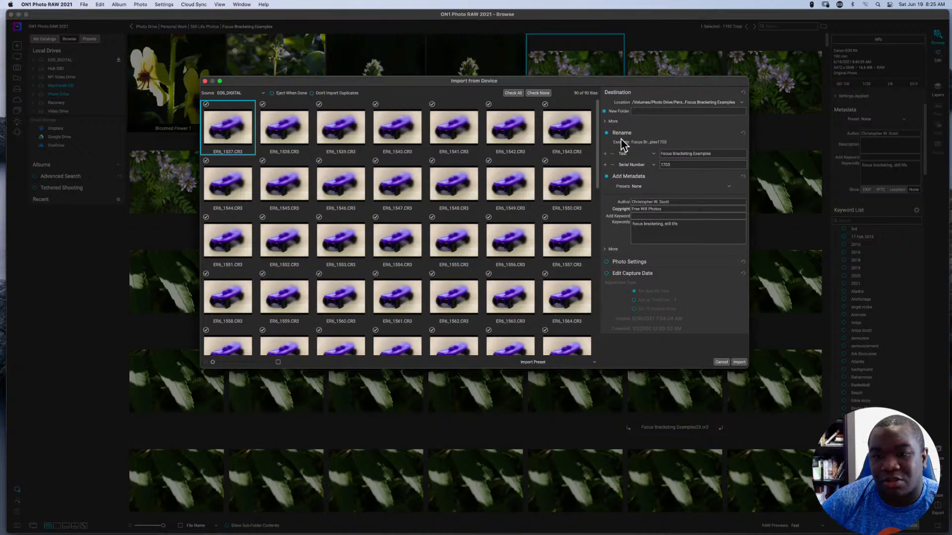
left_click(644, 113)
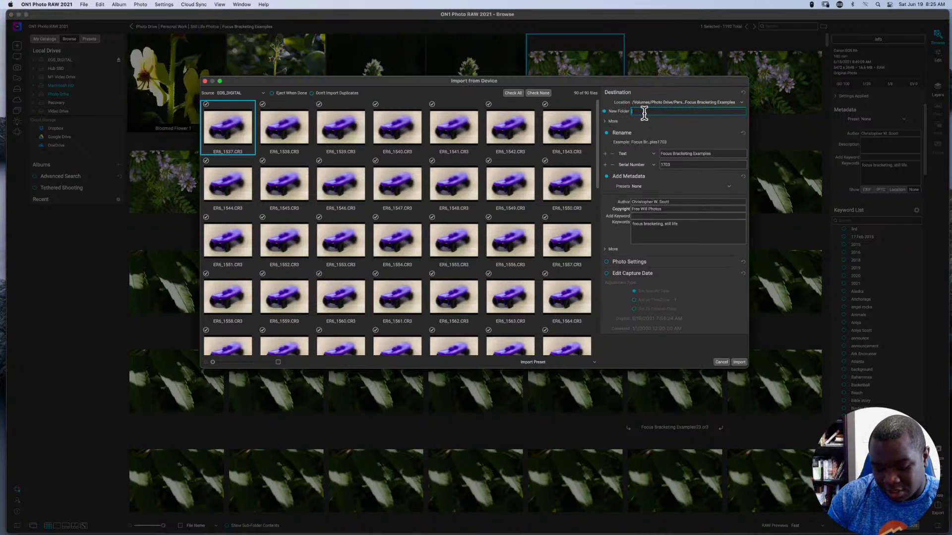
type("Lego Skat")
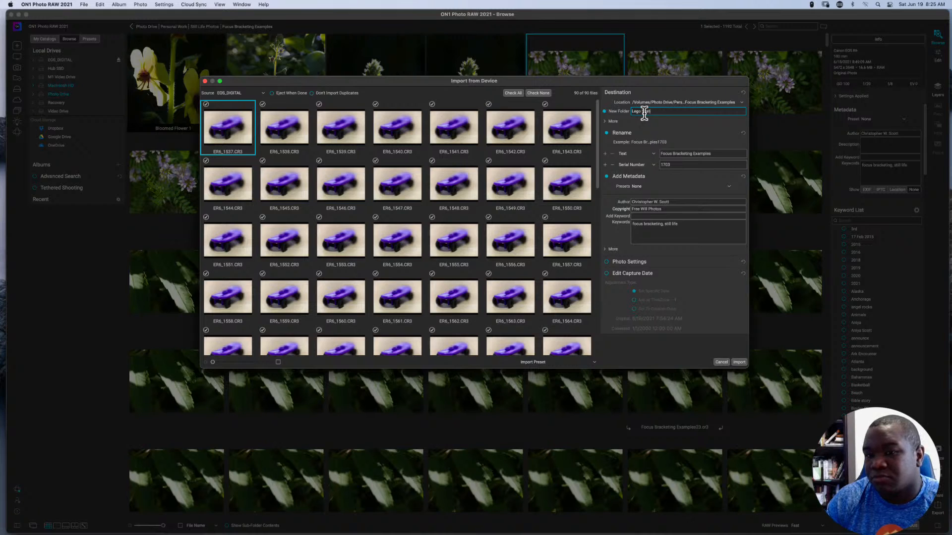
type("eboard")
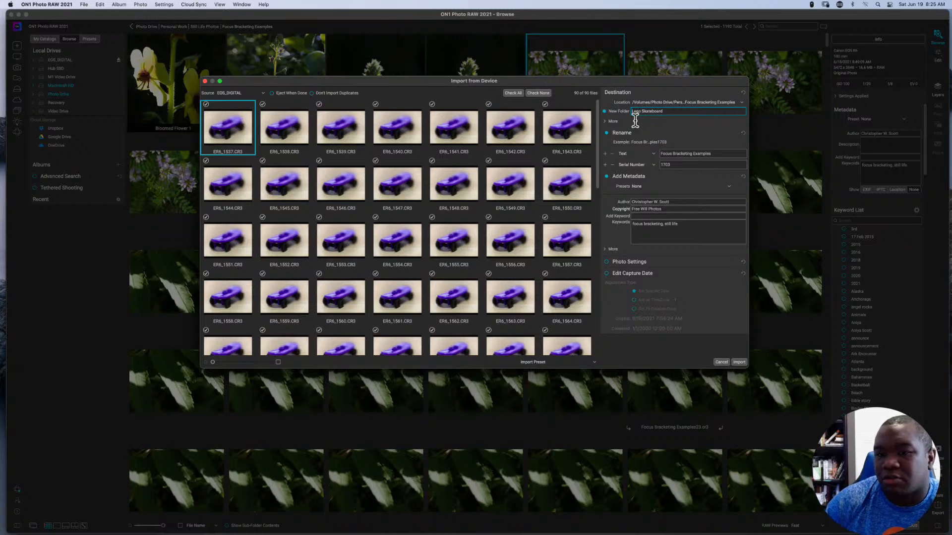
Set the file renaming to the text Lego Skateboard with serial numbers starting at 1, and import the photos.
left_click_drag(721, 156, 621, 159)
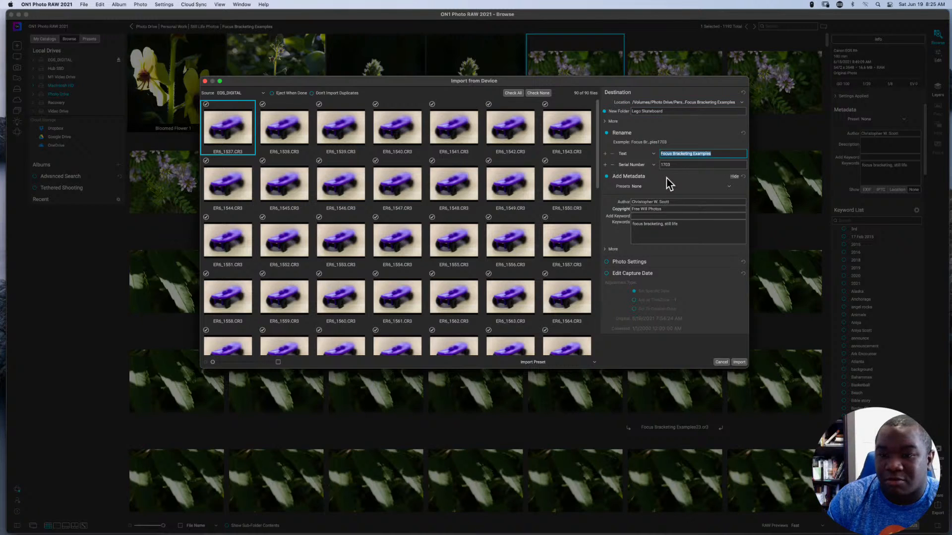
type("Lego")
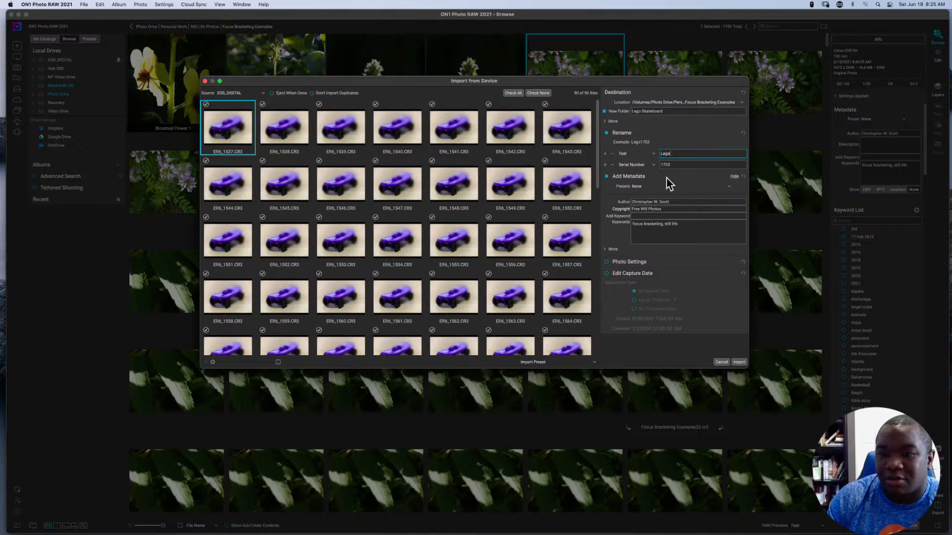
type(" Skat")
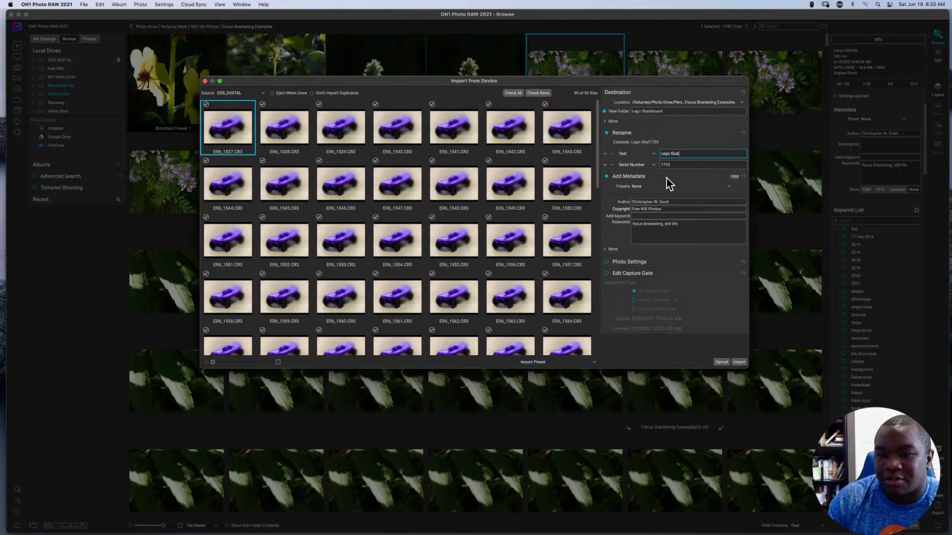
type("eboar")
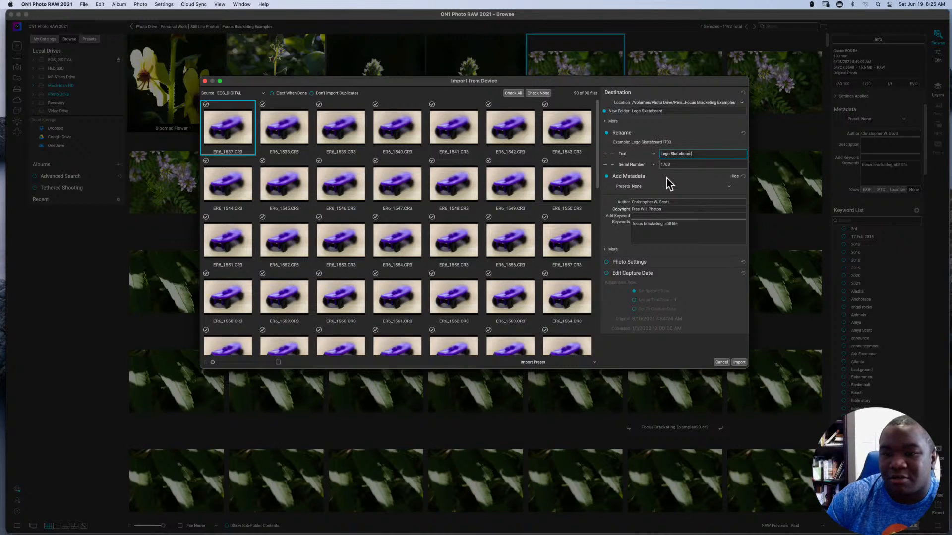
type("d")
left_click(671, 165)
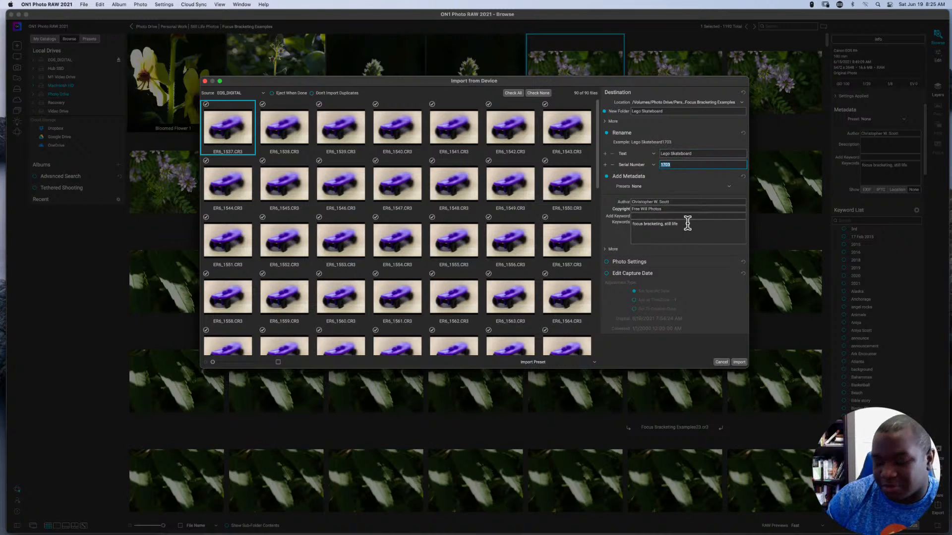
type("1")
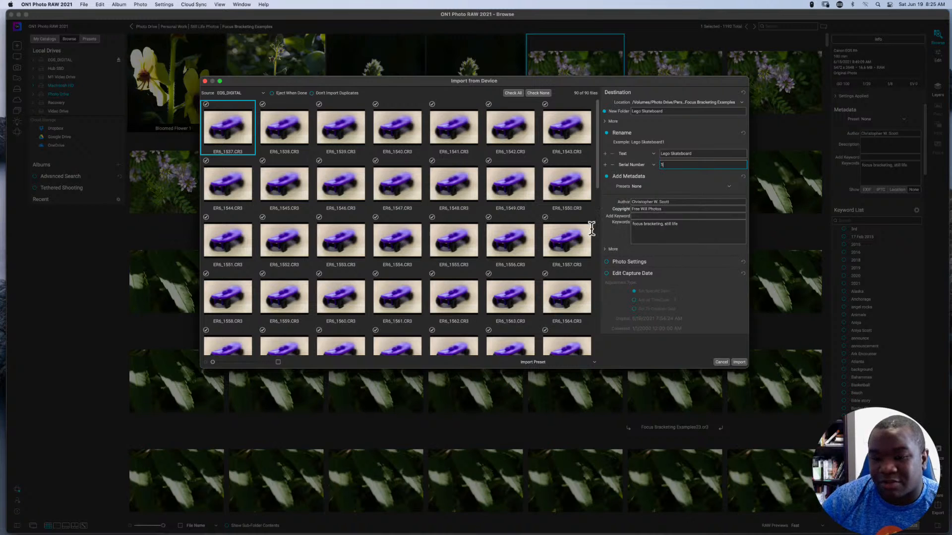
left_click(740, 362)
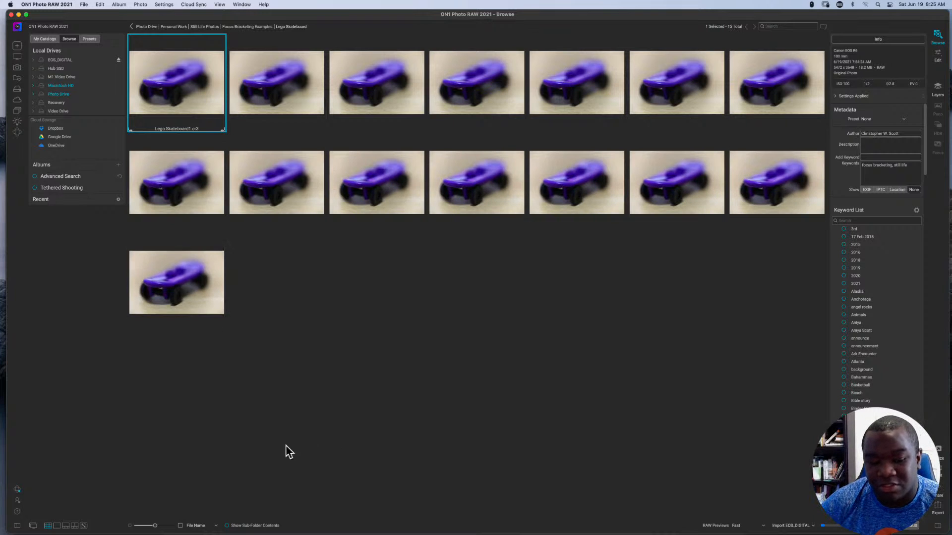
Enlarge the thumbnails and look through the whole imported skateboard sequence to examine how the focus shifts, returning to the first photo.
left_click_drag(155, 526, 167, 527)
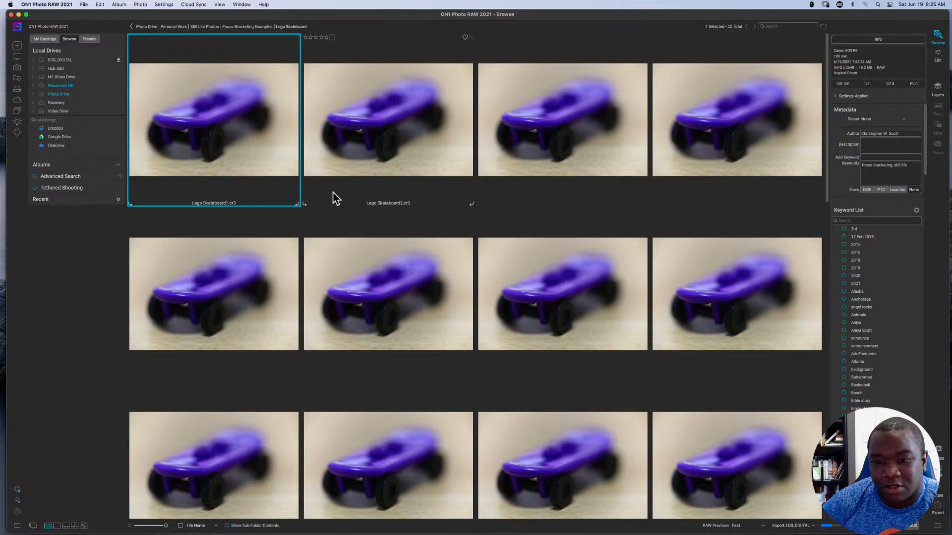
scroll(595, 418, "down", 20)
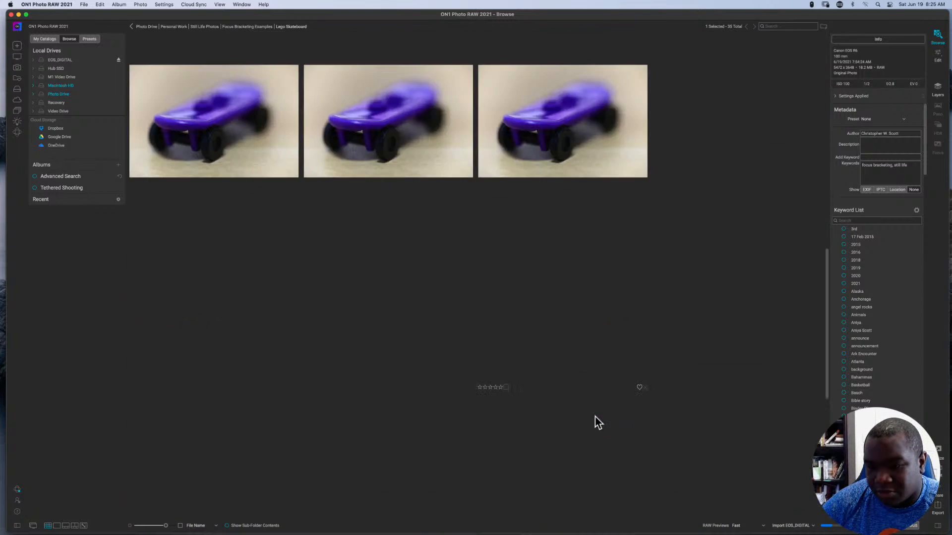
scroll(595, 417, "up", 10)
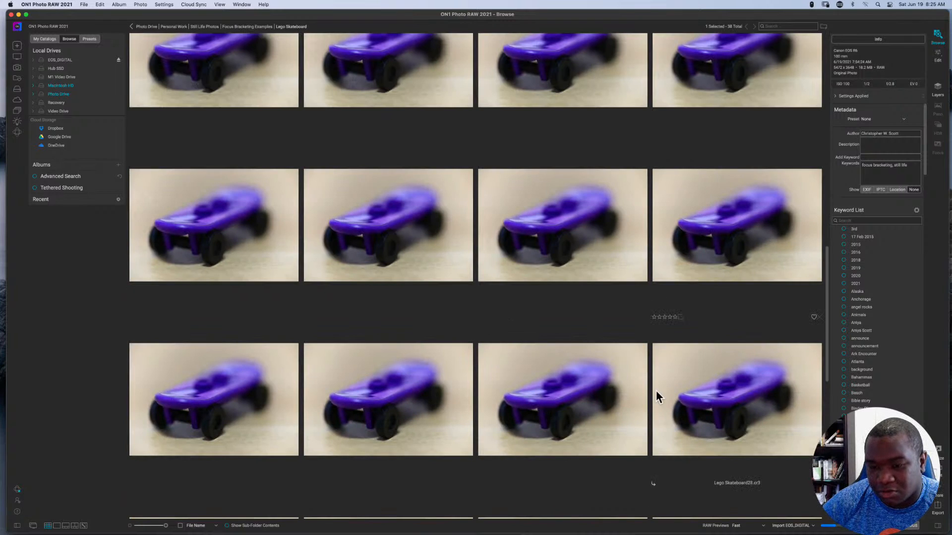
scroll(560, 406, "down", 10)
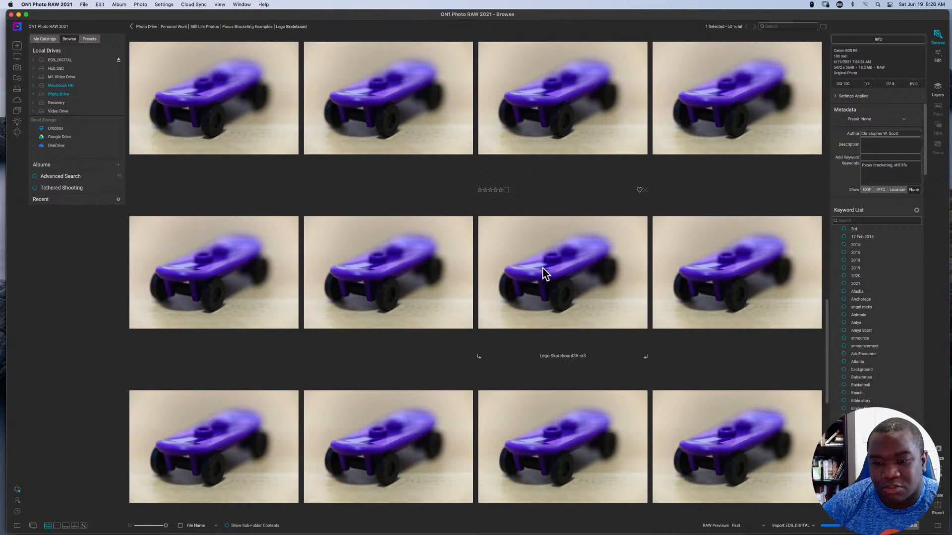
scroll(593, 335, "down", 3)
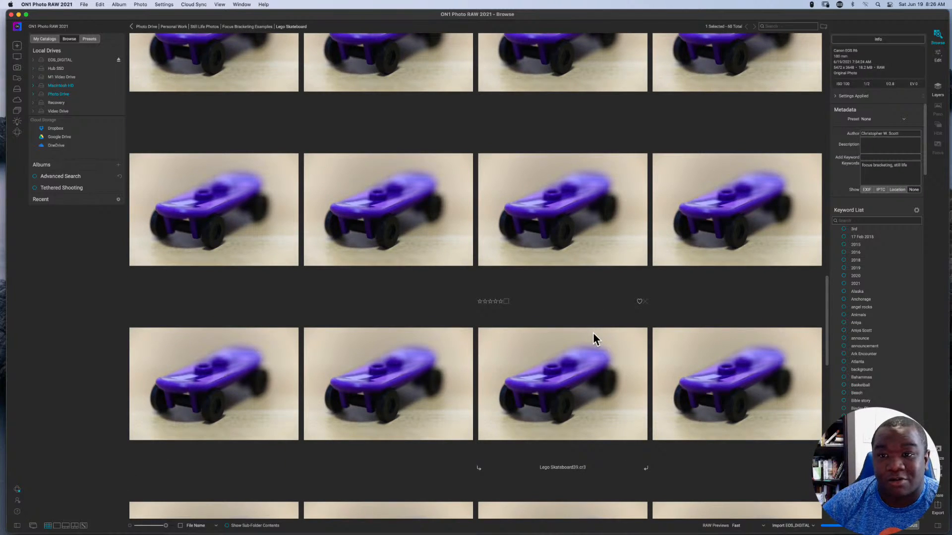
scroll(593, 332, "down", 5)
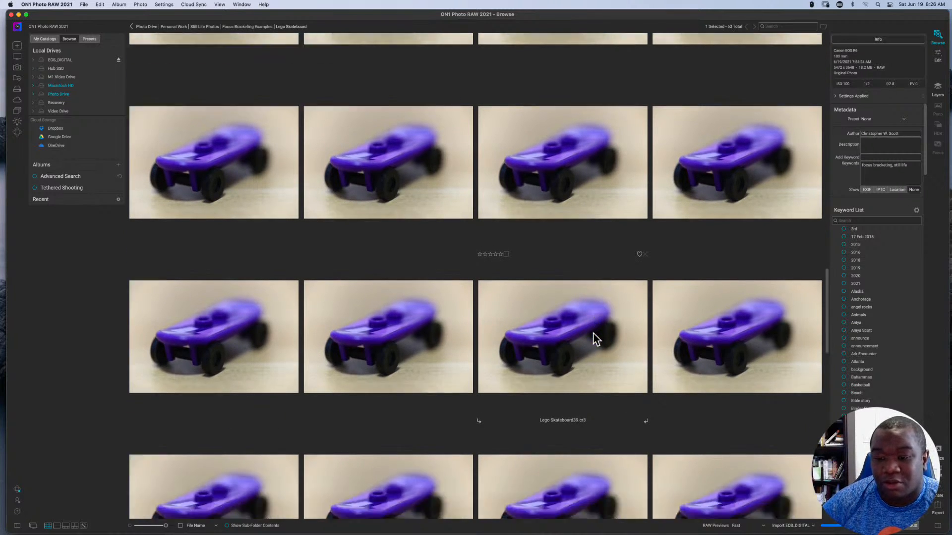
scroll(595, 338, "down", 9)
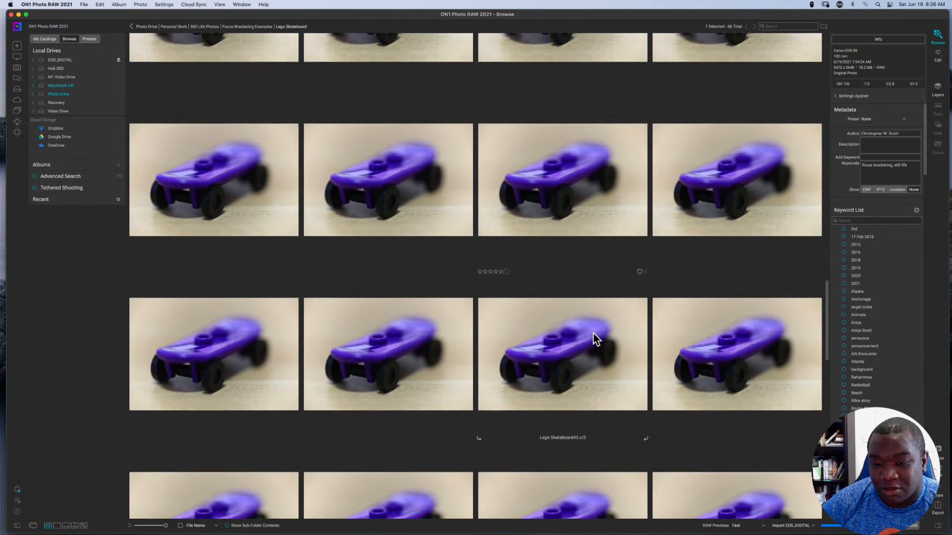
scroll(595, 339, "down", 10)
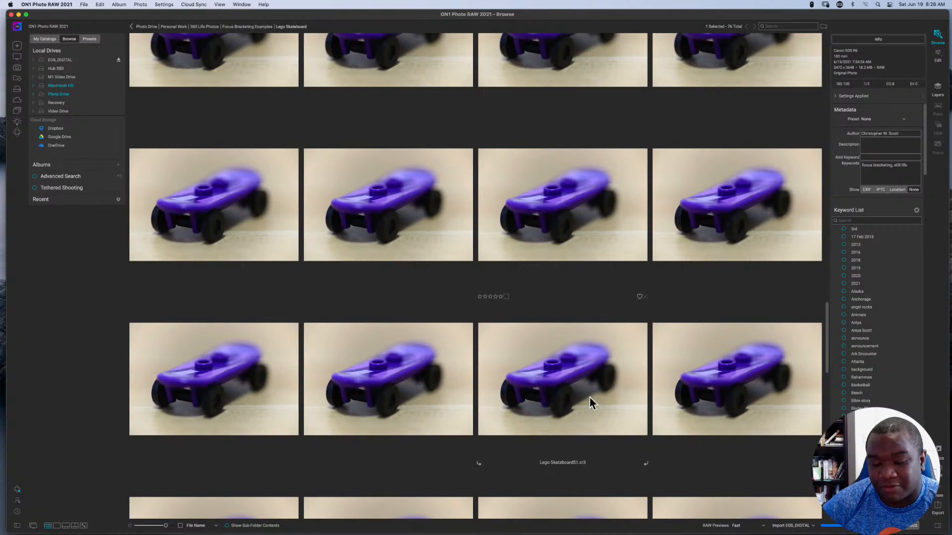
scroll(594, 371, "down", 1)
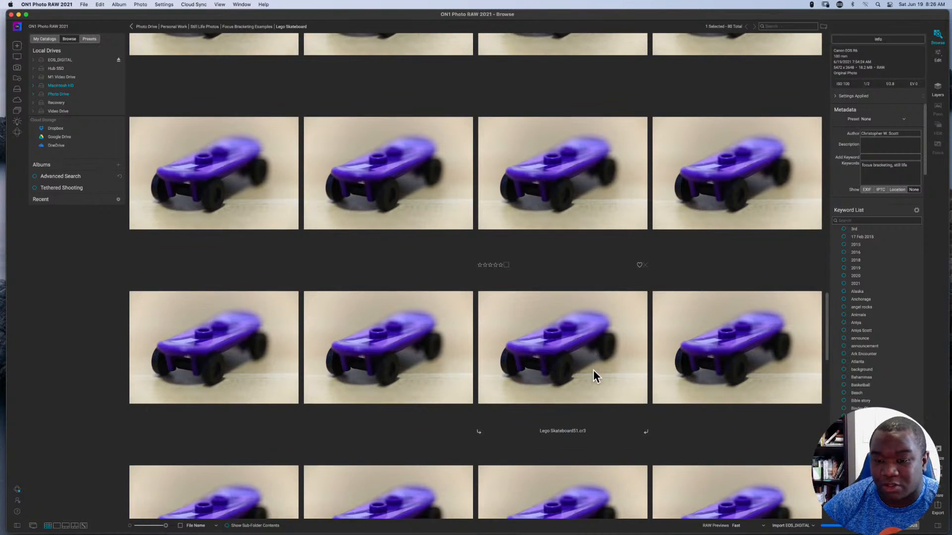
scroll(594, 371, "down", 2)
scroll(593, 371, "down", 4)
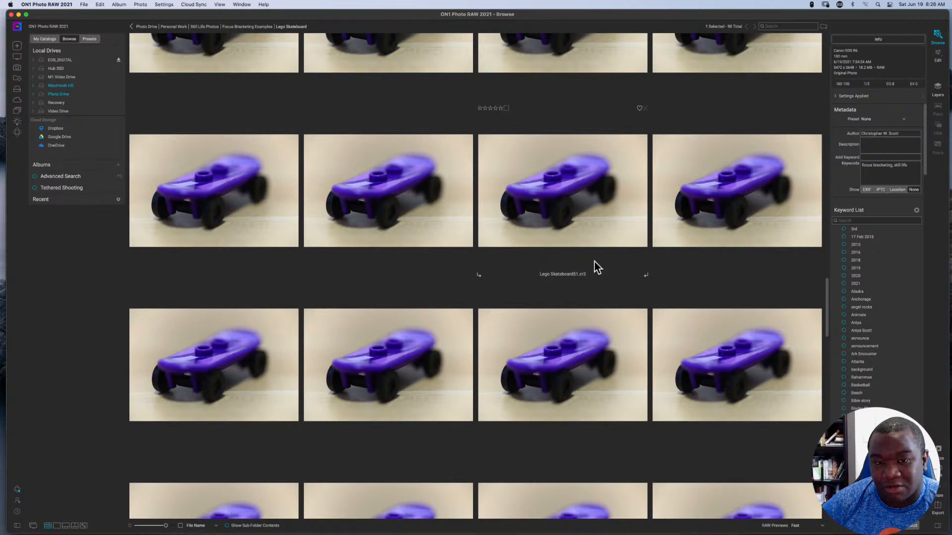
scroll(578, 190, "down", 1)
scroll(574, 188, "down", 10)
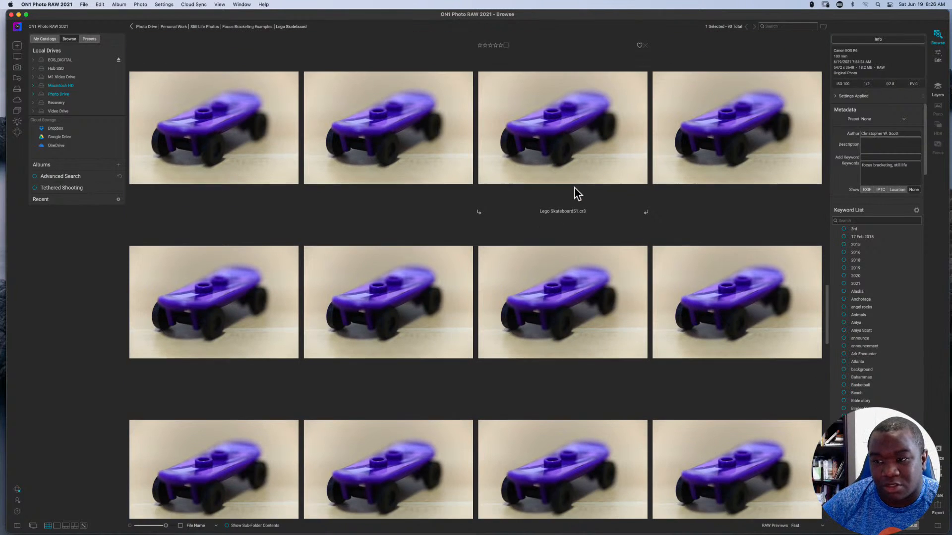
scroll(578, 194, "down", 3)
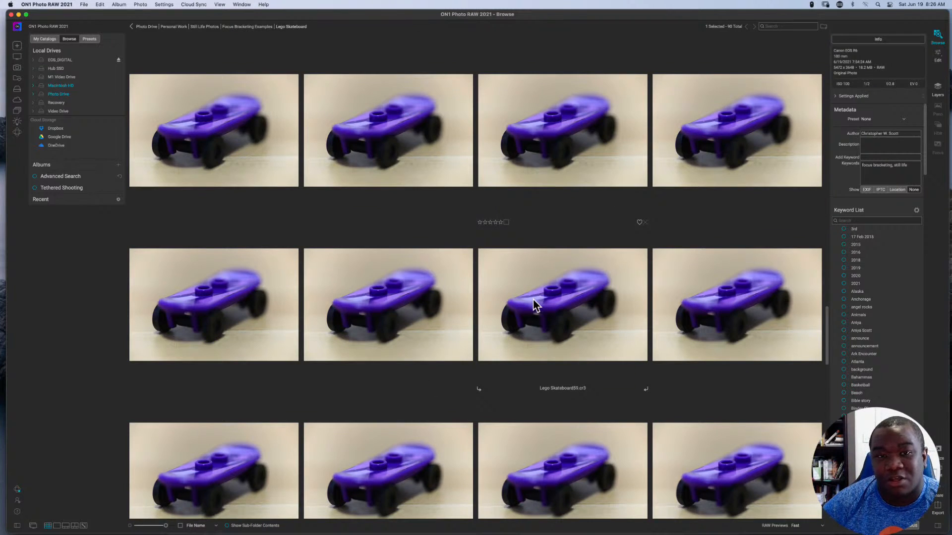
scroll(532, 294, "down", 6)
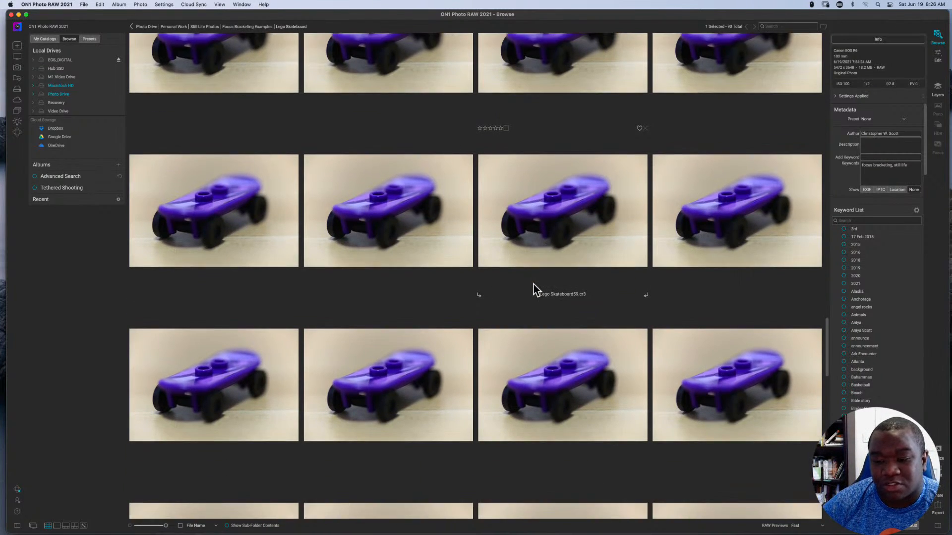
scroll(533, 284, "down", 9)
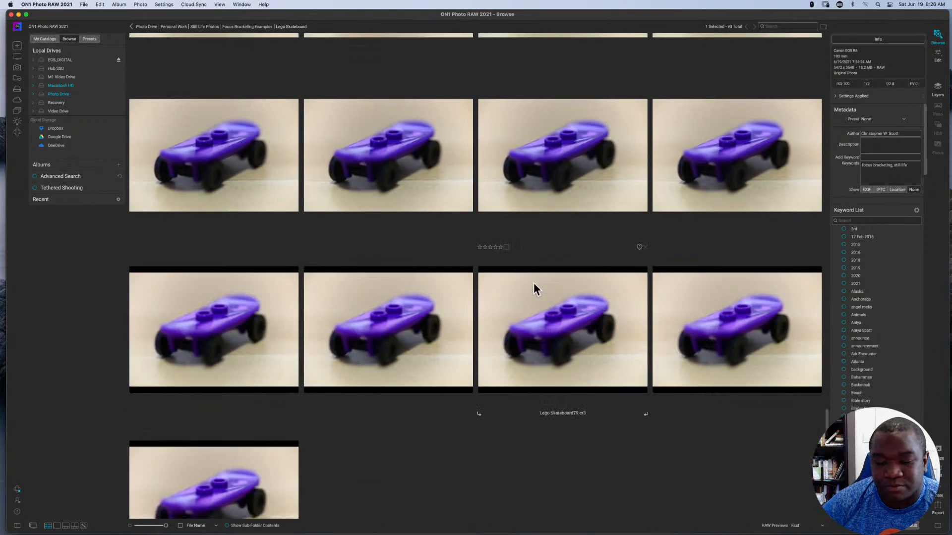
scroll(533, 289, "down", 4)
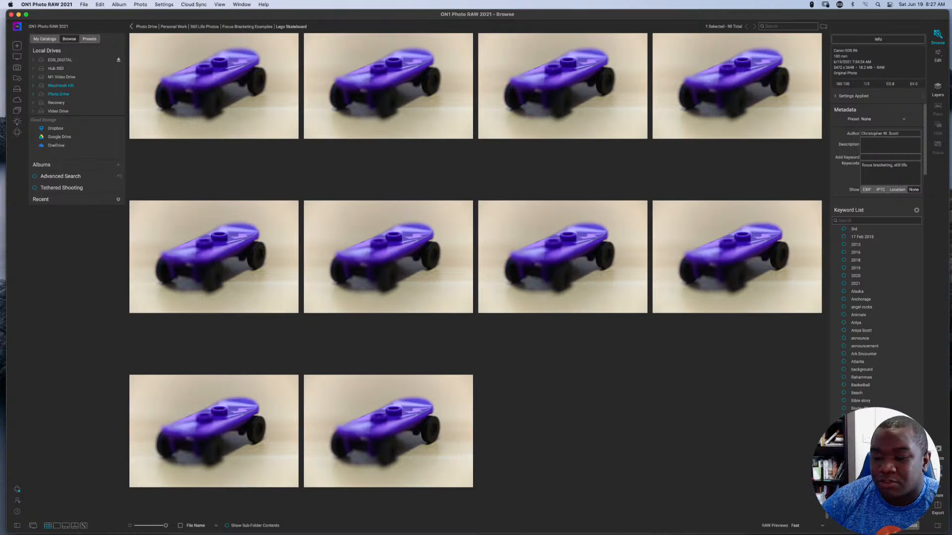
left_click_drag(827, 496, 810, 30)
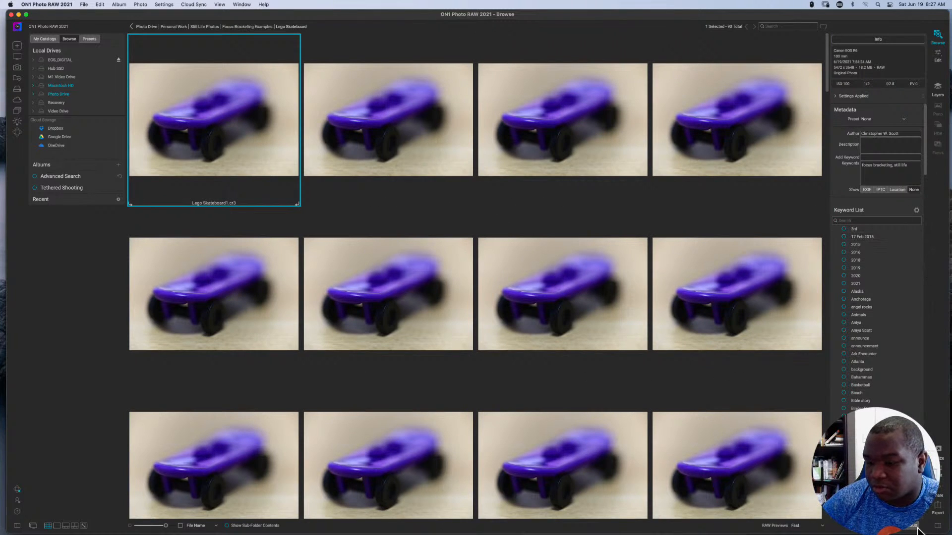
Hide the metadata and keyword pane beside the thumbnails and show it again.
left_click(937, 526)
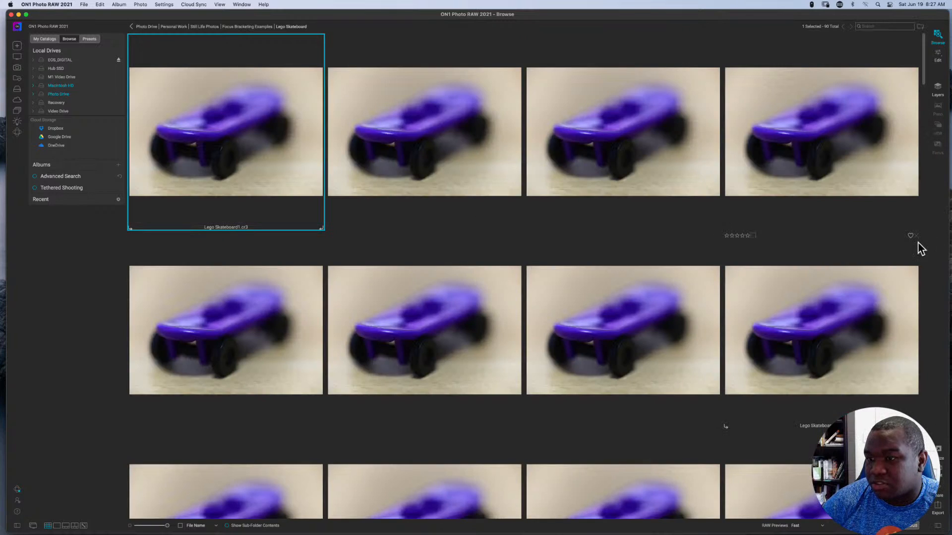
left_click(937, 527)
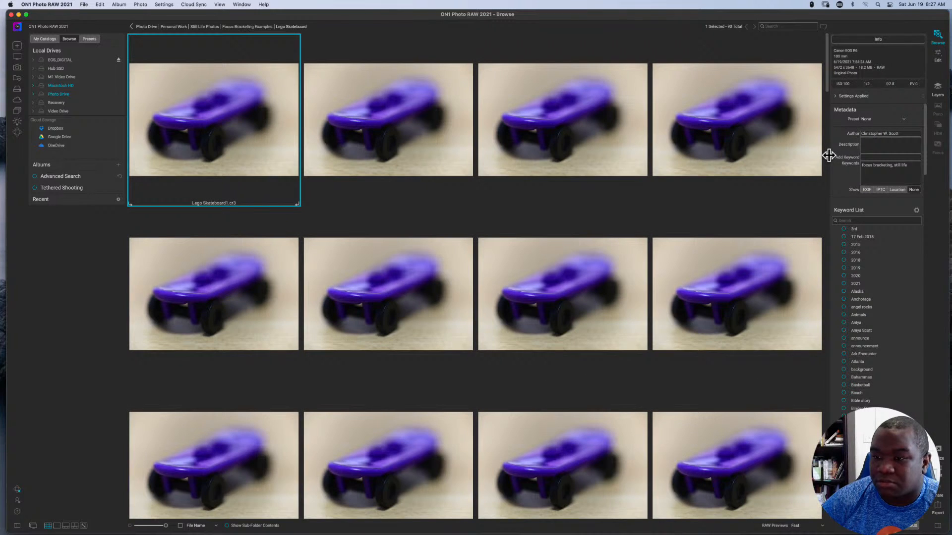
Widen the info and metadata pane beside the thumbnails and collapse the Keyword List.
left_click_drag(828, 155, 731, 161)
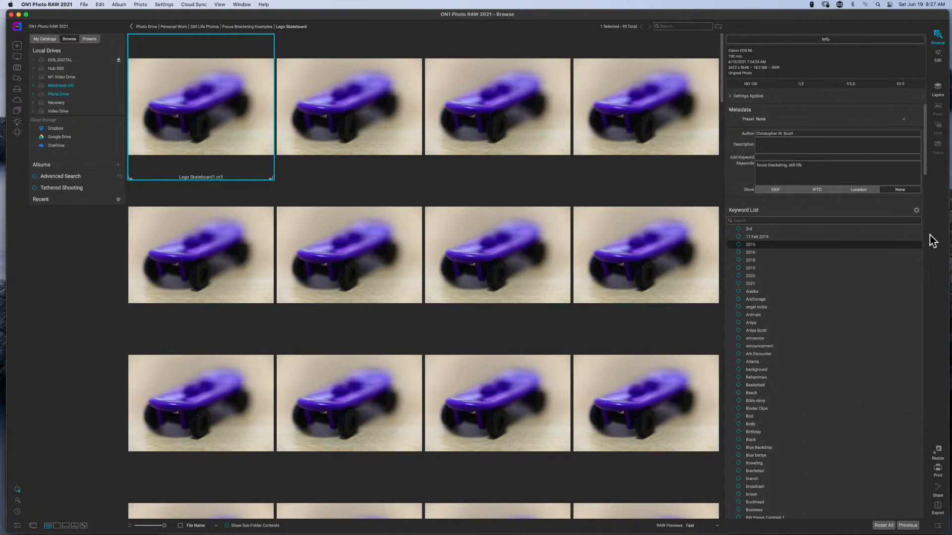
left_click(892, 212)
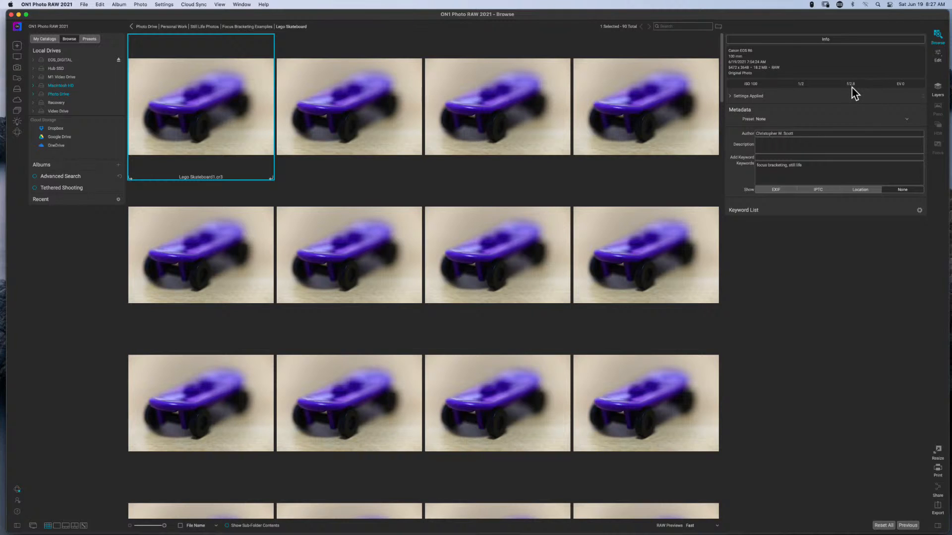
Compare the shooting info of the first few skateboard photos, and try selecting the first three together.
left_click(353, 122)
left_click(493, 118)
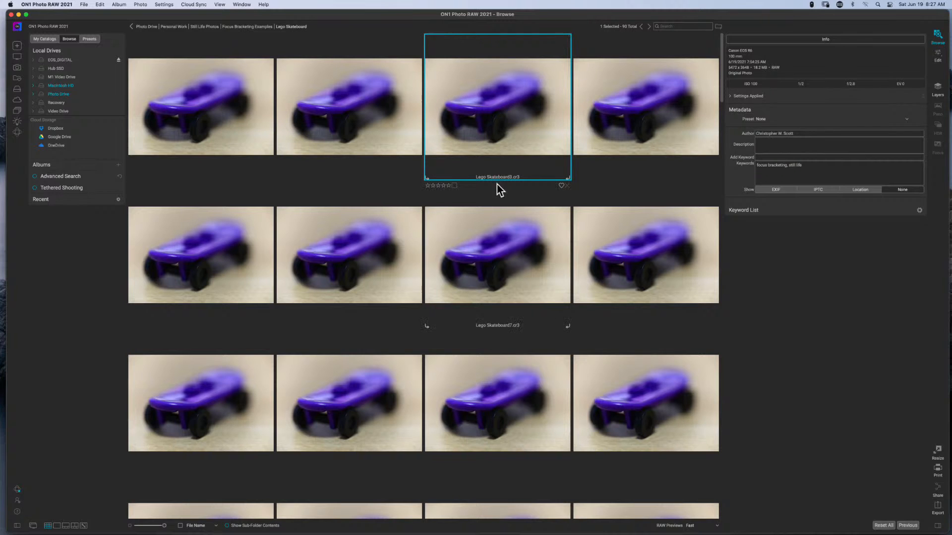
scroll(512, 203, "down", 2)
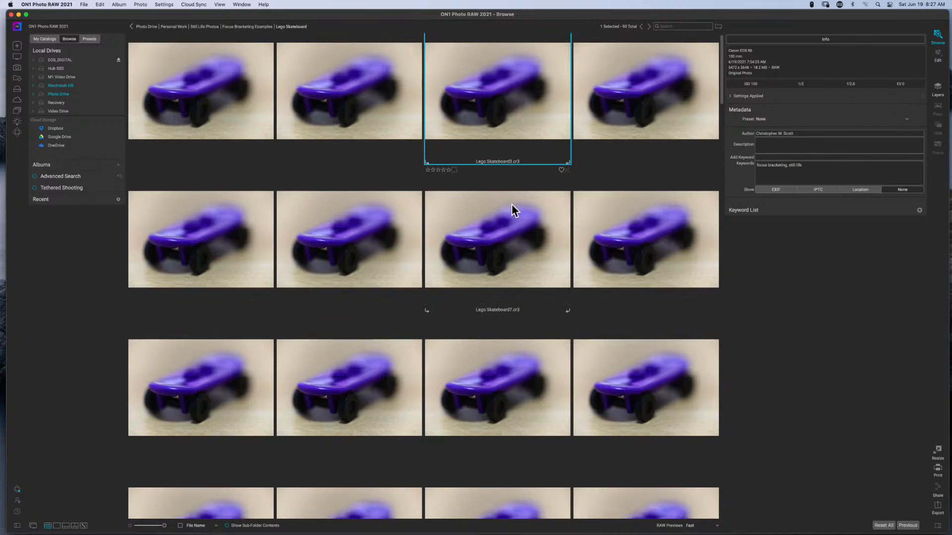
scroll(512, 204, "up", 2)
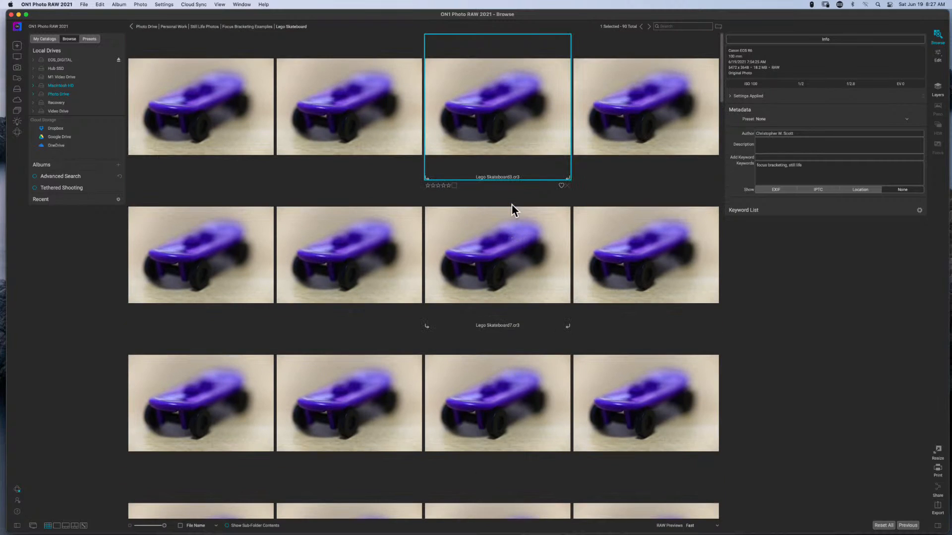
left_click(221, 117)
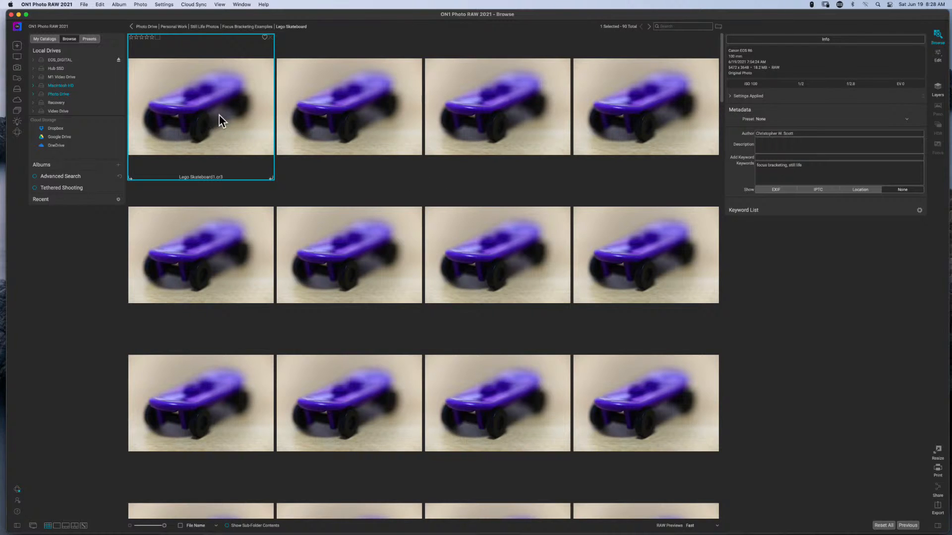
left_click(513, 128, "shift")
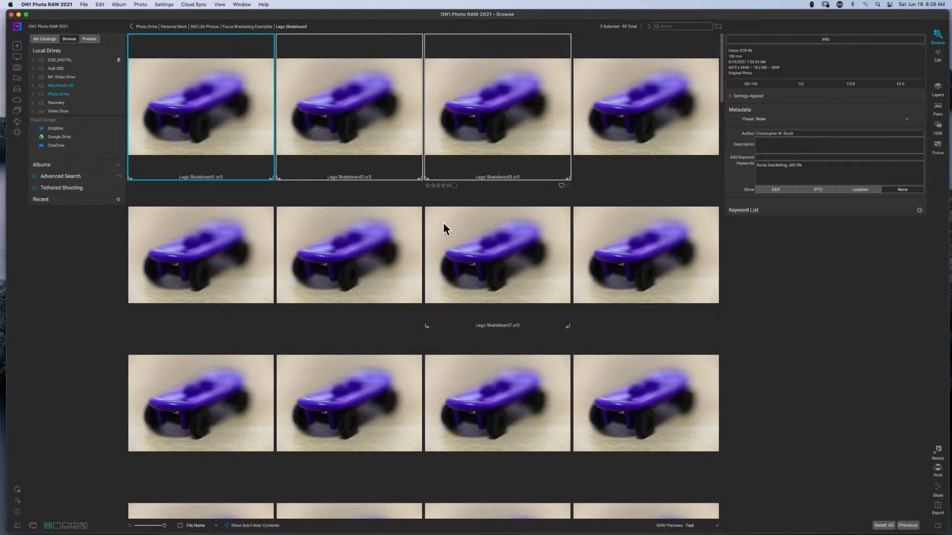
left_click(213, 219)
Try to create a focus stack from the entire skateboard series, from the first photo to the last.
left_click(193, 124)
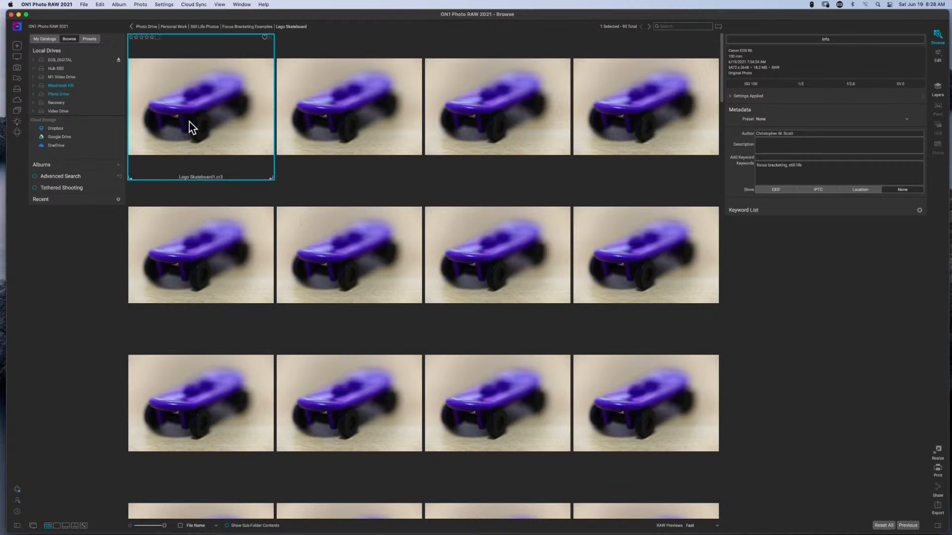
left_click_drag(724, 53, 689, 527)
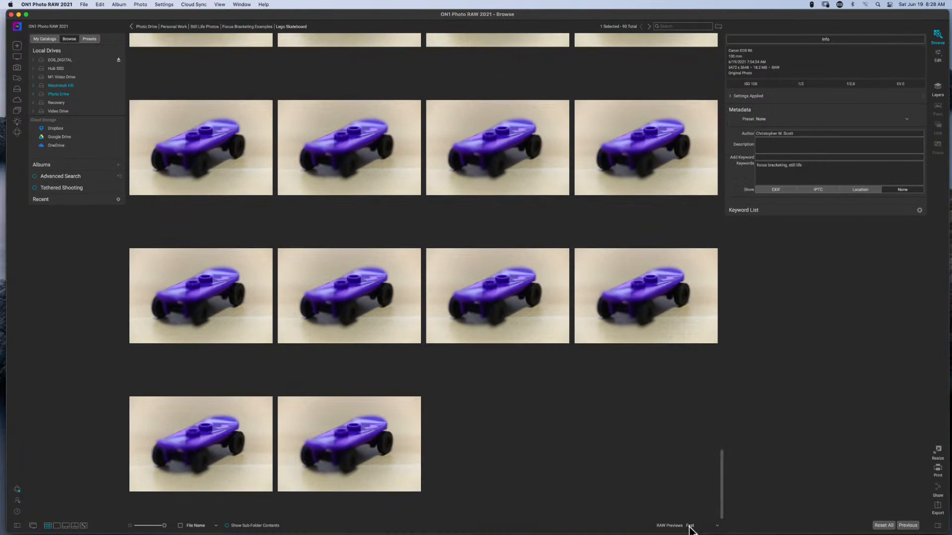
left_click(325, 442, "shift")
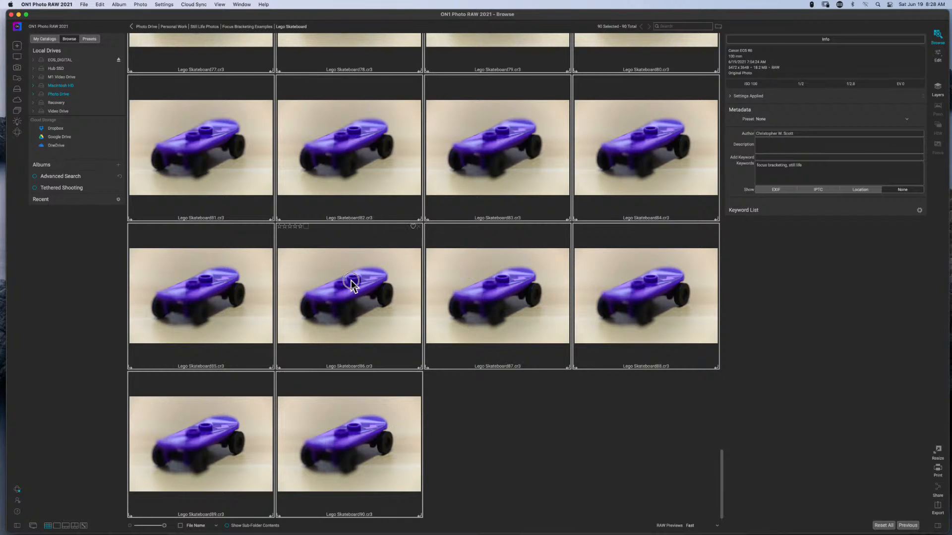
right_click(351, 283)
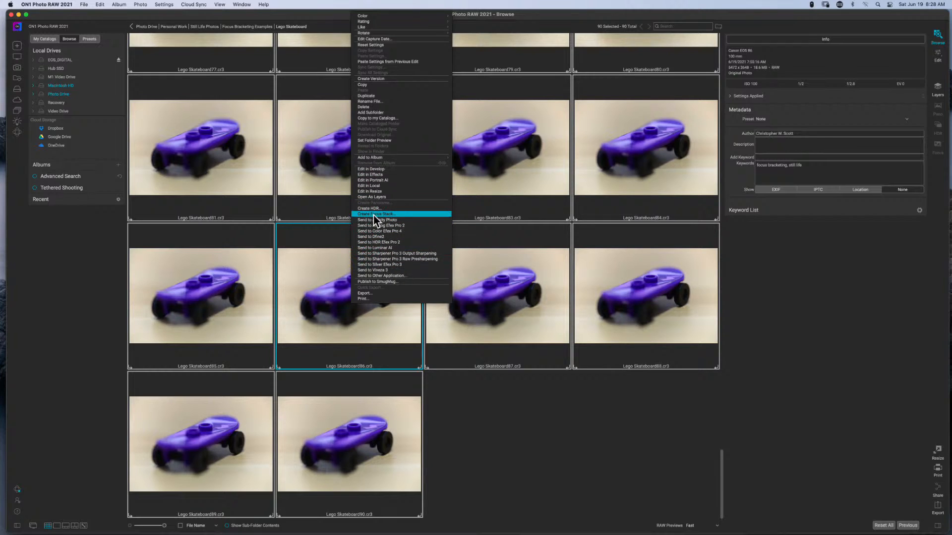
left_click(393, 216)
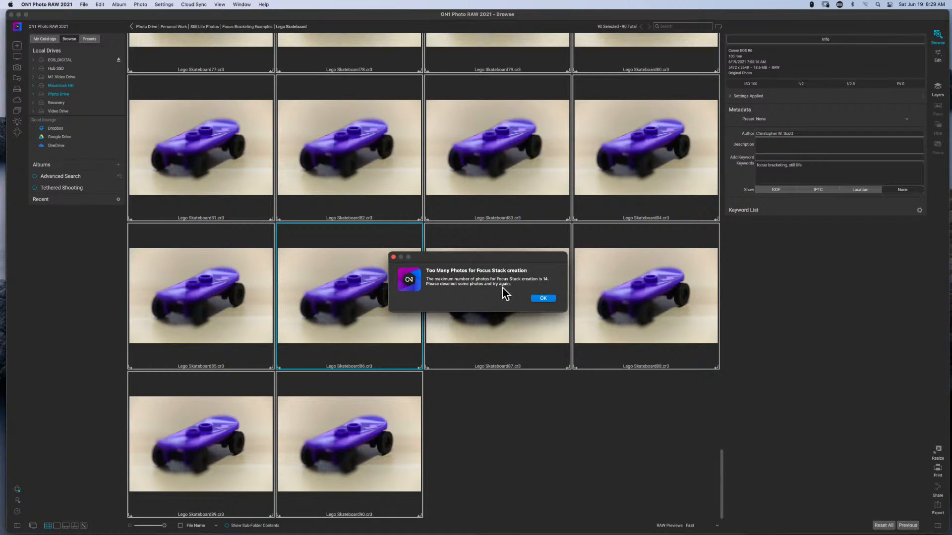
left_click(540, 299)
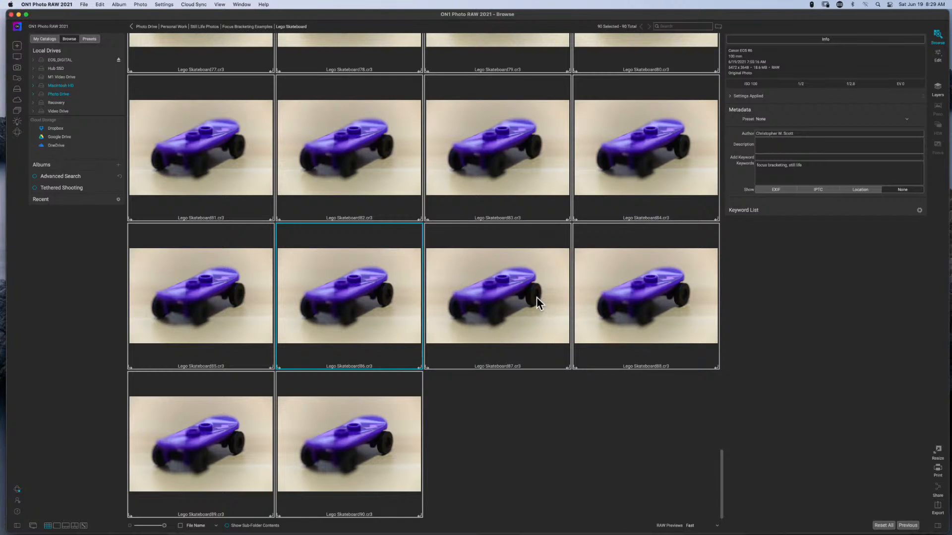
Select Lego Skateboard1 through Lego Skateboard14 and open them as a focus stack.
left_click(525, 404)
scroll(528, 389, "up", 20)
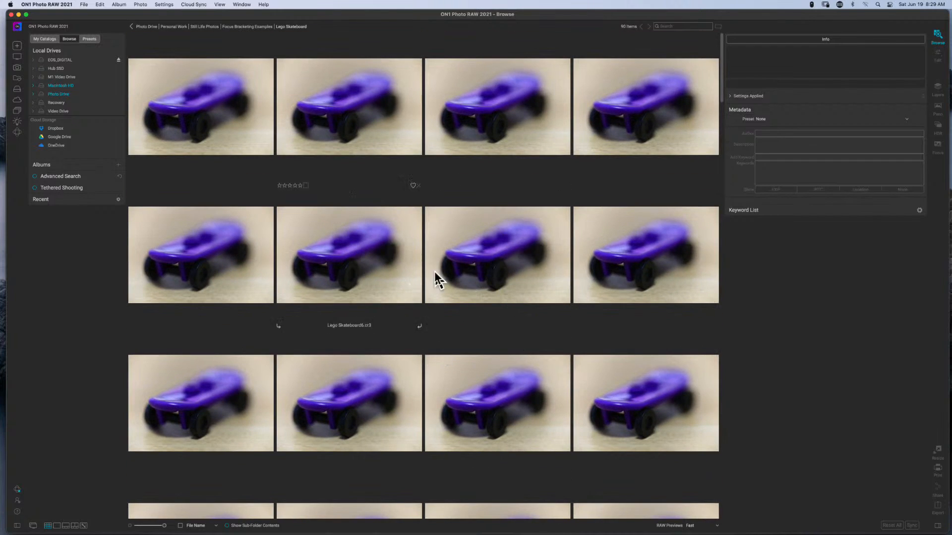
left_click(217, 103)
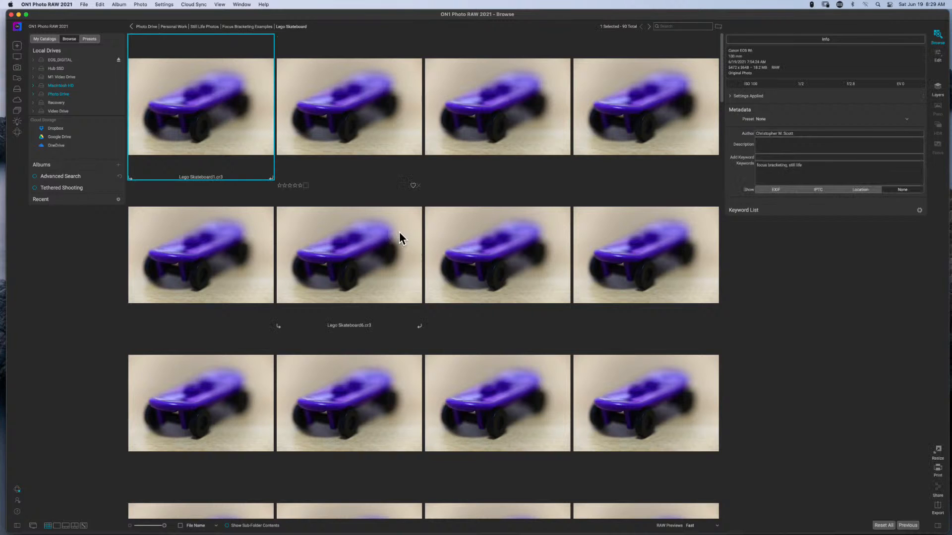
scroll(584, 276, "down", 4)
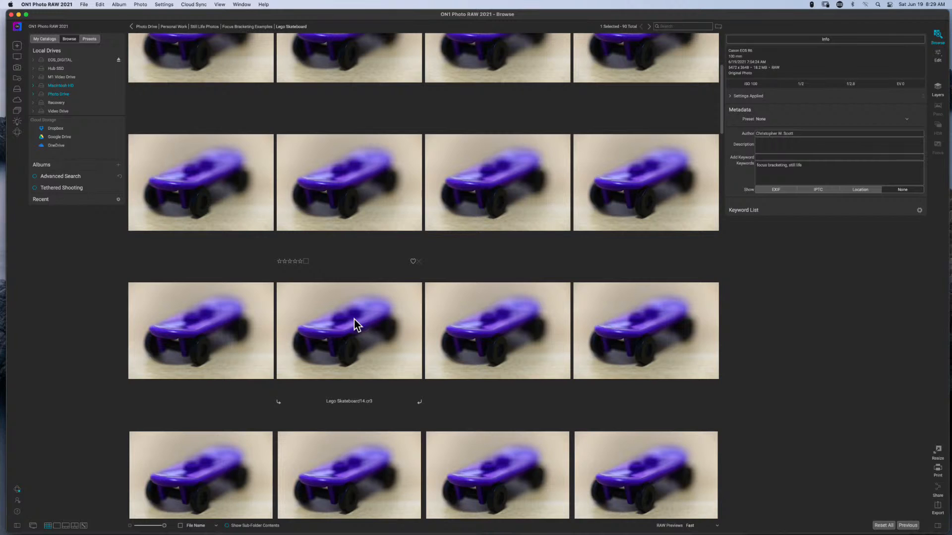
left_click(354, 319, "shift")
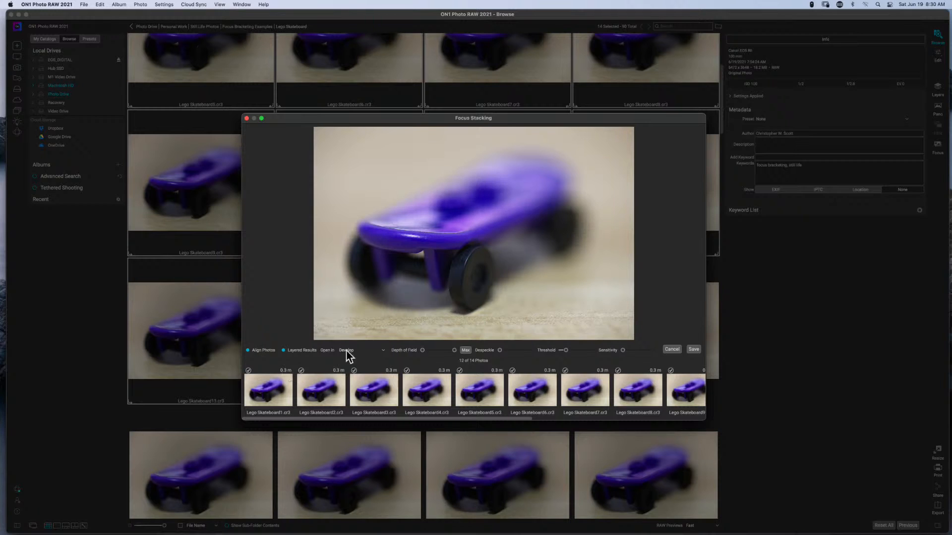
Go over the Layered Results, Open in and Depth of Field options and look through the stack's source photos.
left_click(282, 350)
left_click(355, 352)
left_click(377, 353)
left_click(423, 350)
left_click_drag(522, 421, 707, 421)
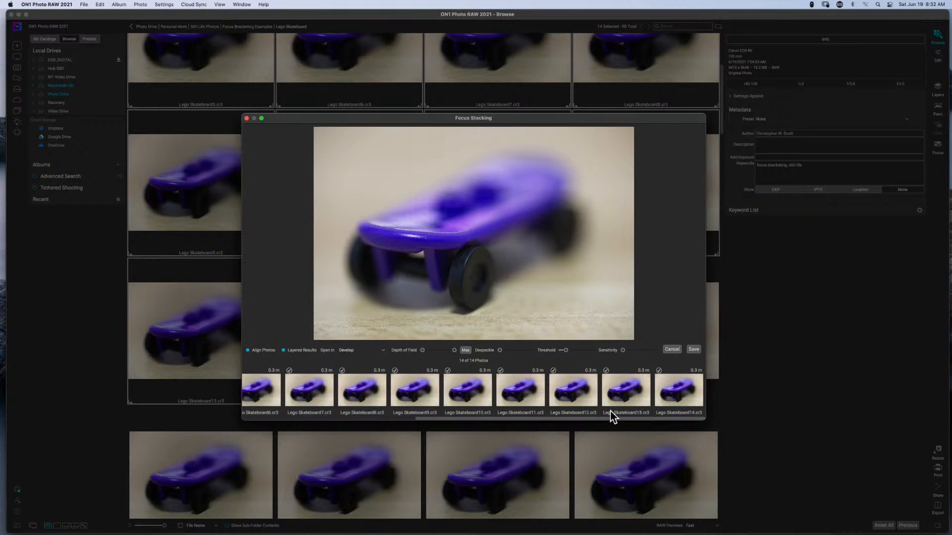
left_click_drag(650, 419, 463, 419)
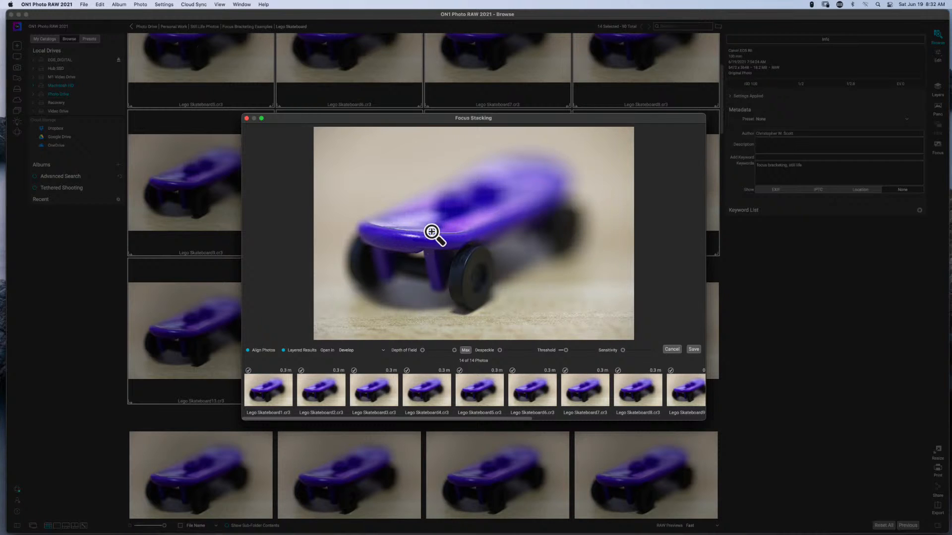
Try narrowing the stack's Depth of Field range, and keep it at the full Max range.
left_click(422, 351)
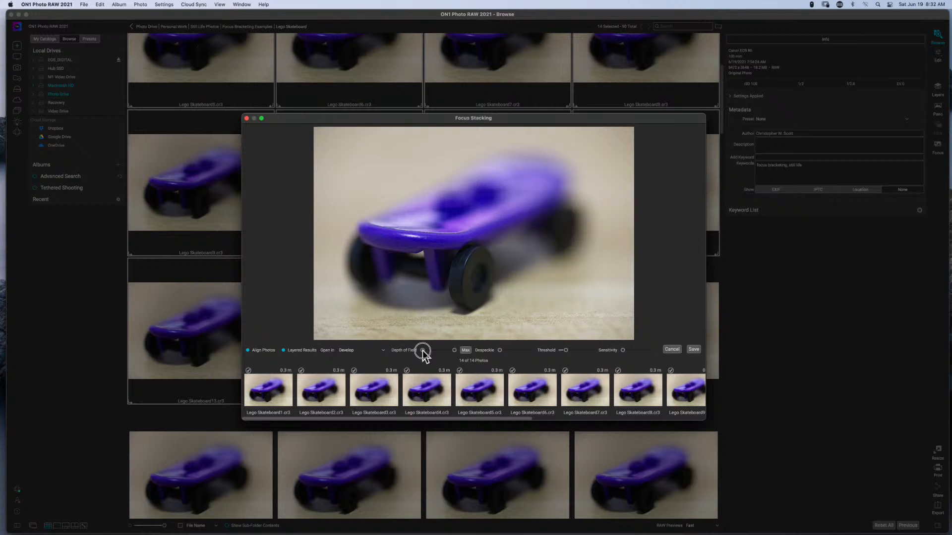
left_click_drag(422, 351, 446, 353)
left_click_drag(448, 350, 420, 352)
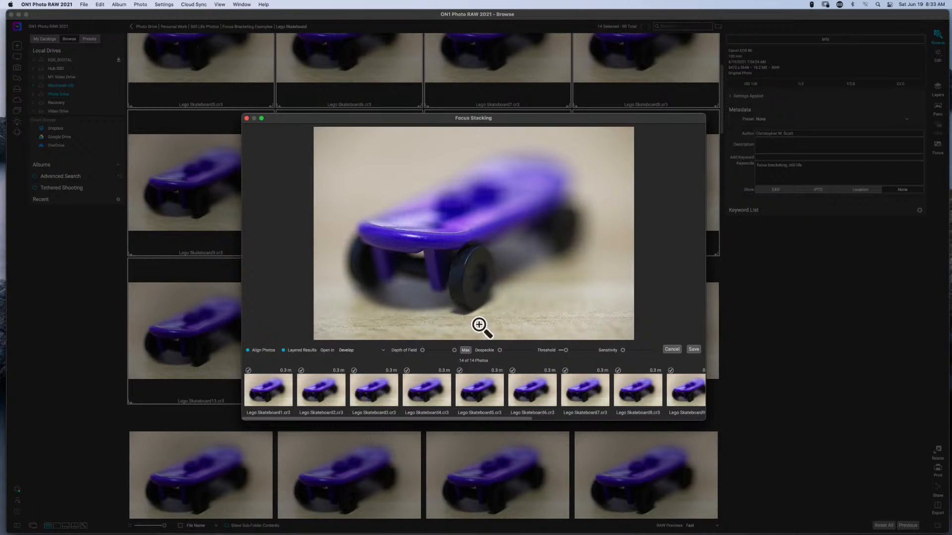
left_click(430, 351)
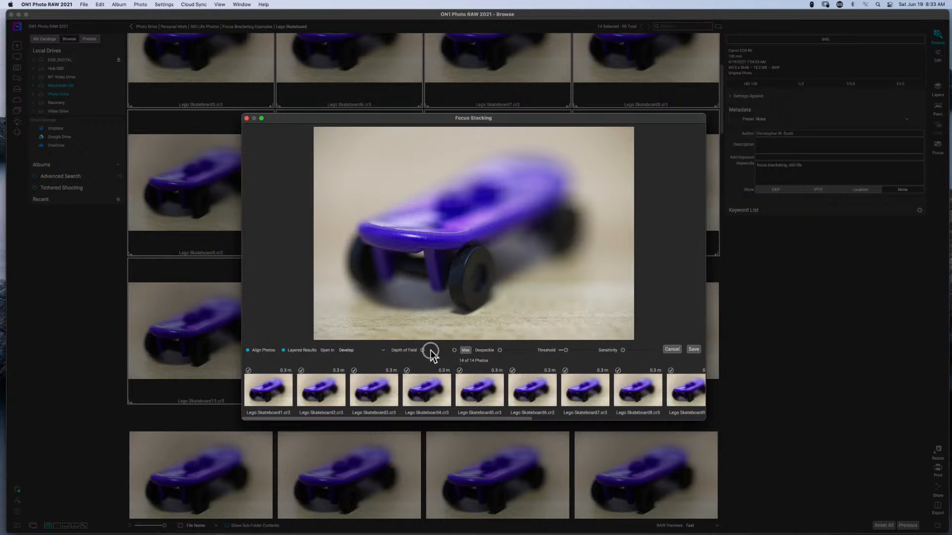
mouse_move(431, 351)
left_mouse_down()
mouse_move(451, 351)
mouse_move(441, 353)
left_mouse_up()
mouse_move(441, 352)
left_mouse_down()
mouse_move(404, 352)
mouse_move(450, 352)
mouse_move(434, 352)
left_mouse_up()
left_click_drag(433, 352, 454, 351)
Test several Despeckle amounts against the front of the skateboard and set Despeckle close to its maximum.
mouse_move(499, 351)
left_mouse_down()
mouse_move(508, 353)
mouse_move(483, 356)
left_mouse_up()
left_click(419, 266)
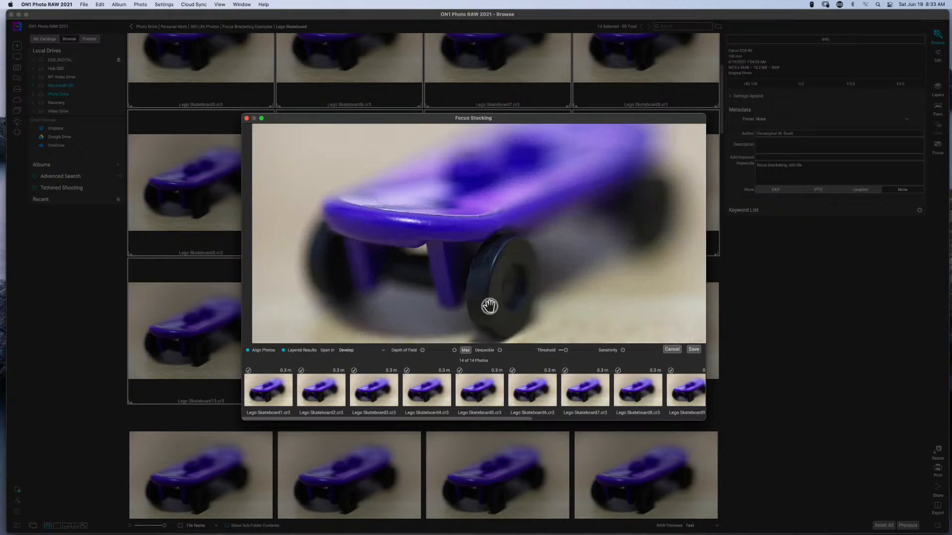
left_click_drag(489, 306, 465, 267)
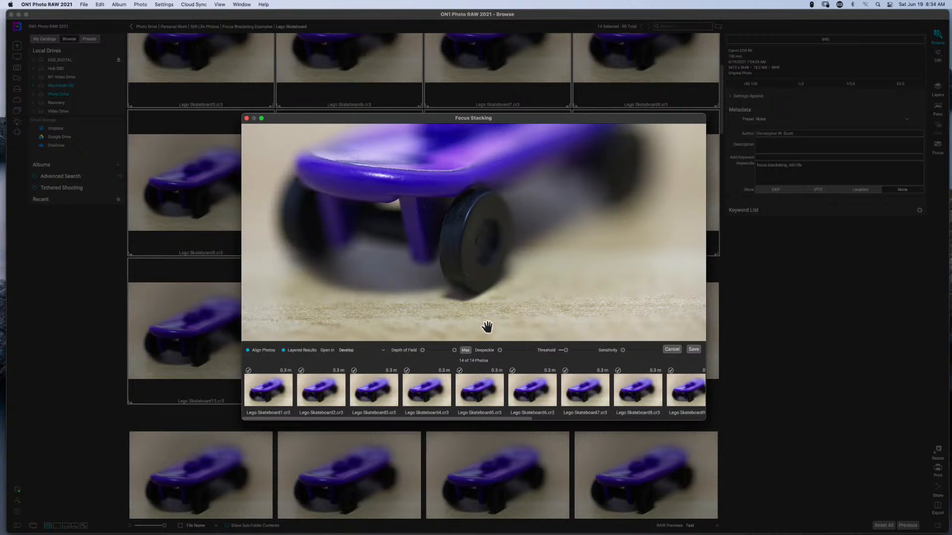
left_click_drag(500, 351, 514, 354)
left_click_drag(514, 352, 488, 353)
left_click_drag(500, 350, 511, 350)
left_click_drag(425, 168, 440, 246)
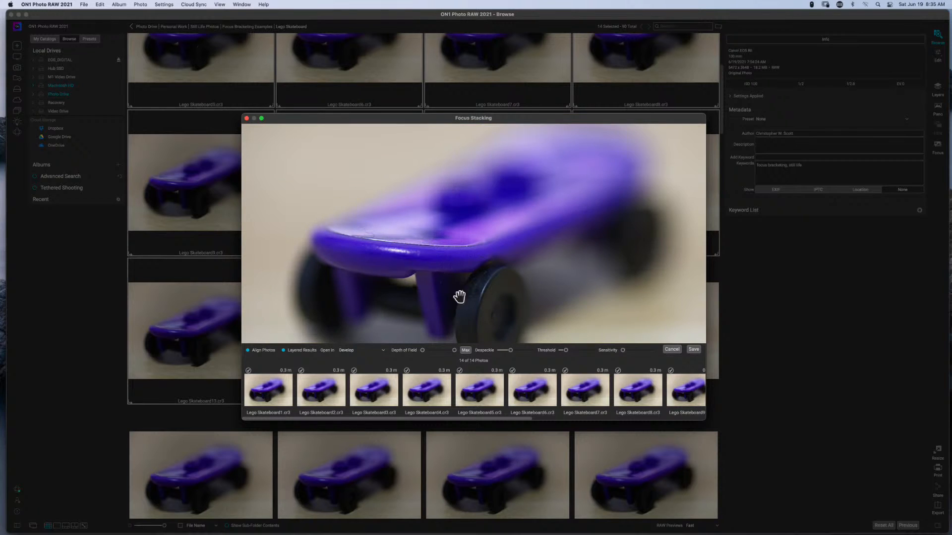
left_click_drag(511, 352, 470, 352)
left_click_drag(501, 352, 526, 355)
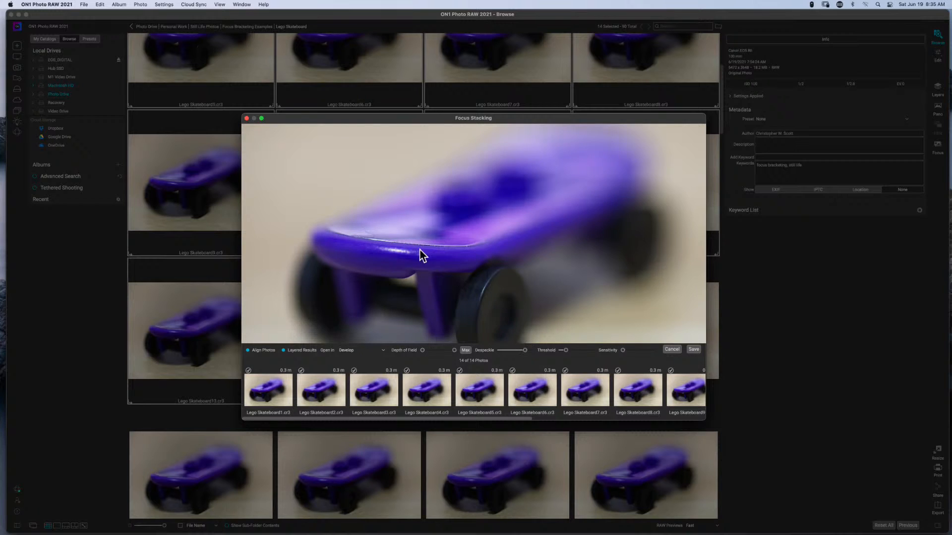
left_click(453, 304)
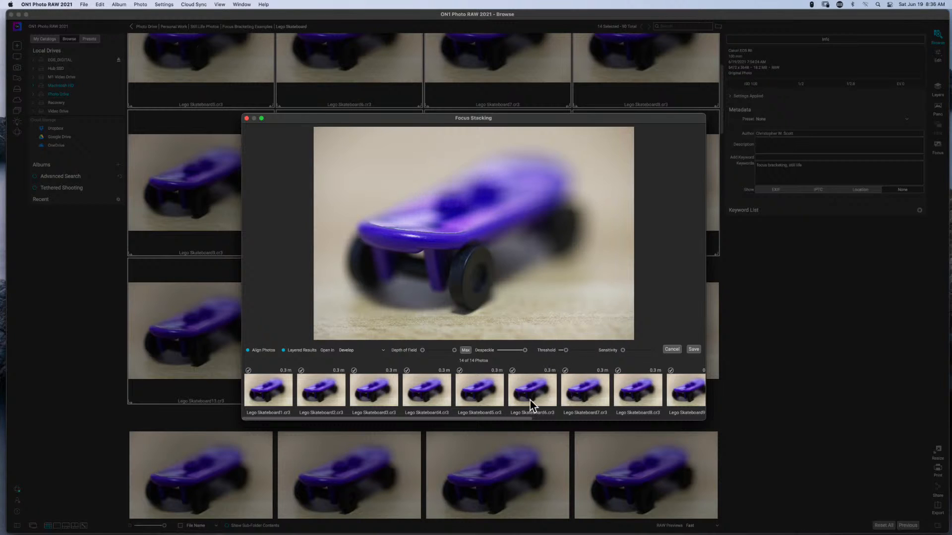
Try higher and lower Threshold amounts while checking the deck's front edge, raising Threshold to its maximum.
left_click(565, 350)
left_click_drag(565, 351, 579, 351)
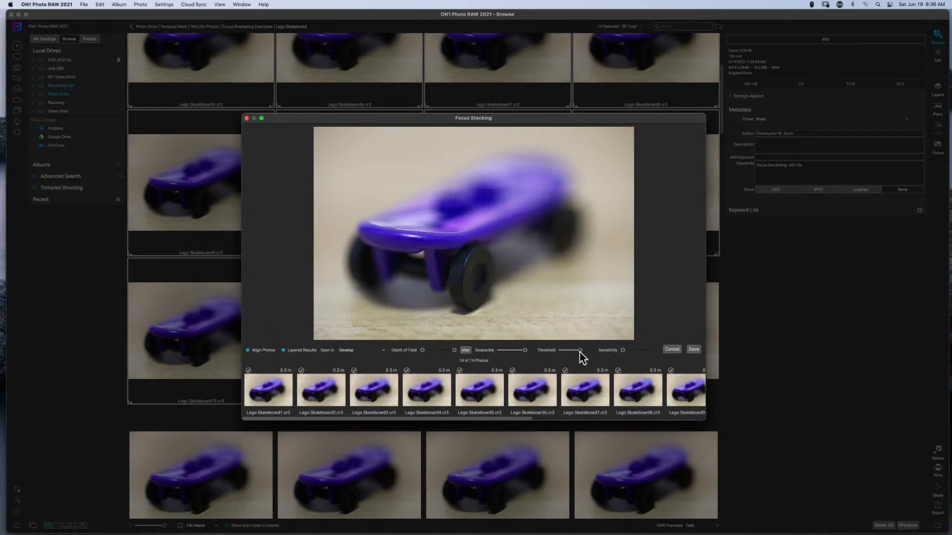
left_click(431, 232)
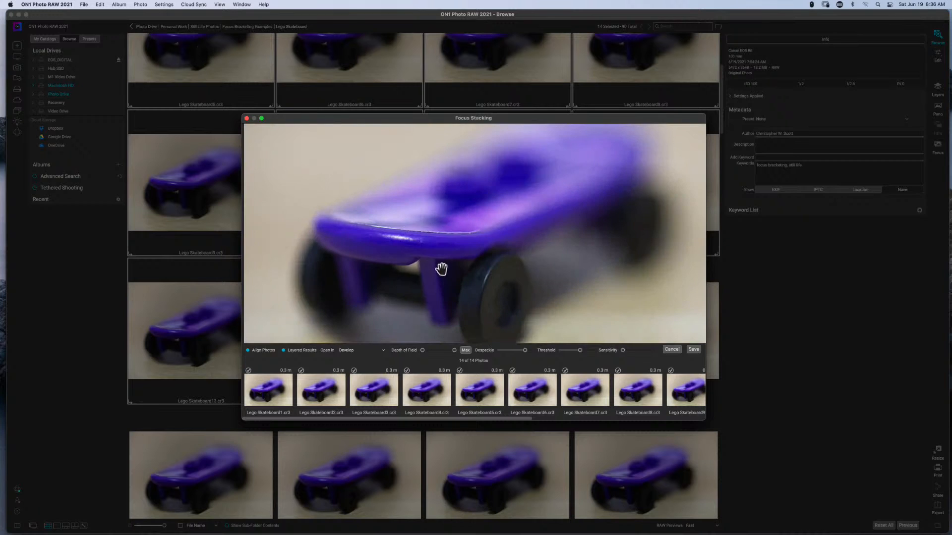
left_click_drag(432, 305, 477, 286)
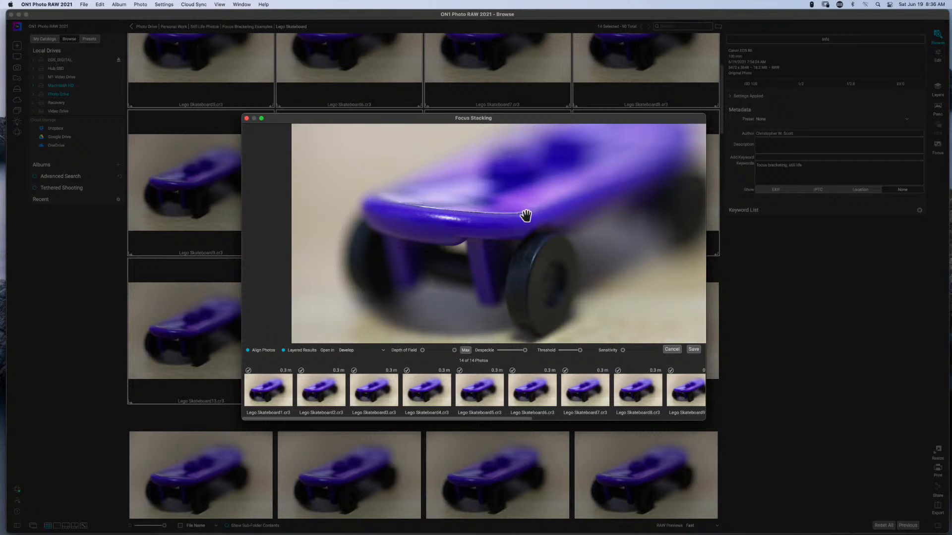
left_click(578, 350)
left_click_drag(579, 352, 566, 352)
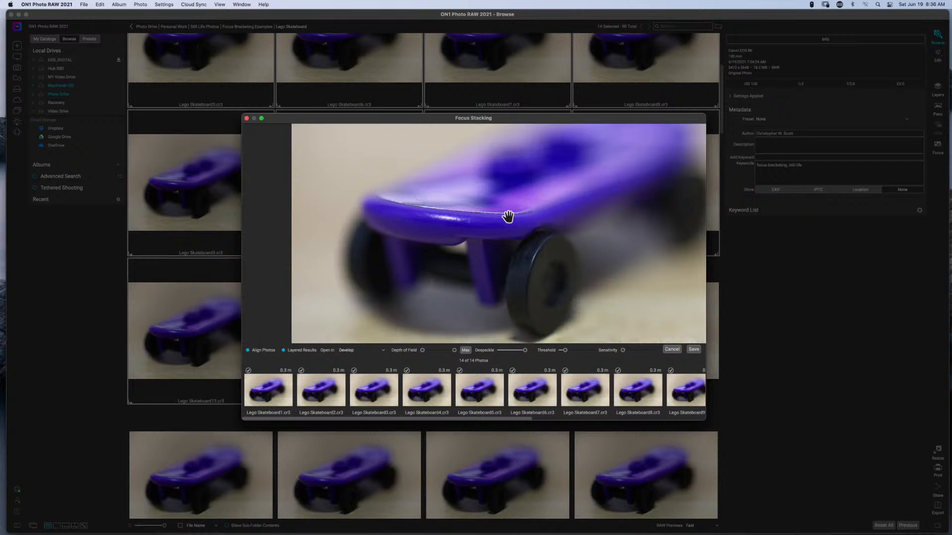
left_click_drag(565, 351, 590, 352)
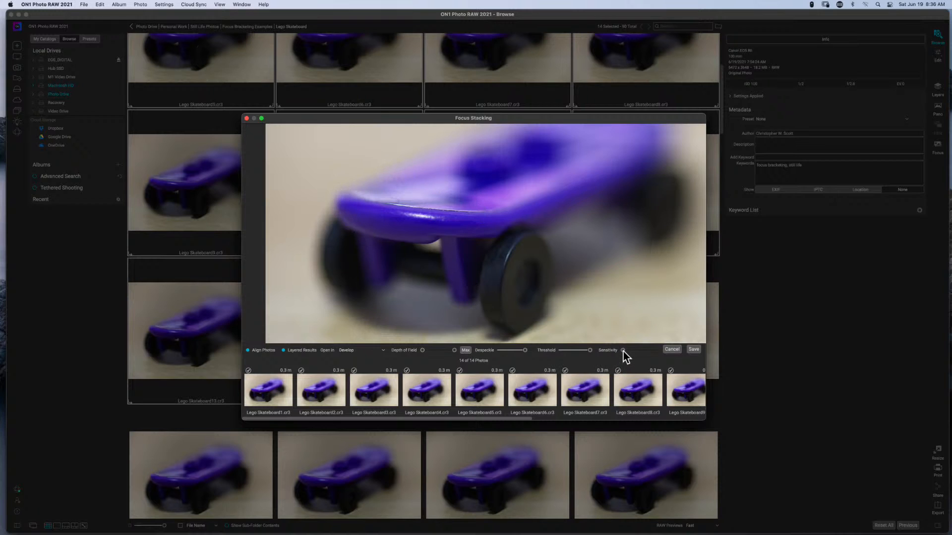
Lower Threshold to about midway, and try Sensitivity up to its maximum before returning it to the minimum.
left_click_drag(623, 351, 638, 352)
left_click_drag(586, 351, 575, 351)
left_click_drag(638, 351, 610, 353)
left_click_drag(623, 351, 684, 355)
left_click(531, 247)
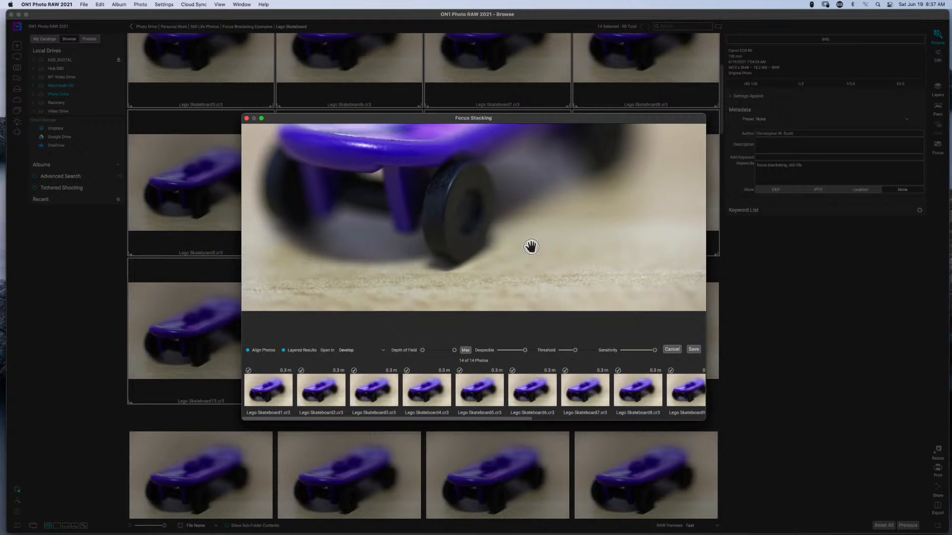
left_click(491, 256)
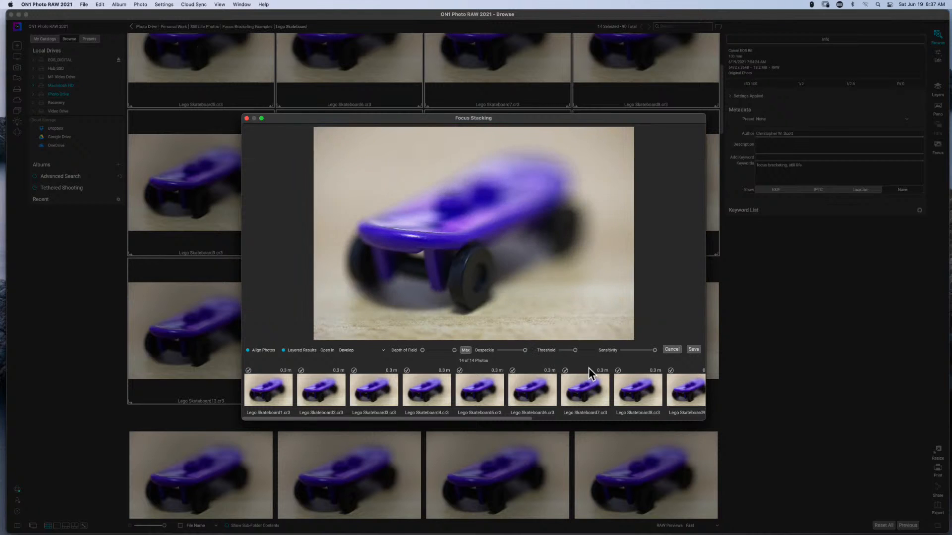
left_click(654, 350)
left_click_drag(654, 350, 573, 359)
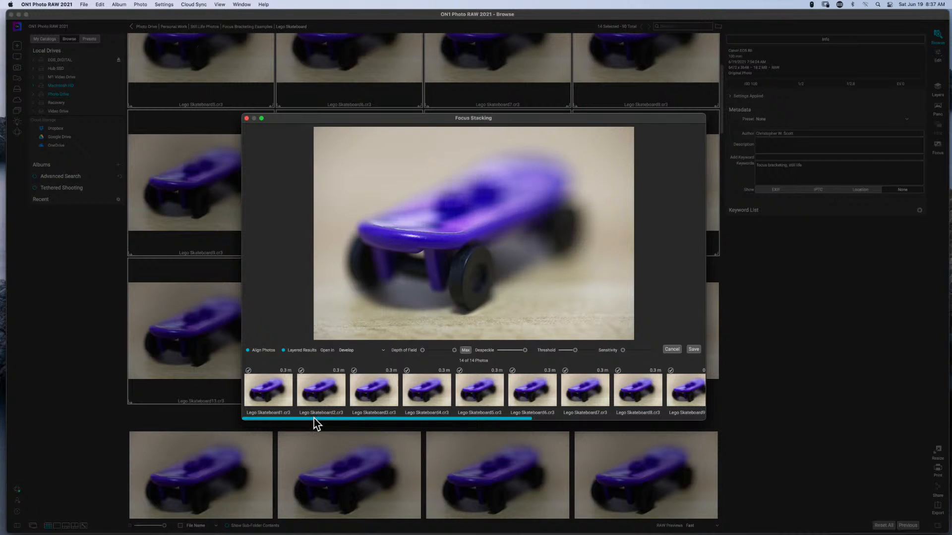
Review the source photos of the stack from Lego Skateboard1.cr3 through Lego Skateboard14.cr3.
left_click_drag(315, 419, 318, 419)
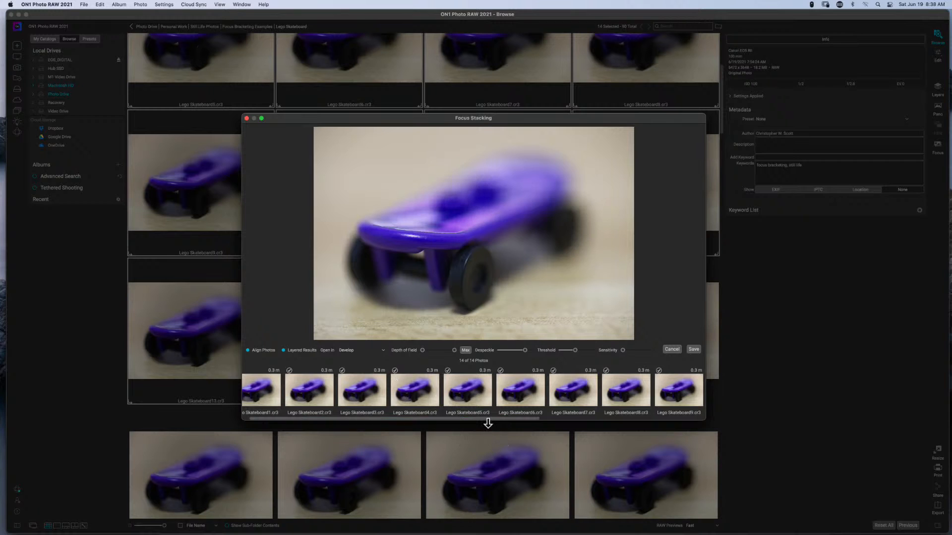
left_click_drag(484, 419, 385, 411)
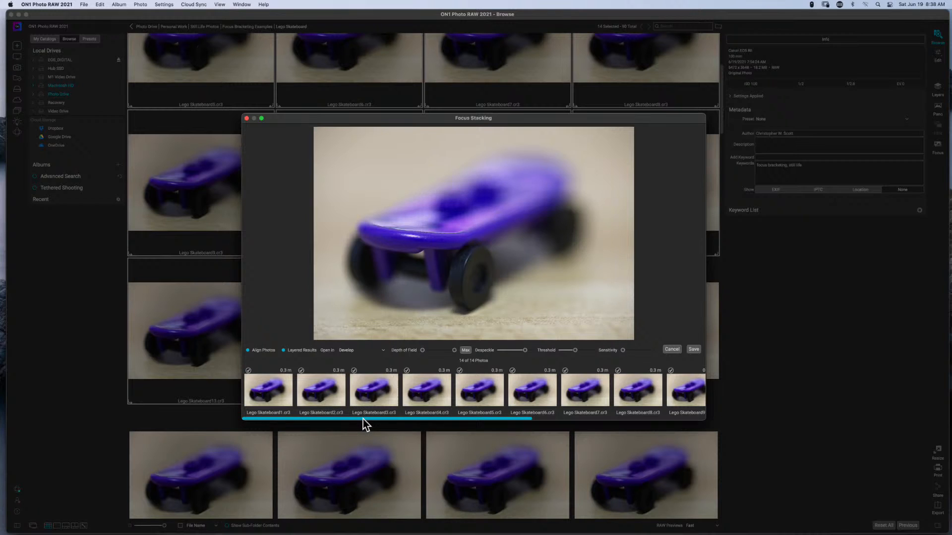
mouse_move(363, 419)
left_mouse_down()
mouse_move(683, 425)
mouse_move(364, 417)
left_mouse_up()
left_click_drag(411, 420, 639, 421)
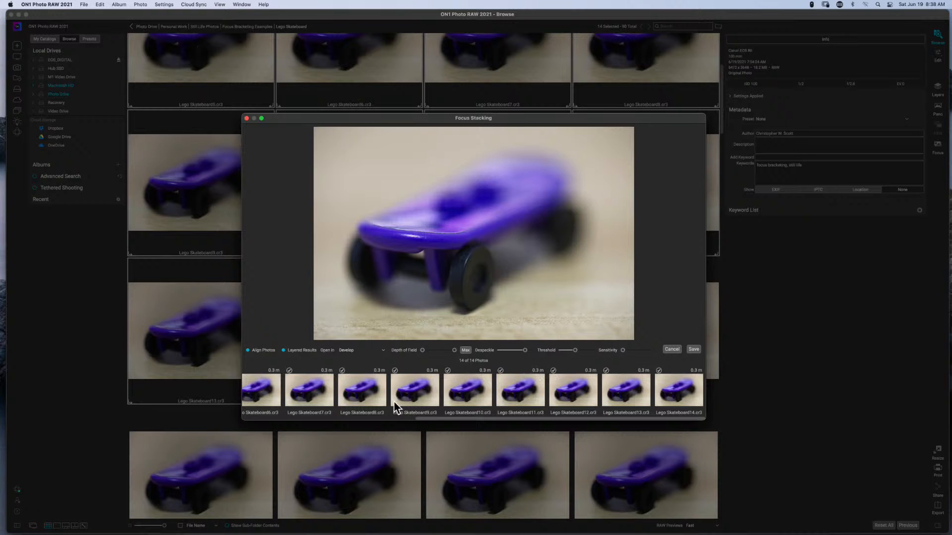
left_click_drag(457, 419, 284, 424)
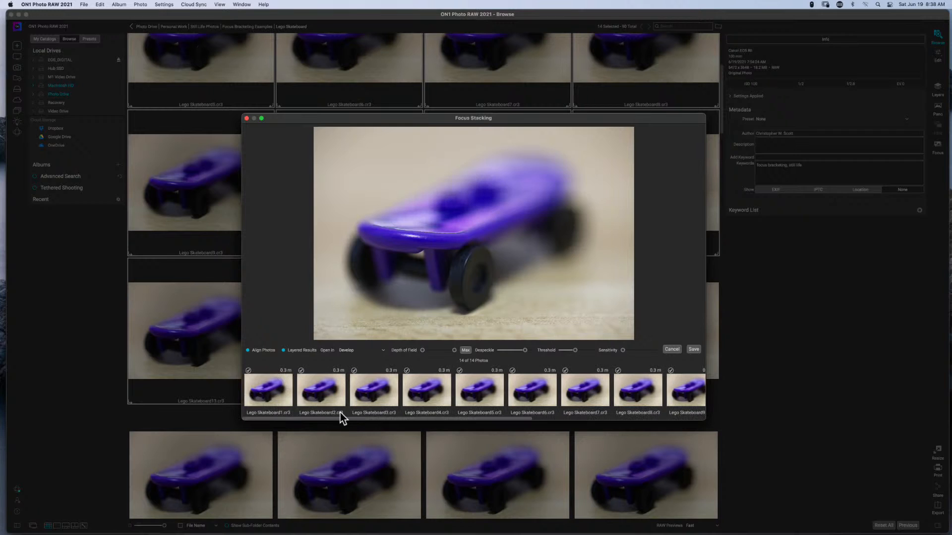
left_click_drag(350, 419, 574, 425)
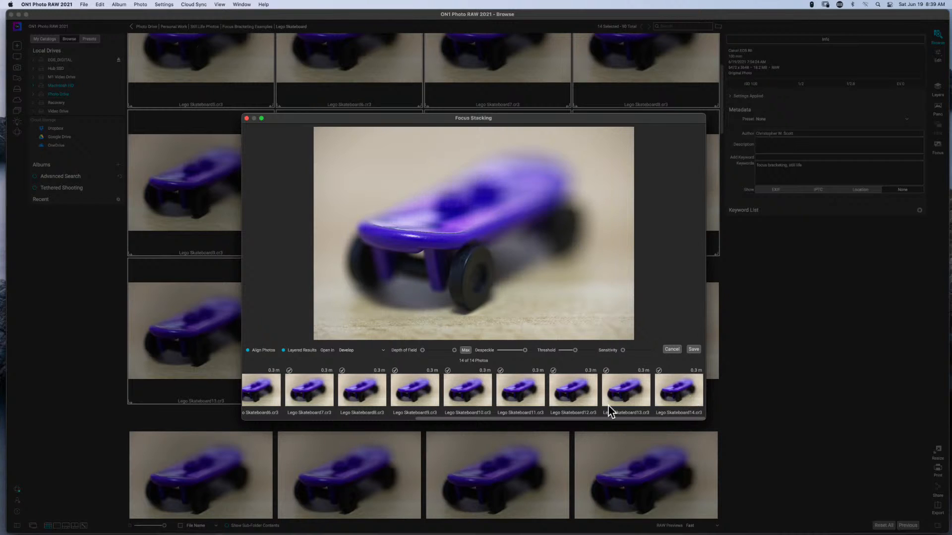
left_click_drag(611, 418, 393, 423)
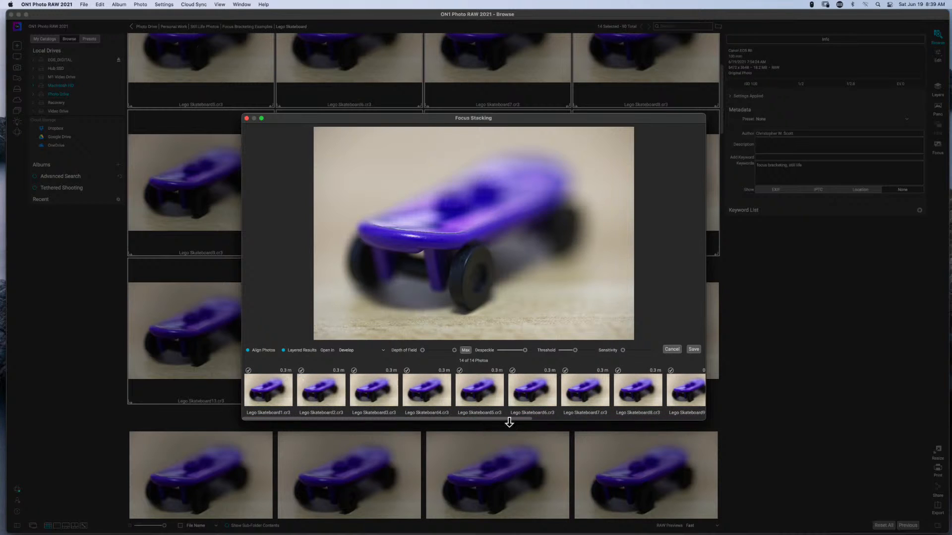
left_click_drag(510, 419, 707, 418)
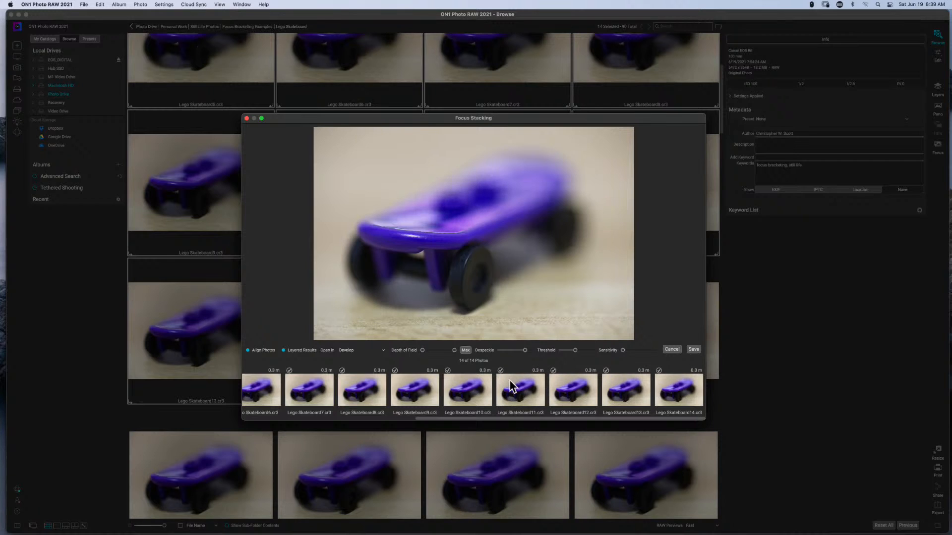
Save the aligned focus stack with layered results into Develop and inspect the skateboard's front at 100% zoom.
left_click(694, 350)
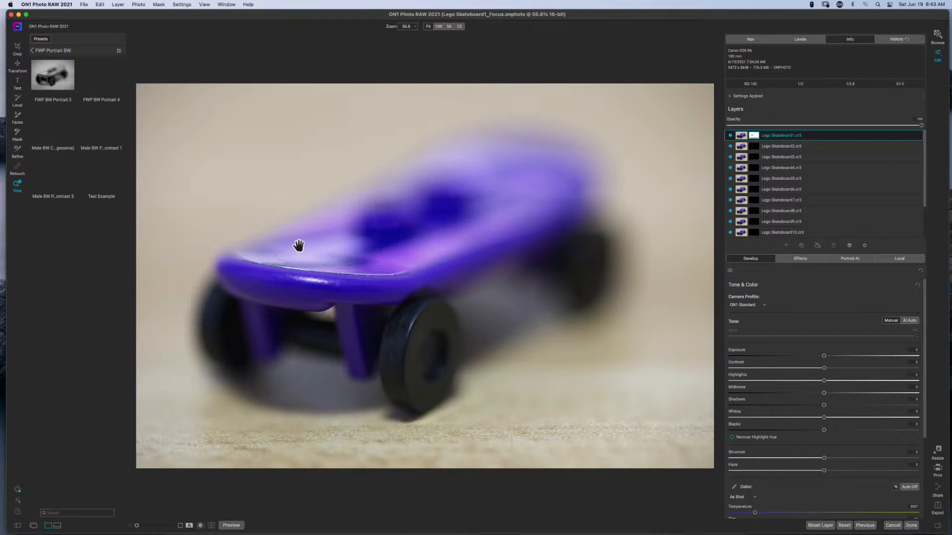
left_click(515, 340)
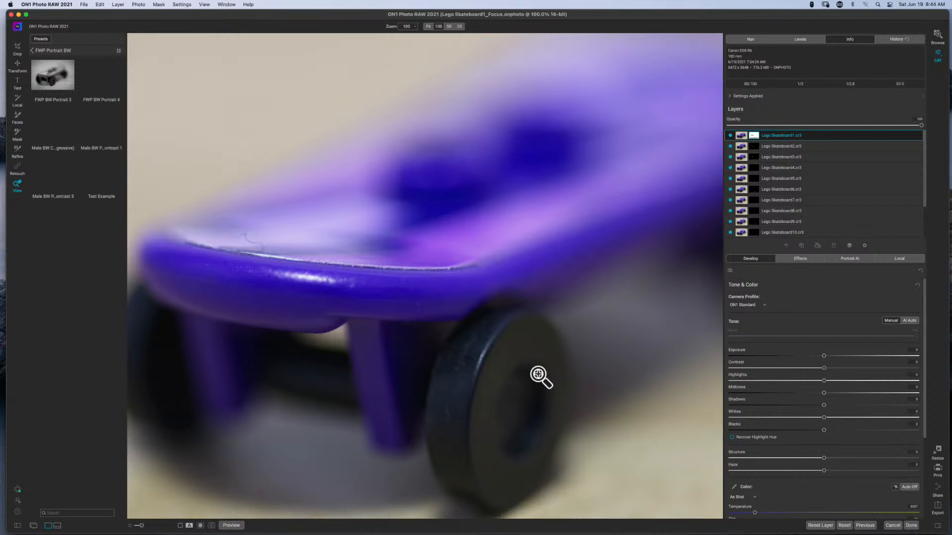
left_click(508, 358)
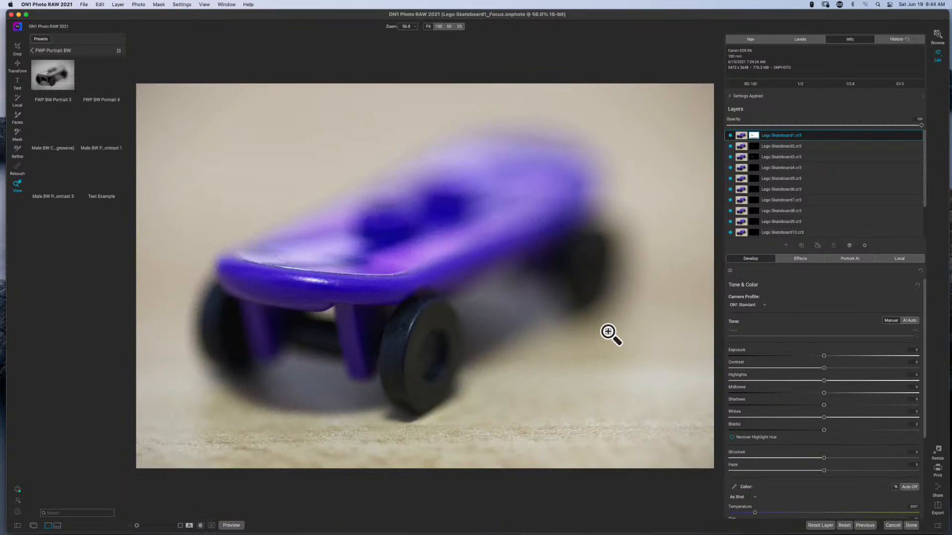
Display the Lego Skateboard1.cr3 layer's mask and raise its Feather to about 10.
left_click(754, 136)
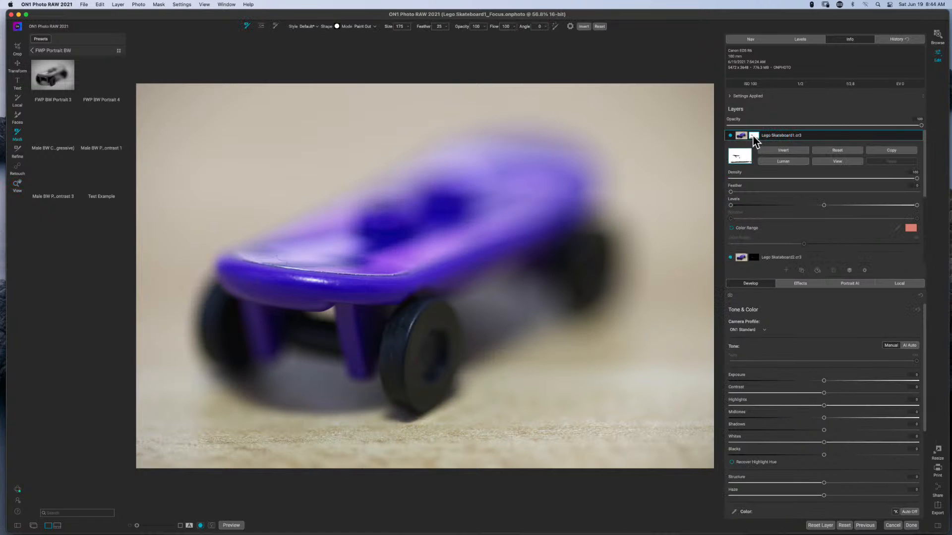
left_click(753, 135, "alt")
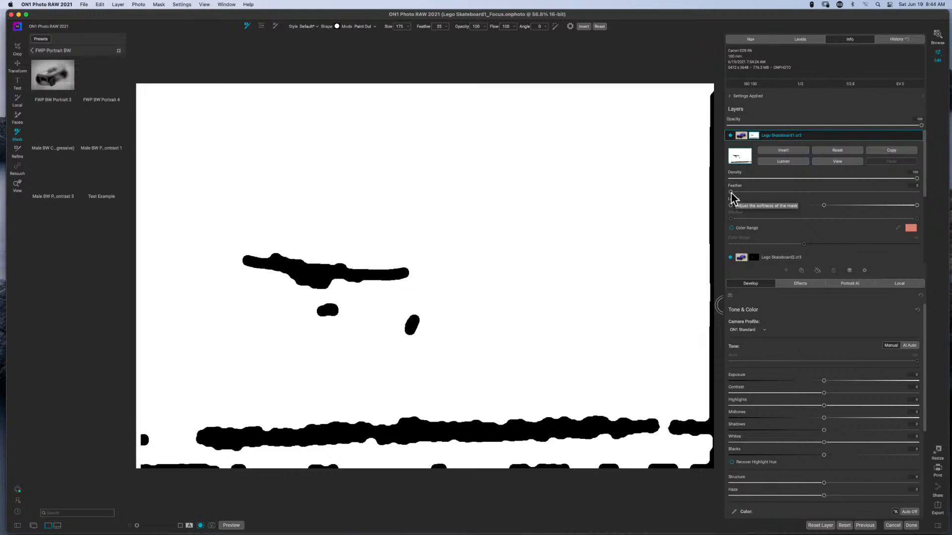
left_click_drag(731, 193, 749, 193)
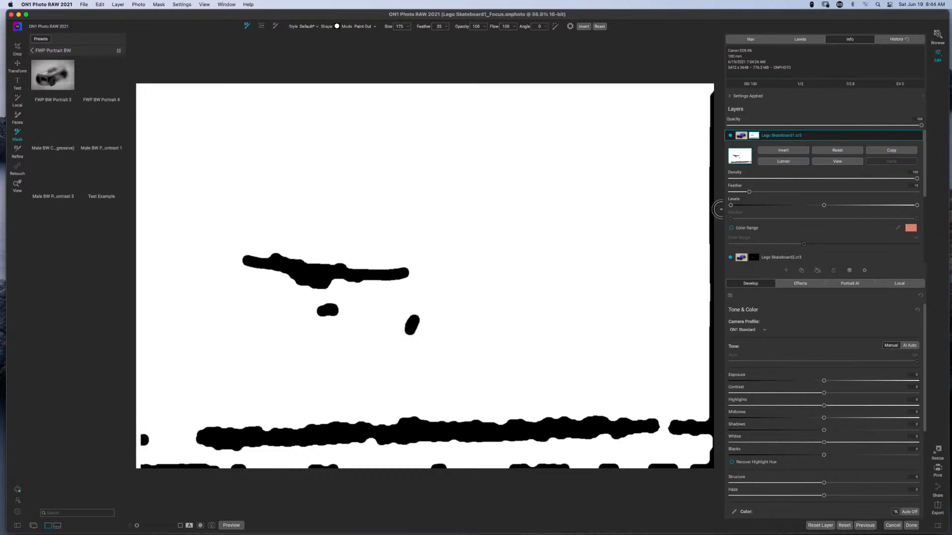
key("o")
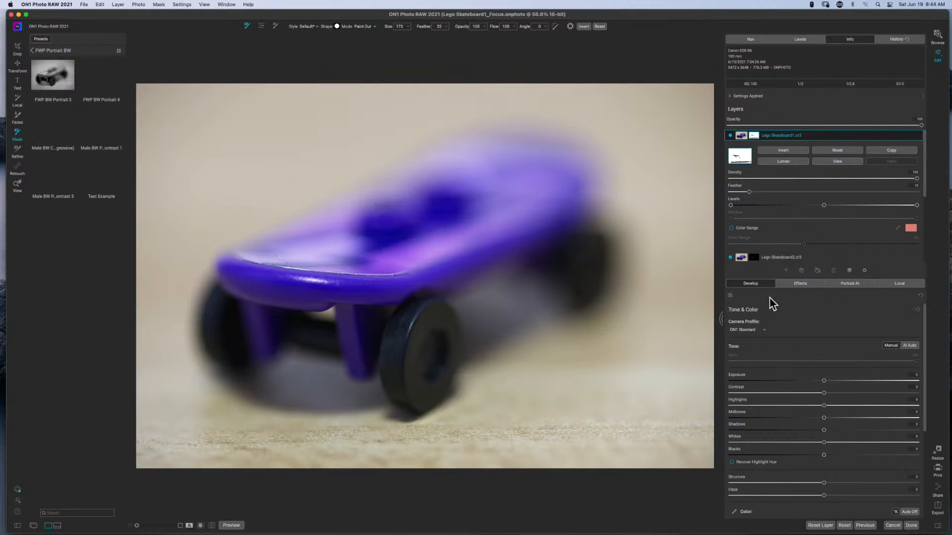
left_click(753, 137)
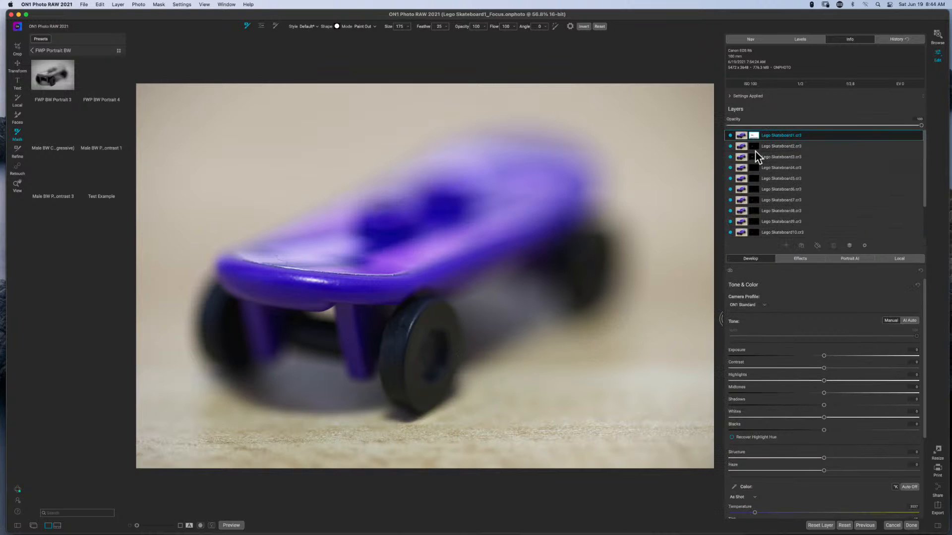
Slightly raise the Feather of the Lego Skateboard2.cr3 layer's mask.
left_click(754, 147)
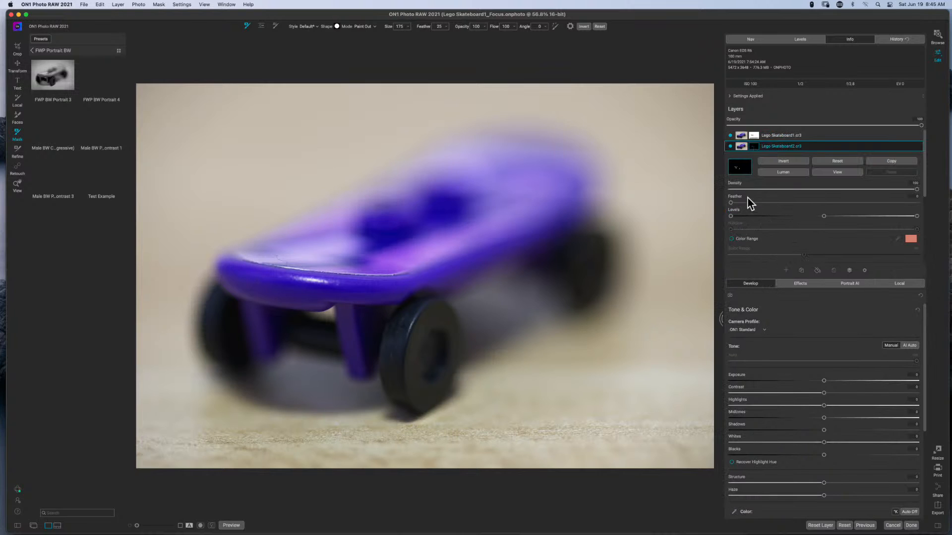
left_click_drag(732, 202, 742, 203)
left_click(754, 147)
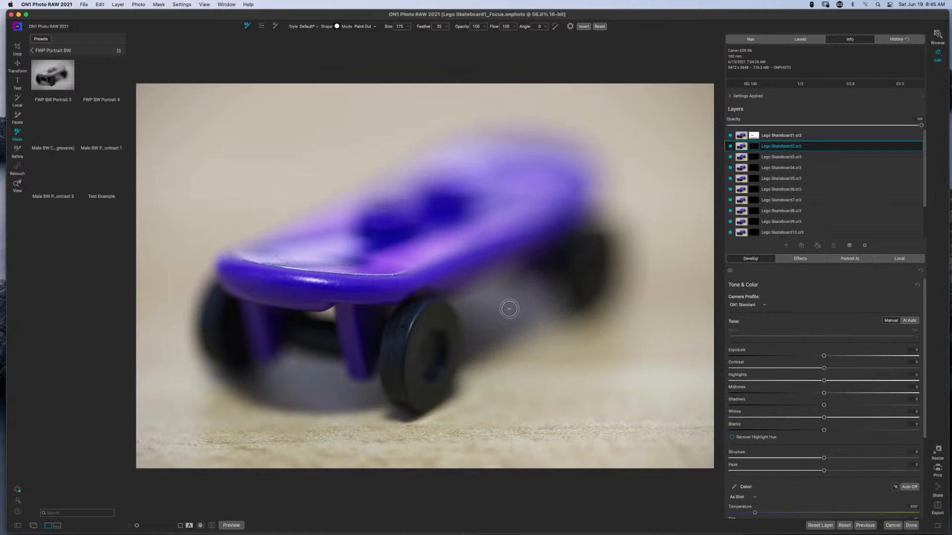
Try resetting the Lego Skateboard3.cr3 layer's mask, undo the reset, and attempt to view the mask.
left_click(754, 158)
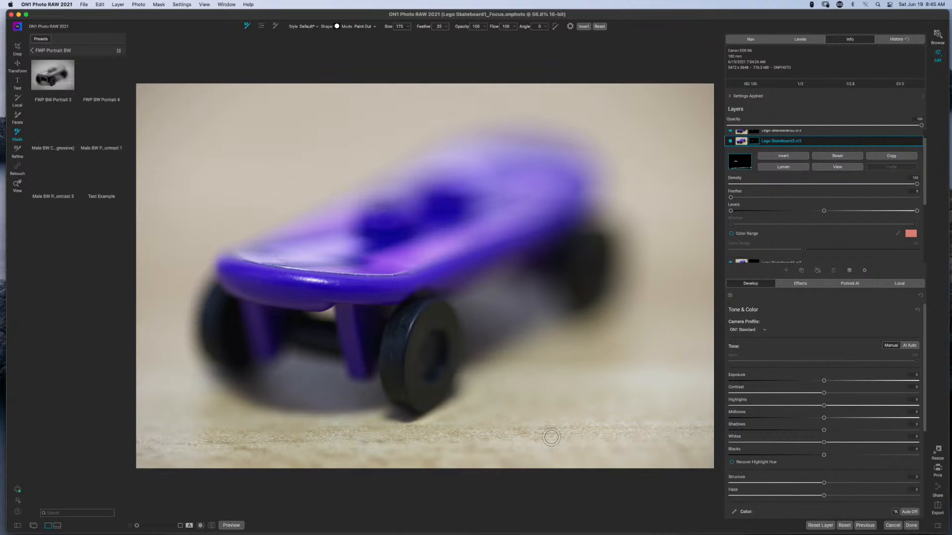
left_click(836, 156)
key("super+z")
left_click(834, 172)
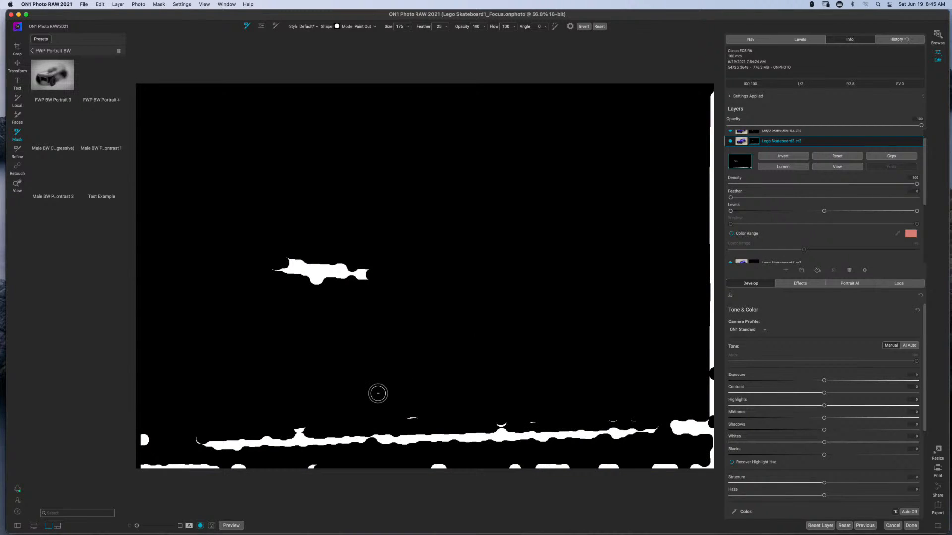
Enlarge the masking brush to size 400 and paint out the white streaks along the lower edge of the Lego Skateboard3.cr3 mask.
key("bracketright")
key("bracketright")
key("bracketright")
key("bracketright")
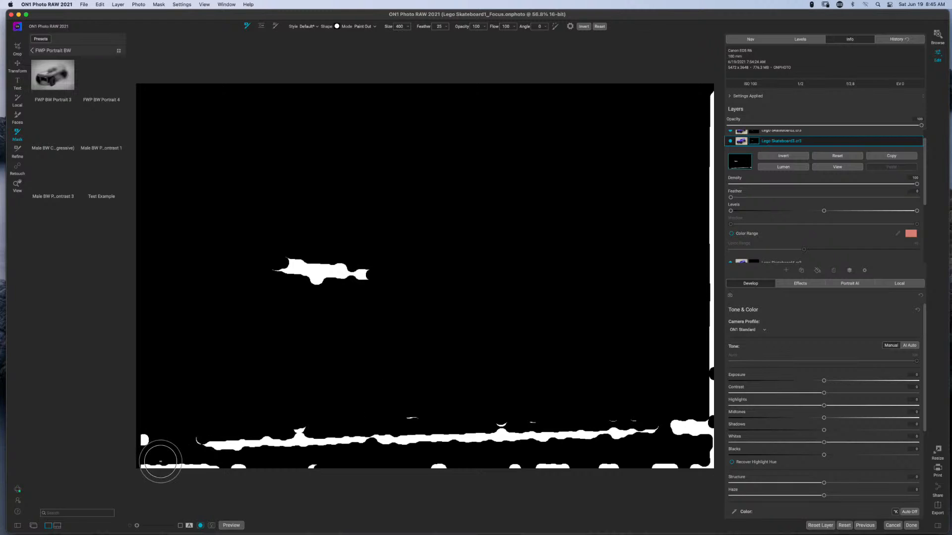
mouse_move(144, 456)
left_mouse_down()
mouse_move(219, 445)
mouse_move(255, 448)
mouse_move(241, 464)
mouse_move(315, 447)
mouse_move(296, 443)
mouse_move(289, 447)
mouse_move(339, 456)
mouse_move(413, 438)
mouse_move(460, 447)
mouse_move(408, 480)
mouse_move(518, 446)
mouse_move(623, 450)
mouse_move(503, 470)
mouse_move(477, 452)
mouse_move(492, 432)
mouse_move(632, 422)
mouse_move(708, 430)
mouse_move(660, 469)
mouse_move(636, 474)
mouse_move(711, 469)
mouse_move(499, 452)
mouse_move(435, 427)
mouse_move(395, 443)
left_mouse_up()
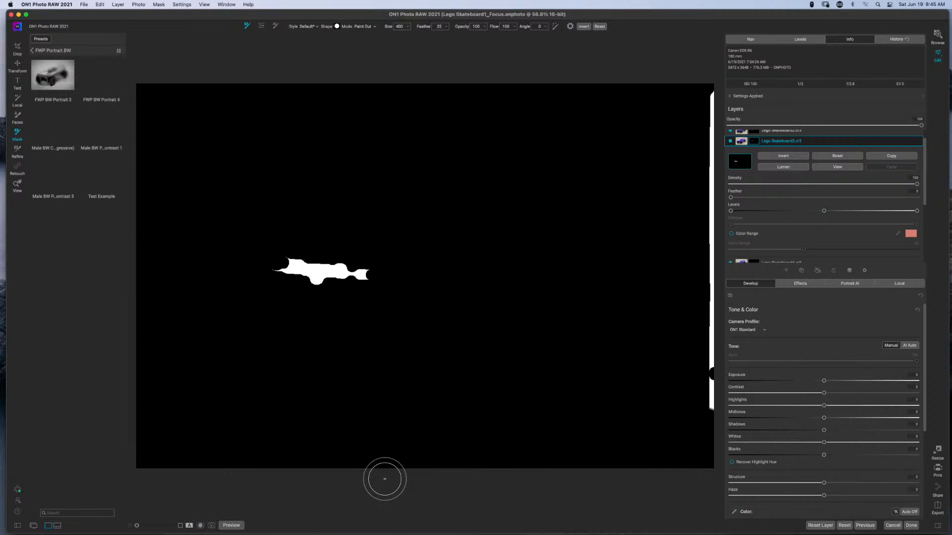
key("o")
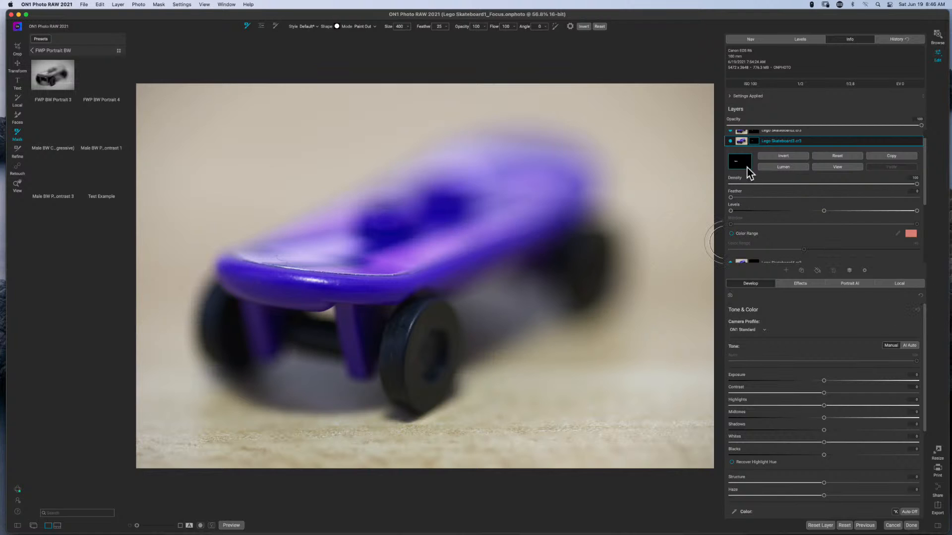
left_click(752, 142)
scroll(882, 214, "up", 1)
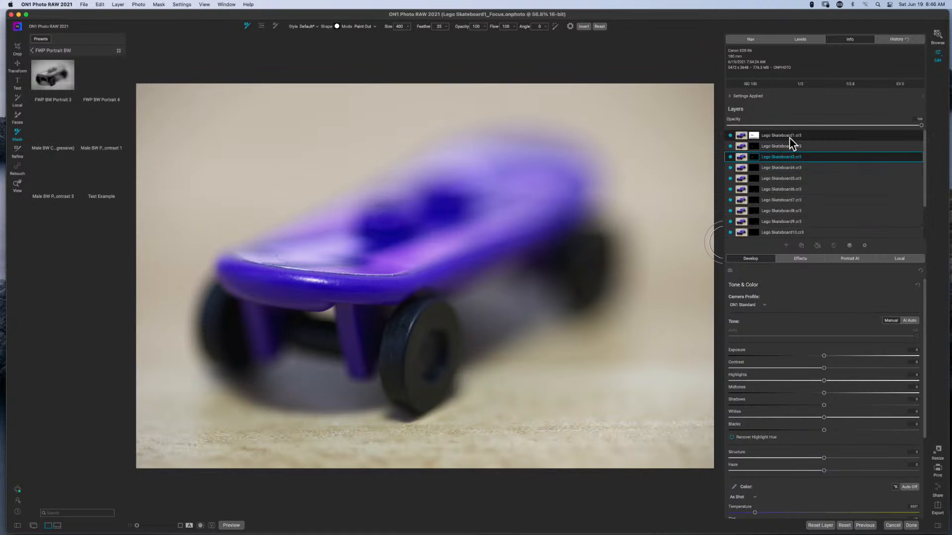
Create a new stamped layer from the top layer, Lego Skateboard1.cr3.
right_click(825, 138)
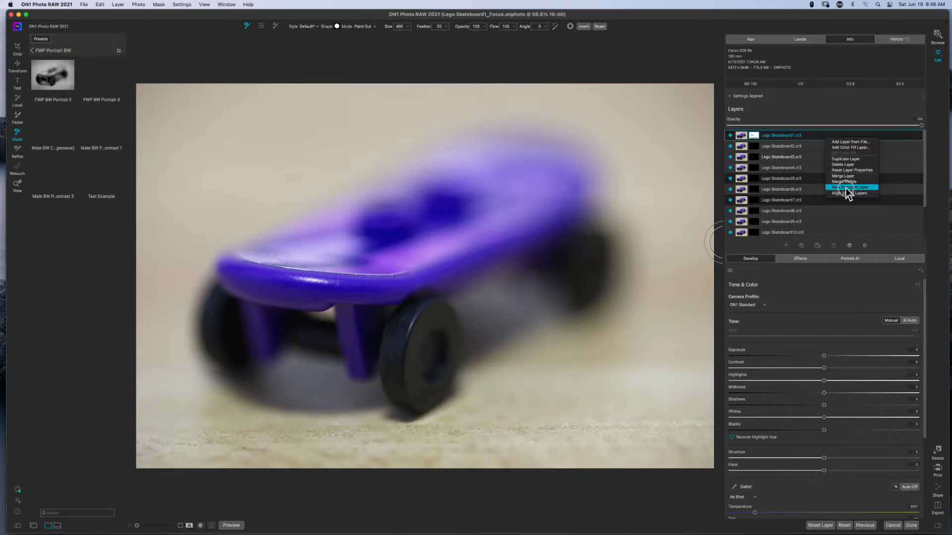
left_click(846, 188)
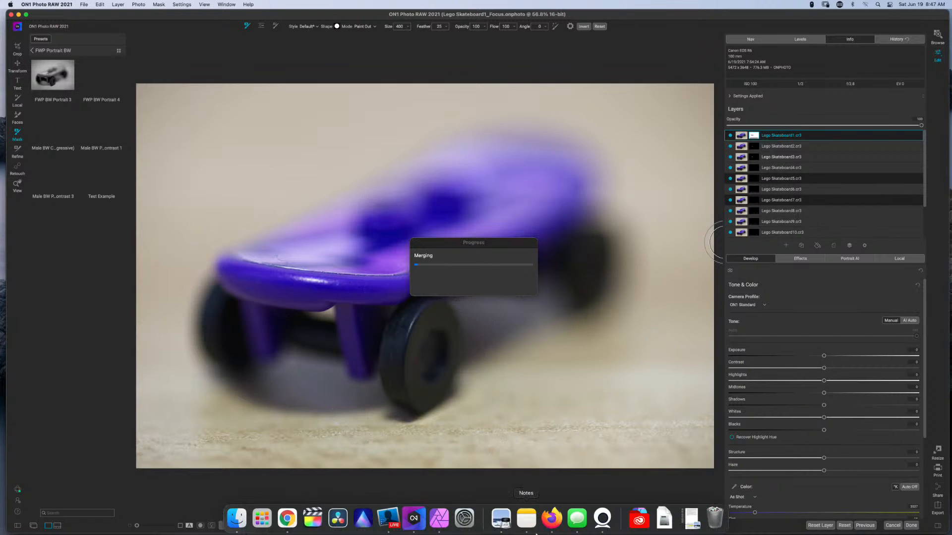
Switch to Affinity Photo and start a new focus merge.
left_click(464, 522)
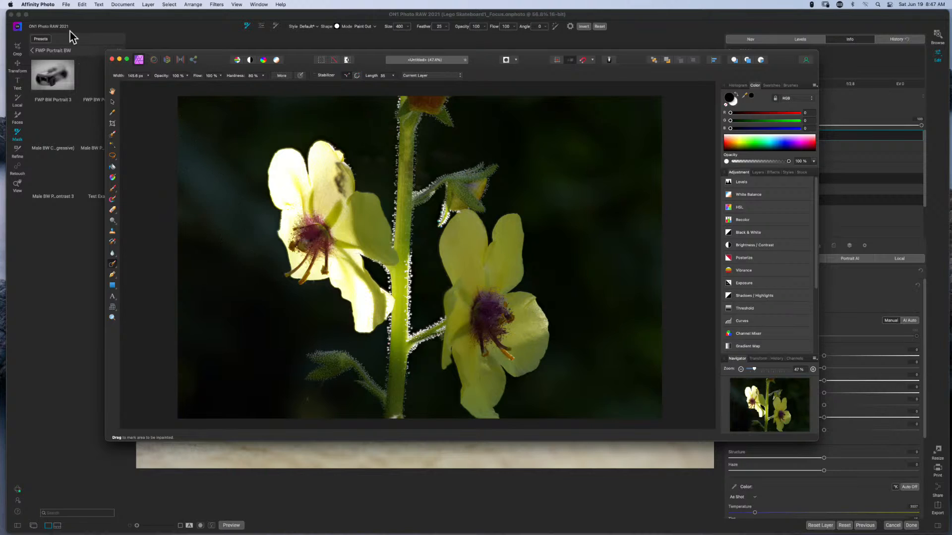
left_click(66, 5)
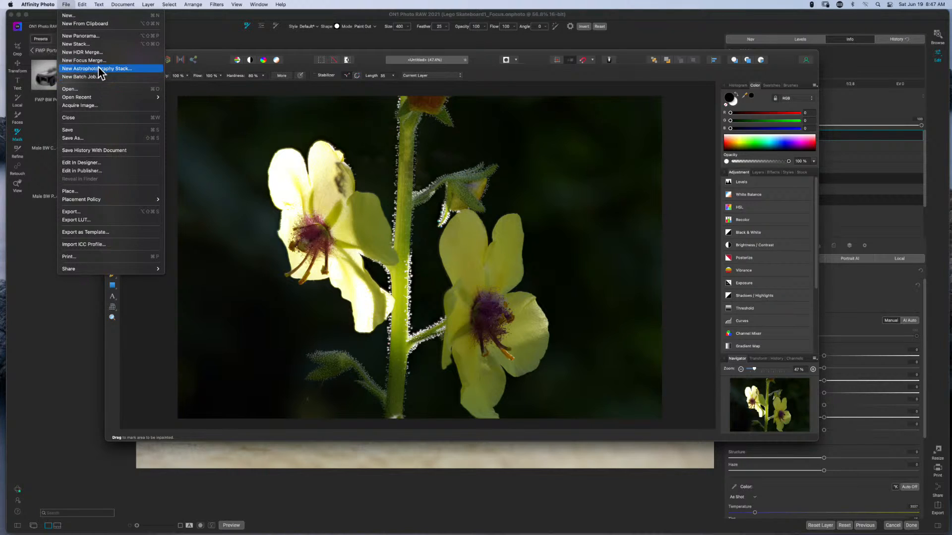
left_click(83, 65)
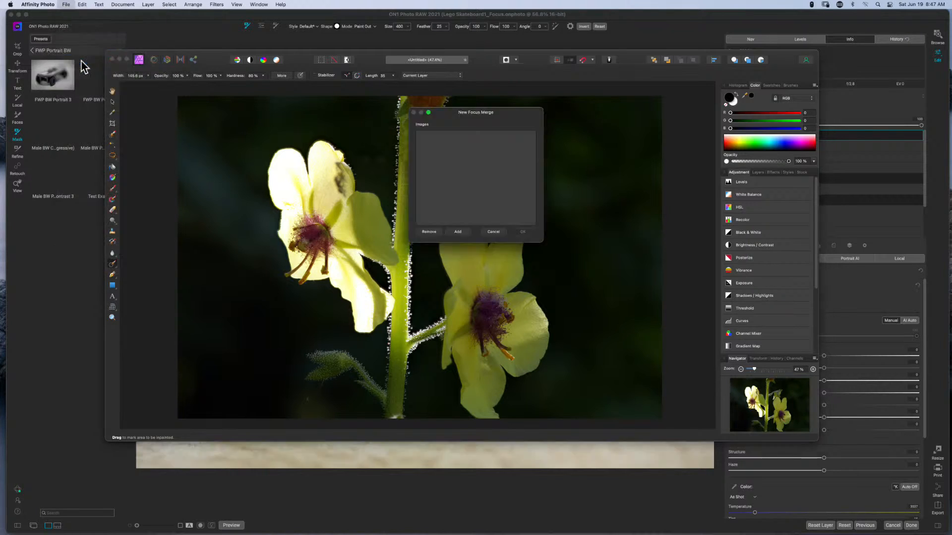
Add images to the focus merge by browsing to the Lego Skateboard folder inside Focus Bracketing Examples.
left_click(458, 232)
left_click(457, 231)
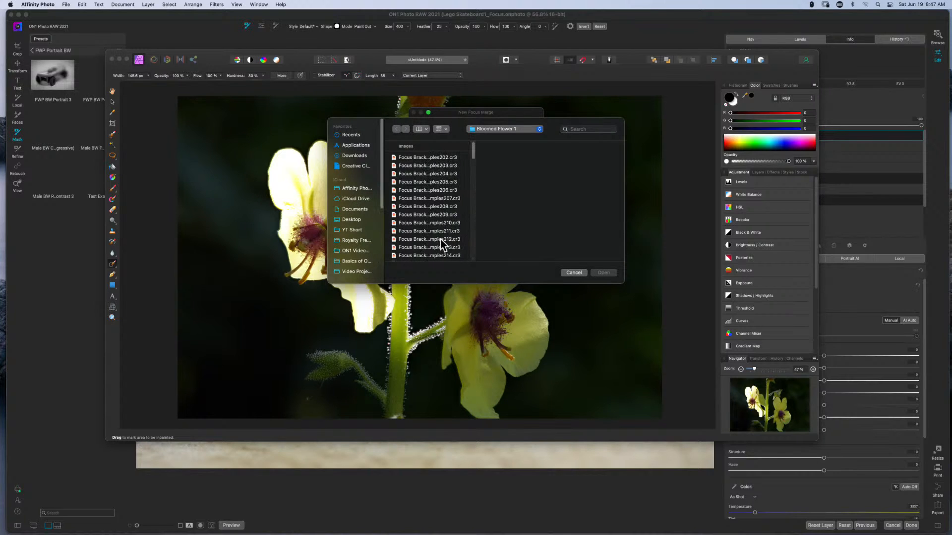
left_click(496, 129)
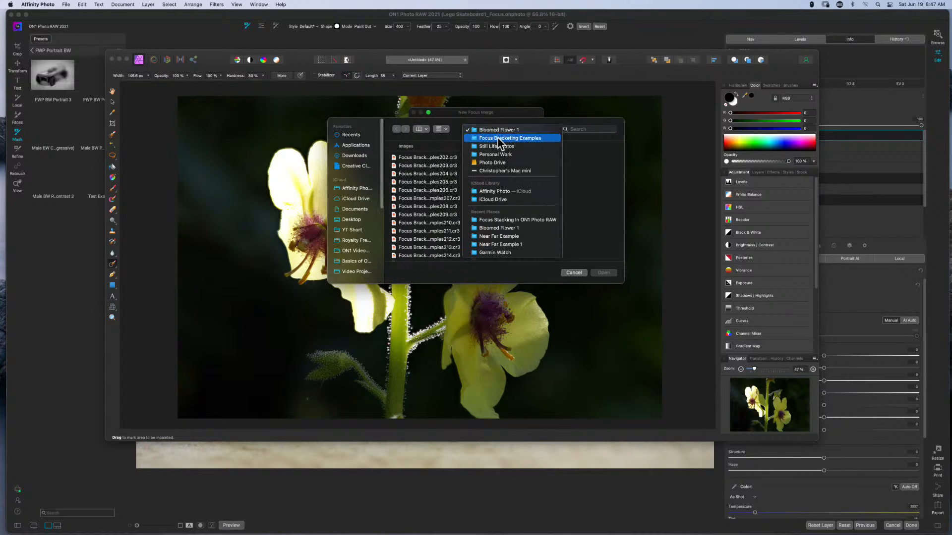
left_click(498, 138)
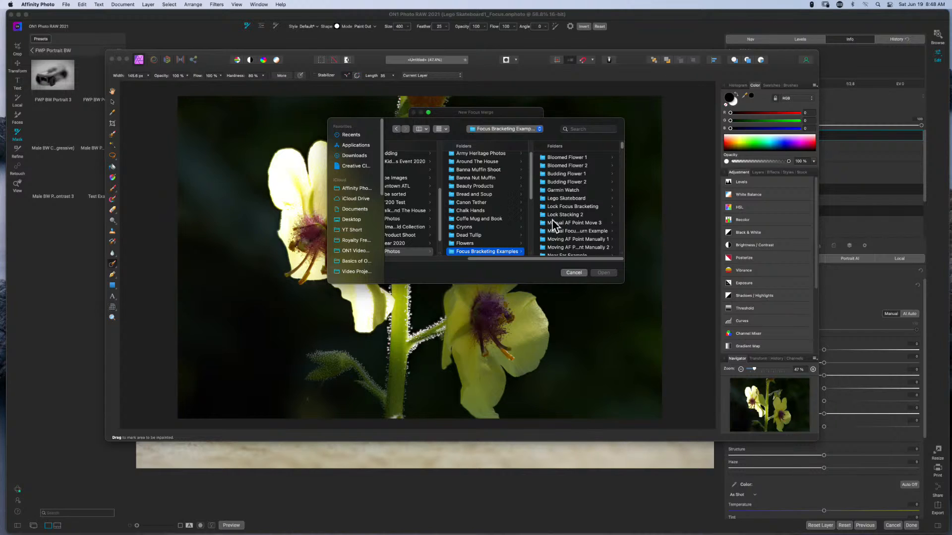
left_click(584, 198)
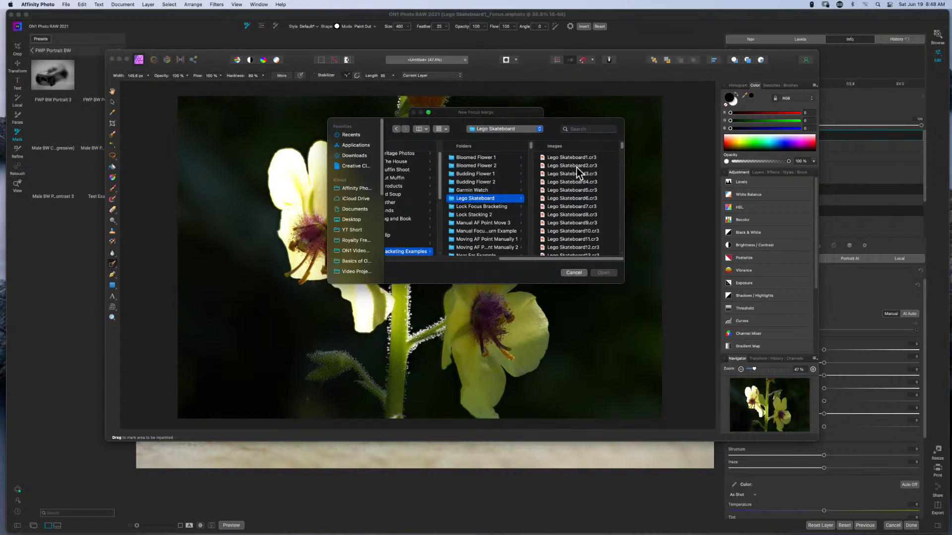
Select the photos from Lego Skateboard1.cr3 through Lego Skateboard90.cr3 for the focus merge.
left_click(575, 158)
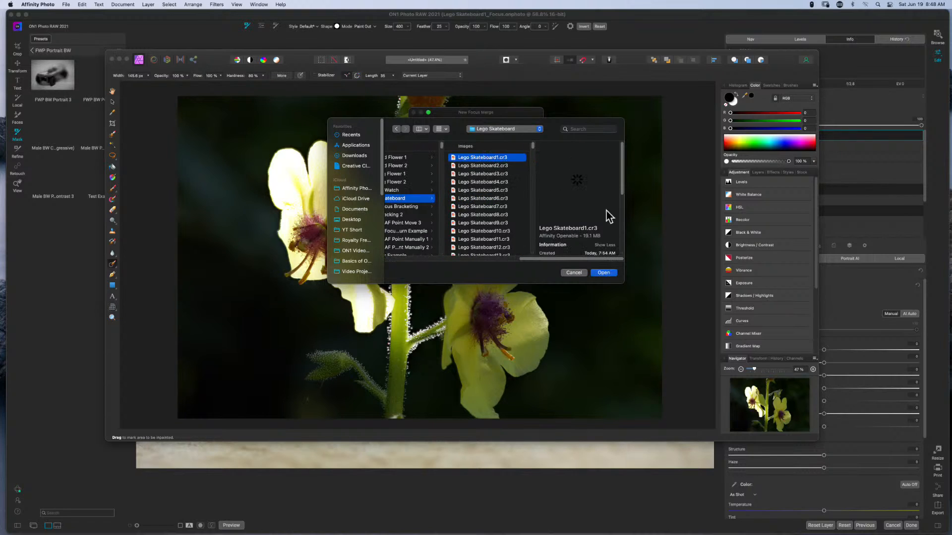
left_click_drag(533, 149, 535, 182)
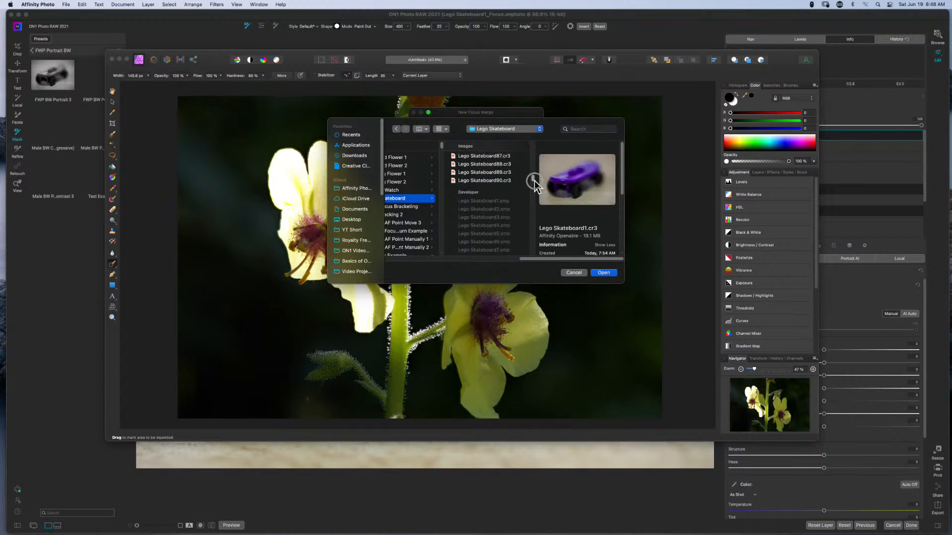
left_click(482, 183, "shift")
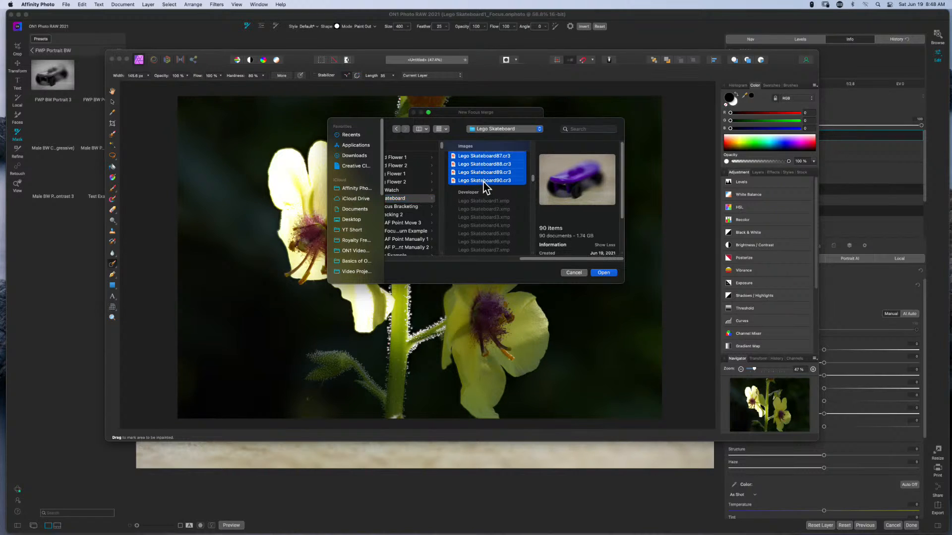
Load the selected Lego Skateboard photos into the new focus merge and run it.
left_click(600, 275)
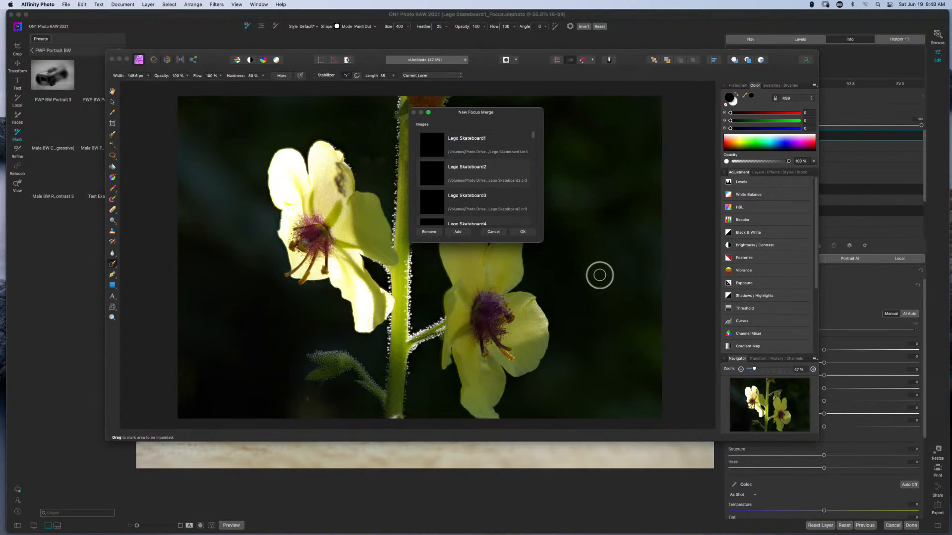
left_click(524, 232)
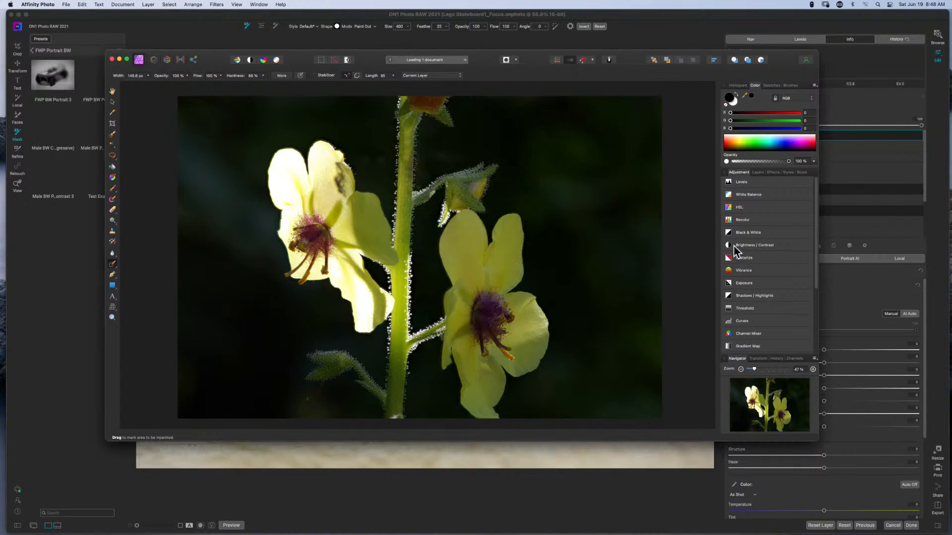
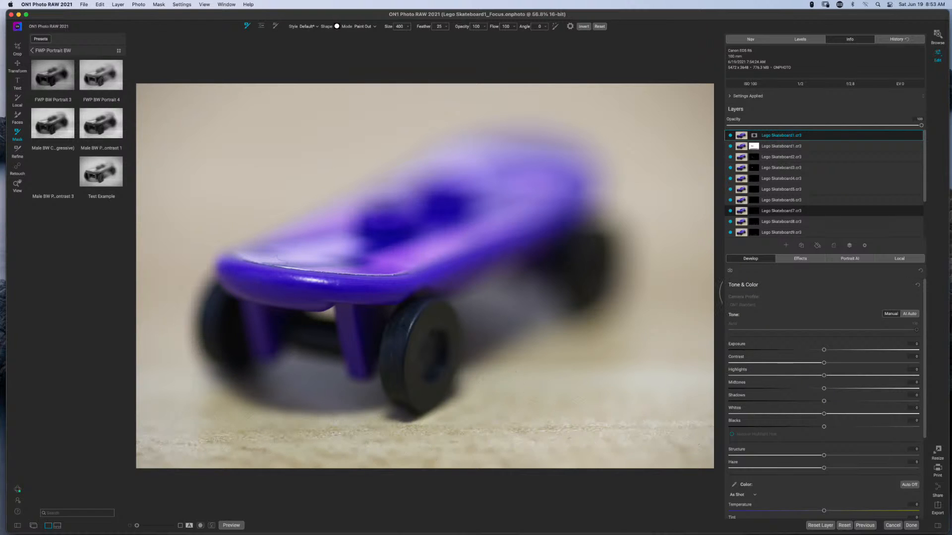
Add a Gaussian Blur effects filter to the top Lego Skateboard1.cr3 layer in ON1 Photo RAW, checking the Affinity Photo merge meanwhile.
left_click(815, 260)
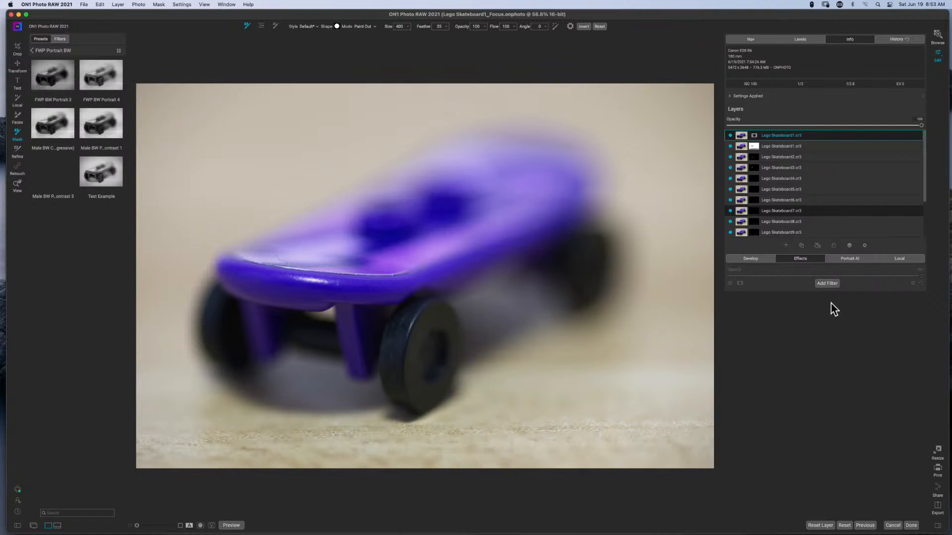
left_click(829, 286)
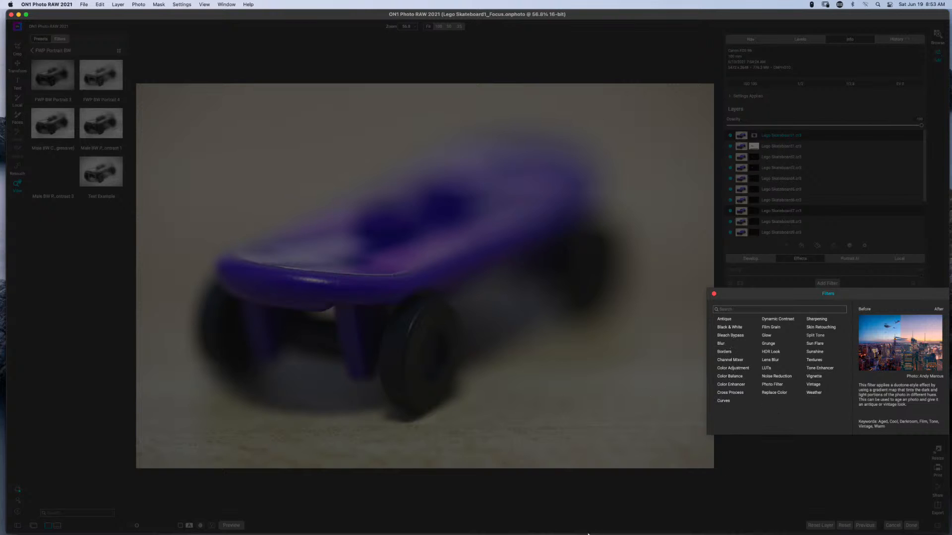
mouse_move(576, 533)
left_click(440, 519)
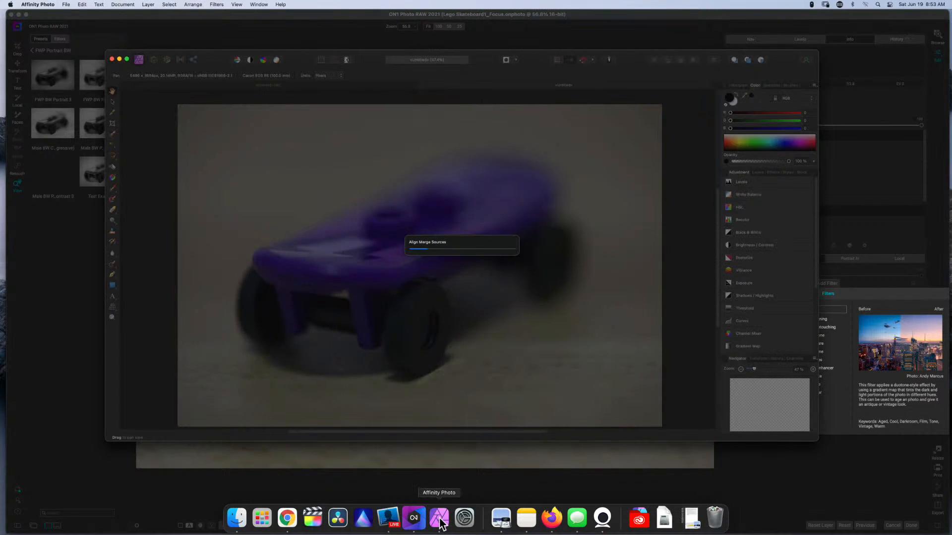
left_click(892, 121)
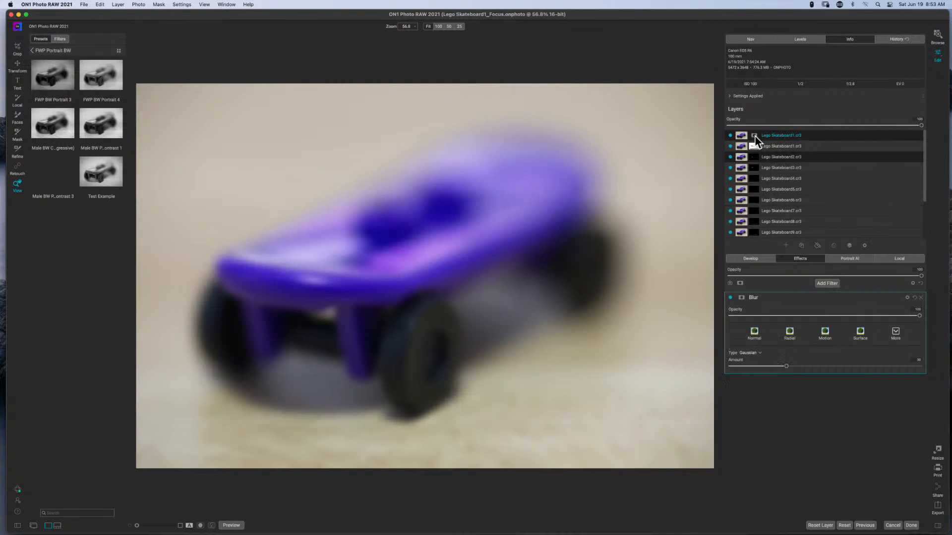
Invert the Blur filter's mask to black and paint the blur in across the foreground along the photo's lower edge.
left_click(742, 299)
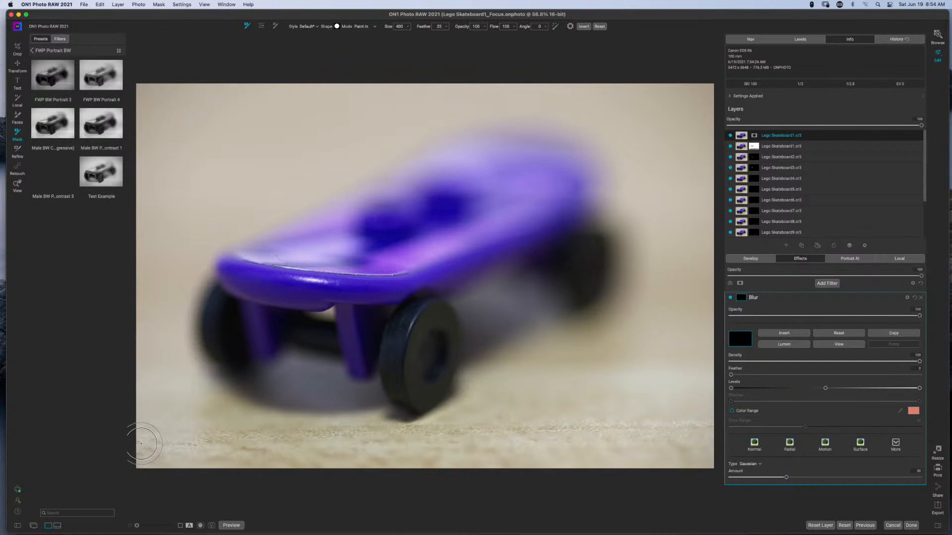
key("x")
mouse_move(245, 435)
left_mouse_down()
mouse_move(497, 438)
mouse_move(739, 424)
left_mouse_up()
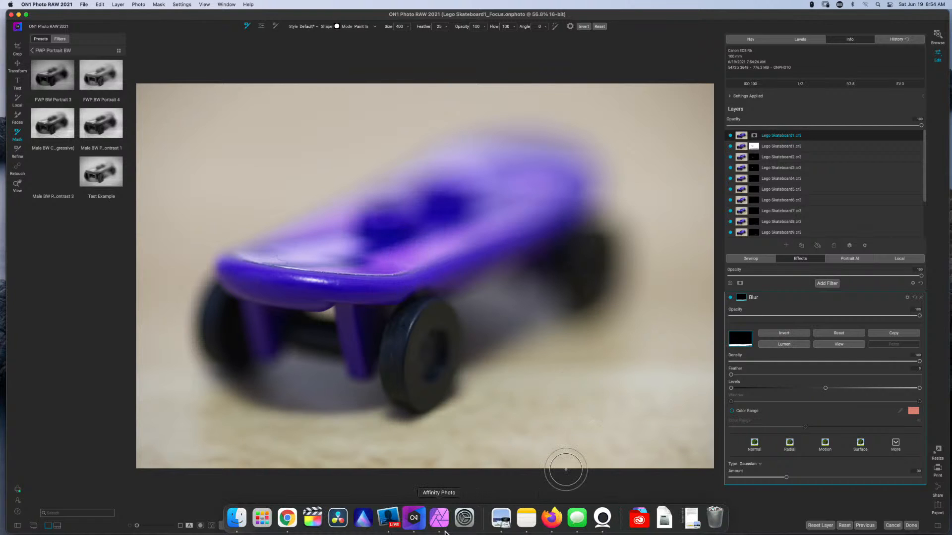
Save the layered skateboard edit in ON1 Photo RAW and check the focus merge's progress in Affinity Photo.
left_click(442, 525)
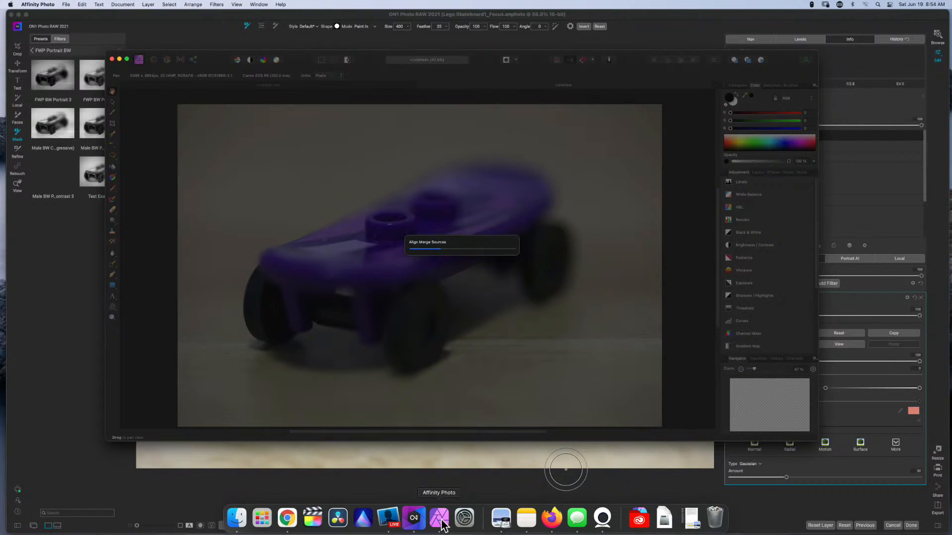
left_click(871, 500)
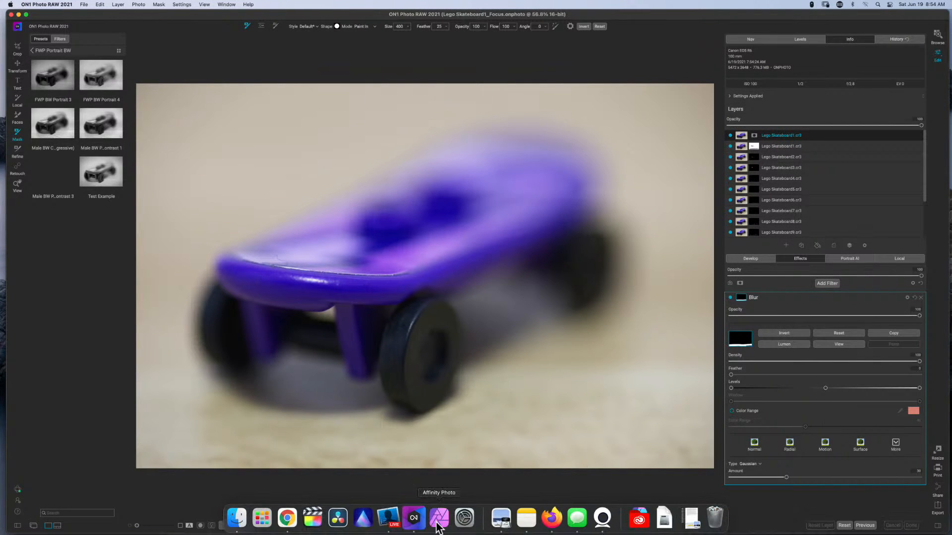
left_click(438, 528)
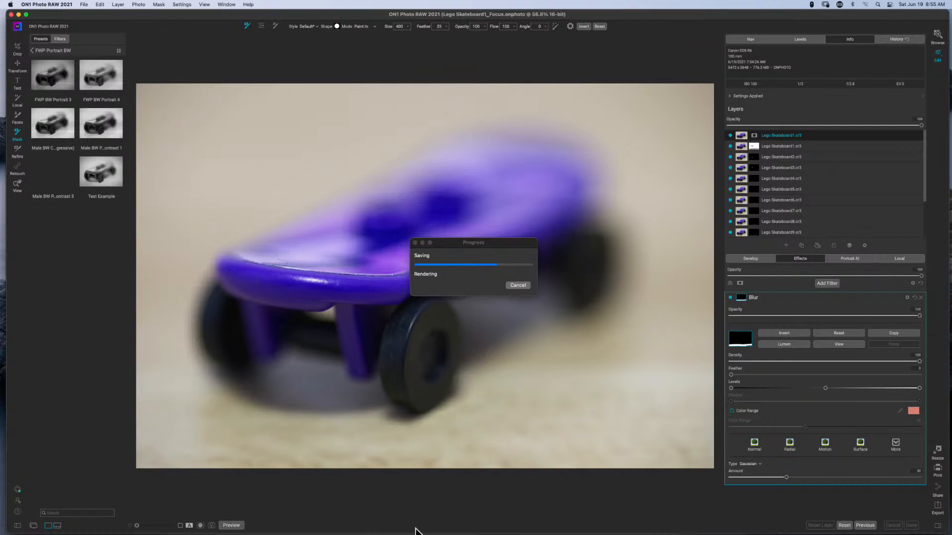
left_click(439, 519)
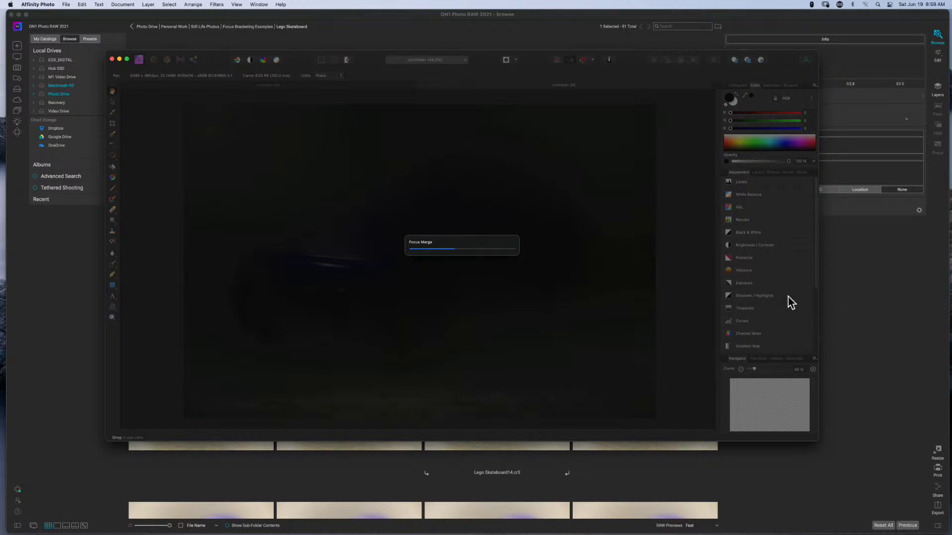
Switch to ON1 Photo RAW, open the Budding Flower 2 folder and display its photos in filmstrip view.
left_click(890, 327)
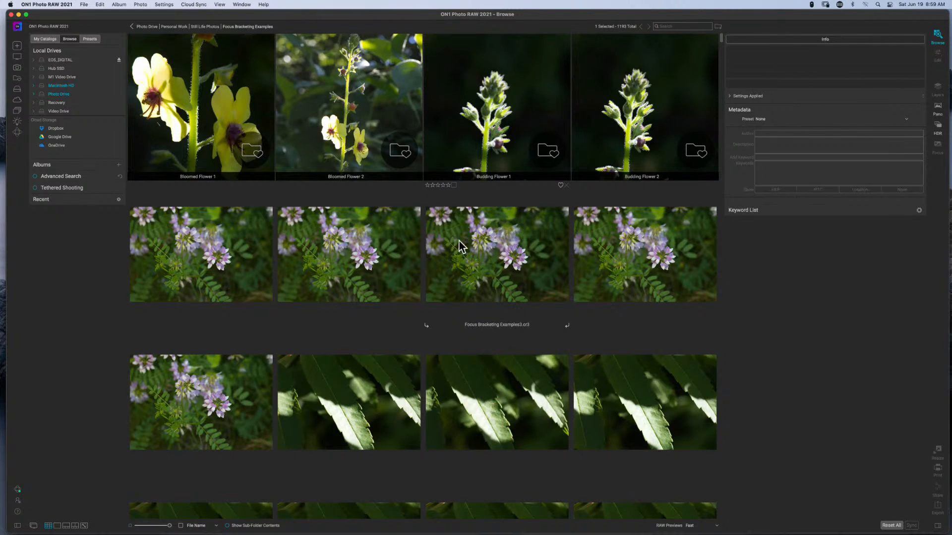
left_click(646, 129)
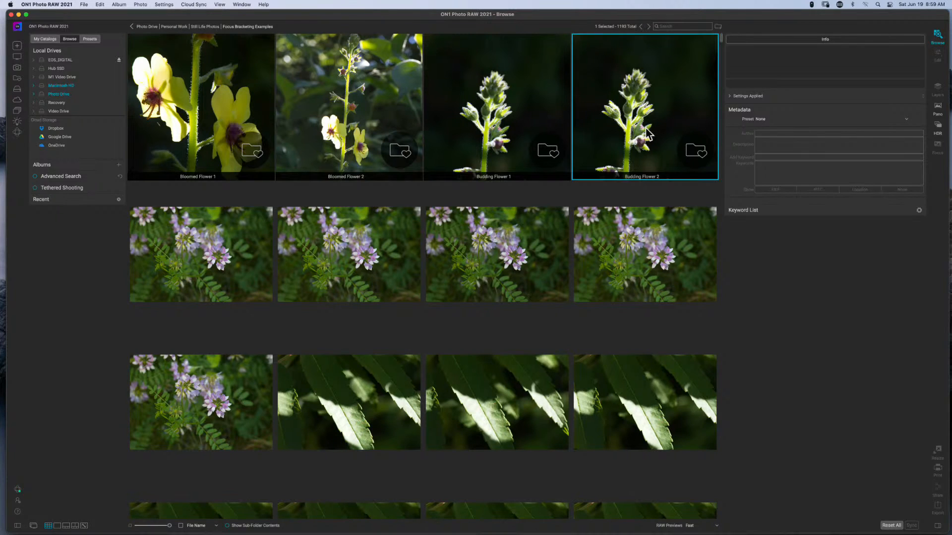
double_click(648, 133)
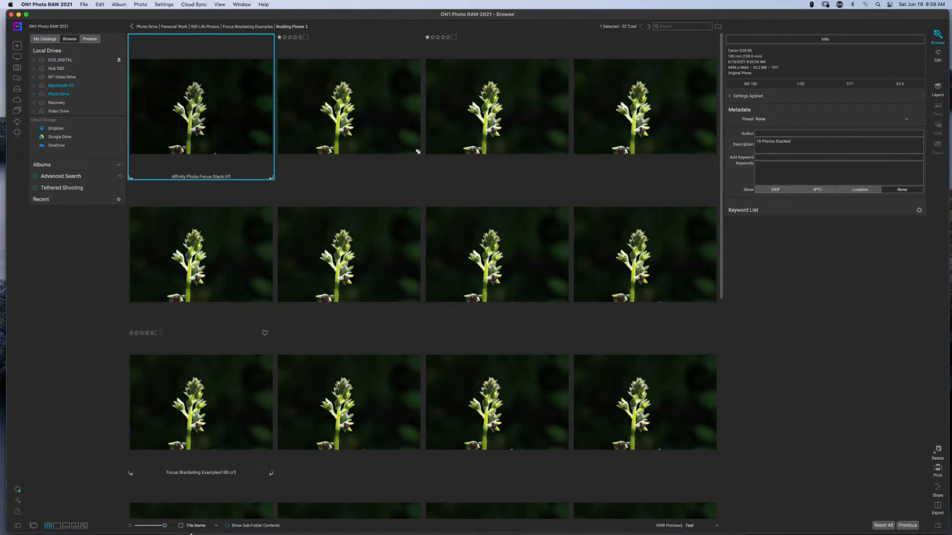
left_click(66, 526)
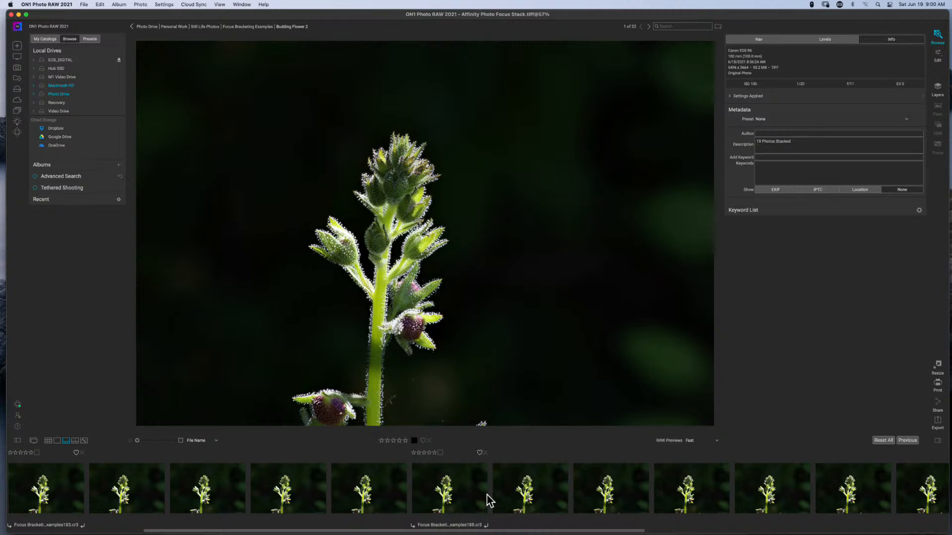
Compare the single frames Focus Bracketing Examples189.cr3 and Examples183.cr3 with Affinity Photo Focus Stack.tiff.
left_click(530, 498)
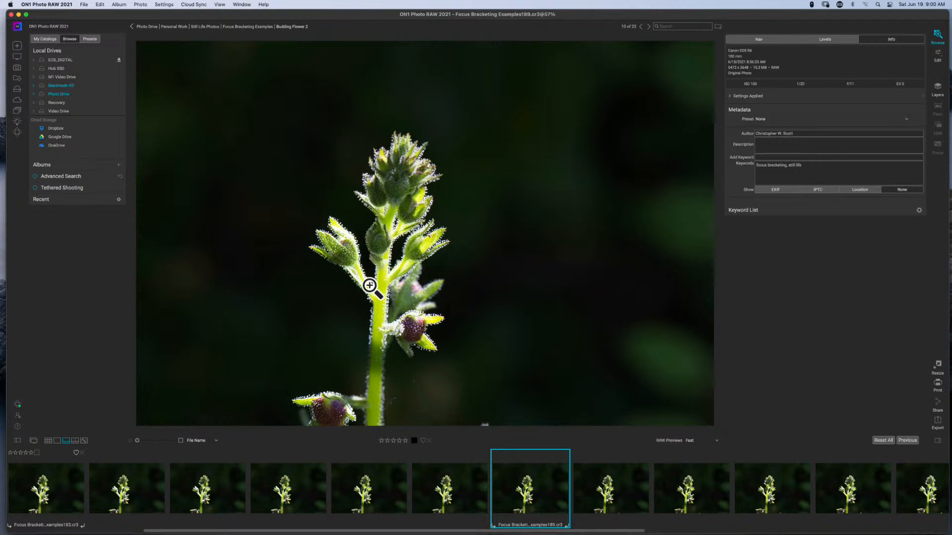
left_click(38, 491)
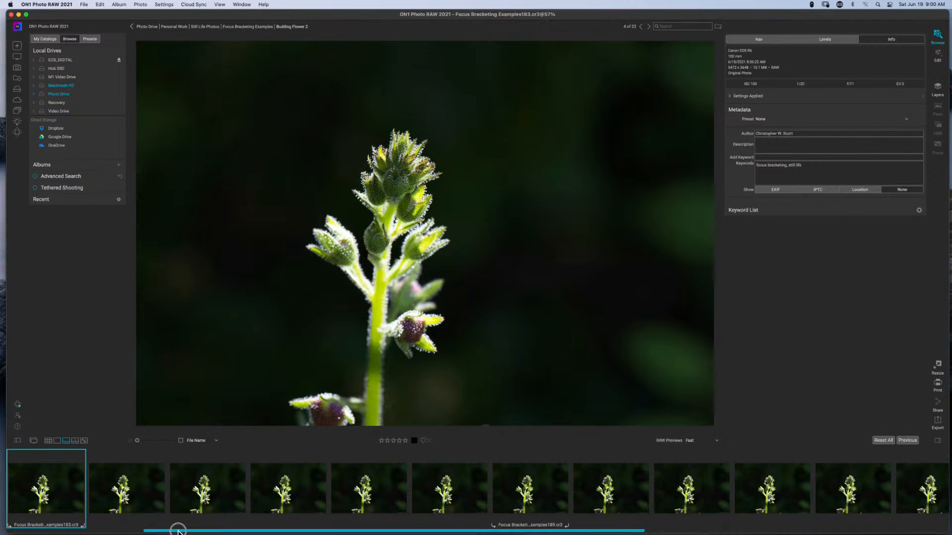
left_click_drag(178, 531, 70, 530)
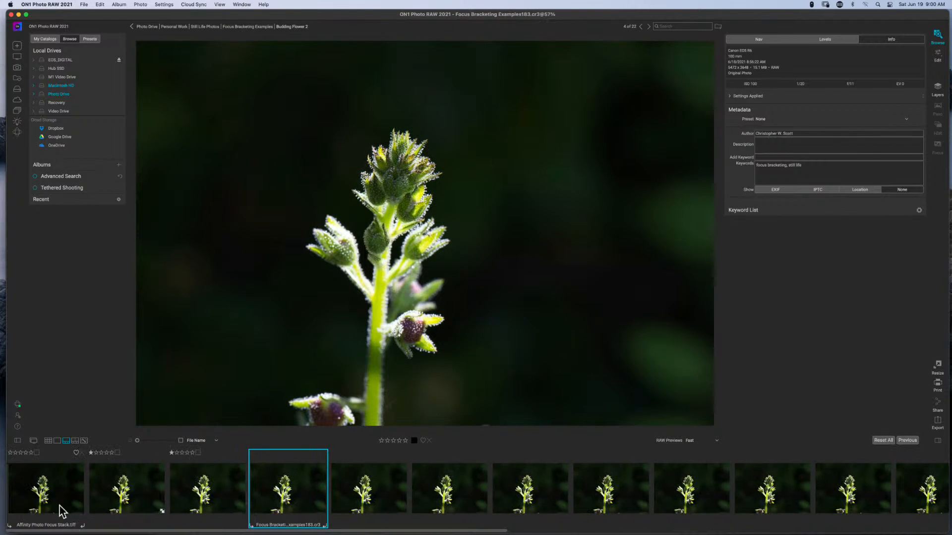
left_click(47, 494)
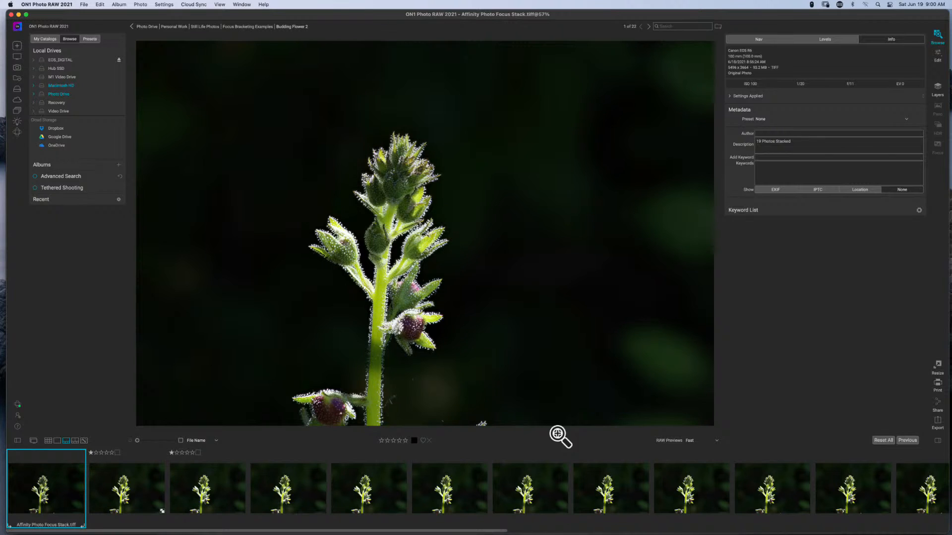
Examine the focus in Focus Bracketing Examples196.cr3 and Examples199.cr3, then return to Affinity Photo Focus Stack.tiff.
left_click_drag(506, 531, 866, 530)
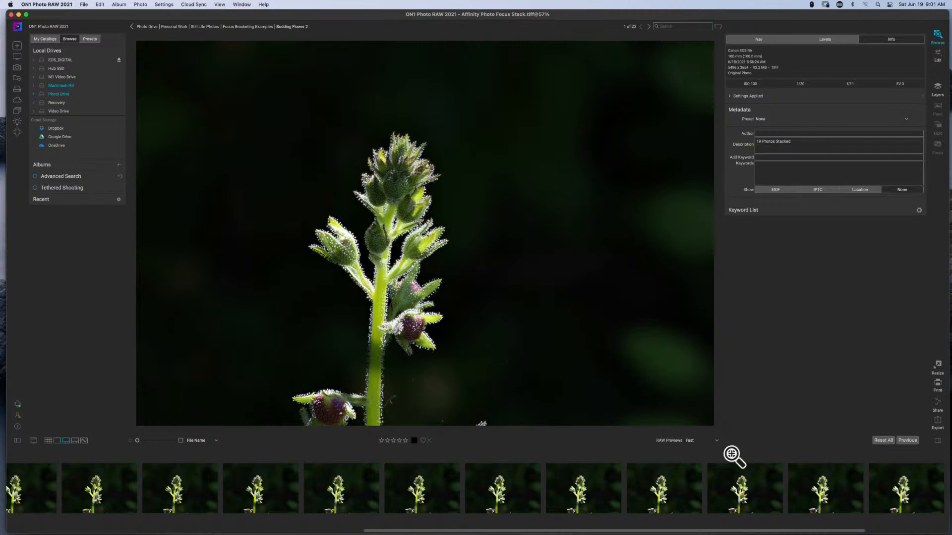
left_click(666, 496)
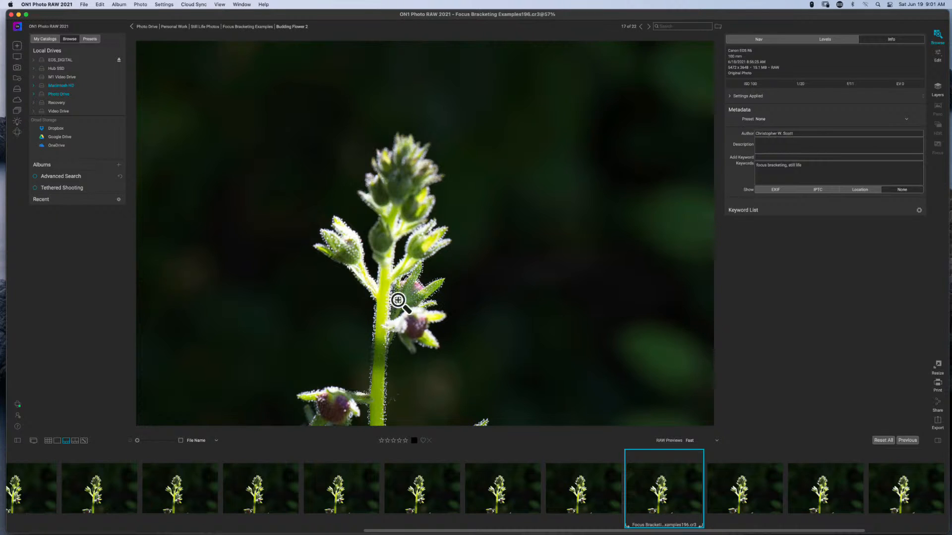
left_click(900, 531)
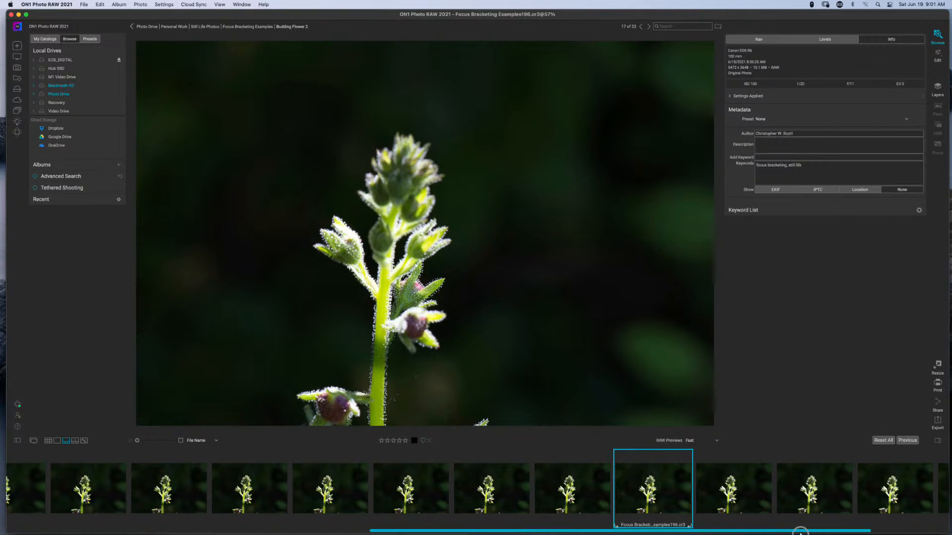
left_click(746, 505)
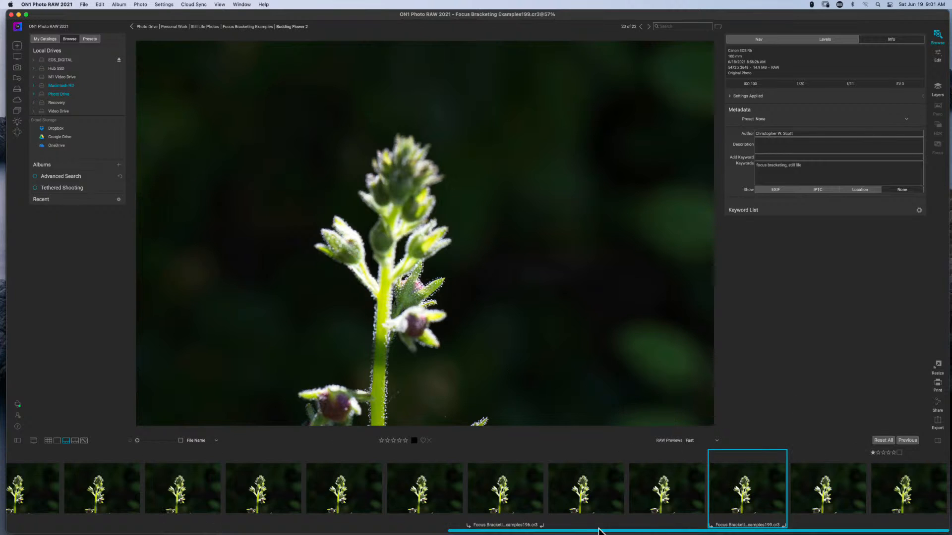
left_click_drag(602, 531, 96, 531)
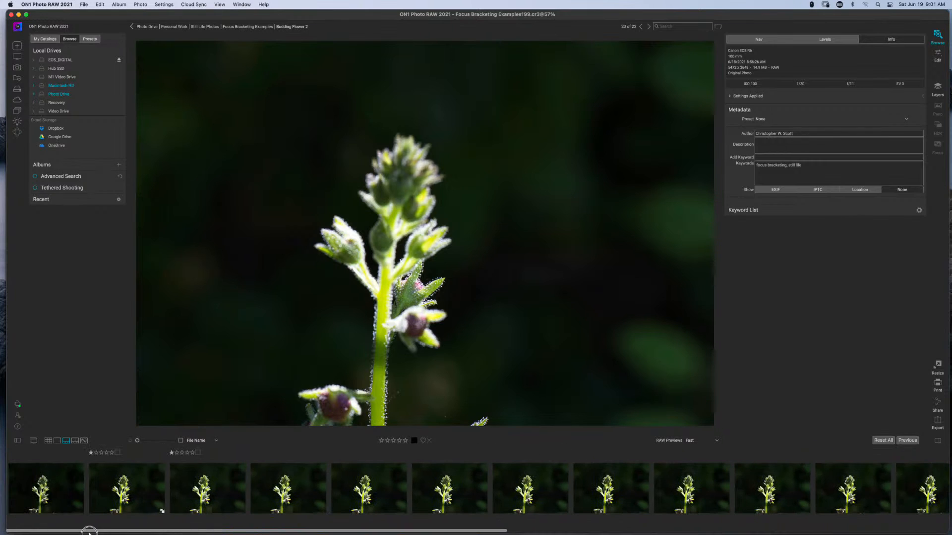
left_click(42, 484)
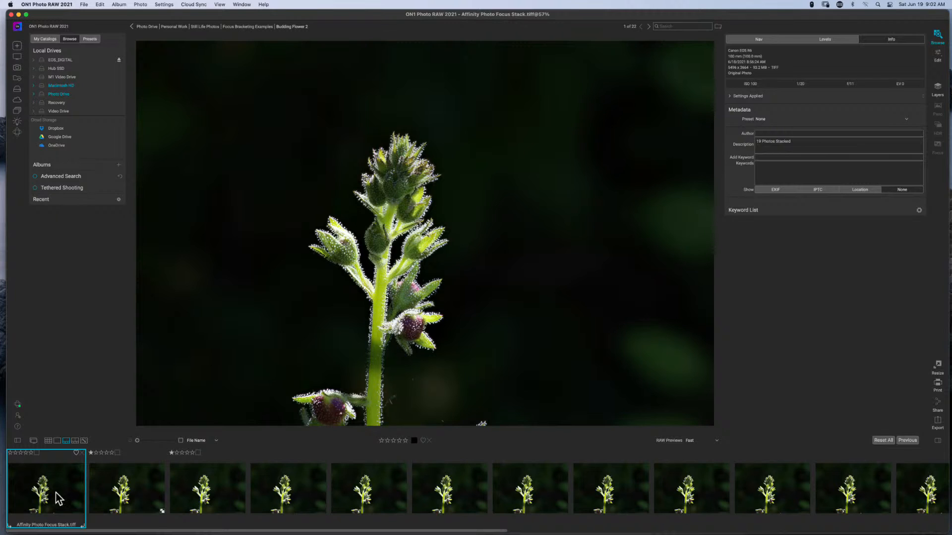
View Focus Bracketing Examples182_Focus.onphoto, then select the photos from Focus Bracketing Examples182.cr3 through ON1 Export1.tif to count the series.
left_click(134, 502)
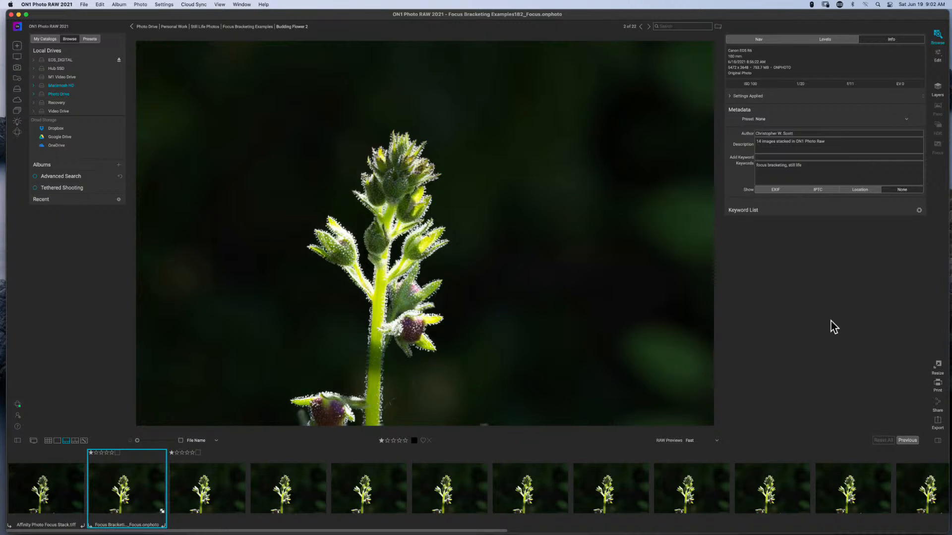
left_click(222, 501)
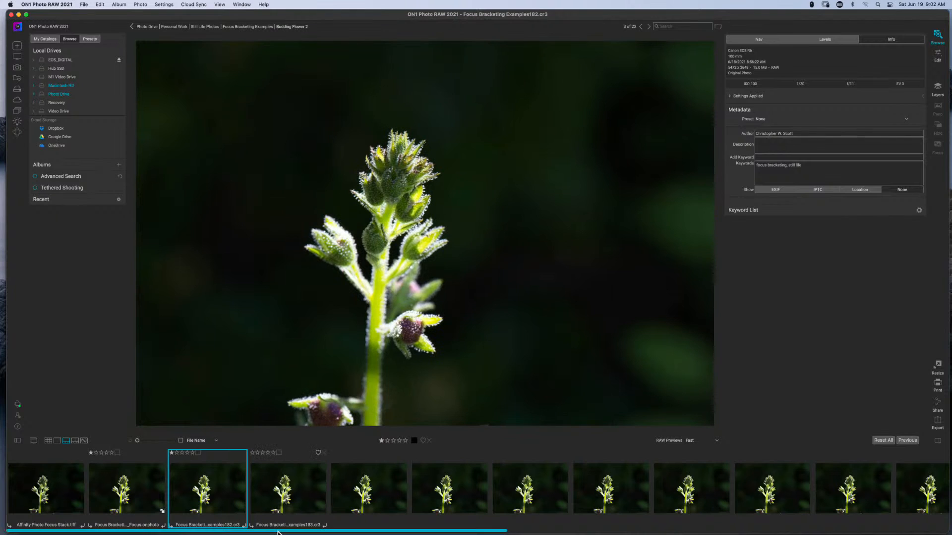
left_click_drag(287, 529, 903, 525)
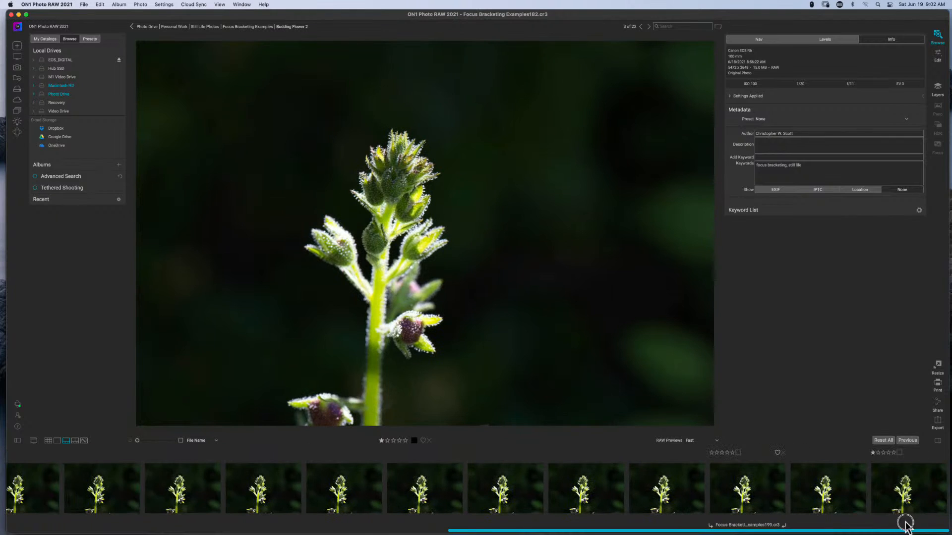
left_click(921, 487, "shift")
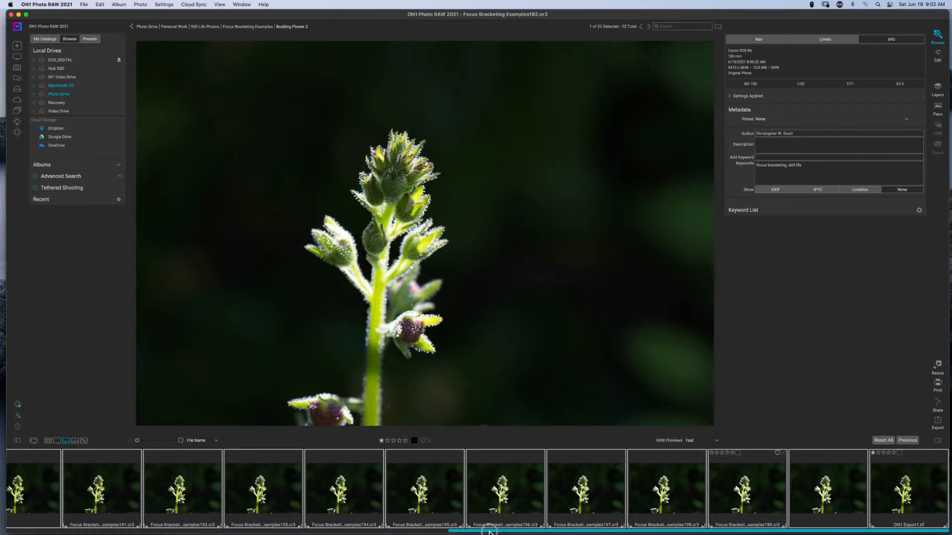
left_click_drag(488, 532, 47, 531)
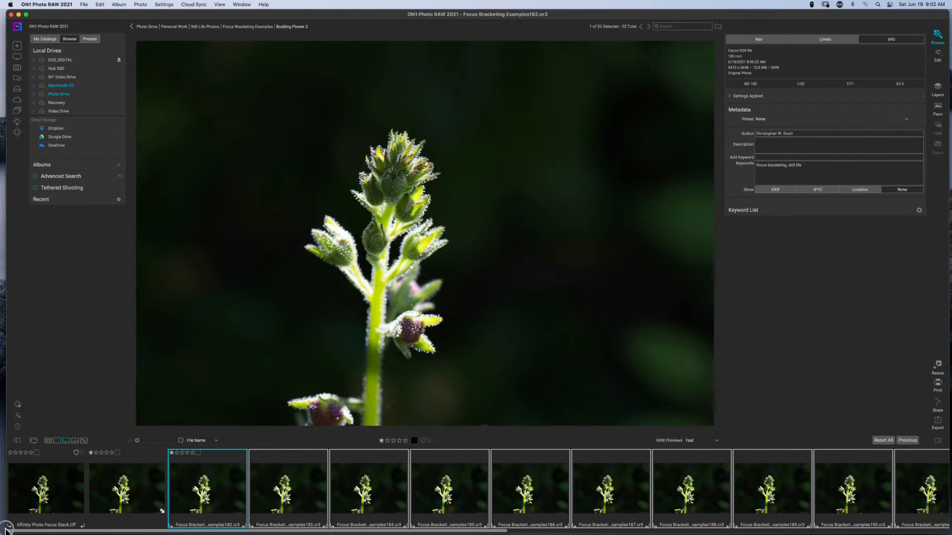
Show Focus Bracketing Examples182_Focus.onphoto and Affinity Photo Focus Stack.tiff side by side in Compare view with the info pane hidden.
left_click(127, 494)
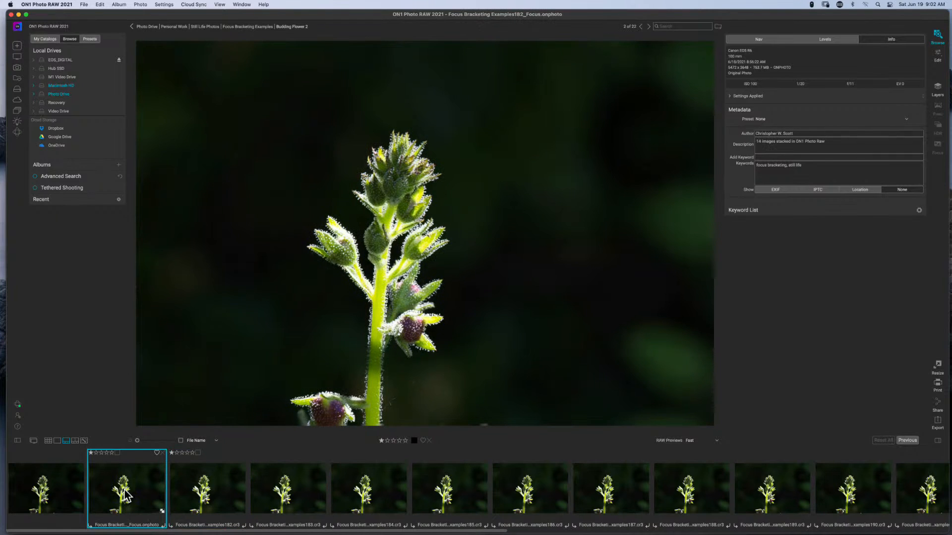
key("d")
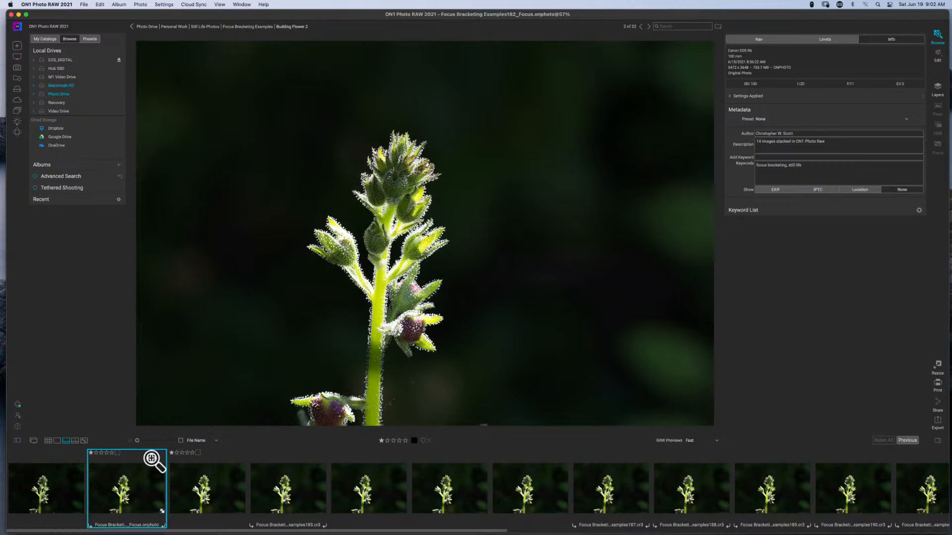
left_click(75, 441)
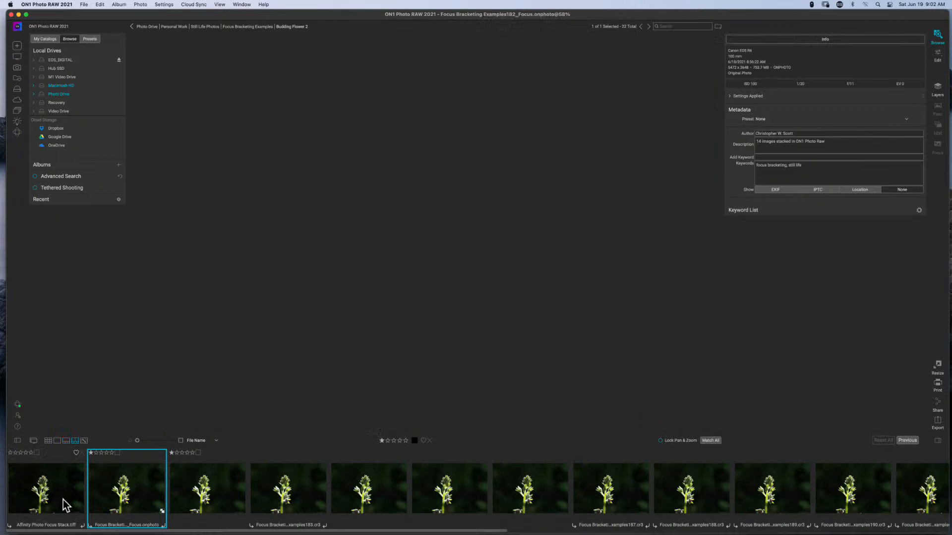
left_click(58, 499, "super")
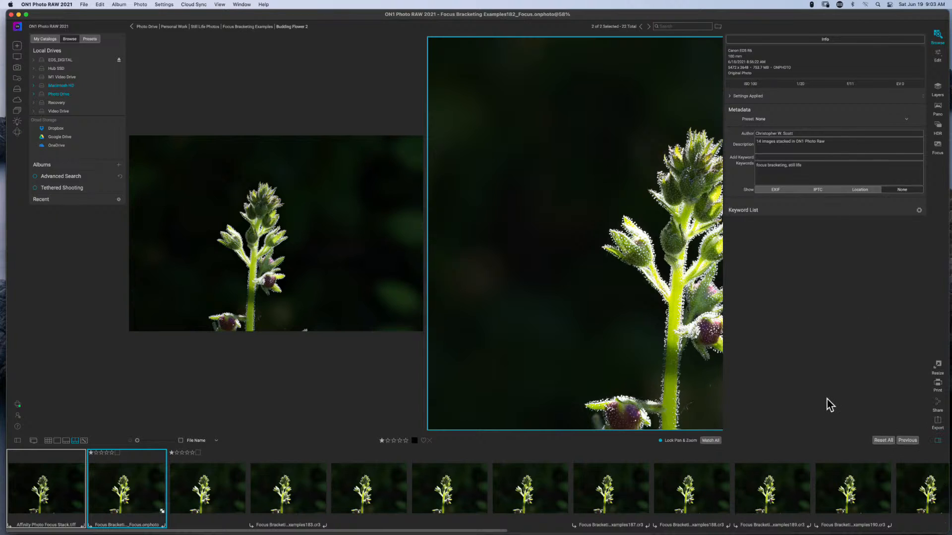
key("super+Right")
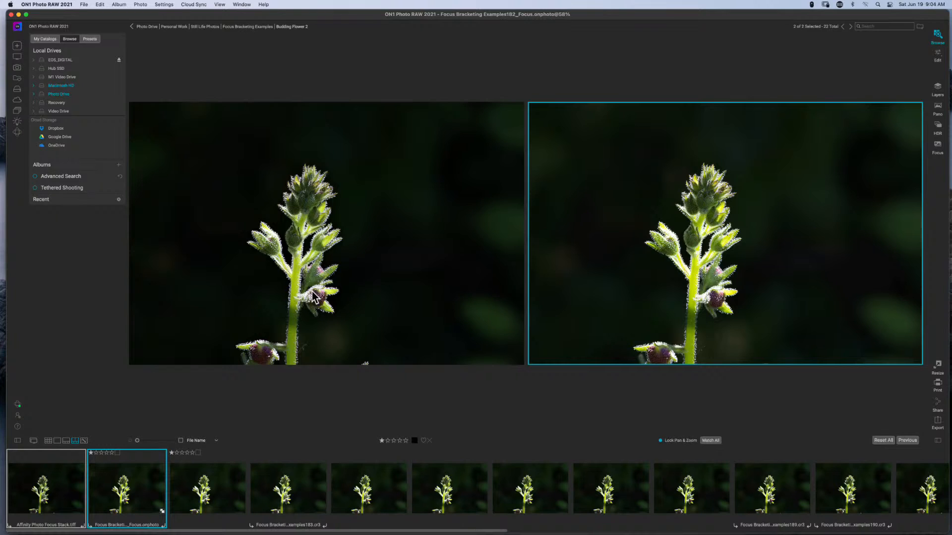
Compare the flower detail in Affinity Photo Focus Stack.tiff and Focus Bracketing Examples182_Focus.onphoto by enlarging each image in turn.
left_click(313, 274)
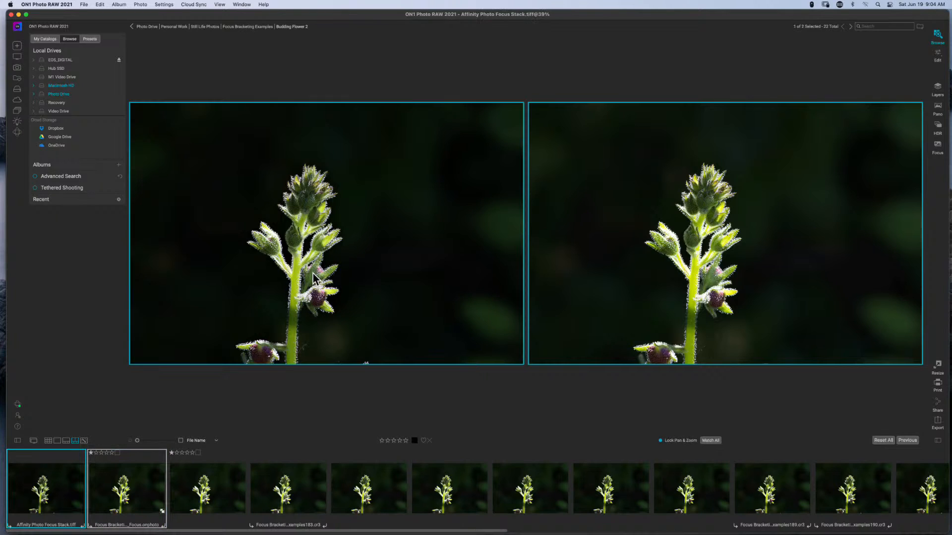
left_click(313, 274)
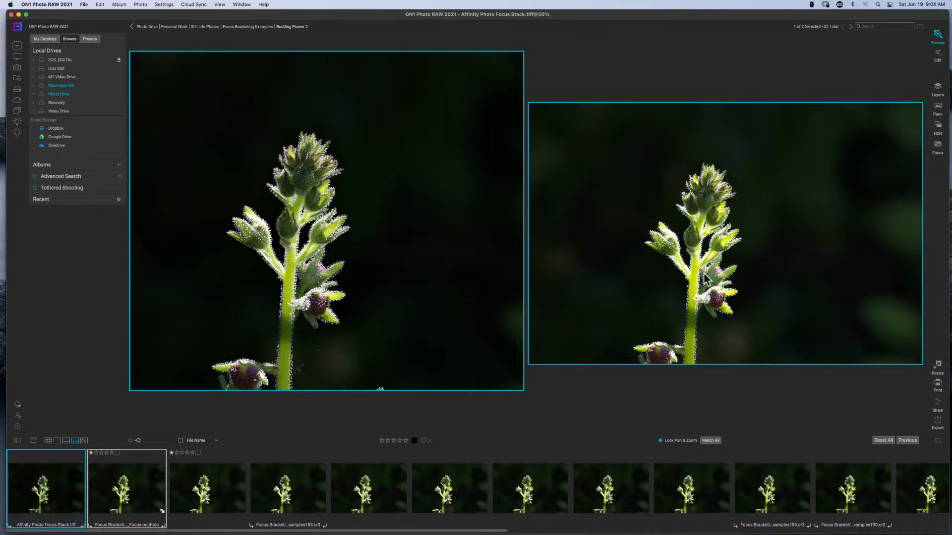
left_click(721, 282)
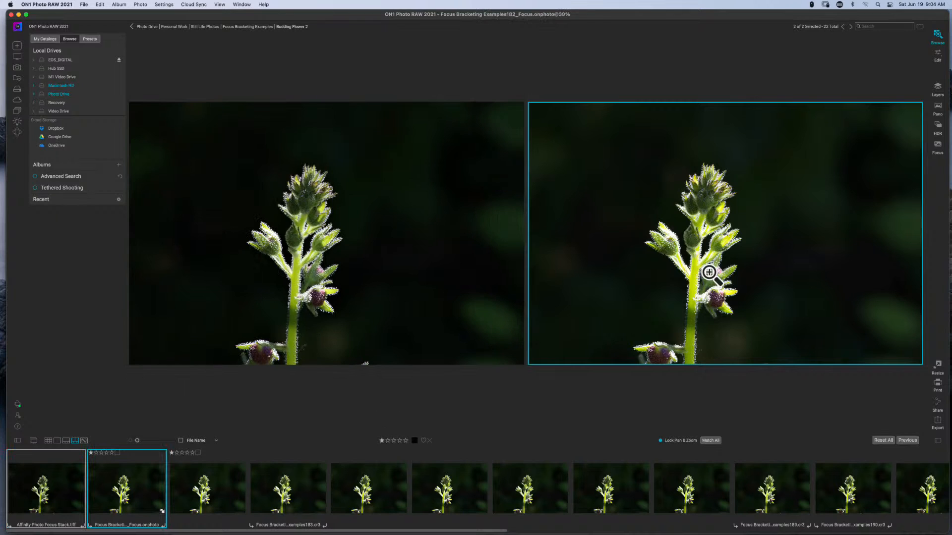
left_click(711, 274)
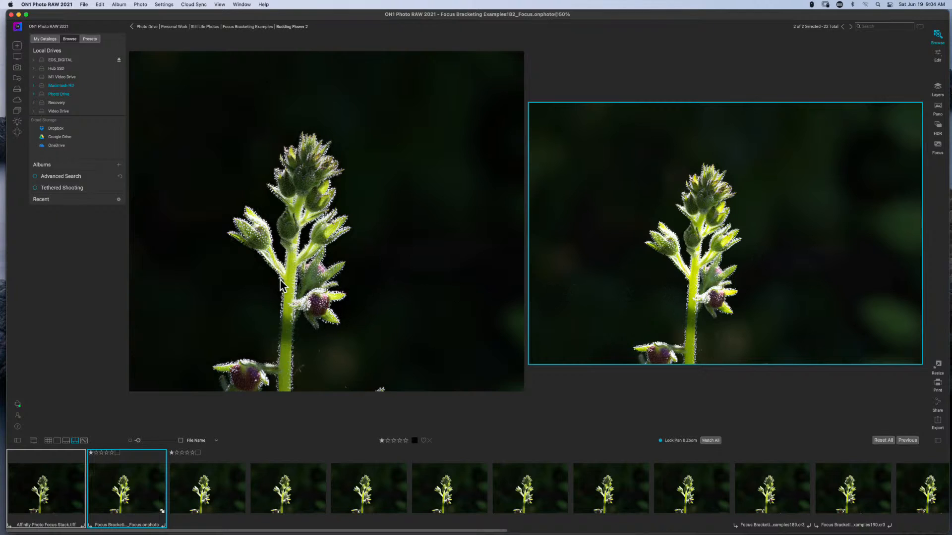
left_click(309, 280)
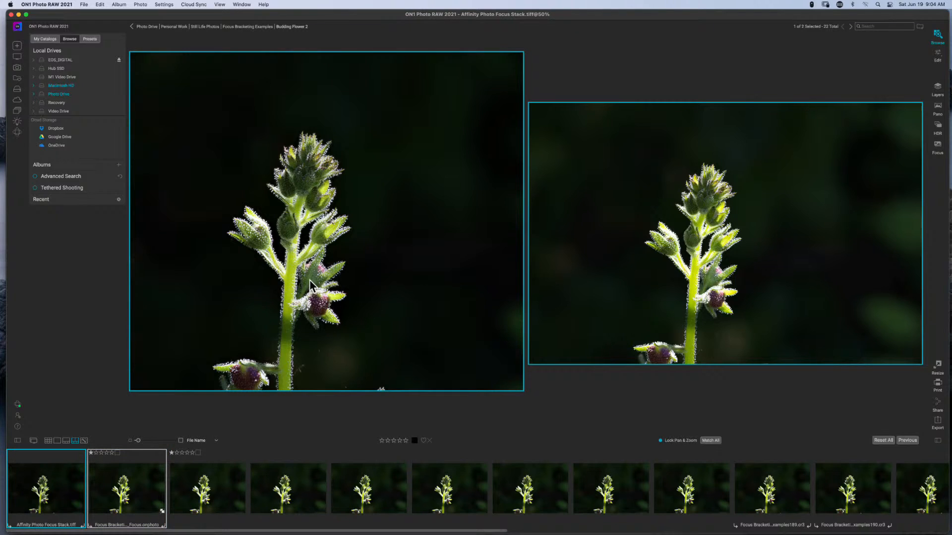
left_click(304, 258)
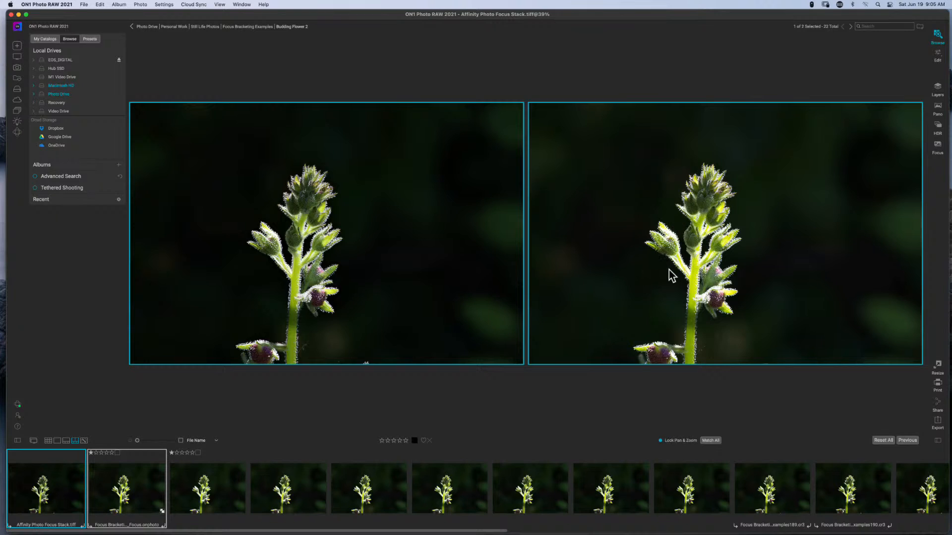
left_click(620, 406)
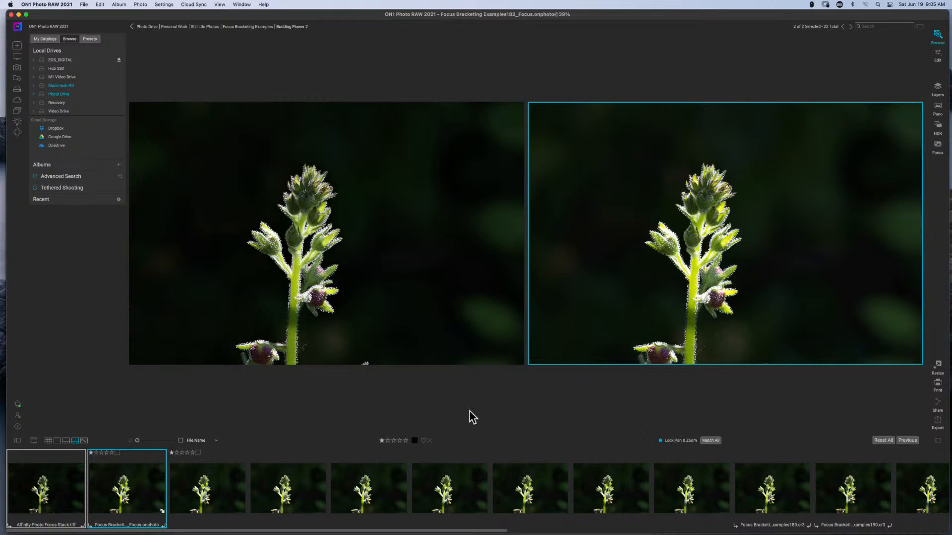
Switch to Affinity Photo, inspect the layers of the merged Lego skateboard image, and return to ON1 Photo RAW.
left_click(444, 520)
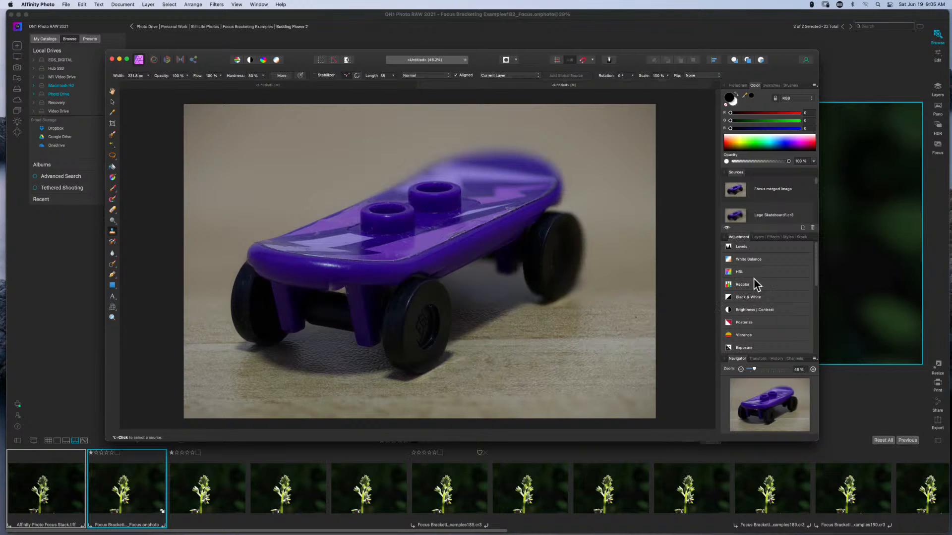
left_click(759, 238)
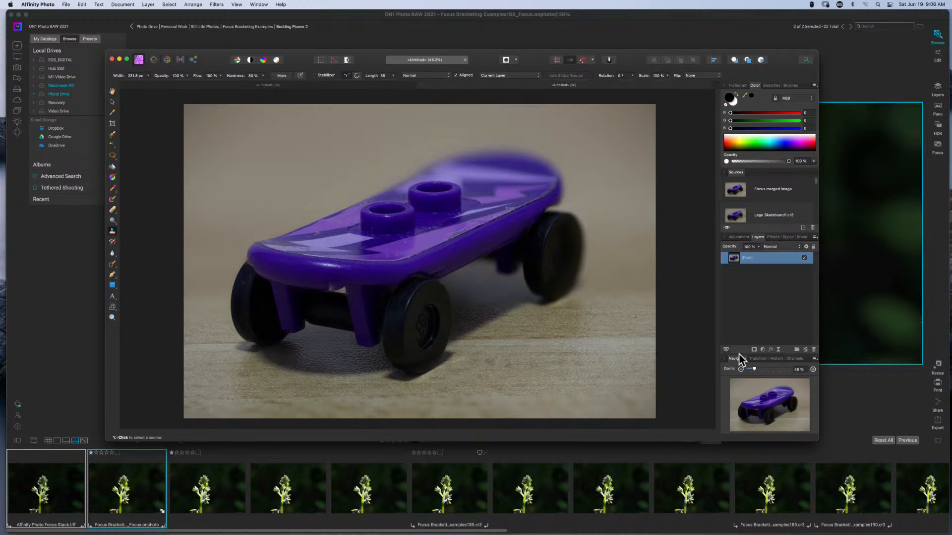
left_click(851, 407)
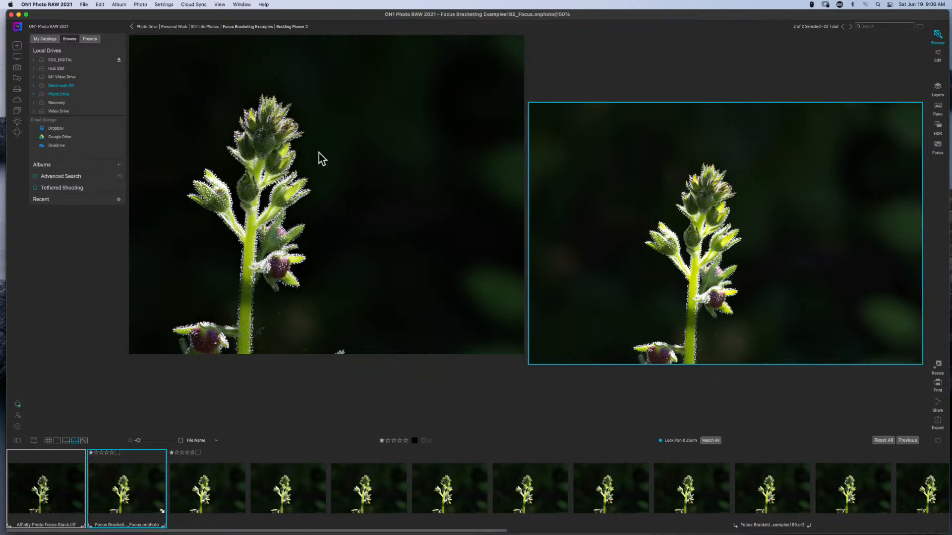
Go back up to the Focus Bracketing Examples folder, shrink its thumbnails, and open the Near Far Example subfolder.
left_click(263, 27)
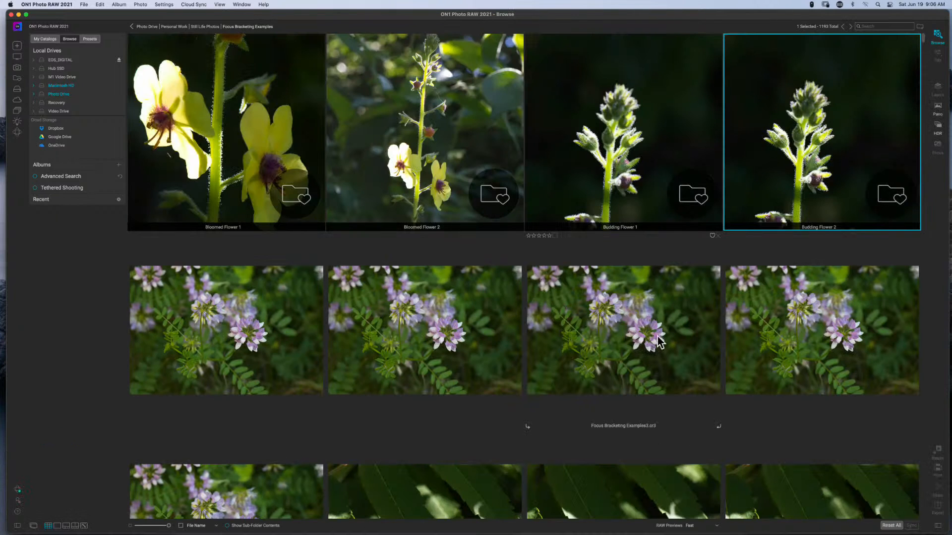
left_click_drag(167, 526, 159, 526)
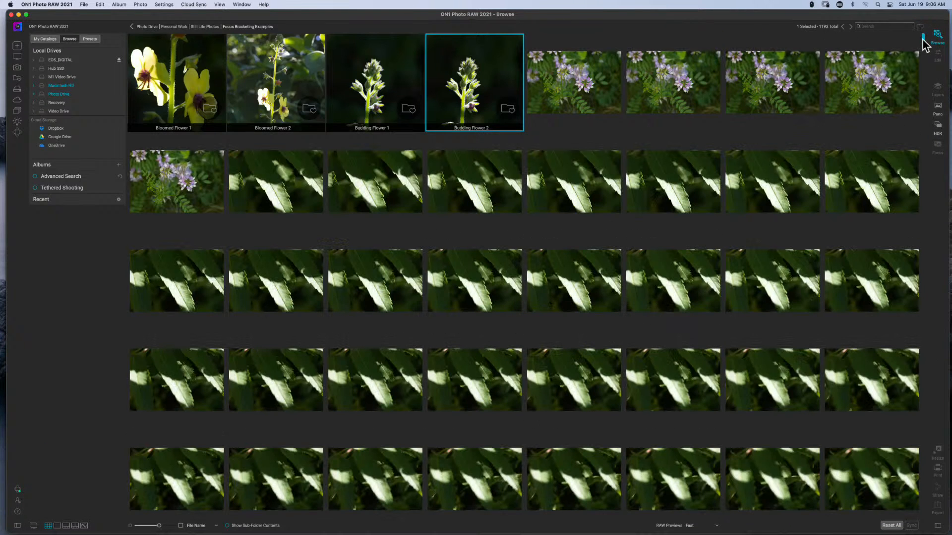
left_click_drag(923, 39, 915, 481)
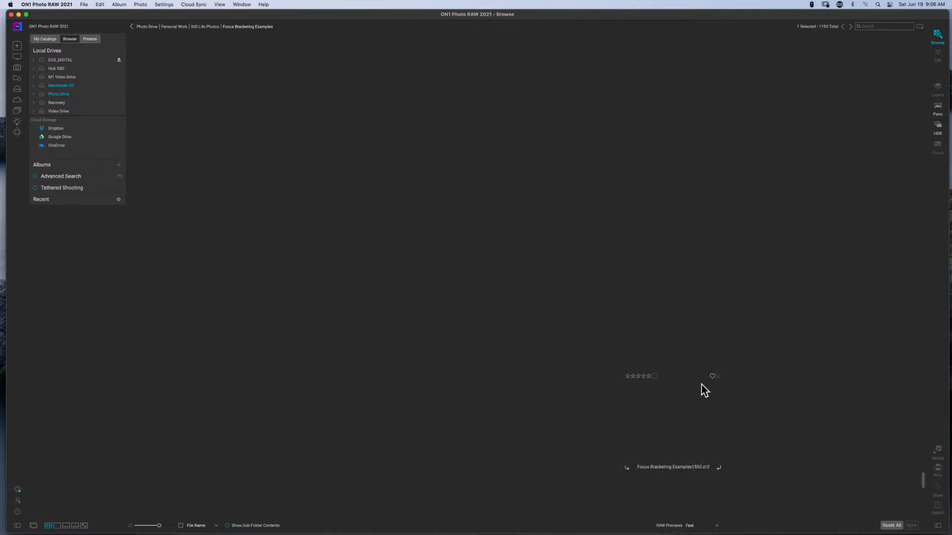
scroll(511, 423, "down", 10)
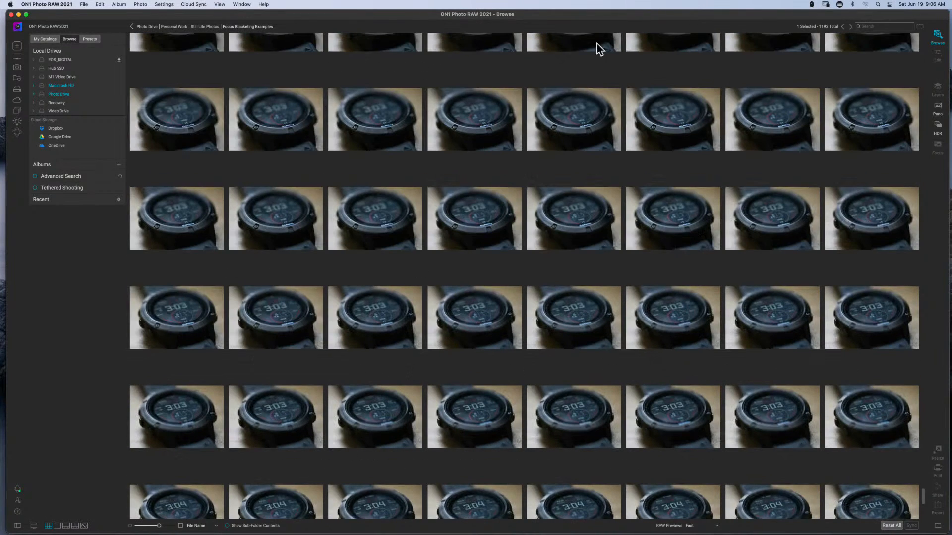
scroll(469, 401, "down", 3)
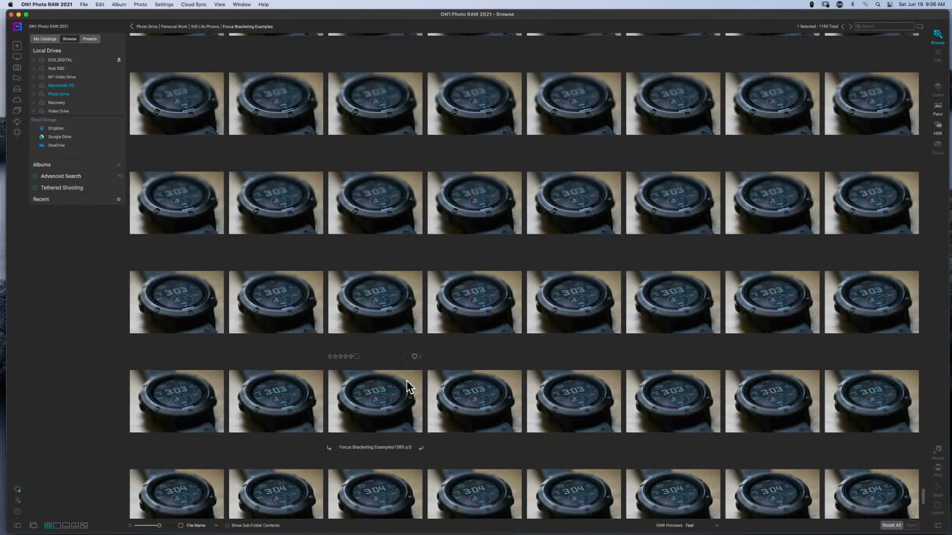
scroll(407, 381, "down", 15)
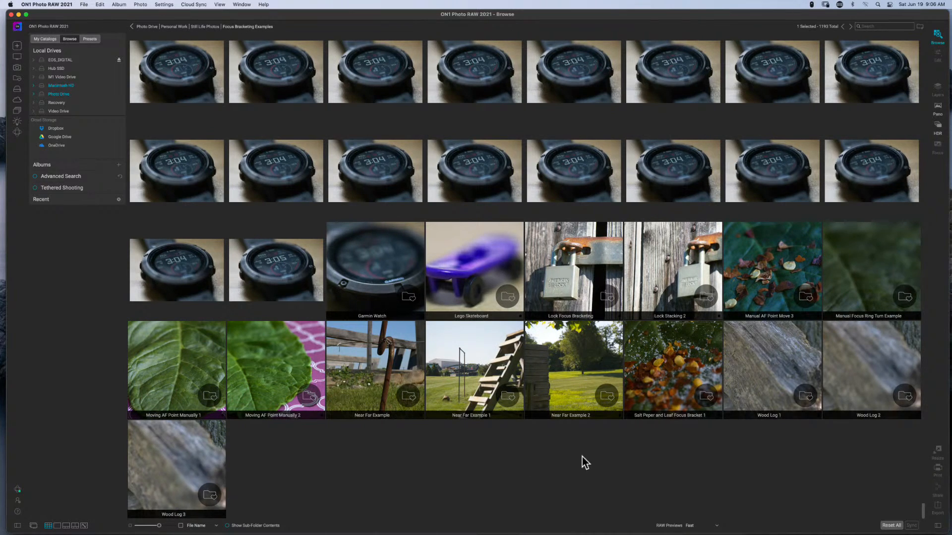
left_click(373, 373)
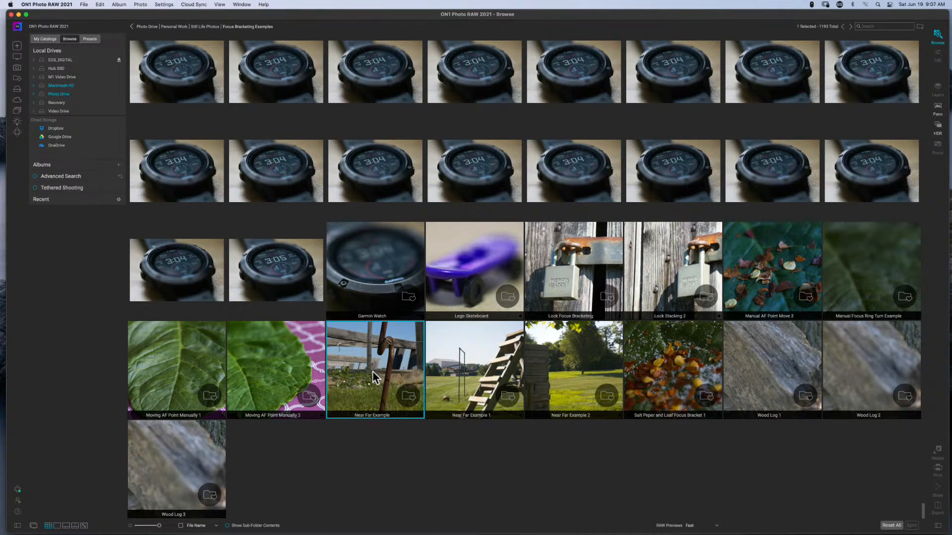
double_click(373, 371)
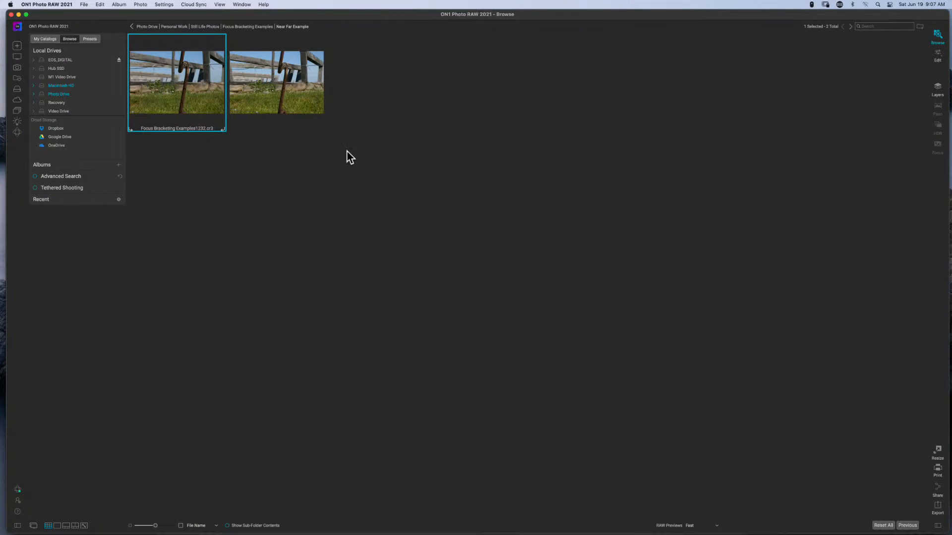
Enlarge the thumbnails to the maximum and compare the focus in Focus Bracketing Examples1232.cr3 and Examples1233.cr3.
left_click(155, 526)
left_click_drag(156, 526, 196, 529)
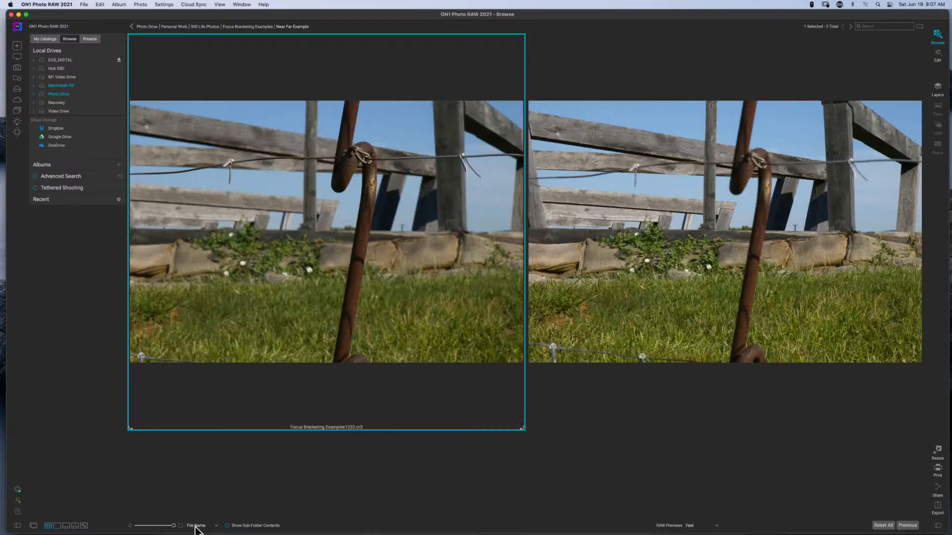
left_click(603, 411)
left_click(391, 282)
left_click(600, 271)
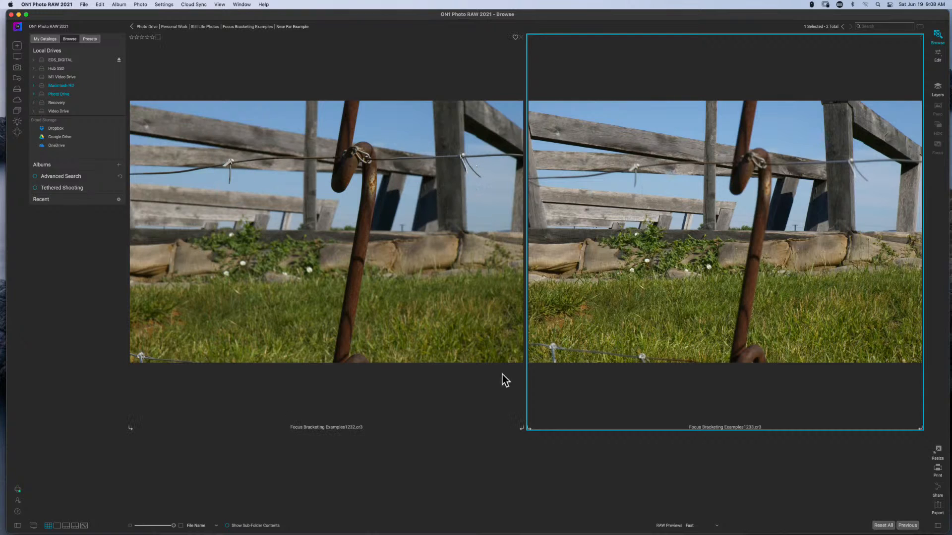
Open both Near Far Example photos in Focus Stacking, disable Layered Results, and preview the blend with Align Photos off and back on.
left_click(367, 240)
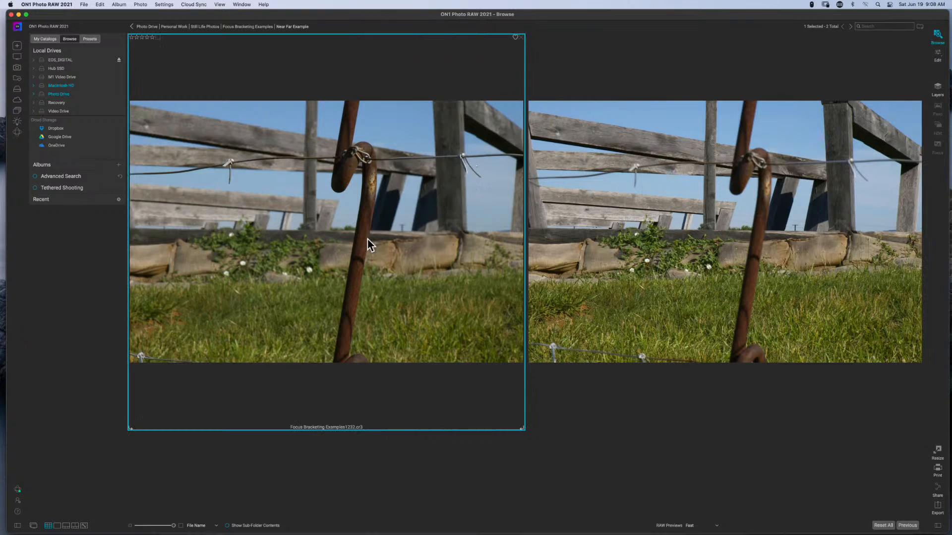
left_click(600, 254, "super")
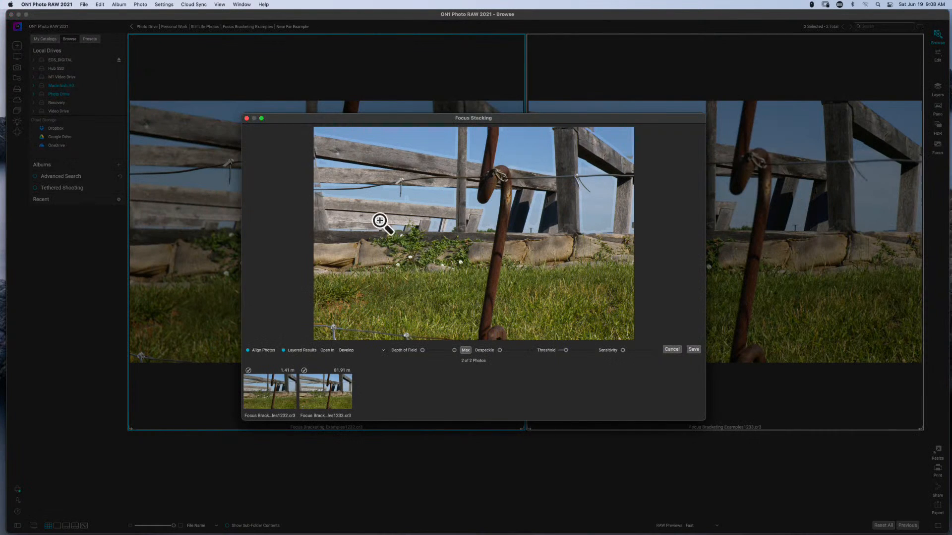
left_click(283, 351)
left_click(248, 351)
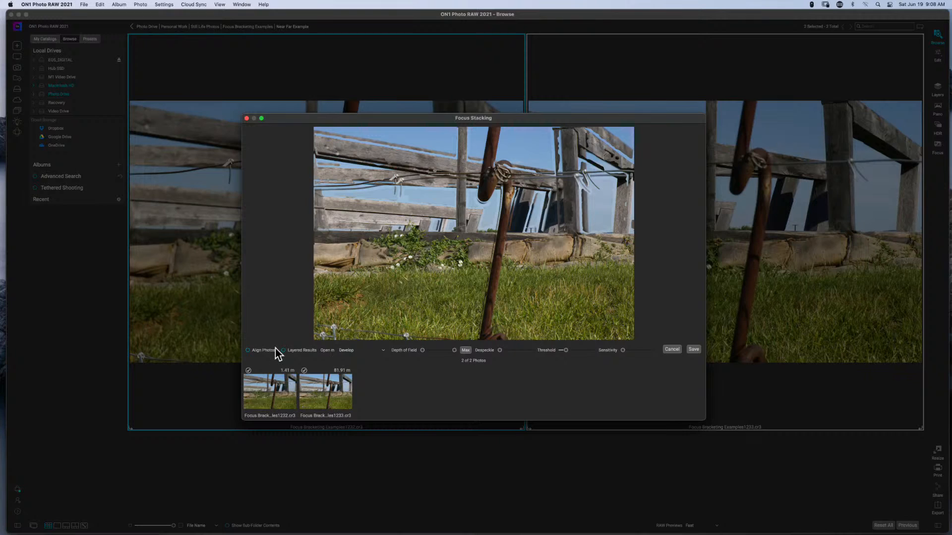
left_click(248, 351)
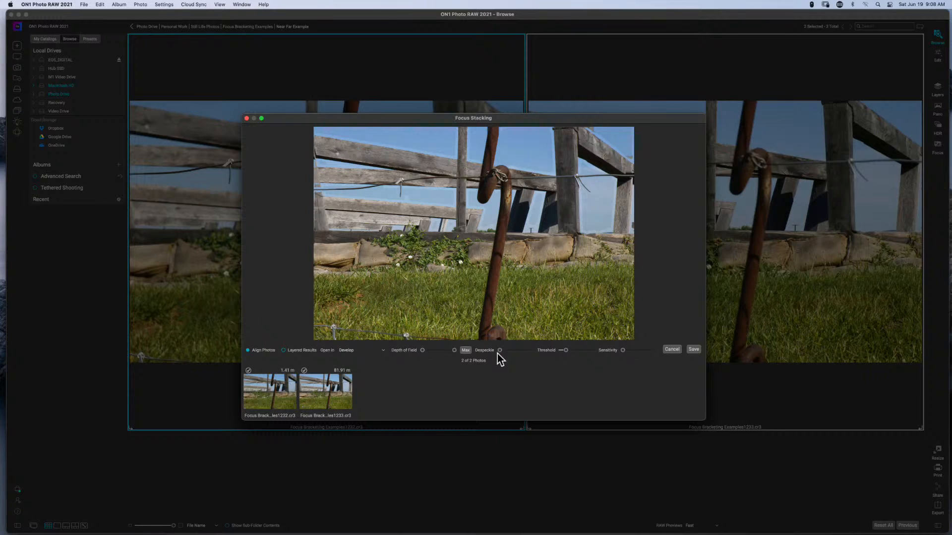
Set the focus stack's Despeckle to its maximum and Threshold to its minimum.
left_click_drag(500, 350, 584, 352)
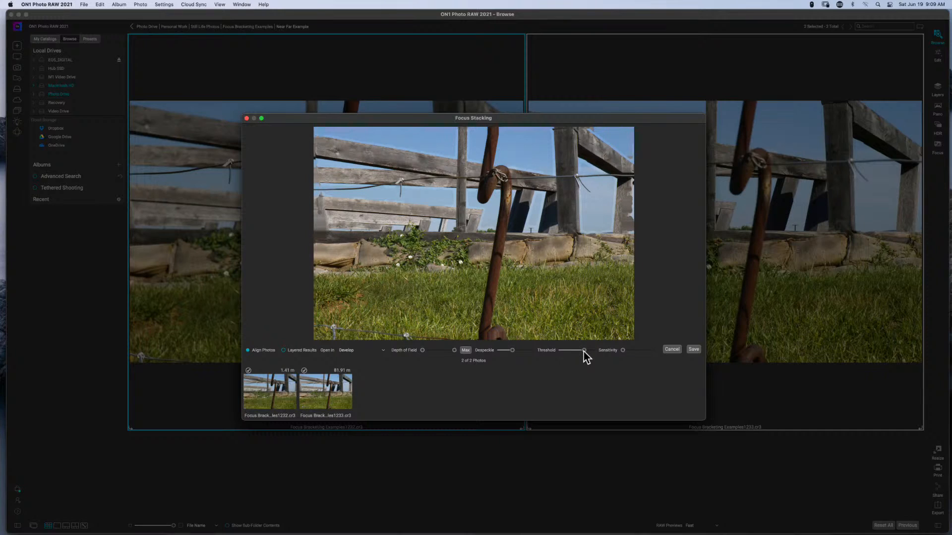
left_click_drag(584, 351, 535, 363)
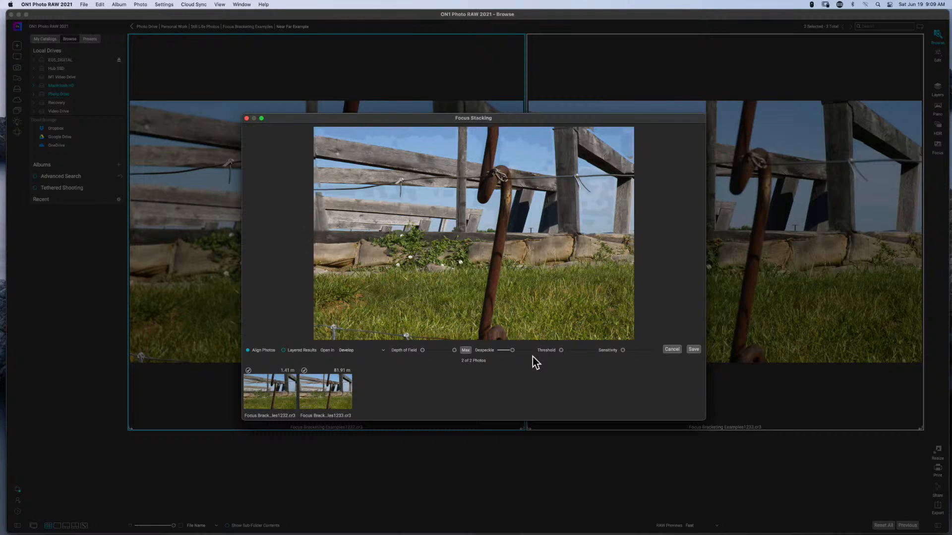
left_click_drag(512, 351, 567, 357)
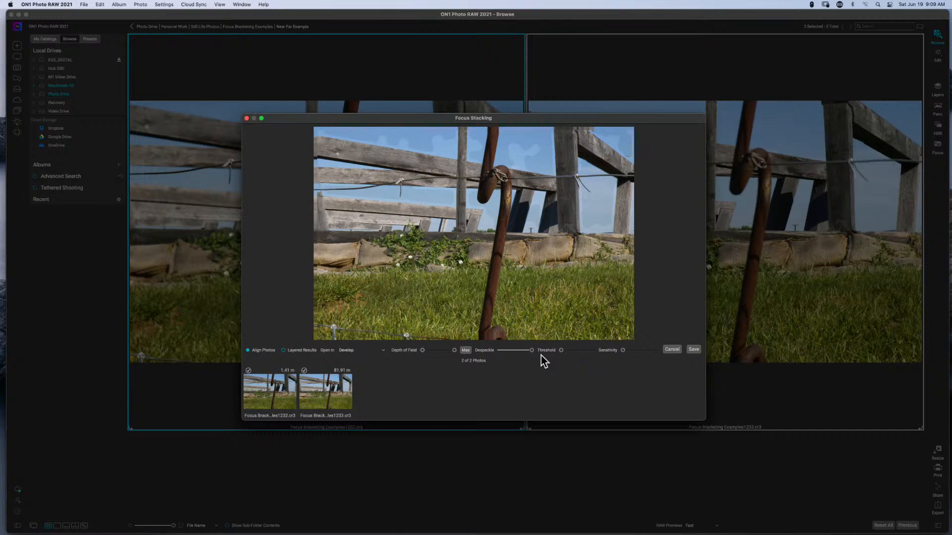
Test higher Sensitivity and Threshold settings, then settle Threshold near the middle of its range and Sensitivity slightly above its minimum.
left_click_drag(622, 351, 636, 351)
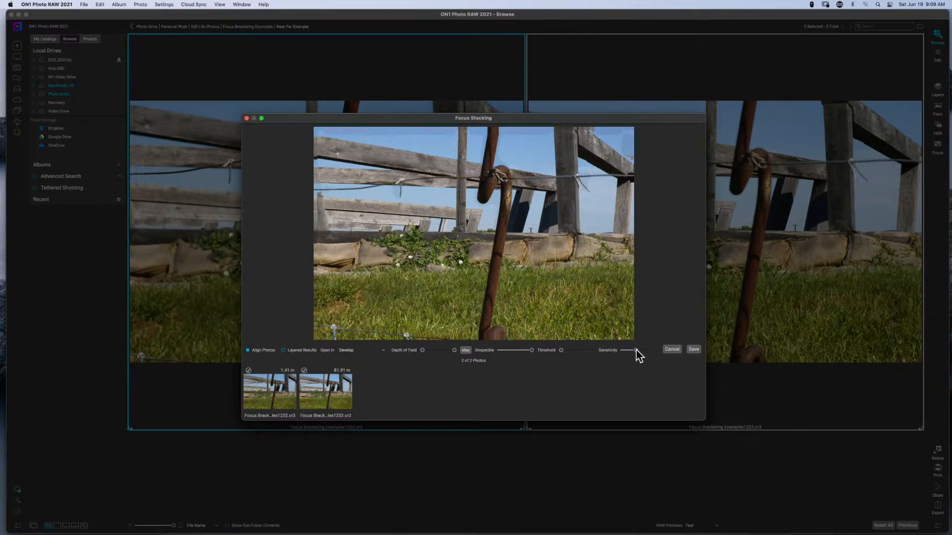
left_click_drag(635, 351, 643, 350)
left_click_drag(562, 351, 573, 350)
left_click_drag(572, 350, 581, 350)
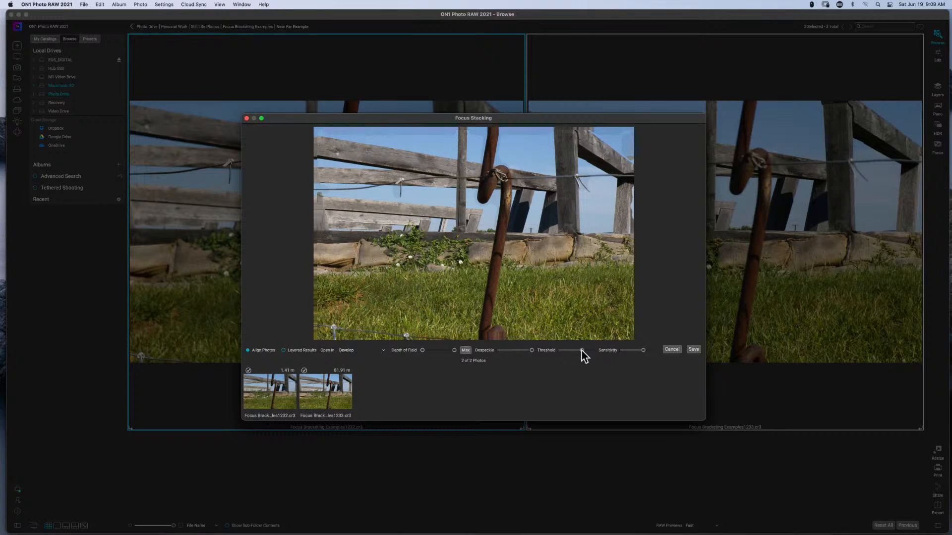
left_click_drag(582, 351, 587, 351)
left_click_drag(643, 350, 634, 351)
left_click_drag(634, 350, 574, 351)
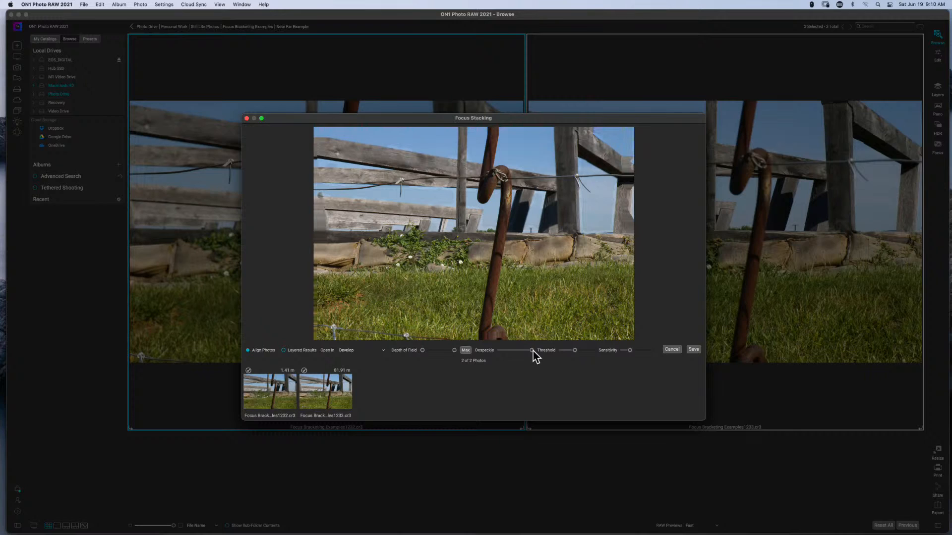
Lower the focus stack's Despeckle to slightly above its minimum and save the stacked photo.
left_click_drag(533, 350, 504, 351)
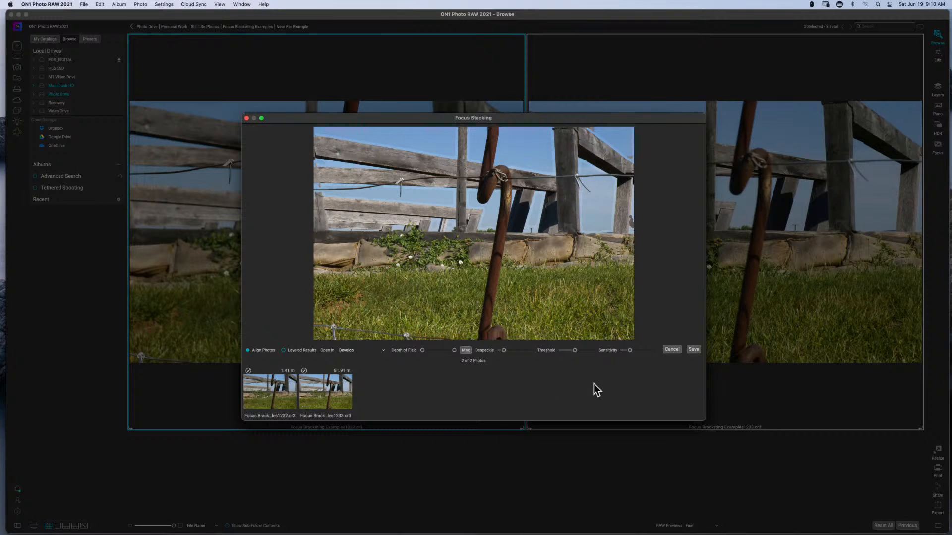
left_click(694, 349)
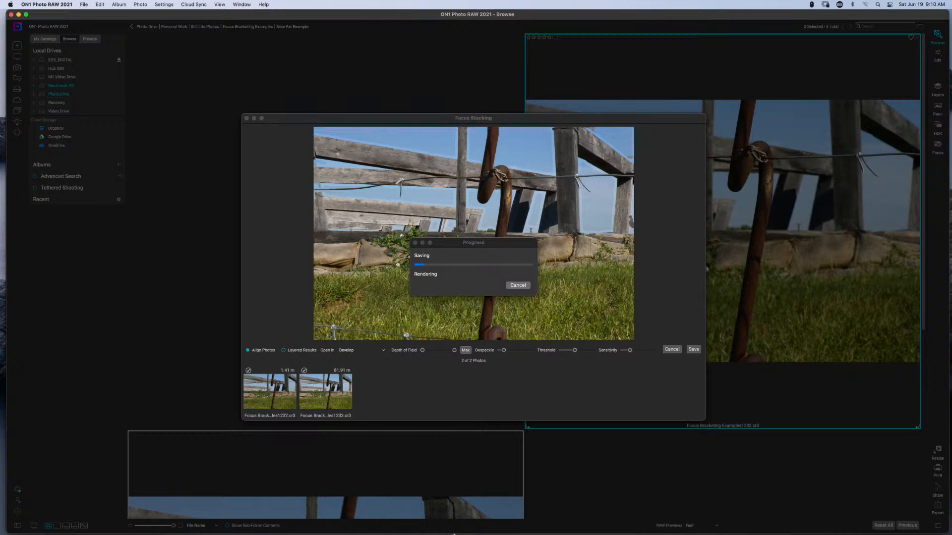
Switch to Affinity Photo and close the purple Lego skateboard document without saving it.
mouse_move(453, 534)
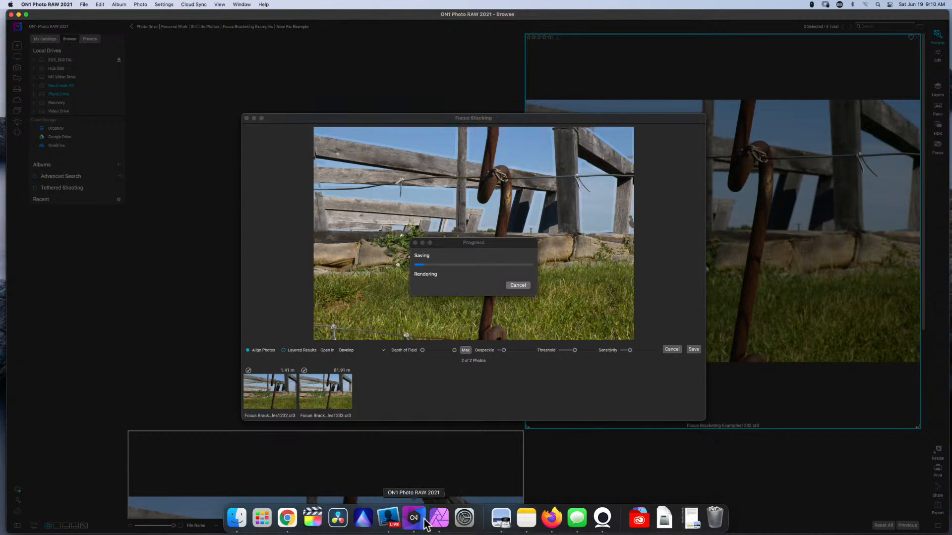
left_click(439, 518)
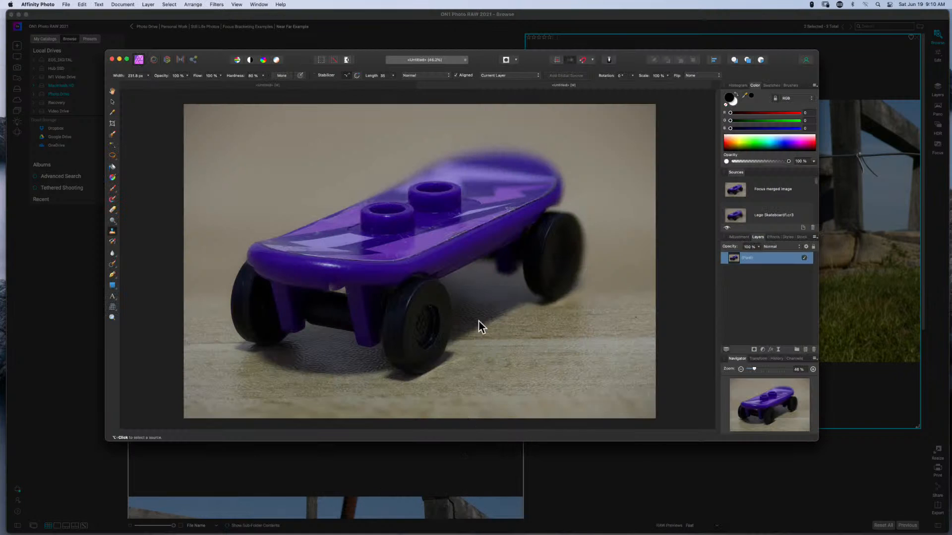
left_click(420, 85)
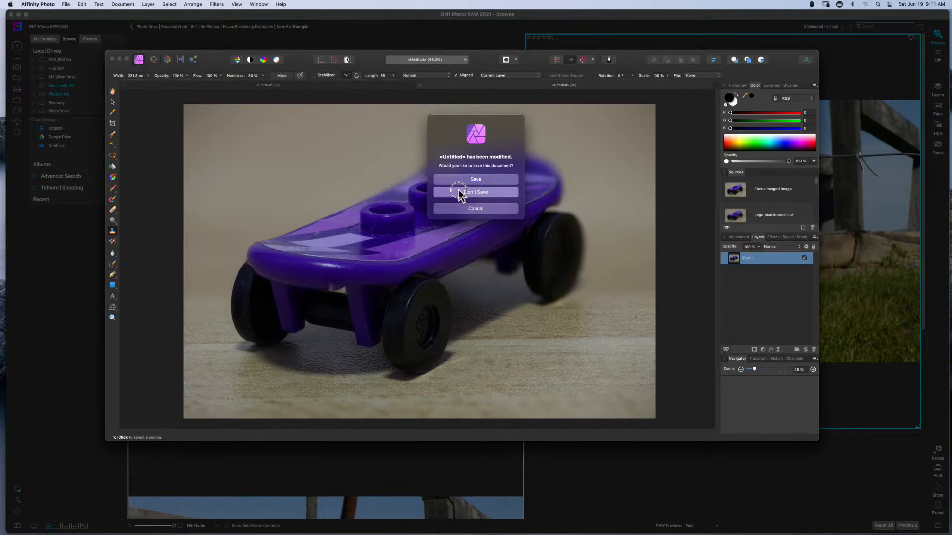
left_click(459, 192)
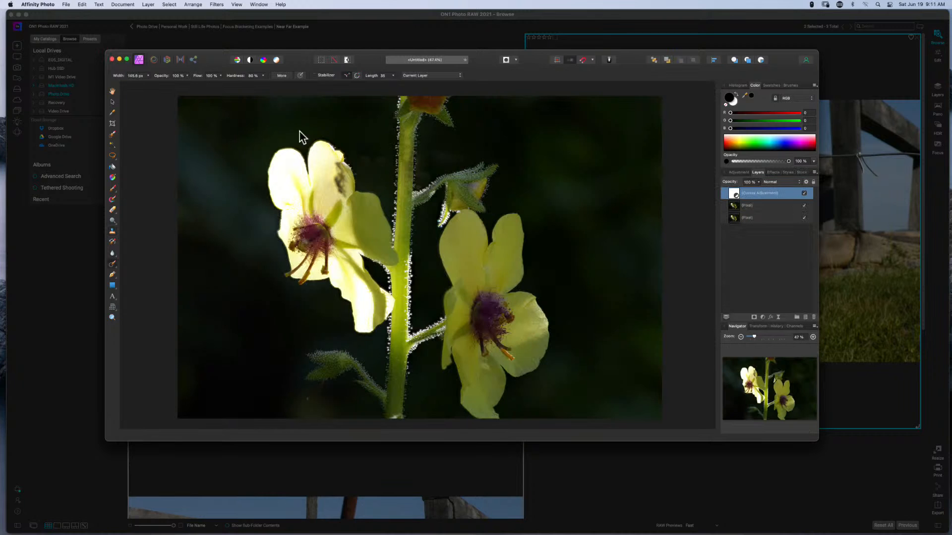
Start a new focus merge and browse its image selection to the Near Far Example folder inside Focus Bracketing Examples.
left_click(69, 5)
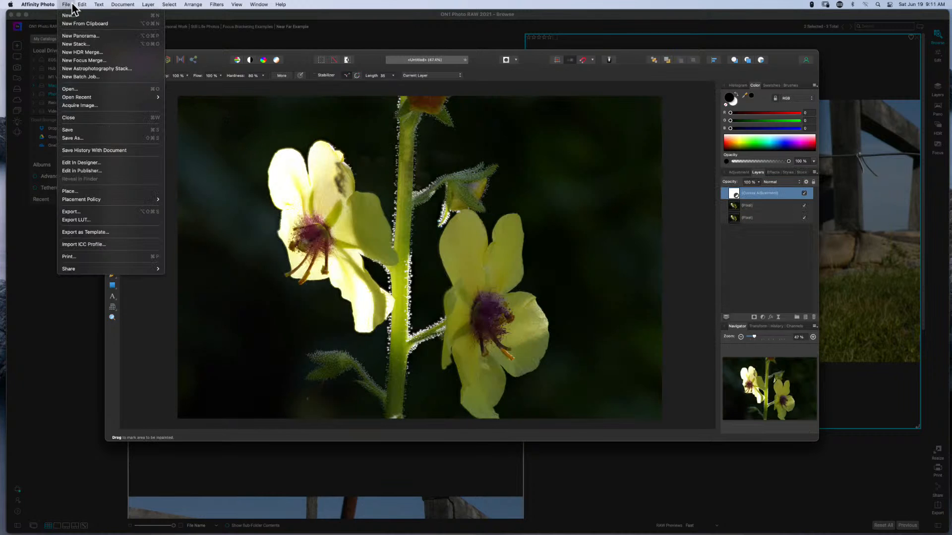
left_click(84, 61)
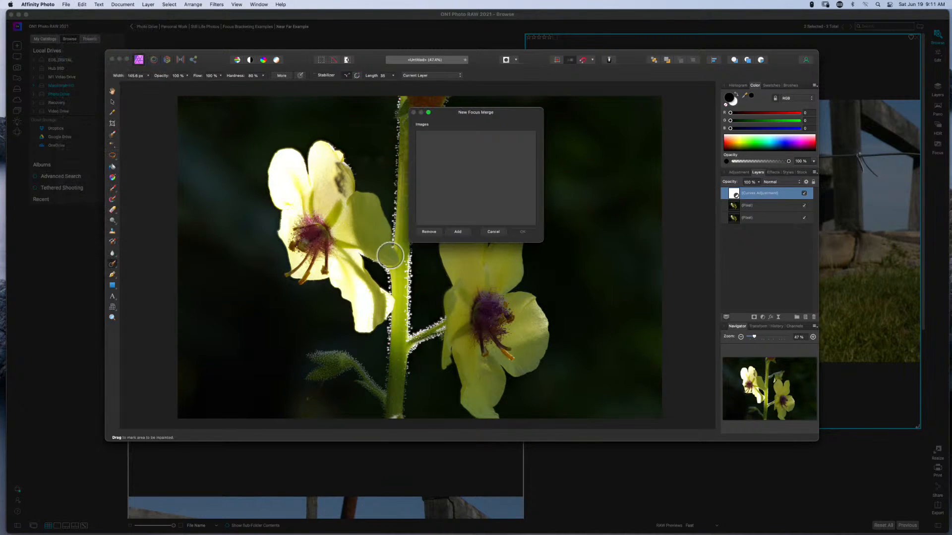
left_click(459, 232)
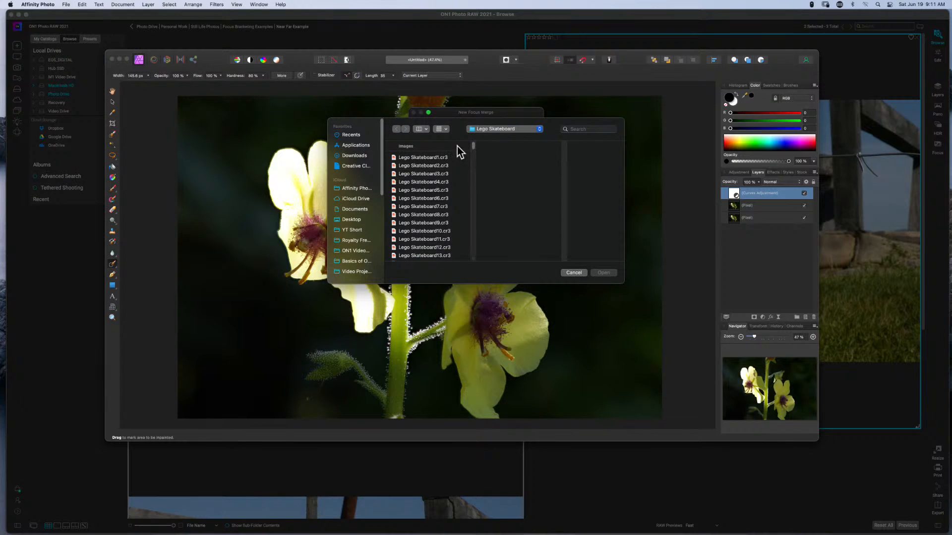
left_click(491, 129)
left_click(496, 140)
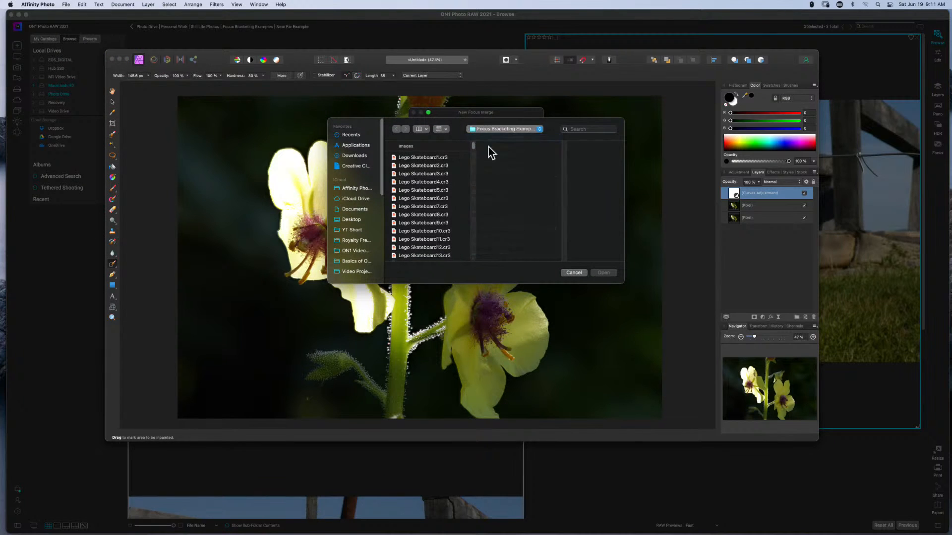
left_click_drag(621, 146, 622, 146)
scroll(584, 200, "down", 4)
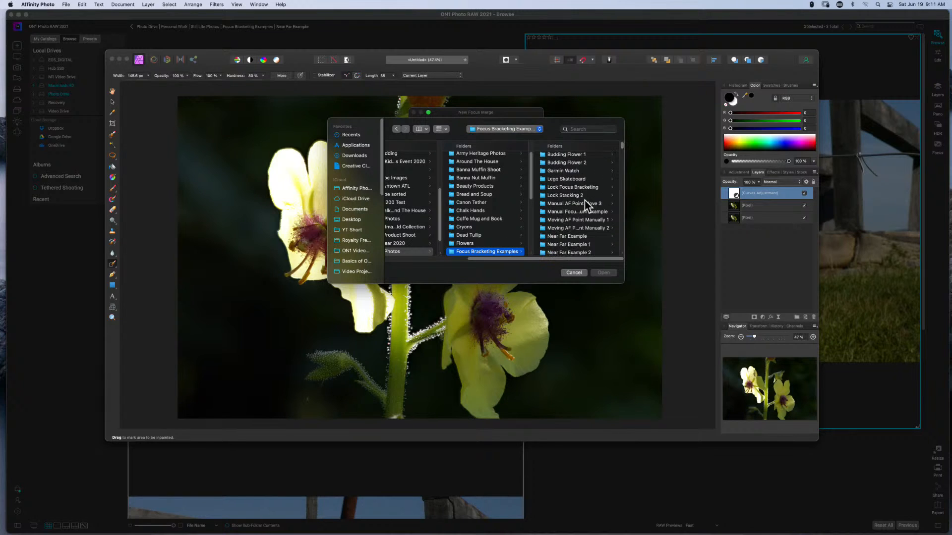
left_click(583, 209)
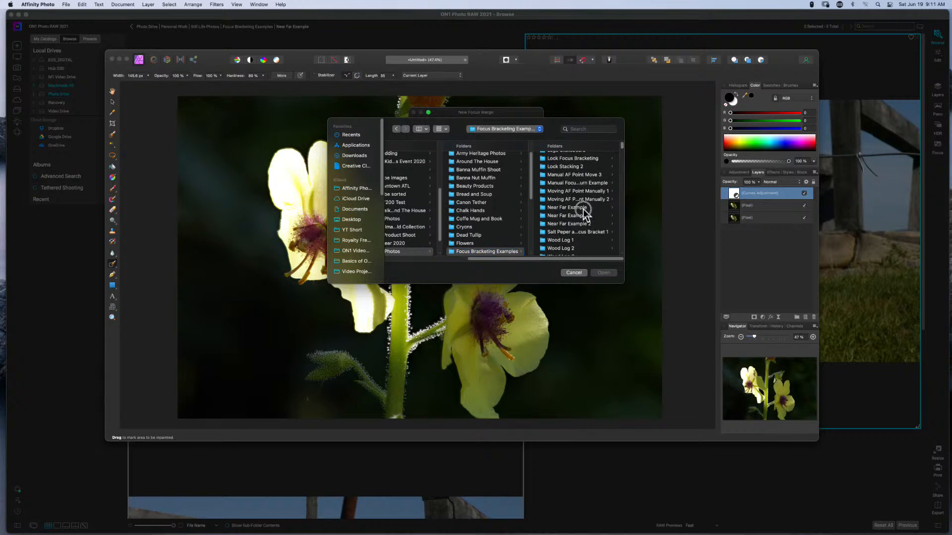
Add Focus Bracketing Examples1232.cr3 and Examples1233.cr3 to the focus merge and run it.
left_click(594, 158)
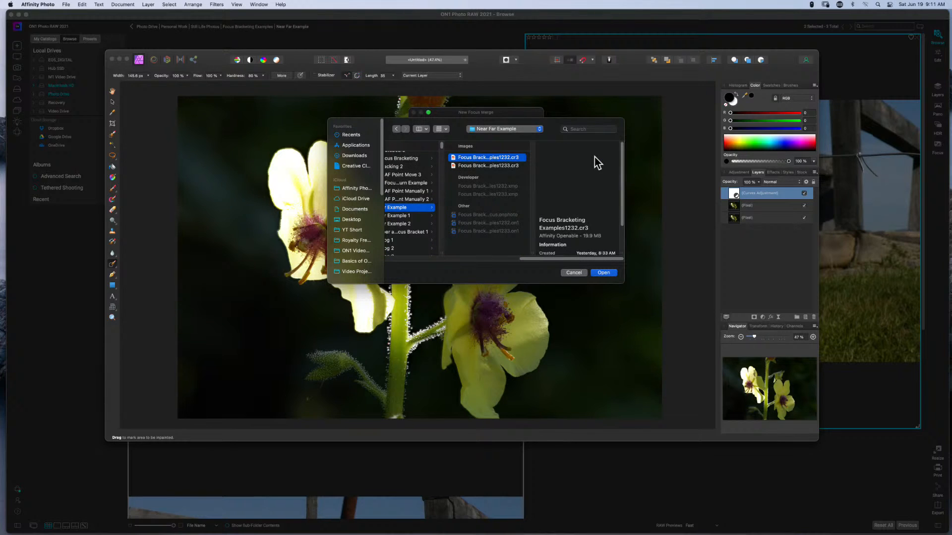
left_click(502, 166, "shift")
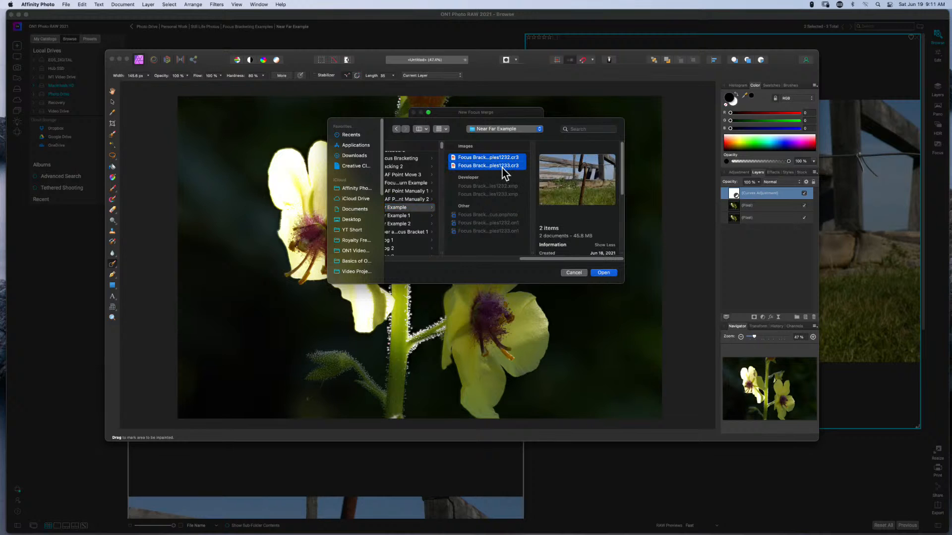
left_click(600, 273)
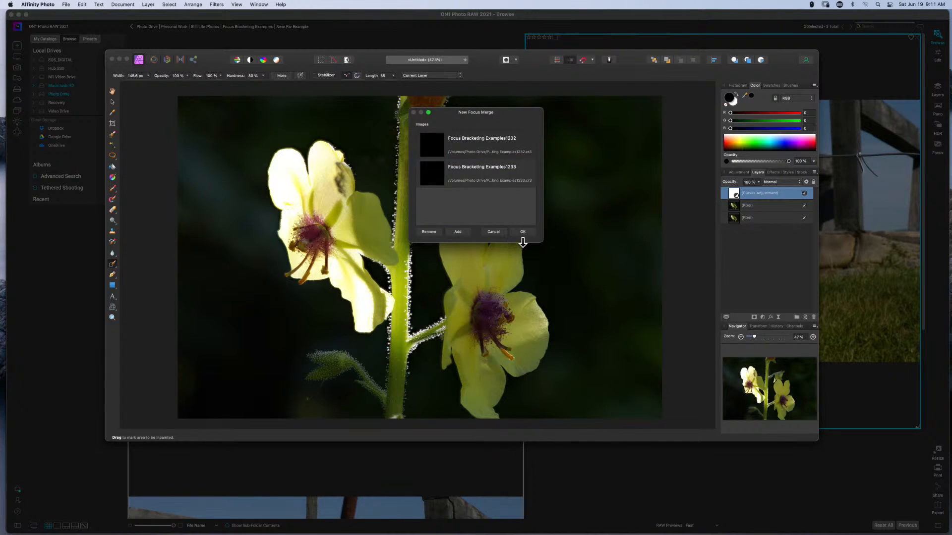
left_click(523, 233)
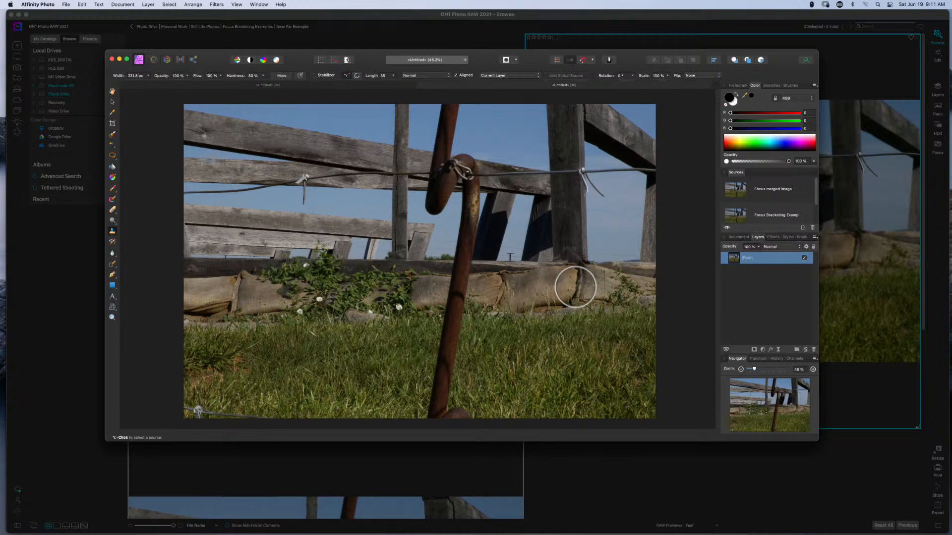
Check the save progress in ON1 Photo RAW, then return to Affinity Photo and compare its merged image with the ON1 stacking preview.
left_click(862, 249)
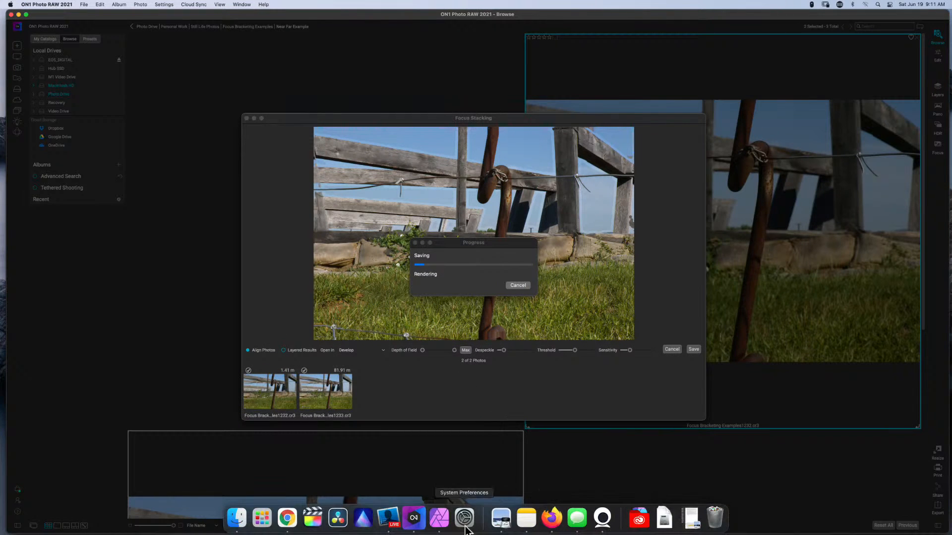
left_click(439, 518)
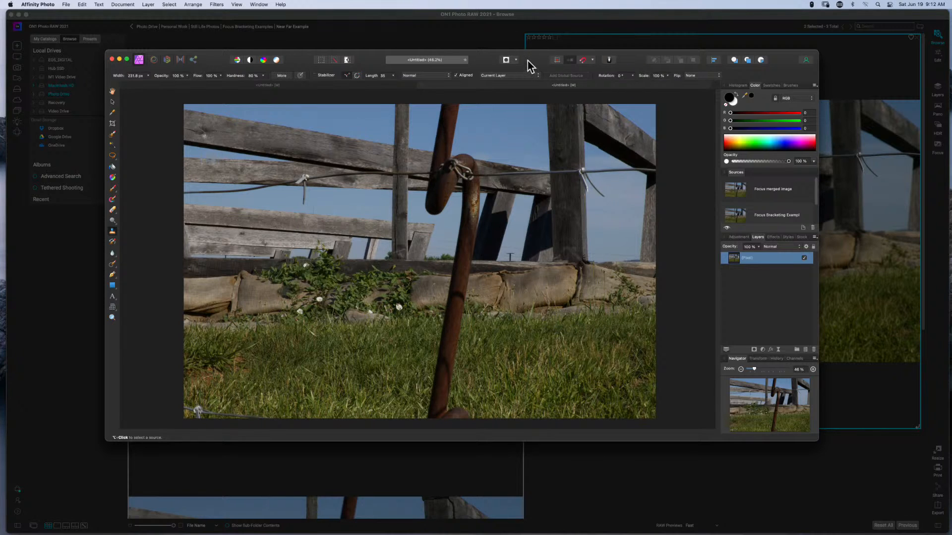
left_click_drag(529, 60, 544, 210)
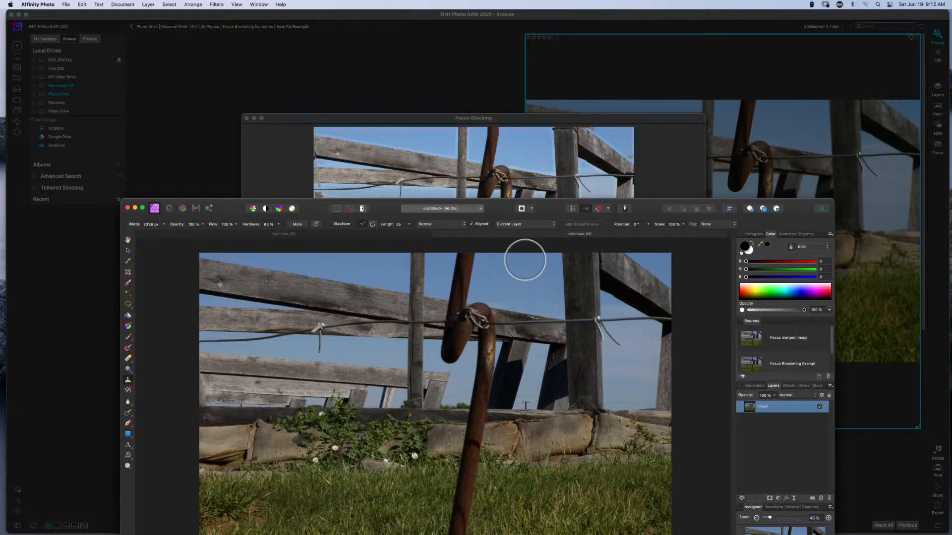
left_click_drag(548, 212, 541, 86)
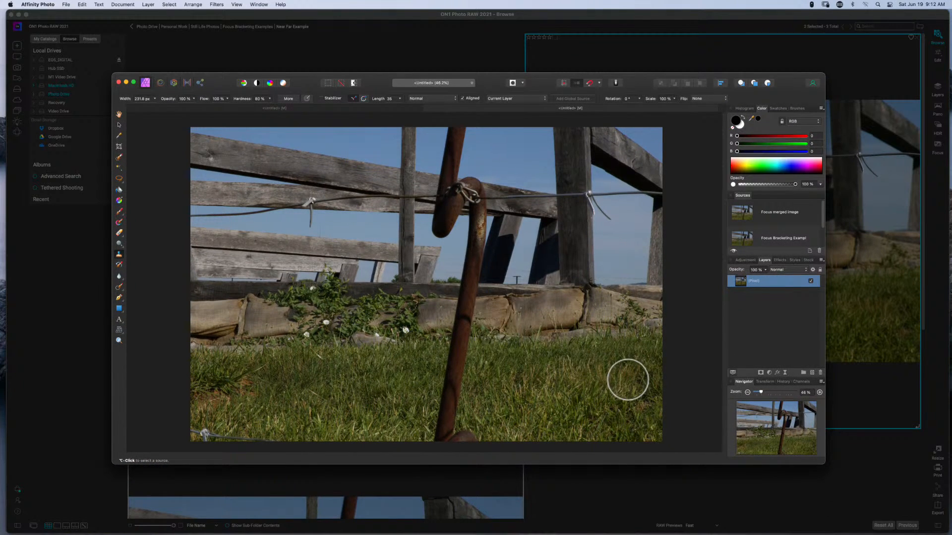
Add a Curves adjustment to the merged fence image, raising the midtones and placing a second point in the highlights.
left_click(746, 260)
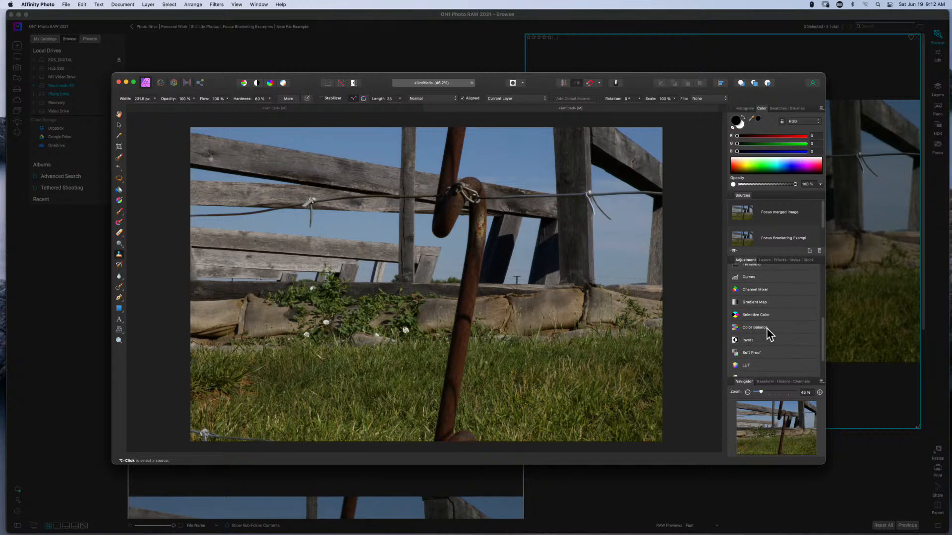
scroll(766, 329, "down", 5)
left_click(751, 276)
left_click(745, 293)
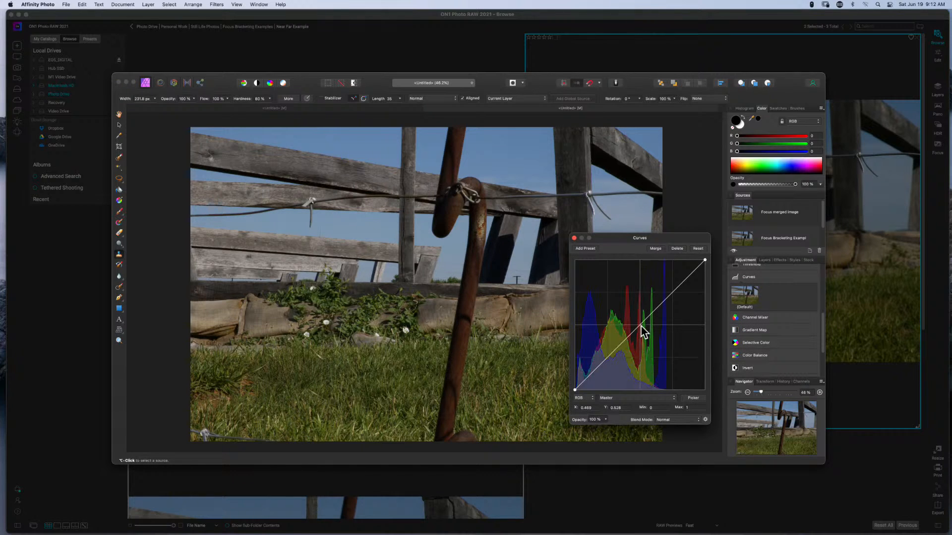
left_click_drag(641, 327, 636, 321)
left_click_drag(673, 284, 685, 277)
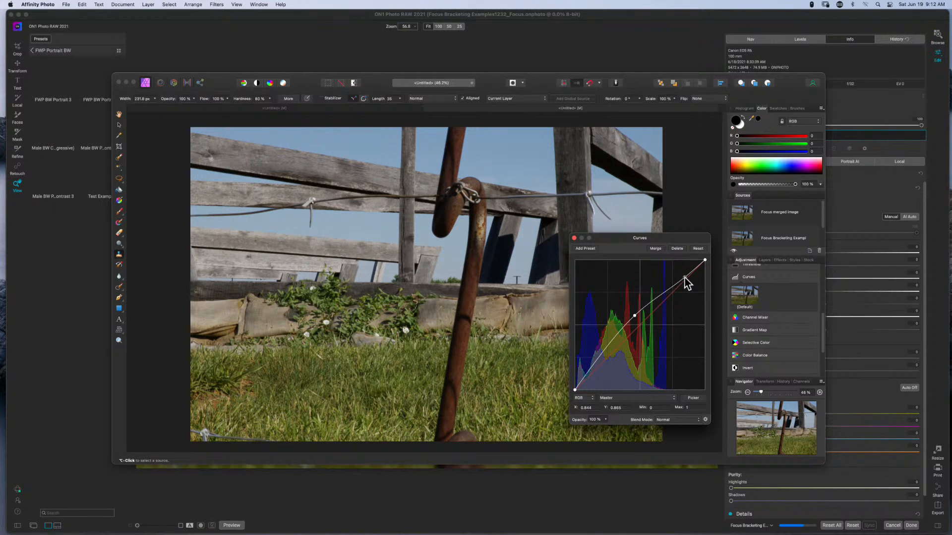
Add a slightly lowered shadow point to the curve, fine-tune the midtone point for more contrast, and close the Curves settings.
left_click(602, 356)
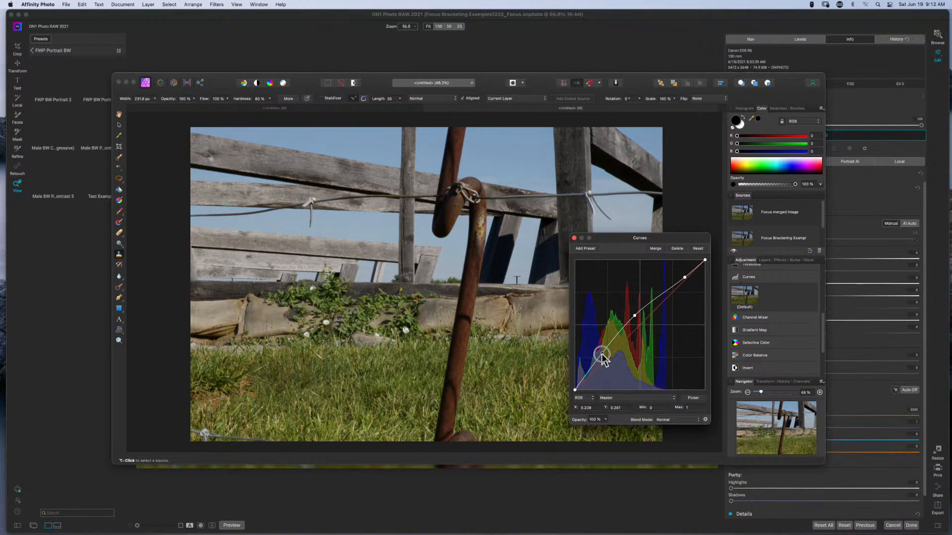
left_click_drag(602, 357, 603, 359)
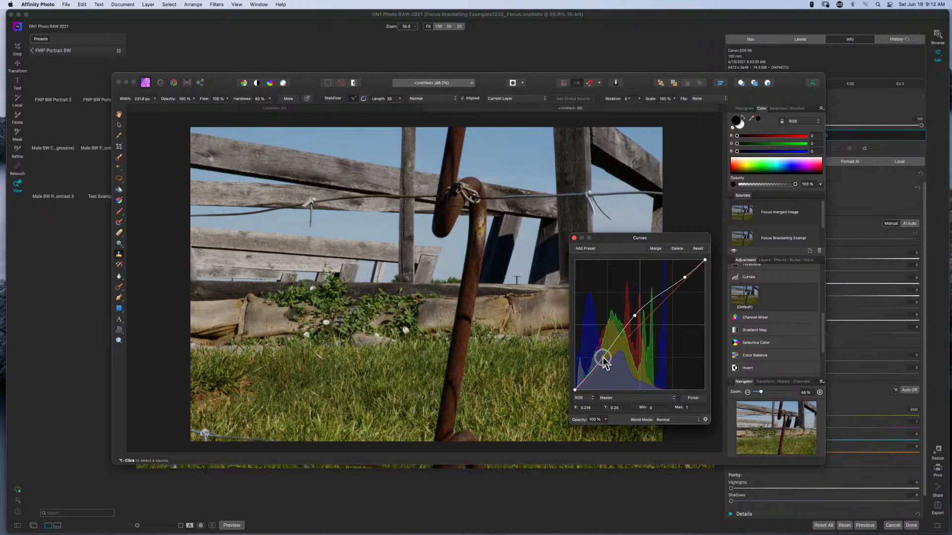
left_click_drag(636, 317, 629, 320)
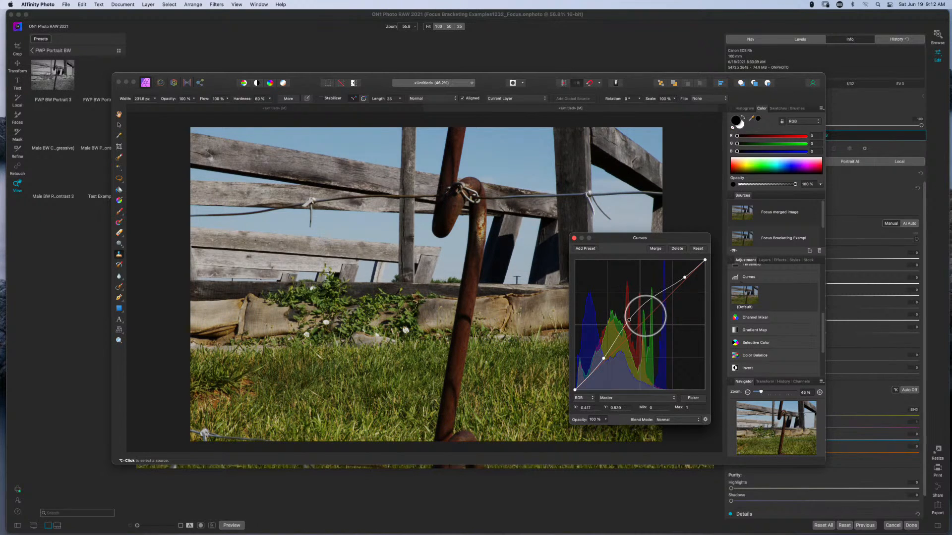
left_click(574, 238)
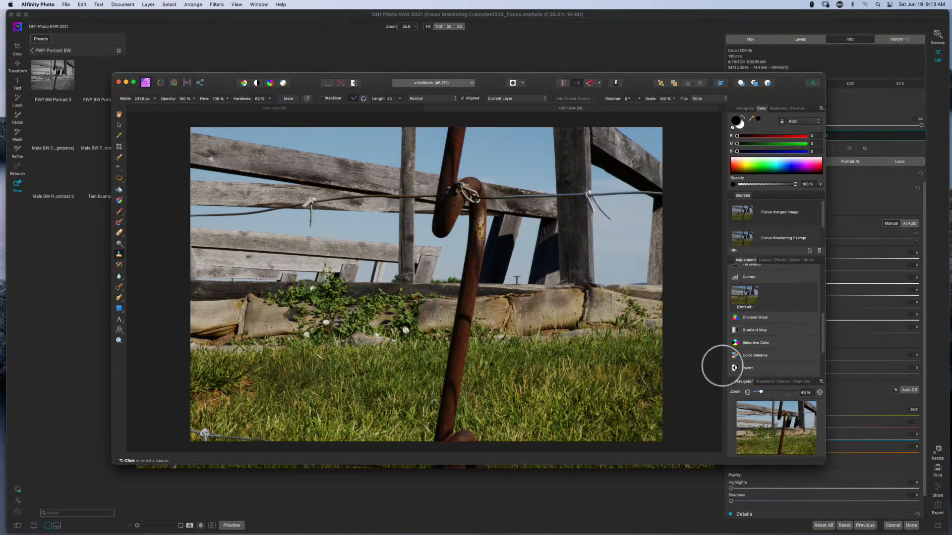
Return to ON1 Photo RAW, inspect the saved focus stack, and finish editing it to go back to browsing.
left_click(619, 20)
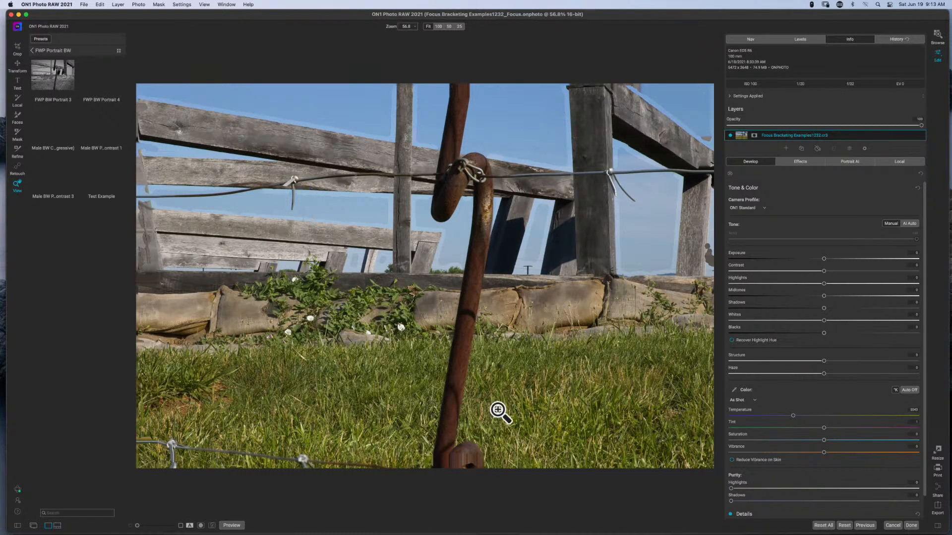
left_click(911, 526)
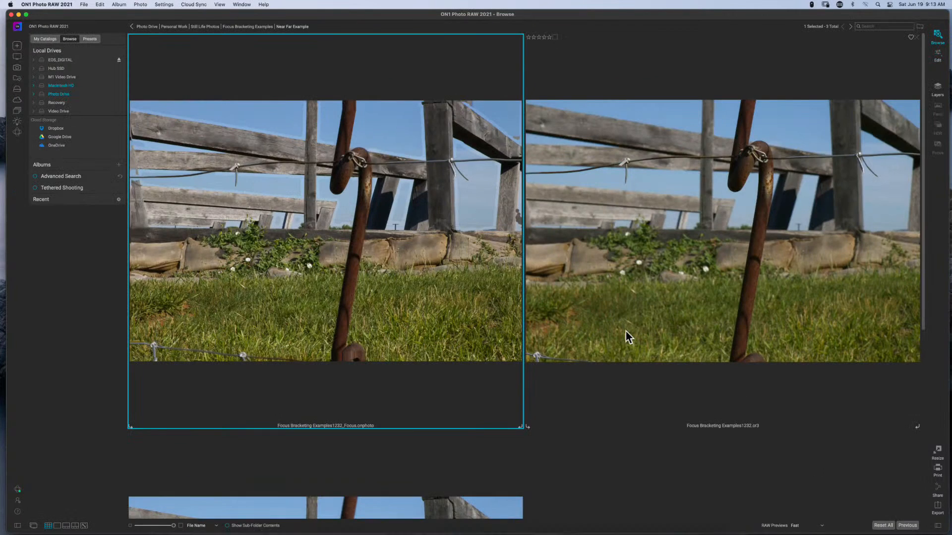
Combine Focus Bracketing Examples1232.cr3 and Examples1233.cr3 as a layer stack in a new photo and select the Examples1232.cr3 layer.
scroll(649, 420, "down", 6)
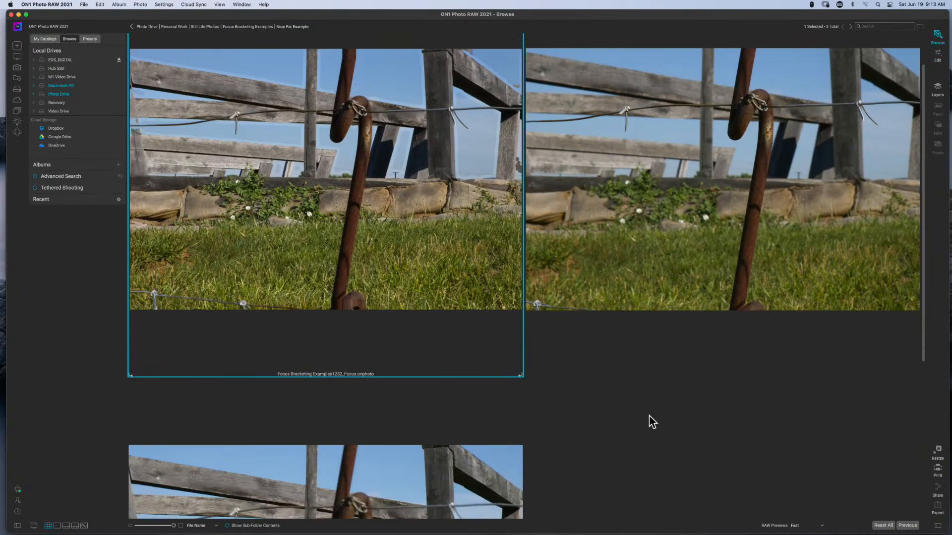
scroll(653, 422, "up", 5)
left_click(620, 278)
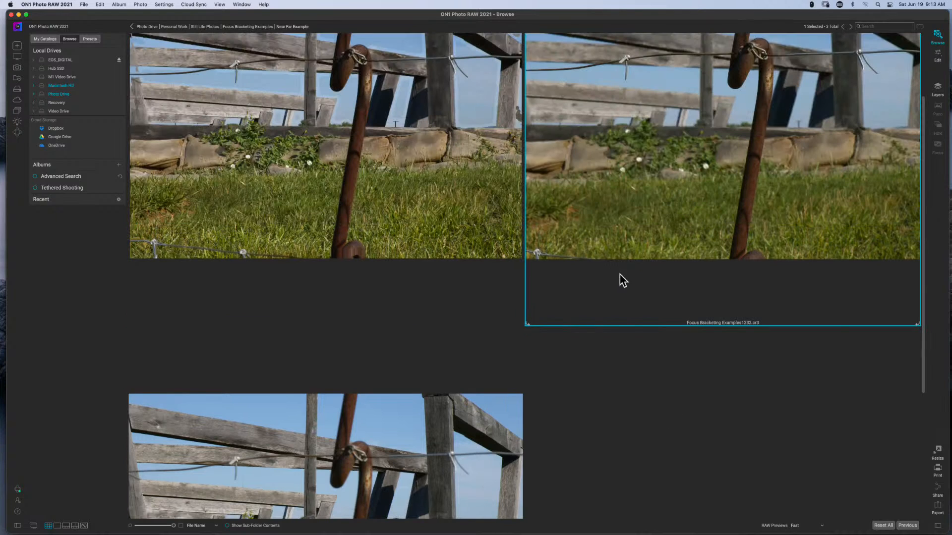
left_click(419, 457, "super")
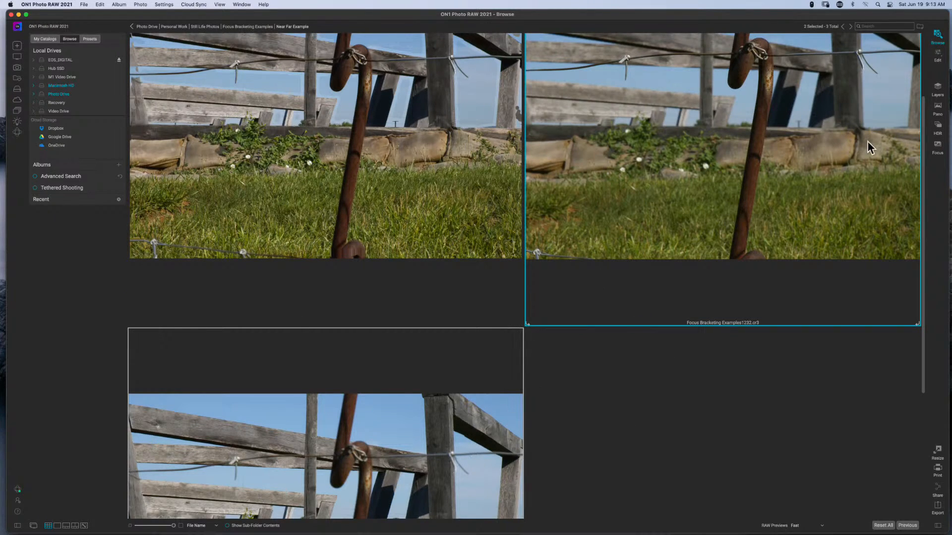
left_click(938, 89)
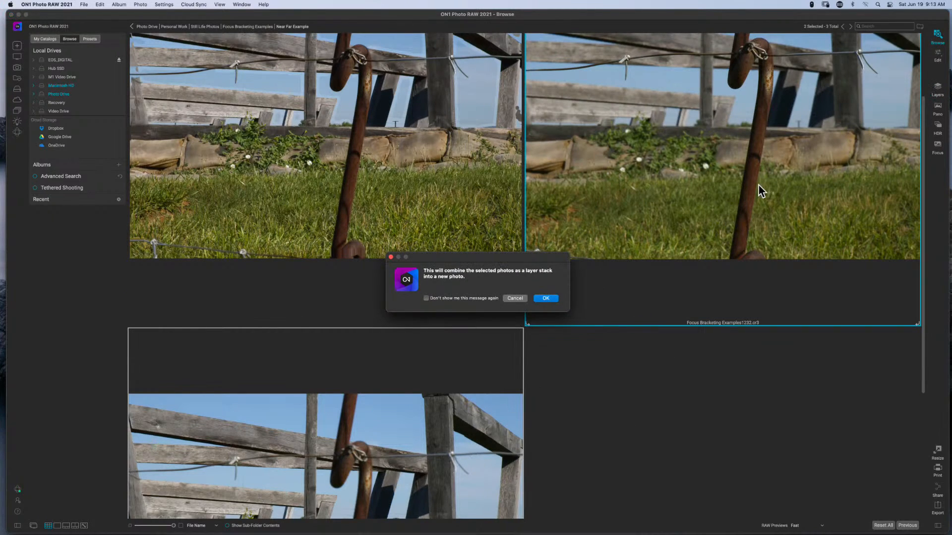
left_click(545, 299)
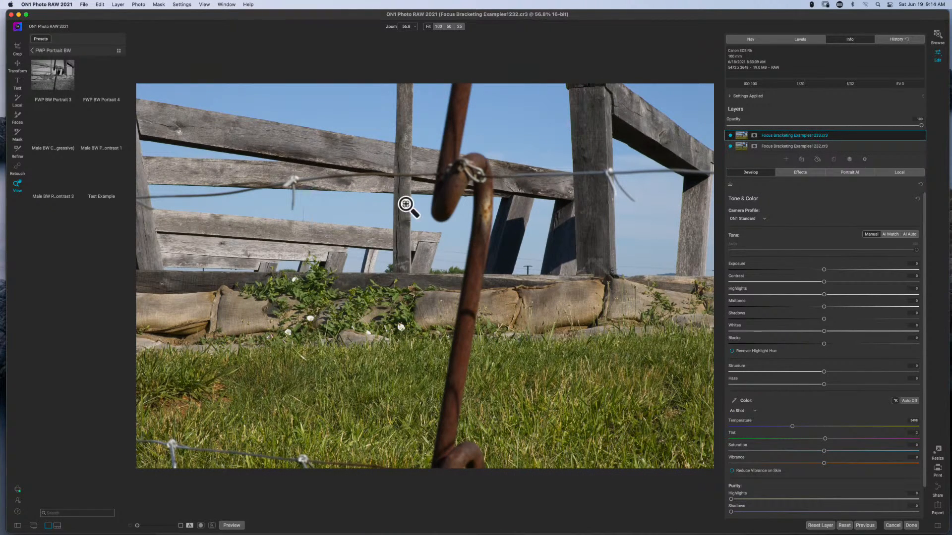
left_click(779, 148)
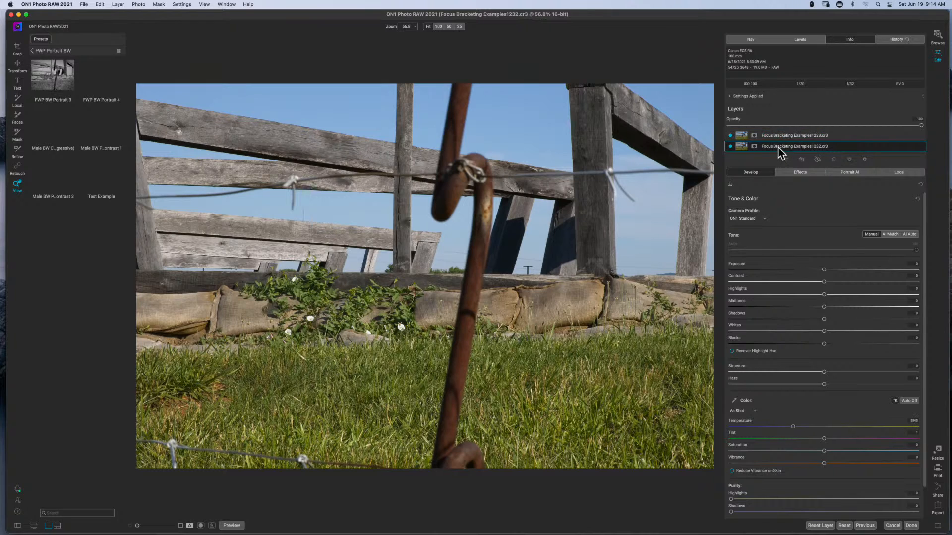
Move the Examples1232.cr3 layer to the top of the stack and lower its opacity to about 38.
left_click_drag(776, 149, 767, 135)
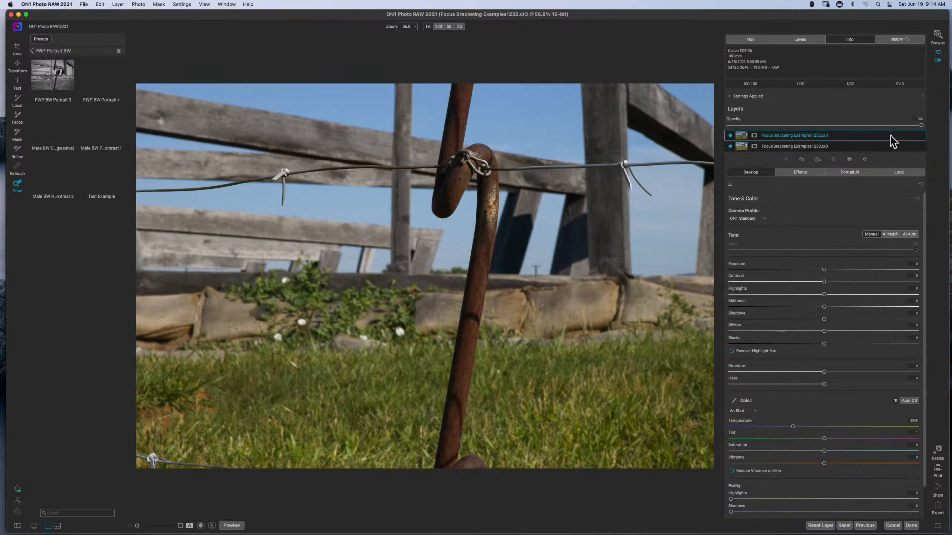
left_click_drag(922, 126, 802, 127)
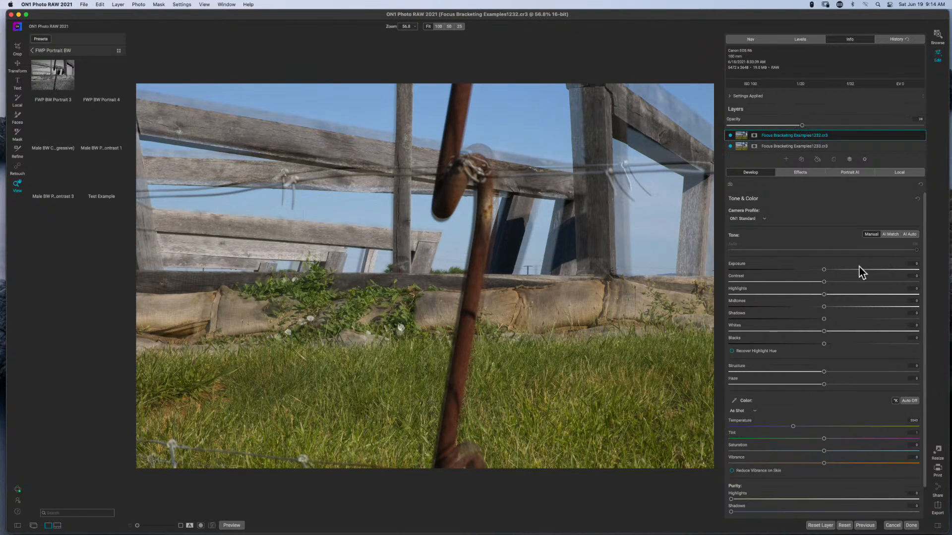
Lower the upper layer's exposure to about -0.45 and toggle its visibility to compare it with the layer below.
mouse_move(824, 269)
left_mouse_down()
mouse_move(757, 272)
mouse_move(848, 270)
mouse_move(804, 270)
mouse_move(814, 269)
left_mouse_up()
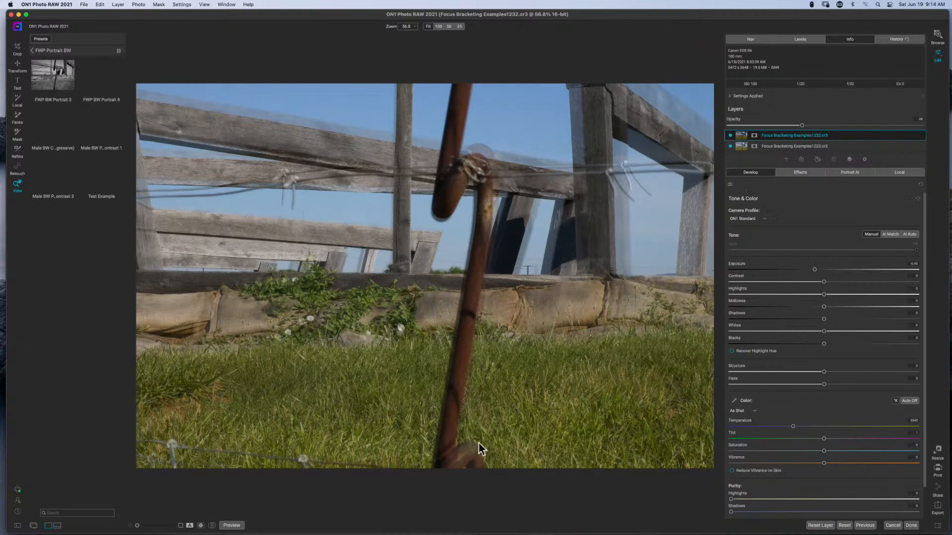
left_click(731, 136)
left_click(731, 137)
left_click(730, 136)
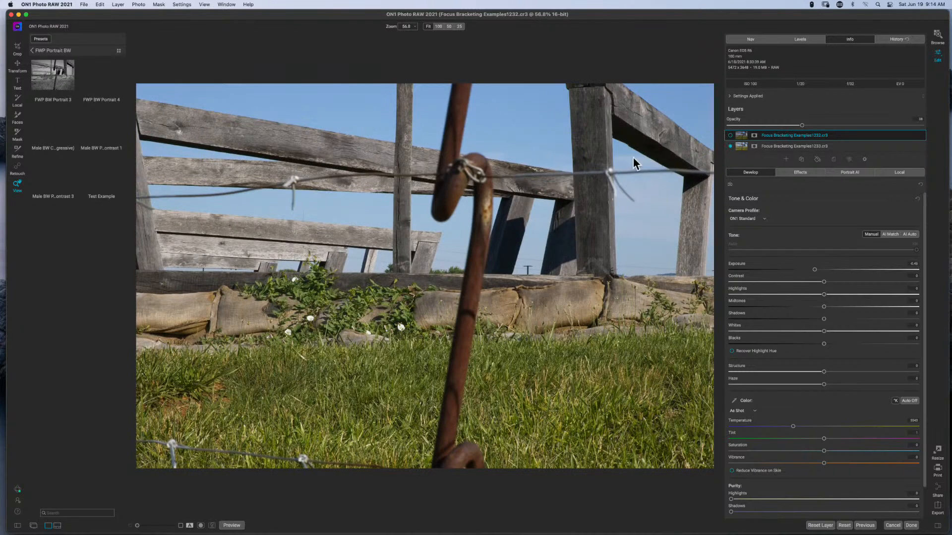
left_click(730, 136)
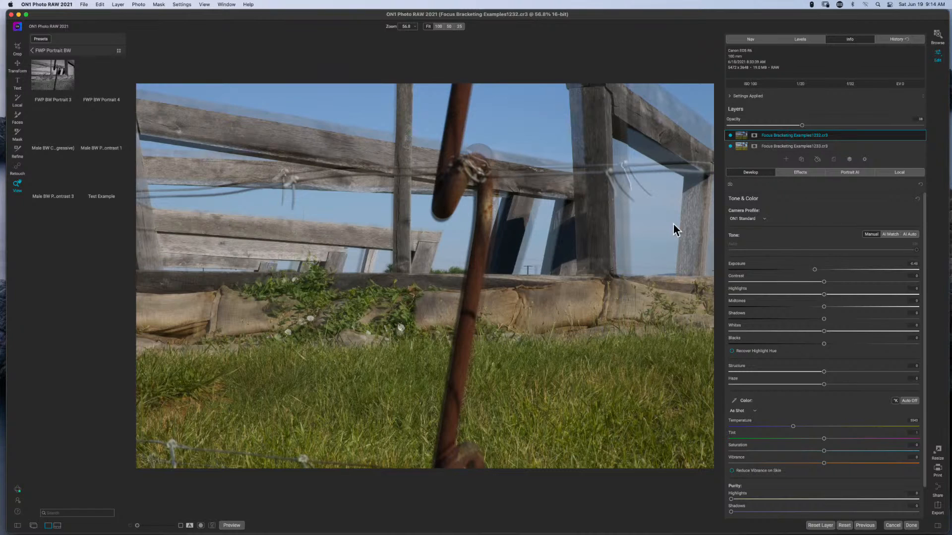
Enable the Transform adjustments for the Examples1232.cr3 layer and open their settings.
scroll(859, 370, "down", 2)
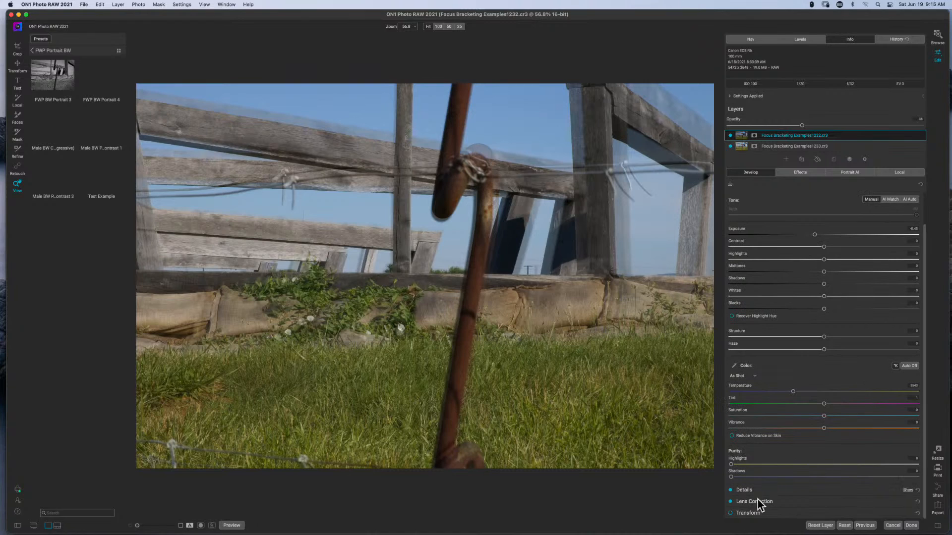
left_click(731, 513)
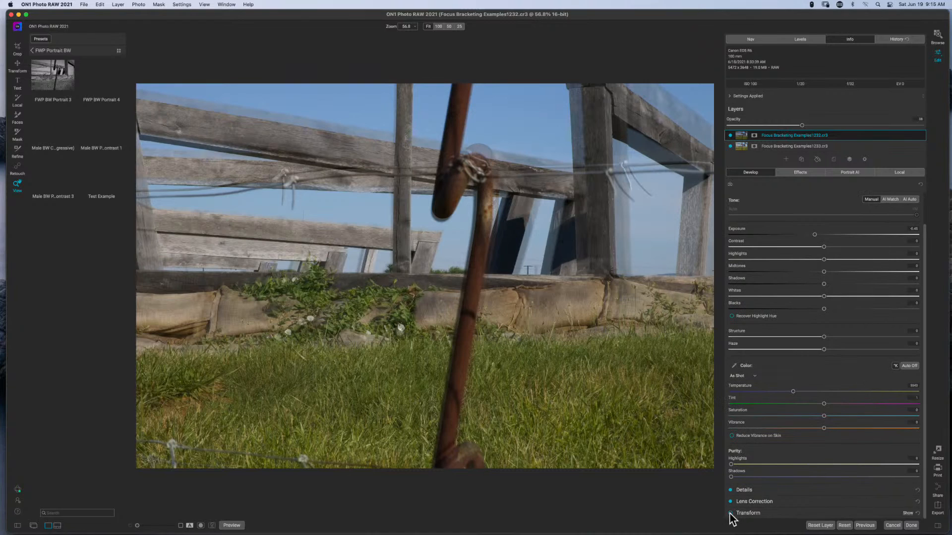
left_click(773, 514)
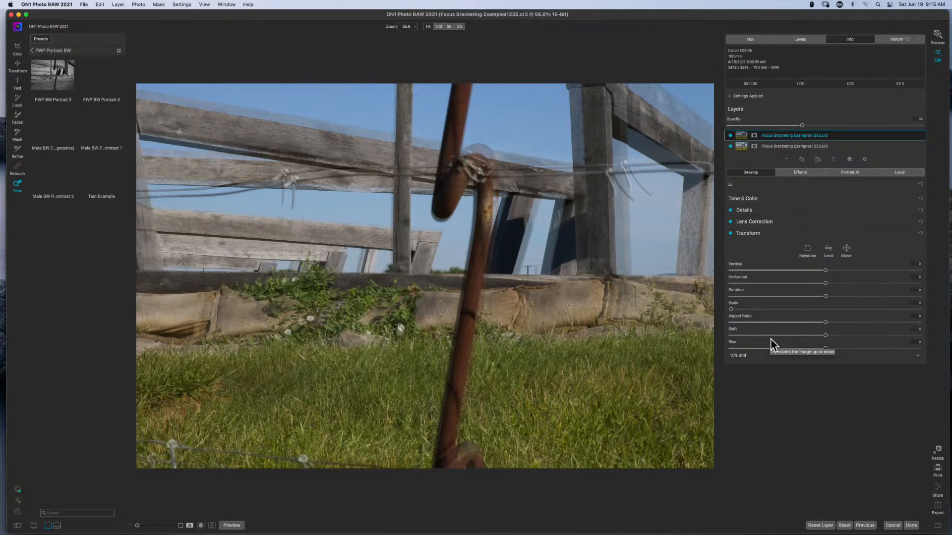
Scale the upper layer down with the Transform tool, pulling in its top and both sides to match the fence beneath.
left_click(17, 65)
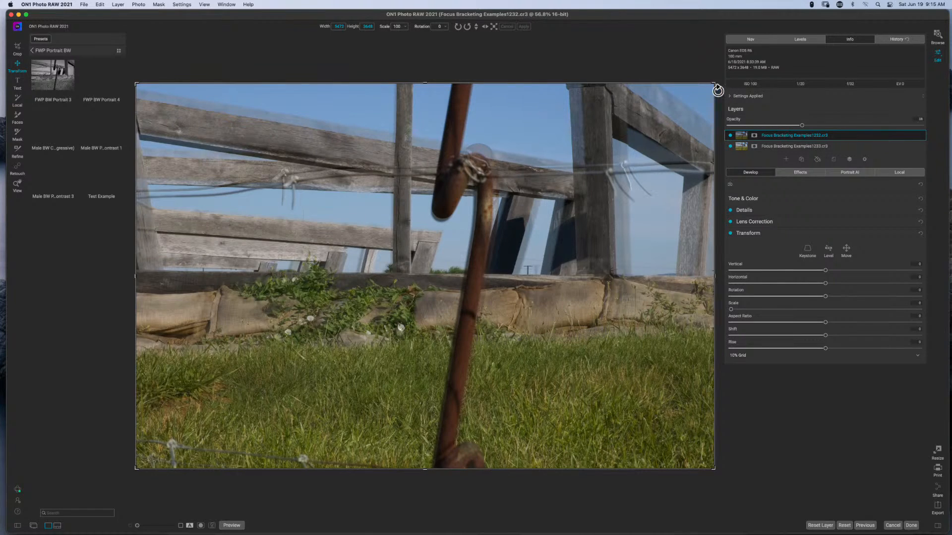
left_click_drag(714, 84, 718, 110)
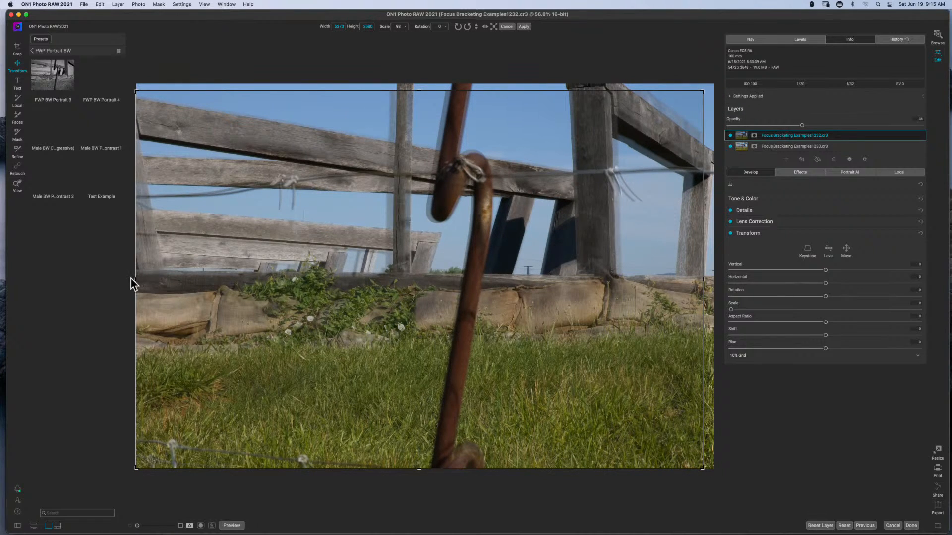
left_click_drag(133, 277, 146, 283)
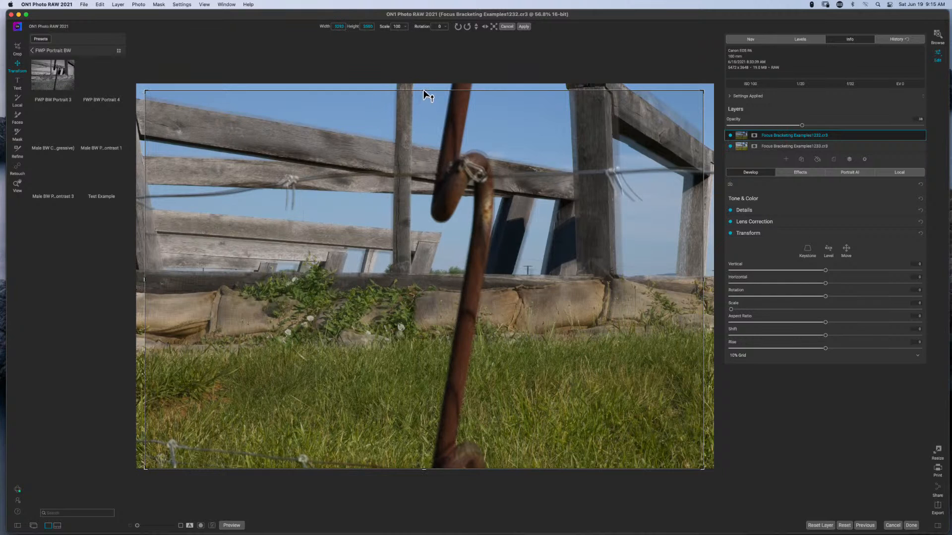
left_click_drag(422, 90, 423, 96)
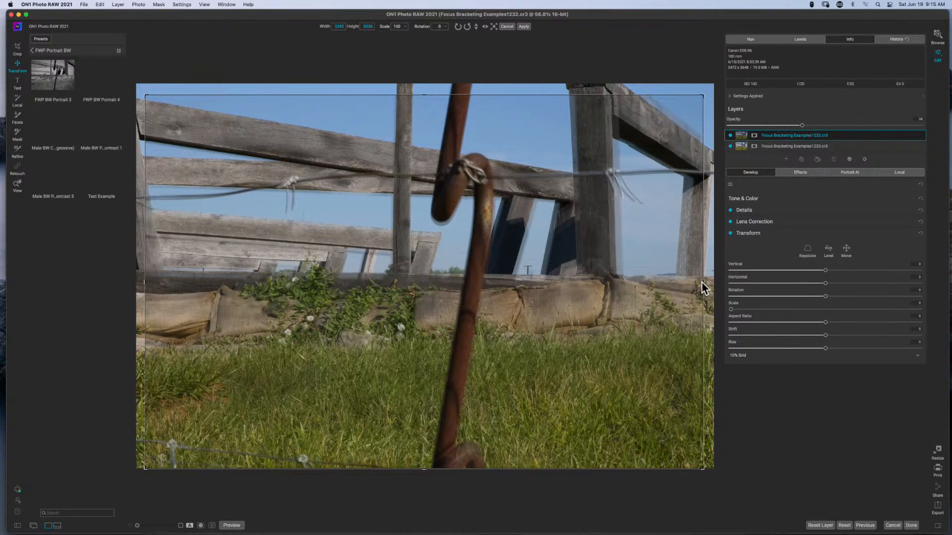
left_click_drag(704, 288, 702, 283)
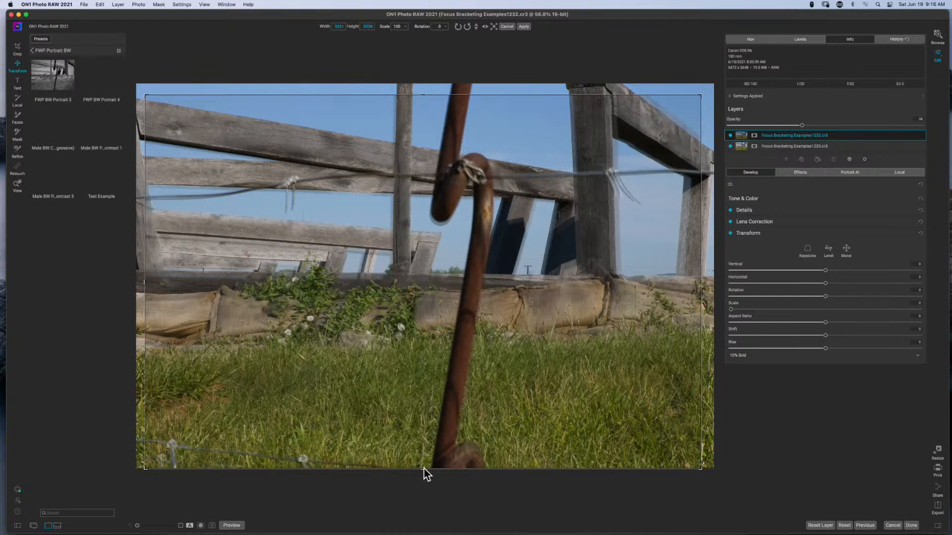
Pull in the upper layer's bottom edge, fine-tune its left edge, tilt and top edge, and restore its opacity to 100.
left_click_drag(424, 469, 425, 457)
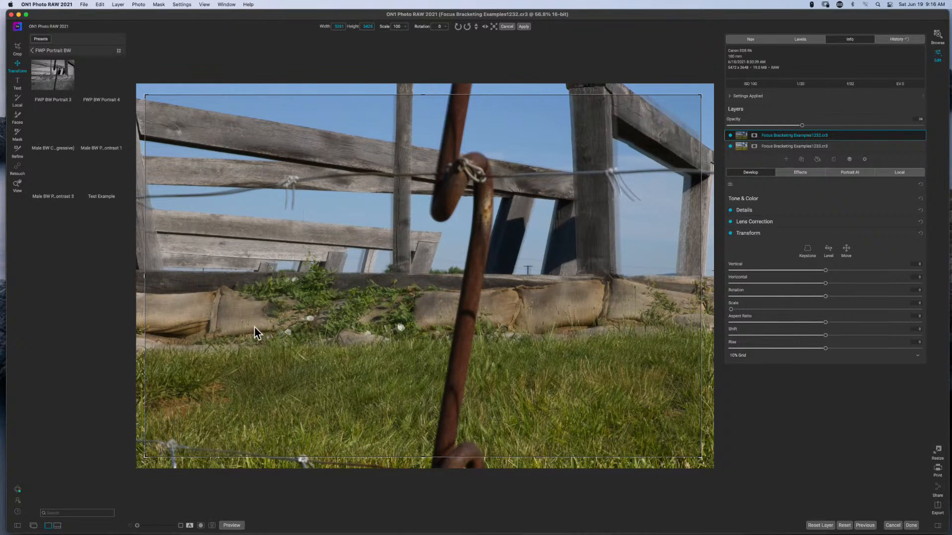
left_click_drag(144, 275, 146, 275)
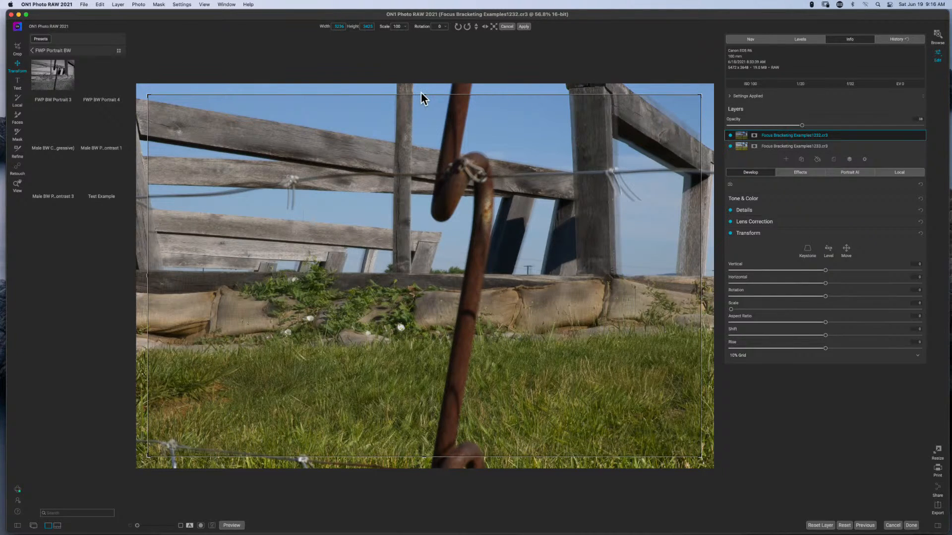
left_click_drag(425, 101, 425, 105)
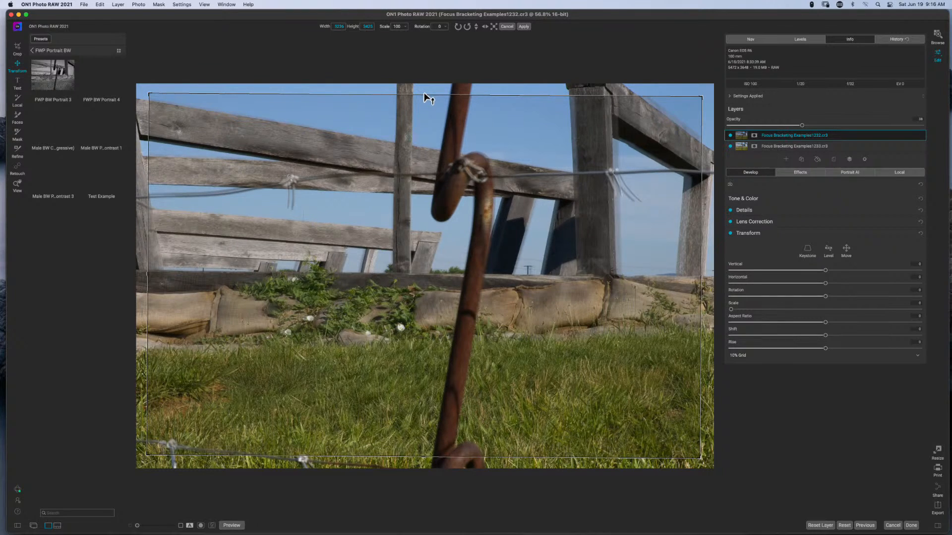
left_click_drag(424, 92, 423, 95)
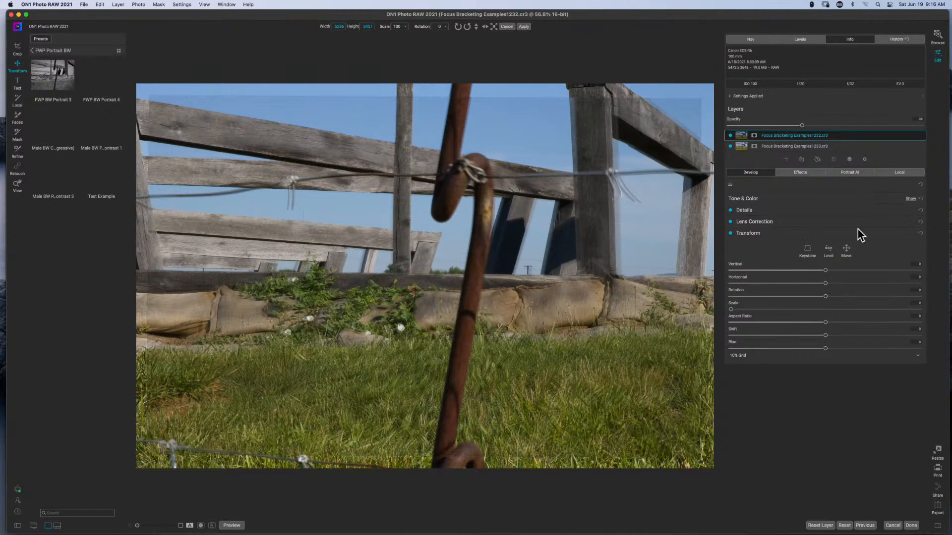
left_click_drag(802, 126, 921, 125)
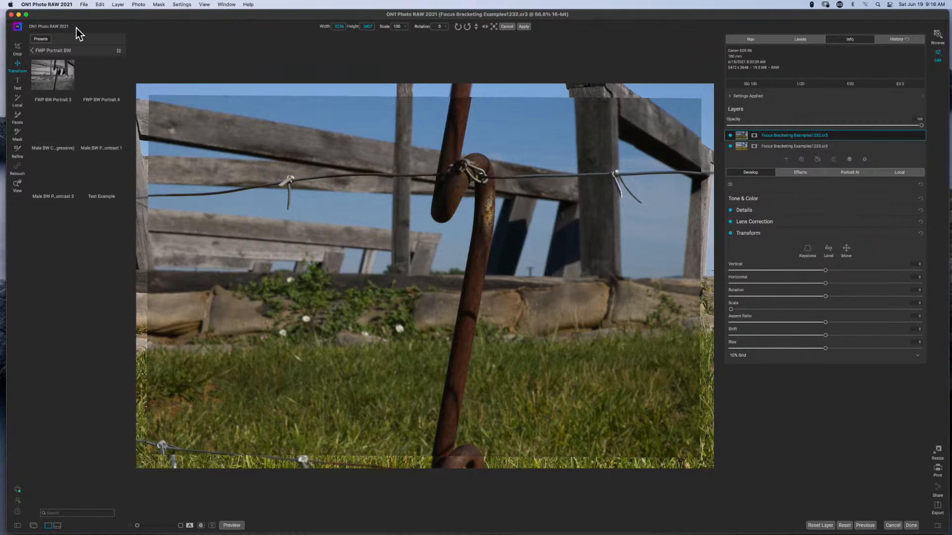
Start a quick mask on the upper layer and mark the background above the wire on both sides of the post to drop.
left_click(18, 135)
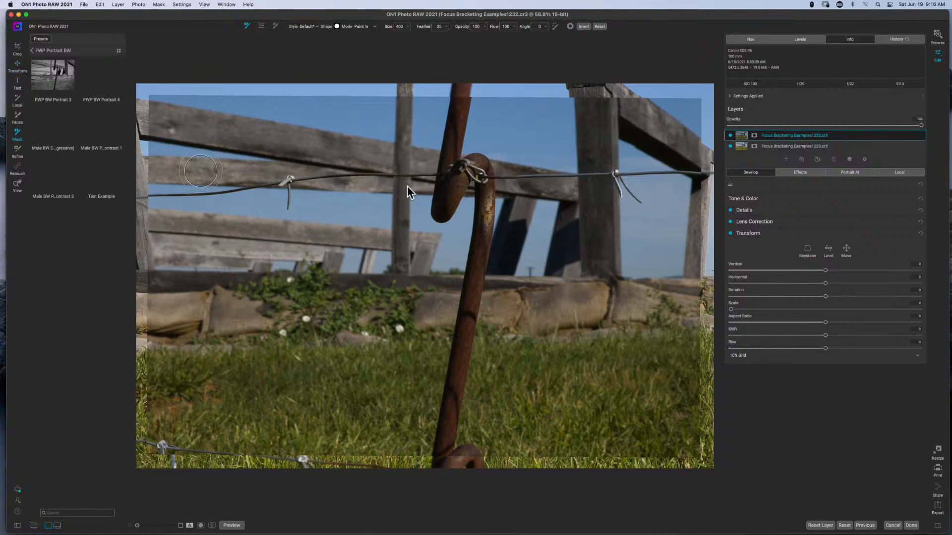
left_click(274, 26)
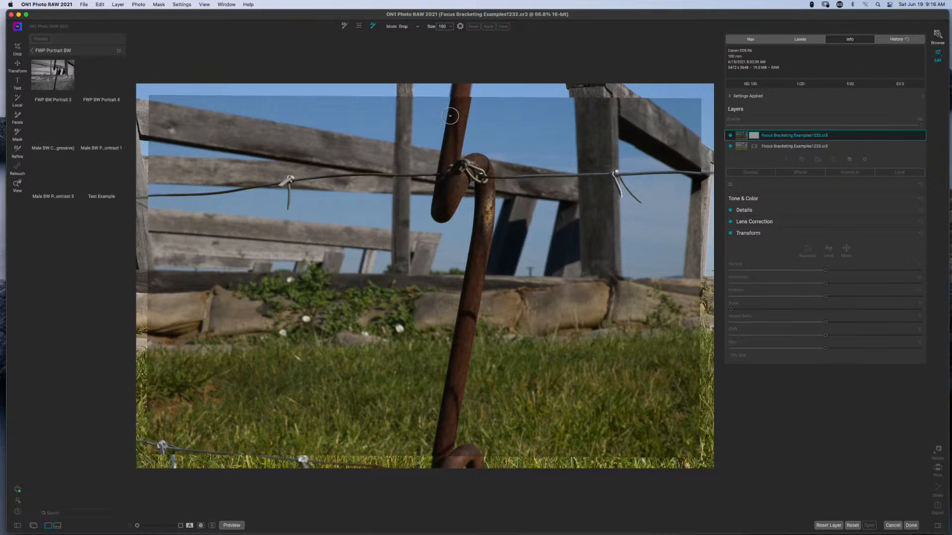
left_click_drag(430, 109, 405, 239)
mouse_move(424, 161)
left_mouse_down()
mouse_move(202, 170)
mouse_move(144, 156)
mouse_move(142, 131)
mouse_move(159, 108)
mouse_move(182, 101)
mouse_move(259, 100)
mouse_move(390, 118)
mouse_move(419, 109)
mouse_move(414, 149)
left_mouse_up()
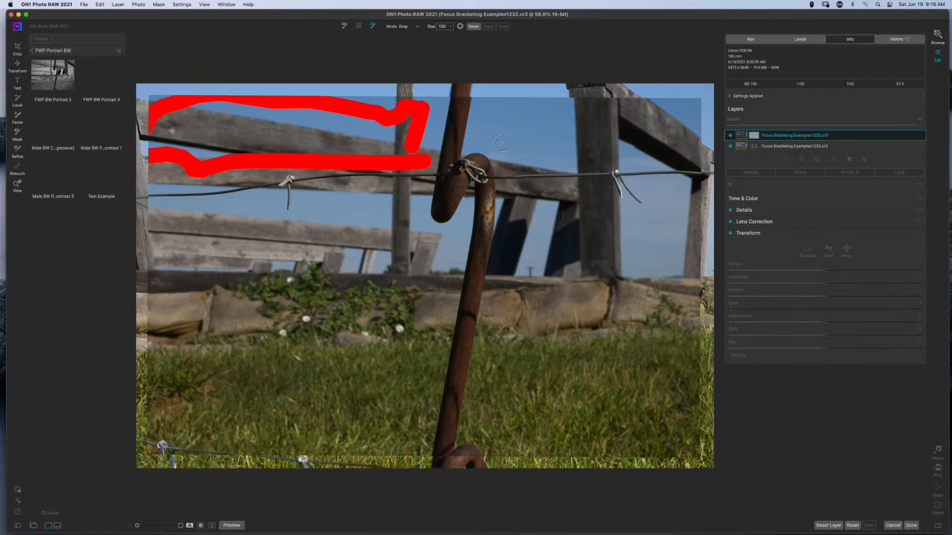
mouse_move(495, 104)
left_mouse_down()
mouse_move(525, 136)
mouse_move(565, 153)
mouse_move(677, 148)
mouse_move(667, 121)
mouse_move(553, 118)
mouse_move(496, 101)
left_mouse_up()
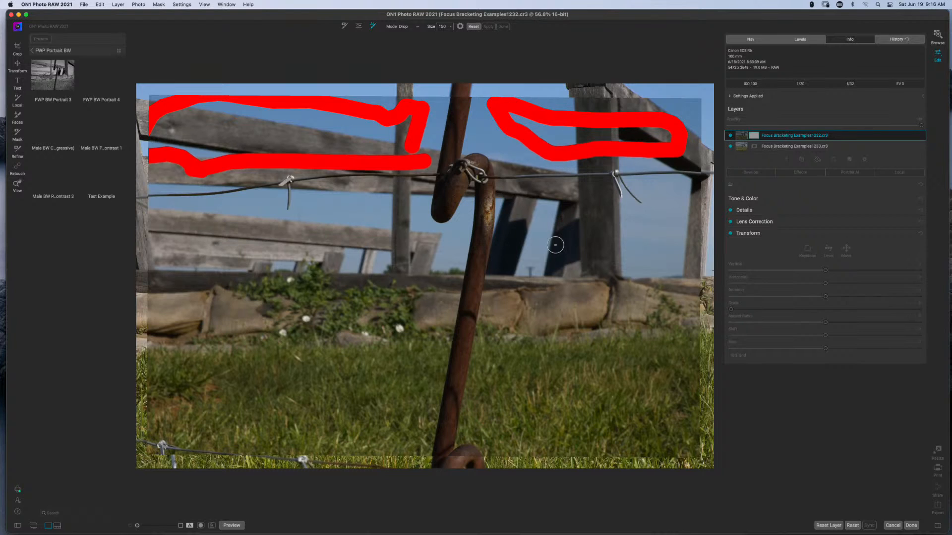
Mark the background and grass below the wire on both sides of the post to drop, redoing the left-hand stroke.
mouse_move(474, 436)
left_mouse_down()
mouse_move(513, 212)
mouse_move(614, 203)
mouse_move(653, 212)
mouse_move(624, 203)
mouse_move(669, 235)
mouse_move(685, 393)
mouse_move(644, 427)
mouse_move(600, 423)
mouse_move(583, 394)
mouse_move(583, 288)
mouse_move(619, 263)
mouse_move(657, 320)
mouse_move(598, 373)
mouse_move(564, 381)
mouse_move(548, 342)
mouse_move(568, 290)
mouse_move(603, 264)
left_mouse_up()
mouse_move(357, 386)
left_mouse_down()
mouse_move(276, 419)
mouse_move(192, 351)
mouse_move(182, 277)
mouse_move(216, 218)
mouse_move(333, 209)
left_mouse_up()
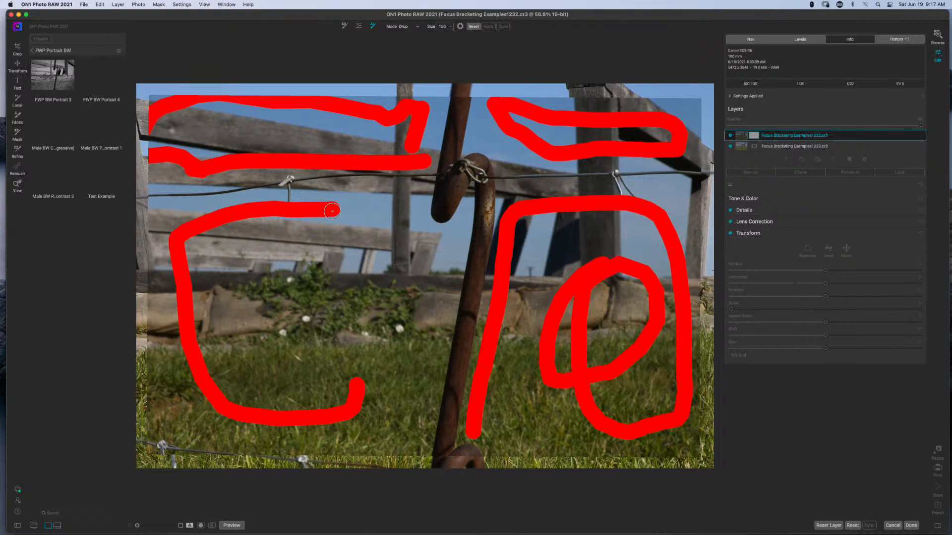
key("super+z")
mouse_move(406, 396)
left_mouse_down()
mouse_move(423, 271)
mouse_move(449, 245)
mouse_move(417, 237)
mouse_move(398, 205)
mouse_move(321, 196)
mouse_move(296, 225)
mouse_move(262, 231)
mouse_move(240, 211)
mouse_move(190, 216)
mouse_move(203, 392)
mouse_move(223, 410)
mouse_move(347, 396)
mouse_move(353, 382)
mouse_move(261, 345)
mouse_move(288, 297)
mouse_move(335, 281)
mouse_move(360, 322)
mouse_move(368, 308)
mouse_move(348, 274)
mouse_move(354, 235)
mouse_move(279, 238)
mouse_move(233, 300)
mouse_move(360, 245)
left_mouse_up()
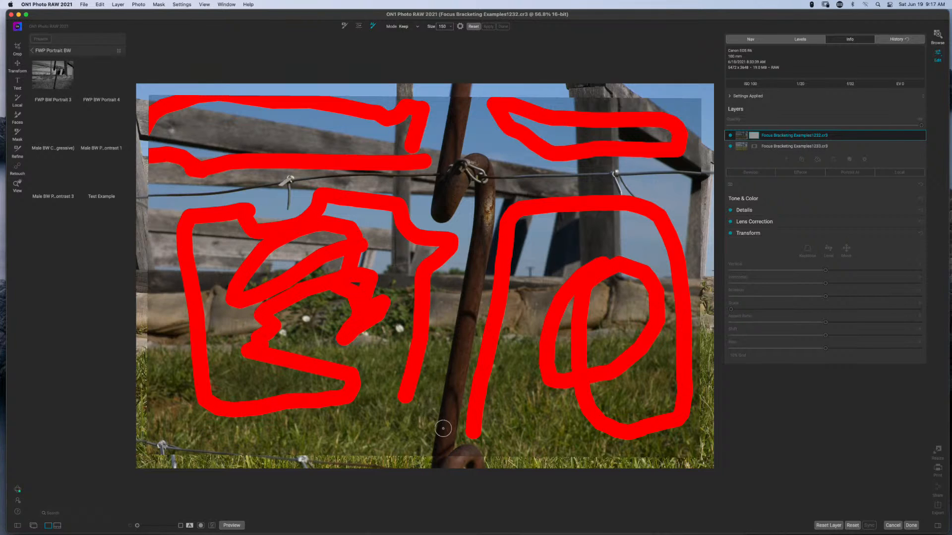
Mark the rusty post, the wire and its knots to keep, using a size 50 brush for the wire, and apply the mask.
mouse_move(446, 436)
left_mouse_down()
mouse_move(455, 293)
mouse_move(478, 231)
mouse_move(474, 163)
mouse_move(442, 218)
mouse_move(455, 104)
mouse_move(470, 105)
mouse_move(465, 119)
left_mouse_up()
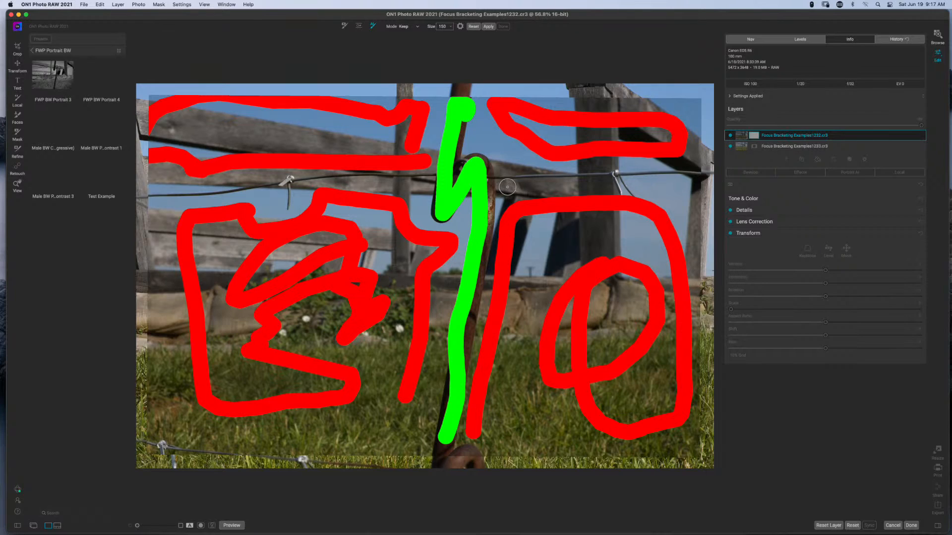
mouse_move(489, 196)
left_mouse_down()
mouse_move(491, 189)
mouse_move(492, 208)
mouse_move(501, 177)
mouse_move(697, 173)
left_mouse_up()
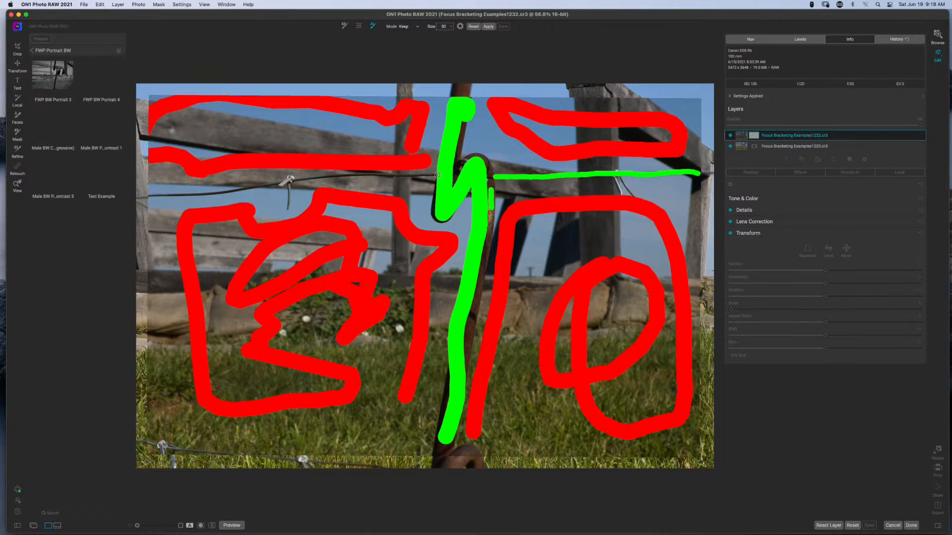
left_click_drag(435, 175, 146, 195)
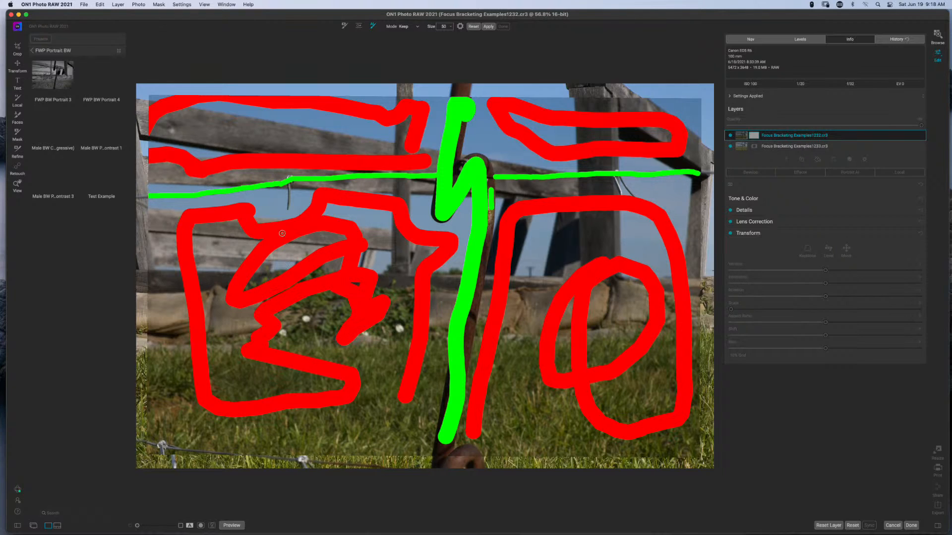
left_click_drag(289, 185, 287, 206)
mouse_move(622, 197)
left_mouse_down()
mouse_move(616, 181)
mouse_move(625, 186)
left_mouse_up()
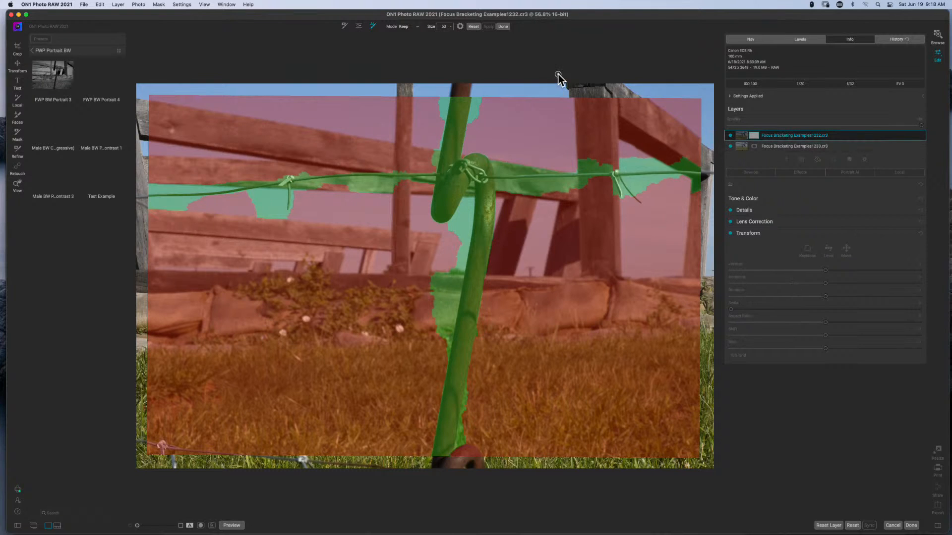
left_click(502, 27)
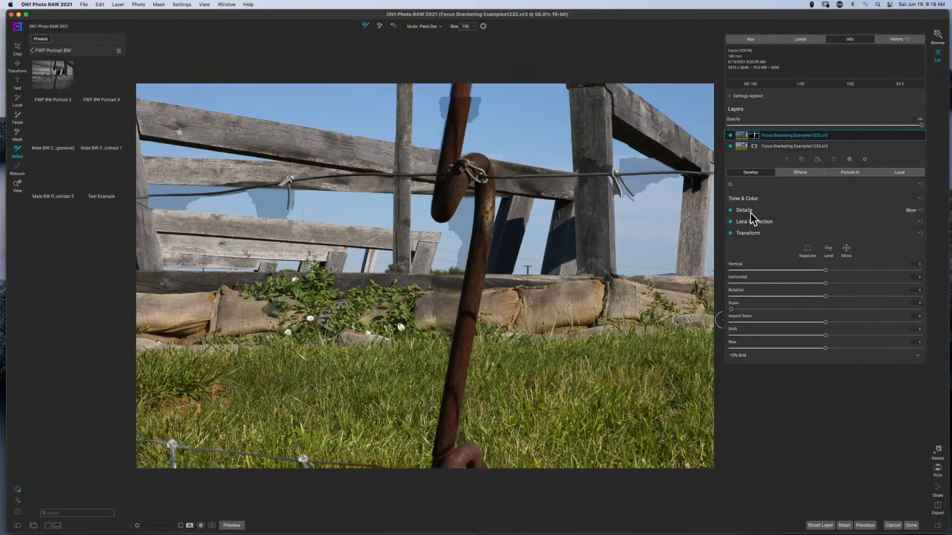
Reset the upper layer's exposure to 0 and refine the mask in the sky on both sides of the post's upper part.
left_click(794, 201)
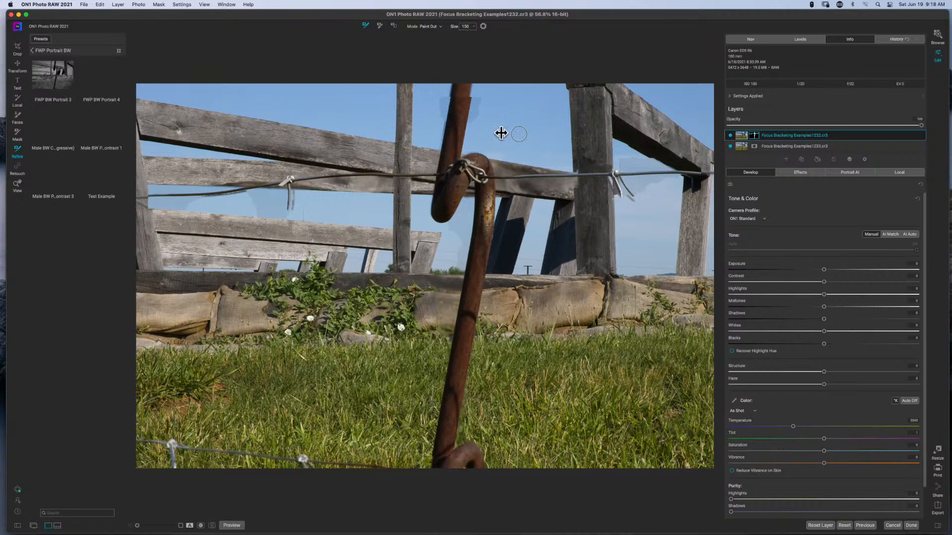
mouse_move(467, 128)
left_mouse_down()
mouse_move(475, 98)
mouse_move(474, 117)
left_mouse_up()
left_click_drag(436, 164, 442, 107)
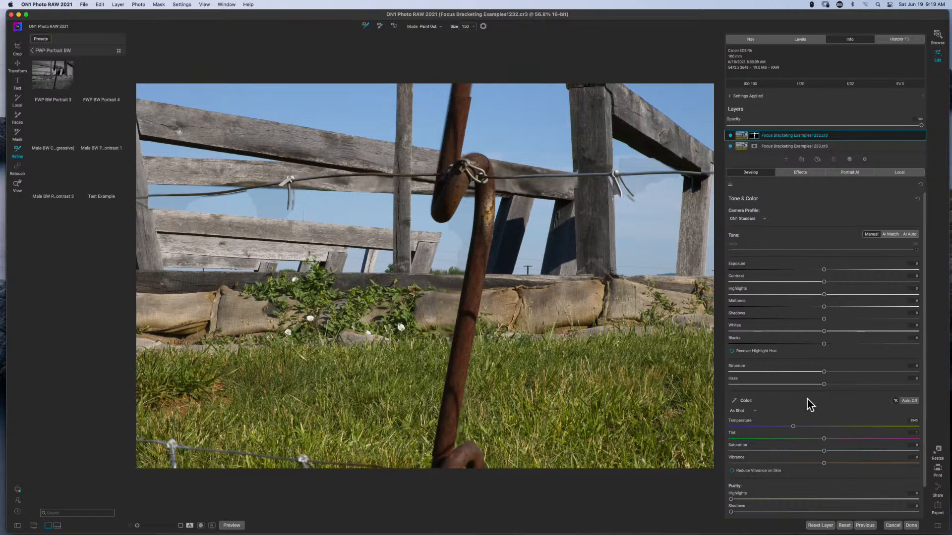
scroll(808, 400, "down", 3)
left_click(750, 509)
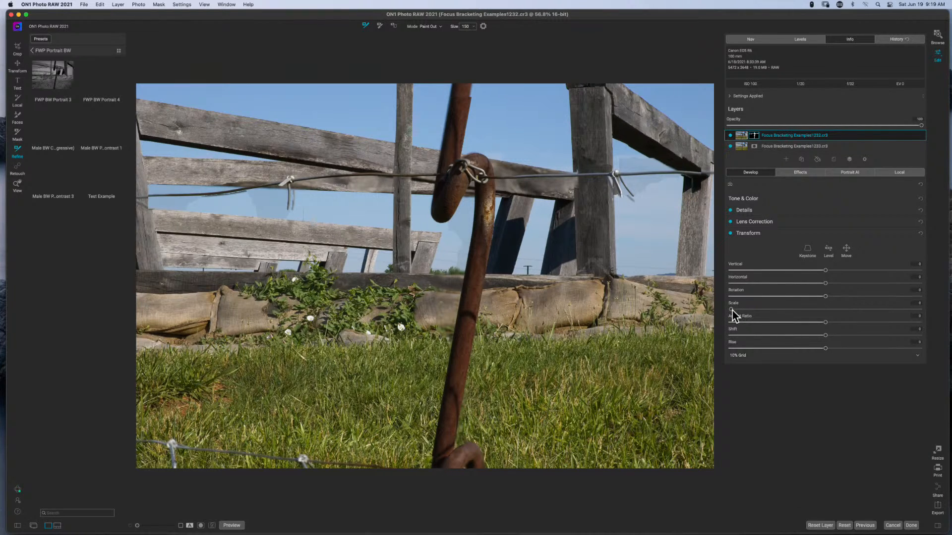
mouse_move(733, 313)
left_mouse_down()
mouse_move(747, 311)
mouse_move(731, 310)
left_mouse_up()
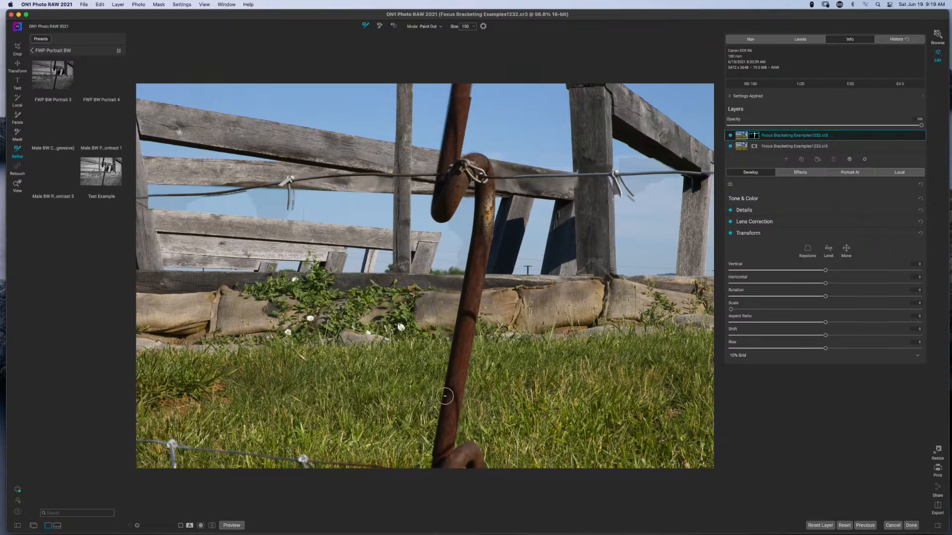
Refine the mask along both sides of the lower rusty post with the Paint Out brush.
left_click_drag(445, 397, 464, 265)
left_click_drag(470, 233, 448, 345)
left_click_drag(452, 441, 476, 325)
Shrink the refine brush to size 60, refine the mask along the wire right of the post, and save the finished edit.
key("bracketleft")
key("bracketleft")
key("bracketleft")
key("bracketleft")
key("bracketleft")
key("bracketleft")
key("bracketleft")
key("bracketleft")
key("bracketleft")
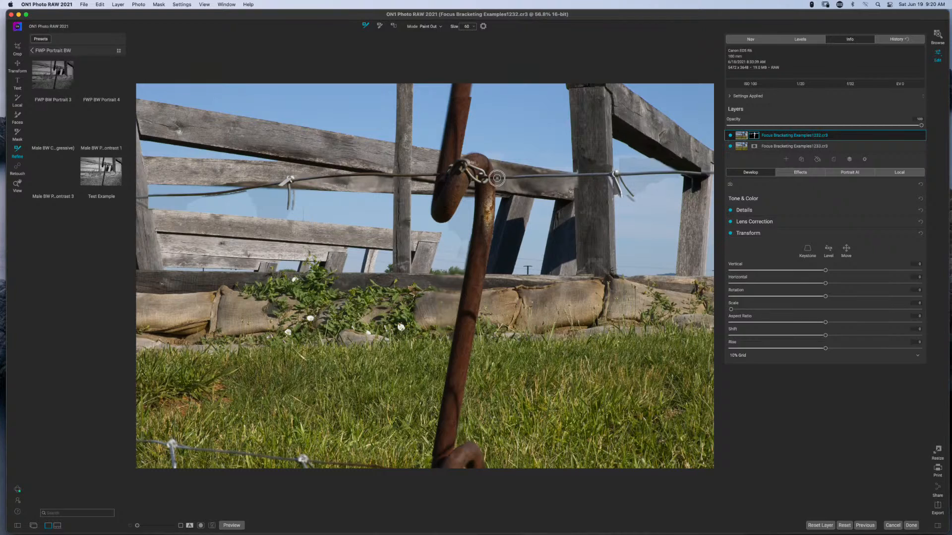
left_click_drag(497, 178, 614, 174)
left_click(911, 525)
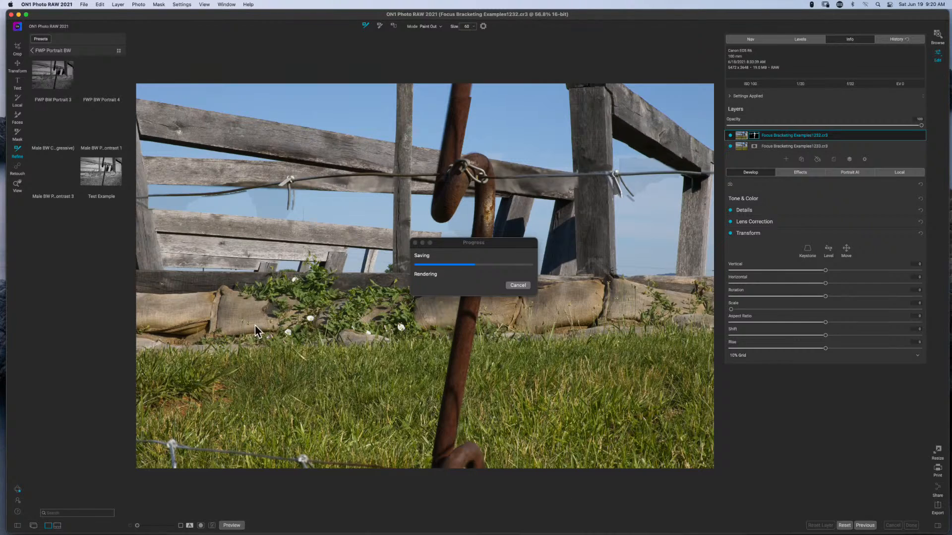
Check the focus-merged image in Affinity Photo, return to ON1 Photo RAW, and shrink the Near Far Example thumbnails.
mouse_move(316, 534)
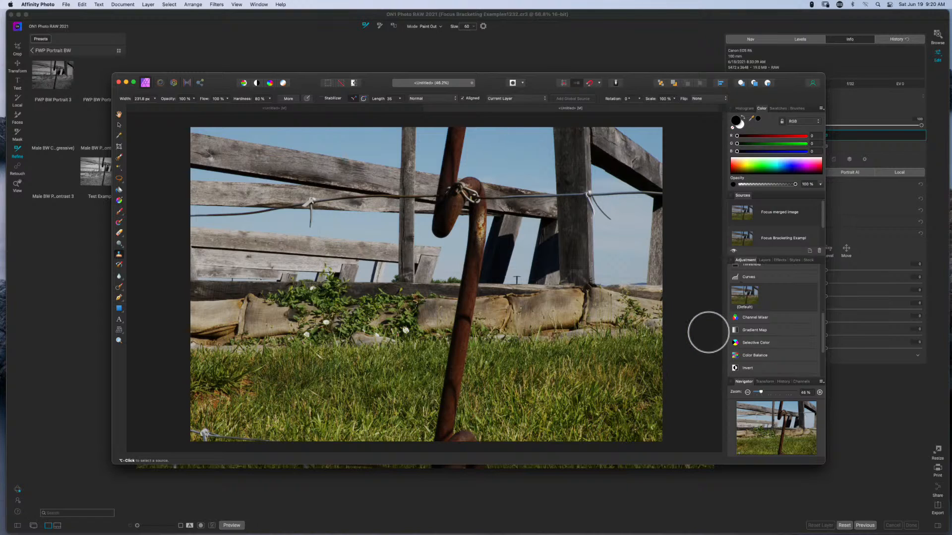
left_click(651, 15)
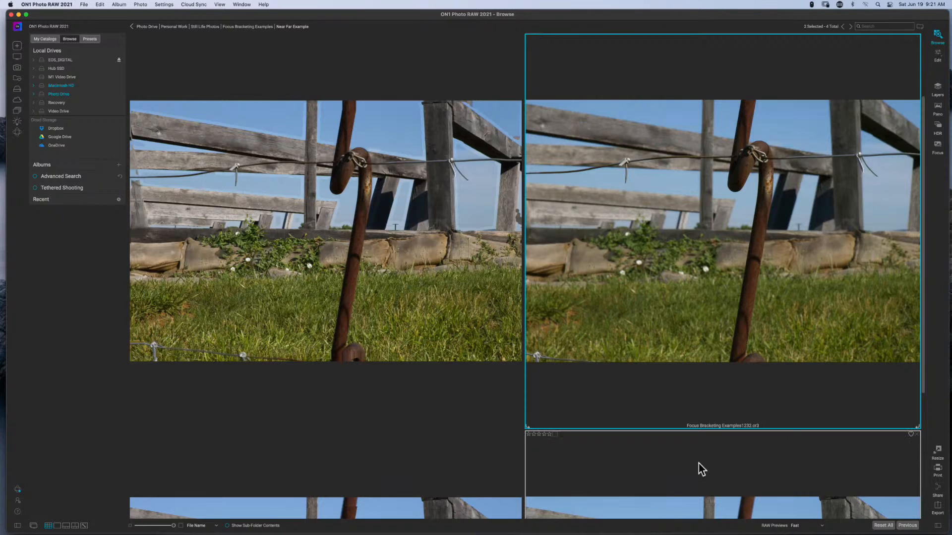
left_click_drag(174, 526, 158, 527)
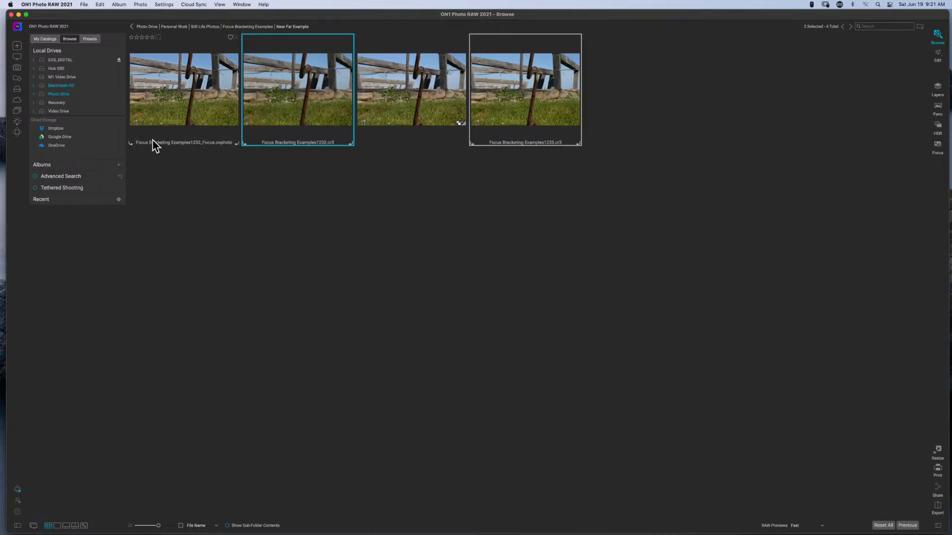
Open the Garmin Watch folder in Focus Bracketing Examples and look through its bracketed shots to the end.
left_click(260, 26)
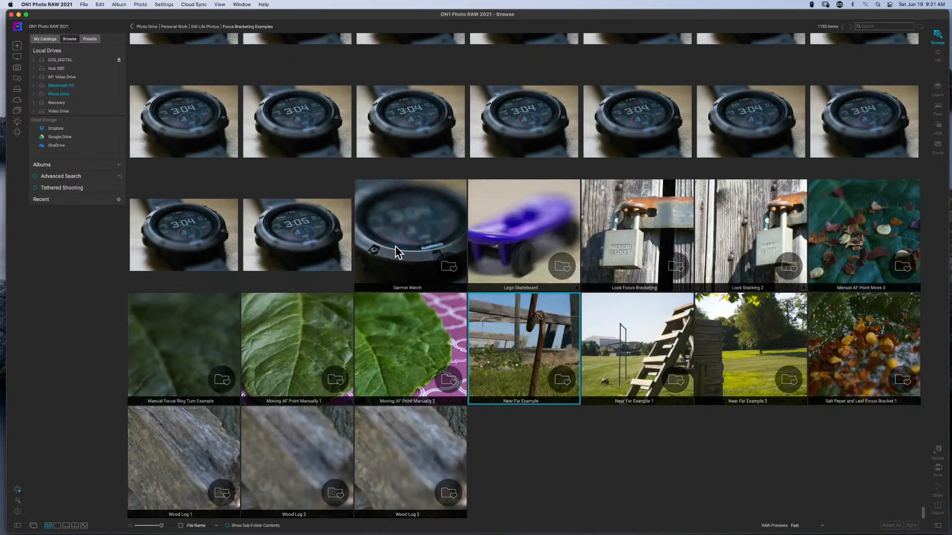
double_click(395, 246)
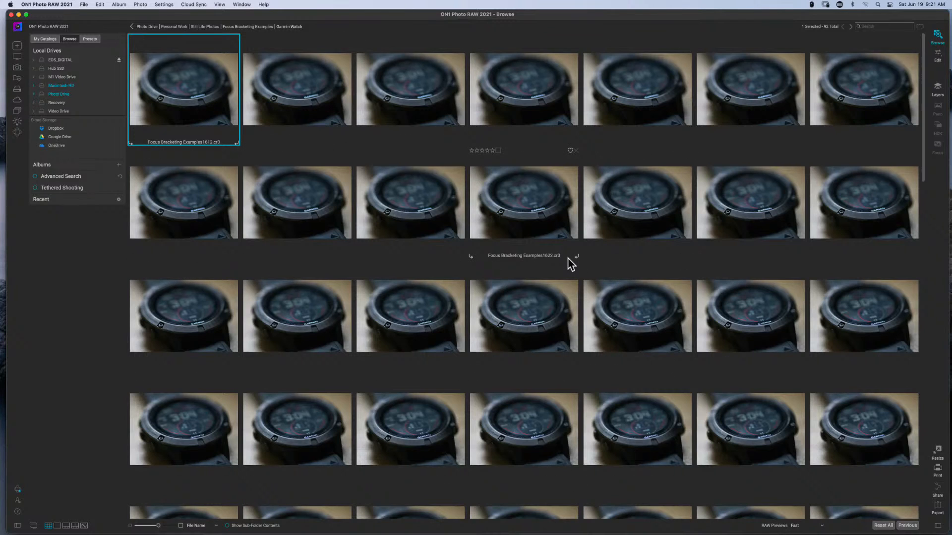
scroll(568, 259, "down", 10)
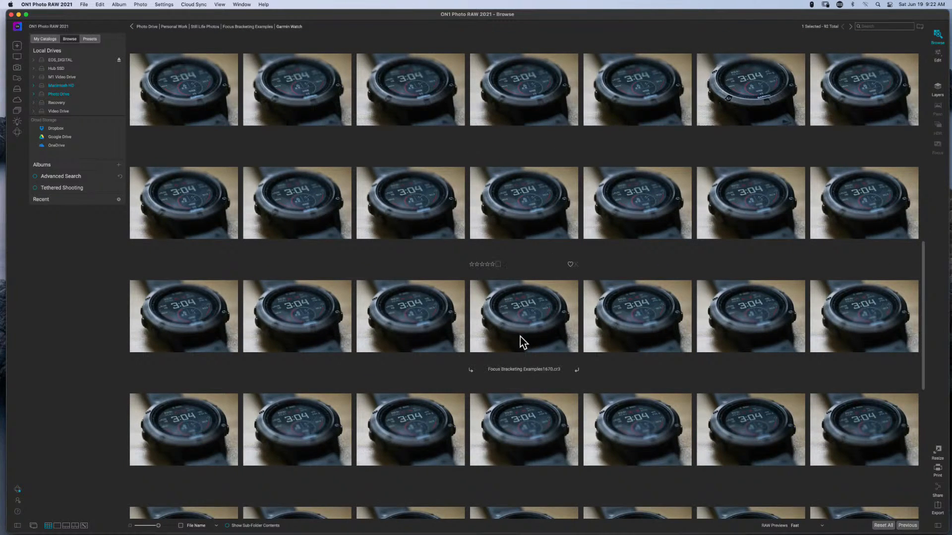
scroll(519, 337, "down", 4)
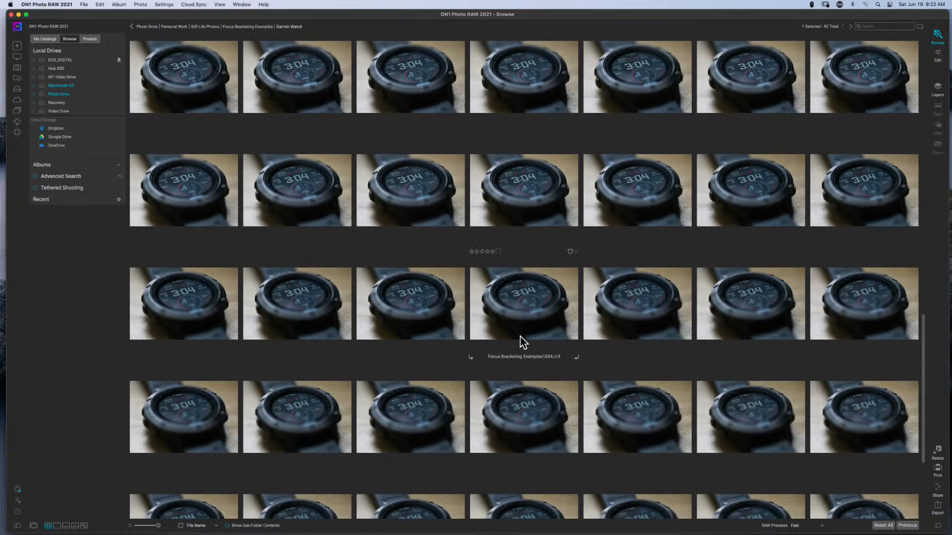
scroll(519, 337, "down", 3)
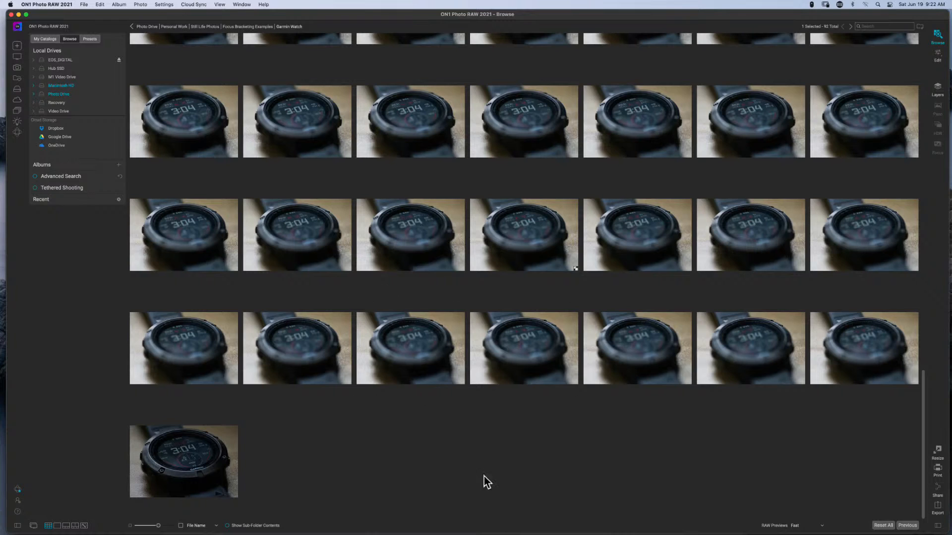
View Garmin Watch Affinity Photo.tiff on its own and examine the bezel, display, side edges and strap at 100%.
left_click(204, 465)
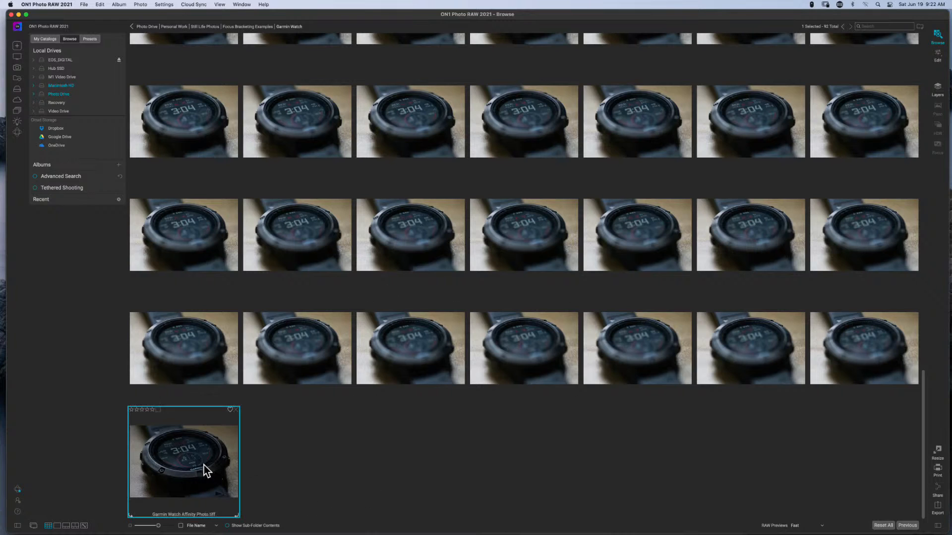
left_click(57, 526)
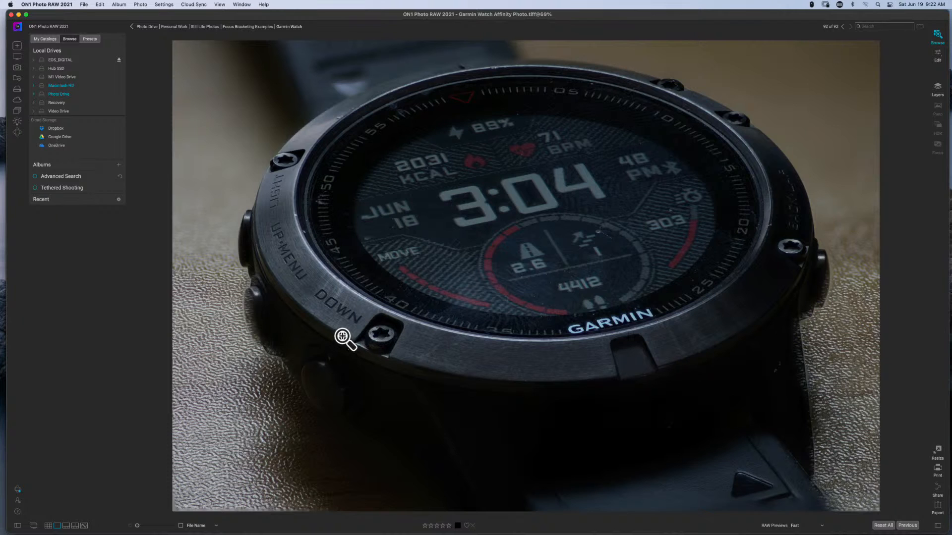
left_click(332, 302)
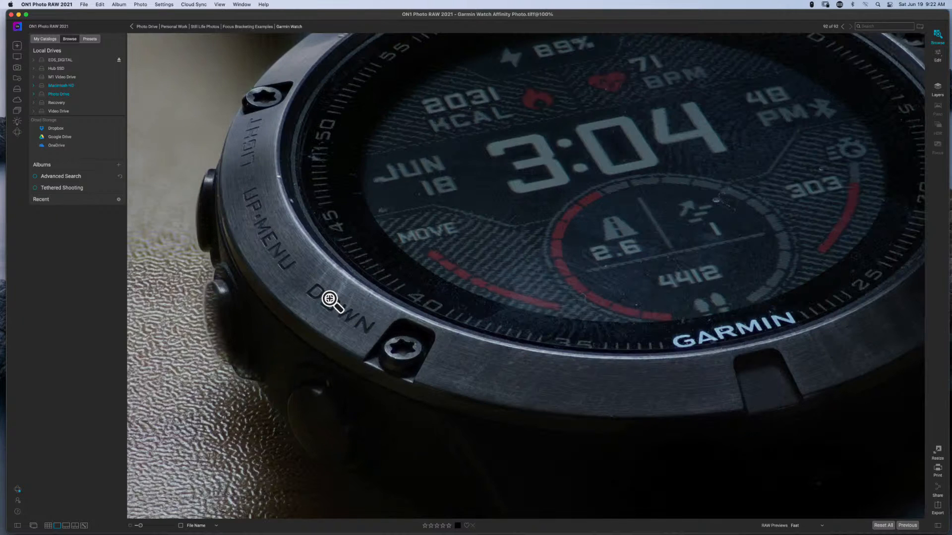
left_click_drag(292, 172, 397, 241)
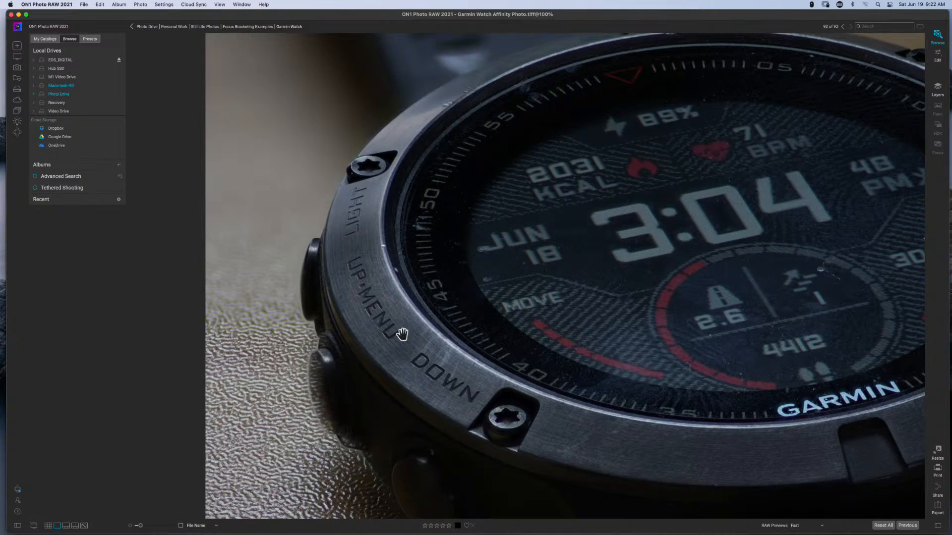
left_click_drag(365, 277, 353, 233)
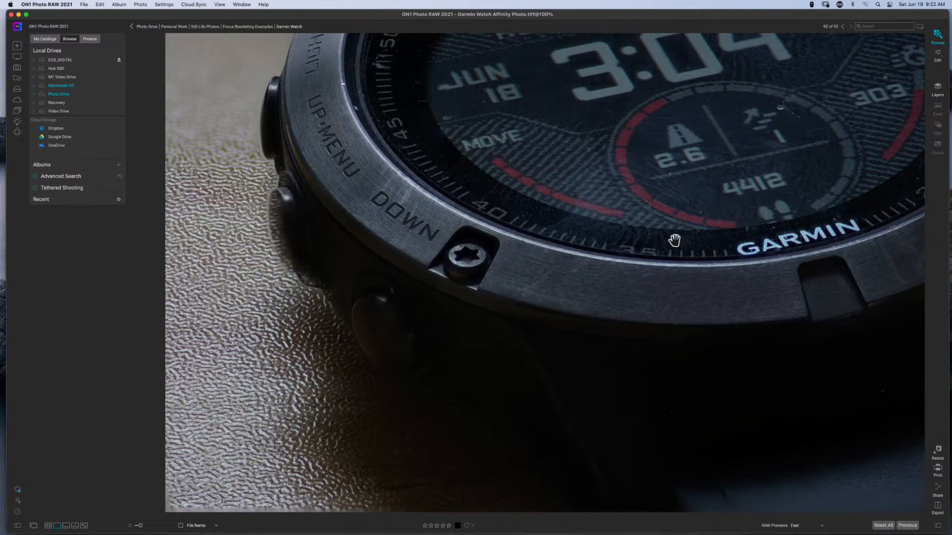
left_click_drag(669, 240, 549, 221)
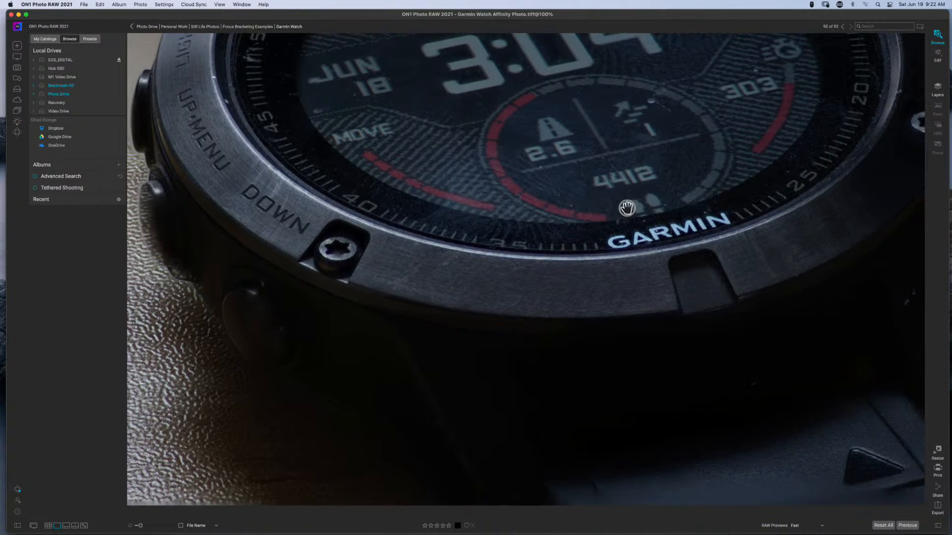
left_click_drag(629, 207, 444, 218)
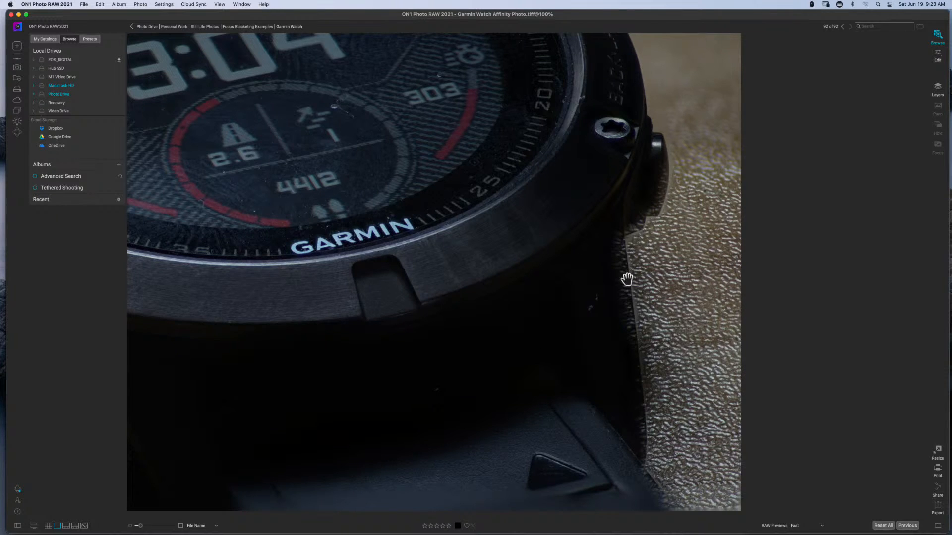
left_click_drag(494, 110, 694, 408)
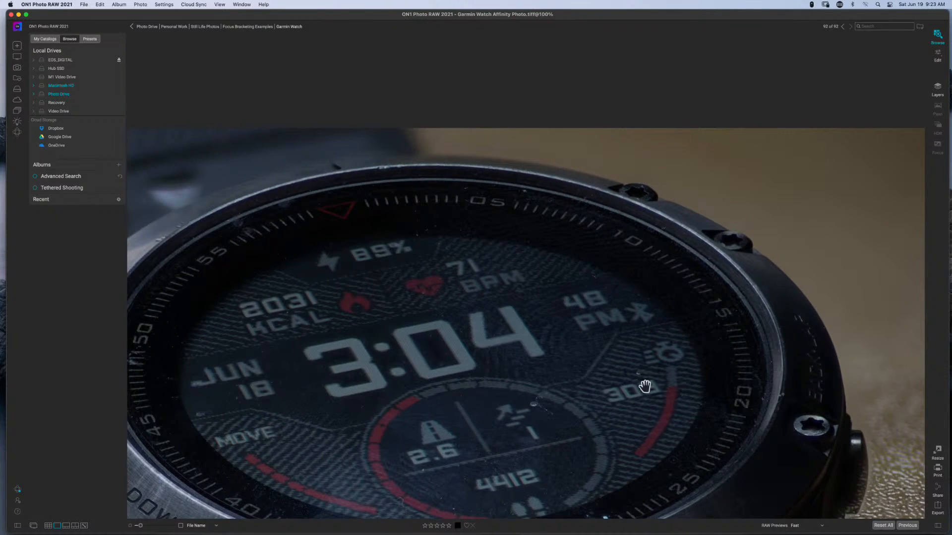
left_click(440, 253)
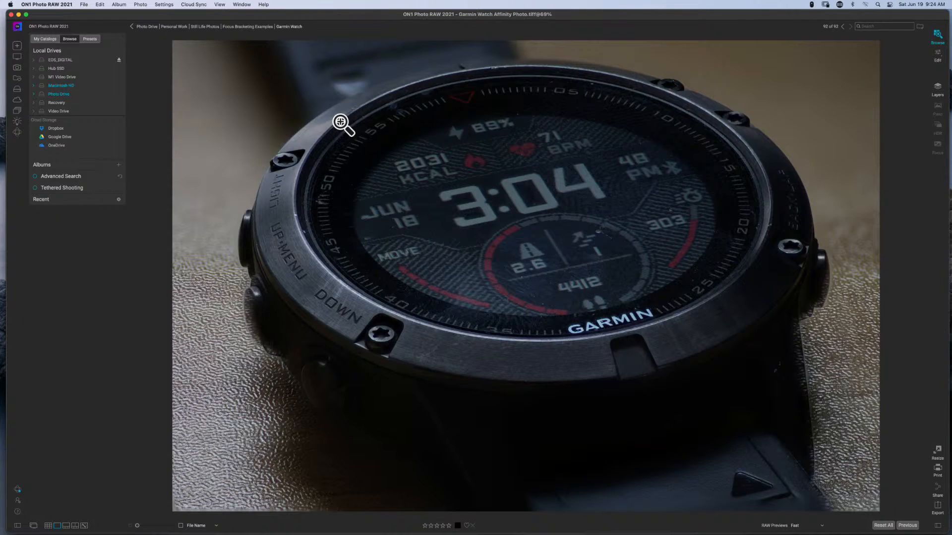
left_click(339, 120)
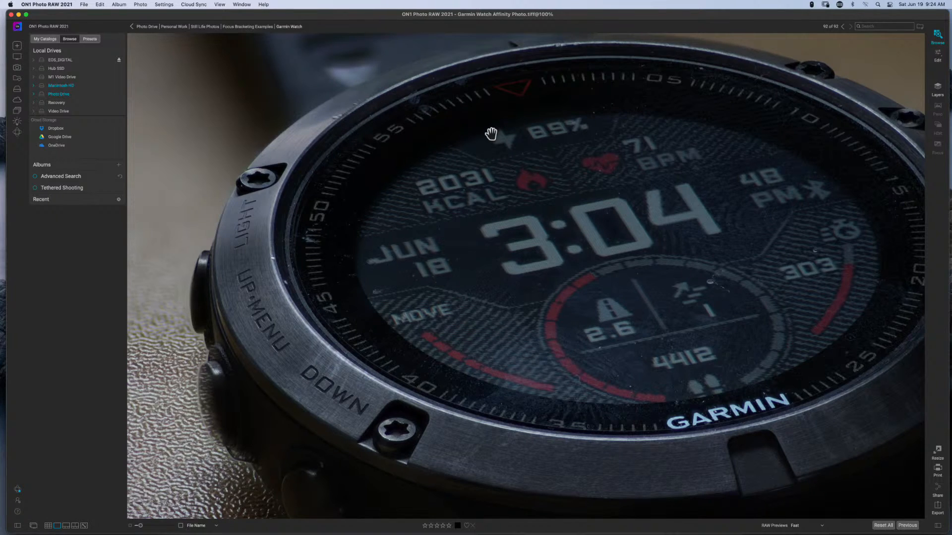
left_click(560, 50)
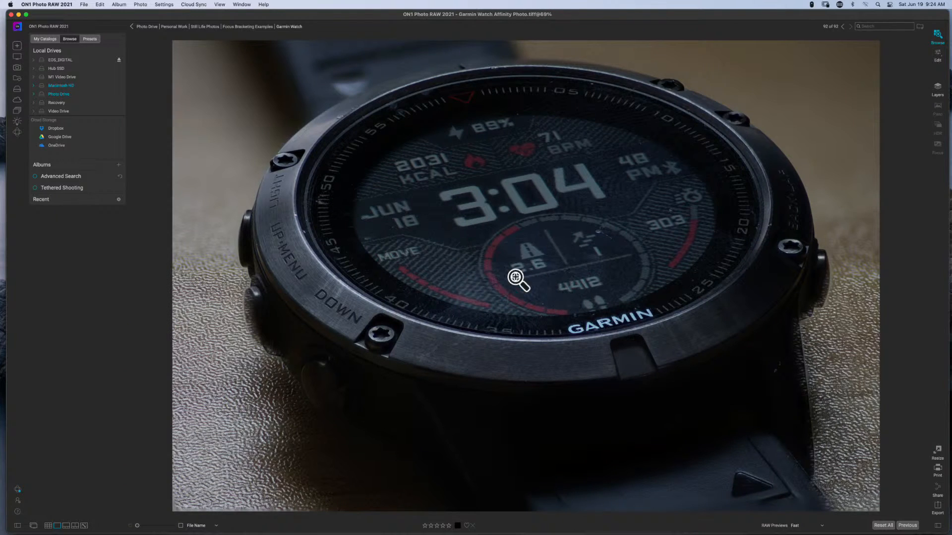
Open the Moving AF Point Manually 1 folder and start a focus stack of all ten leaf photos.
left_click(244, 26)
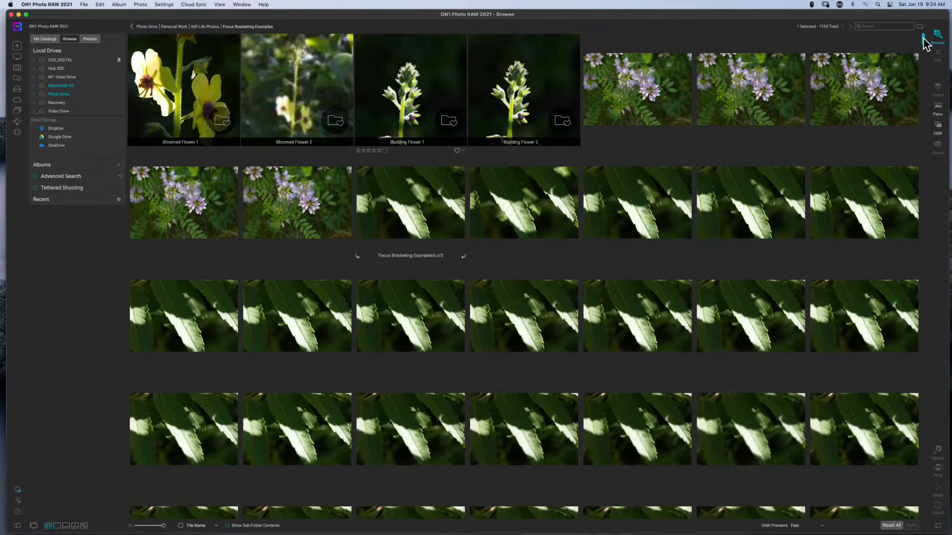
left_click_drag(923, 39, 928, 526)
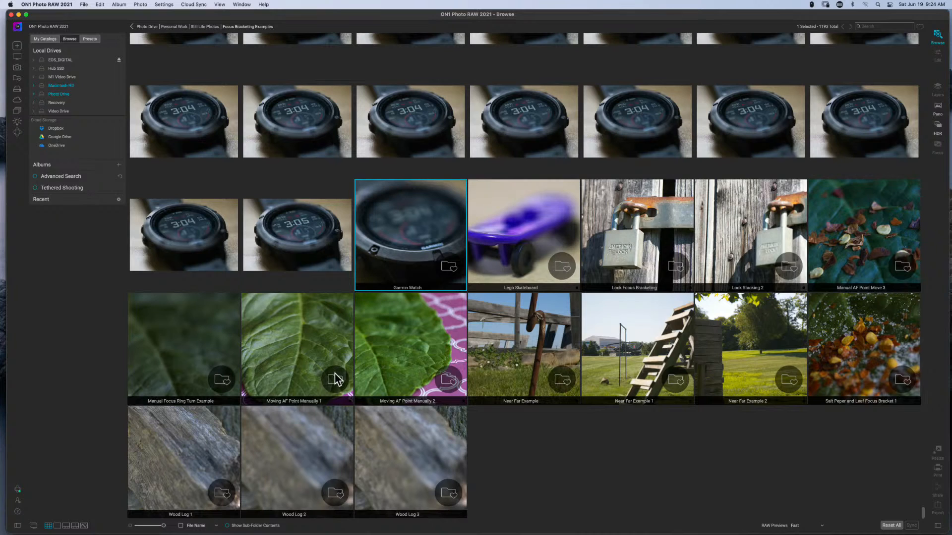
left_click(306, 351)
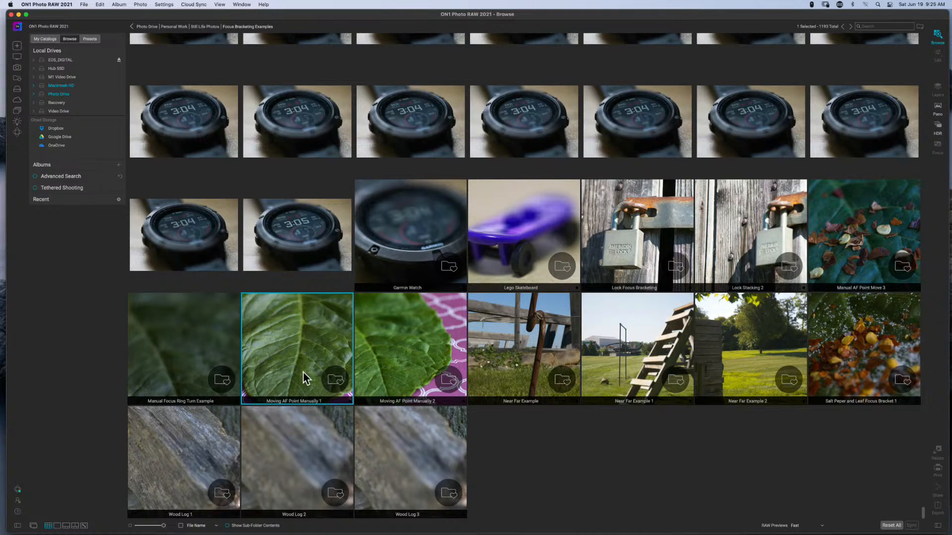
double_click(298, 347)
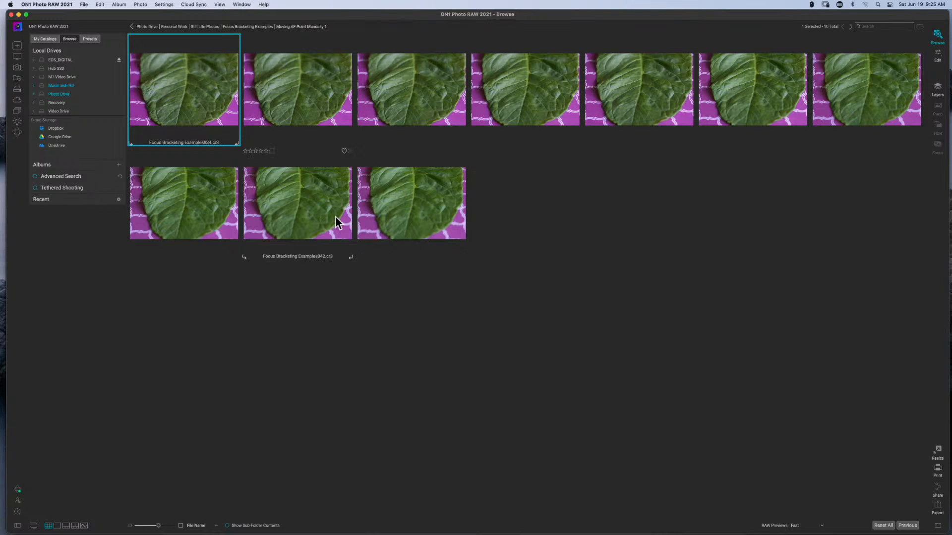
left_click(397, 210, "shift")
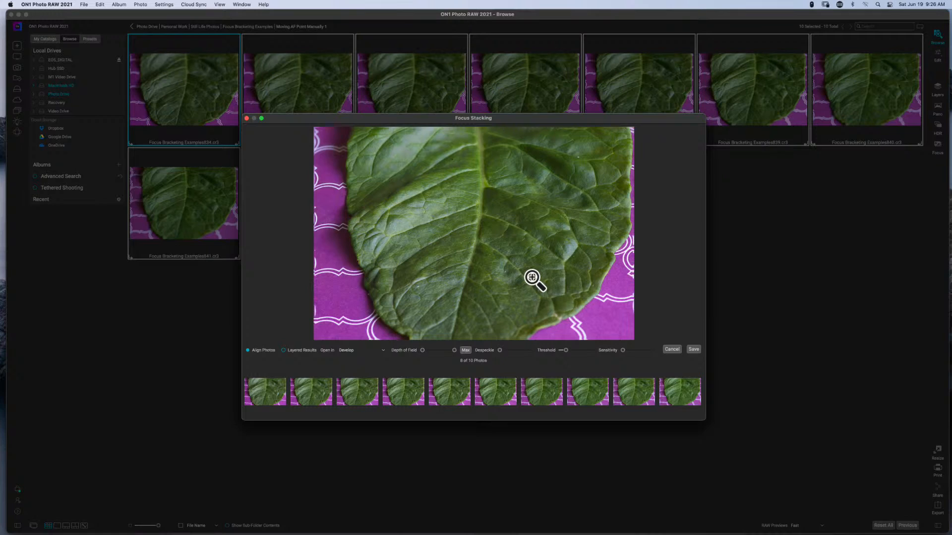
Try a higher Threshold and Sensitivity on the leaf stack, examine the preview up close, and close Focus Stacking without saving.
left_click(500, 351)
mouse_move(500, 351)
left_mouse_down()
mouse_move(522, 352)
mouse_move(500, 352)
left_mouse_up()
left_click_drag(567, 352, 637, 352)
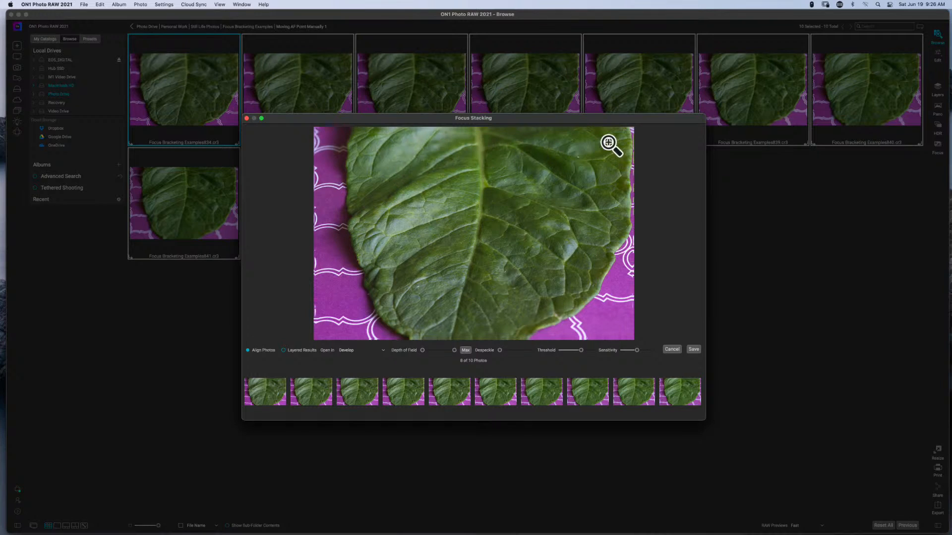
left_click(451, 268)
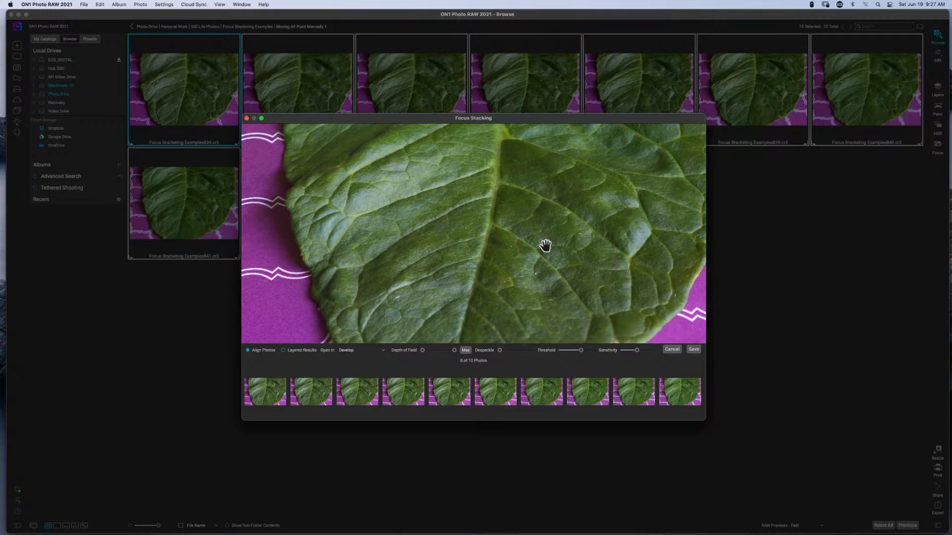
left_click(482, 195)
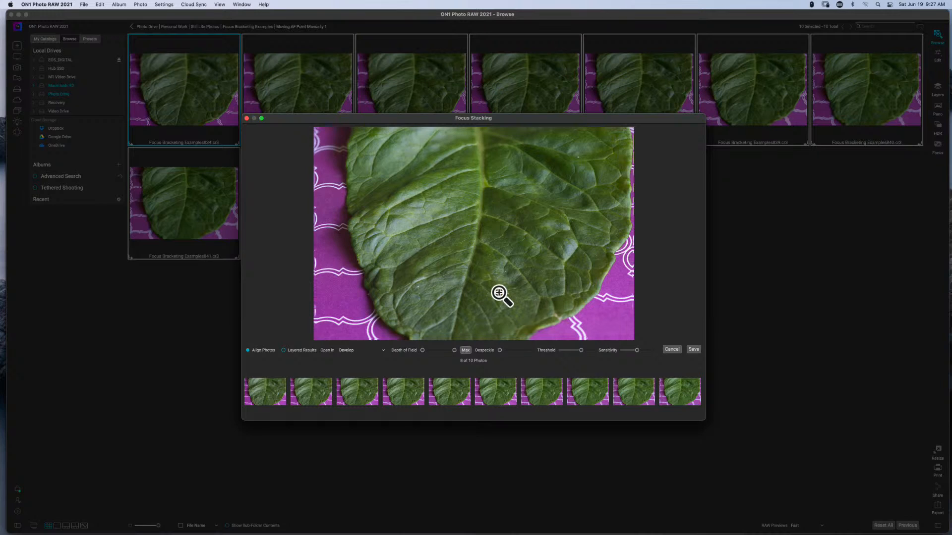
left_click(247, 119)
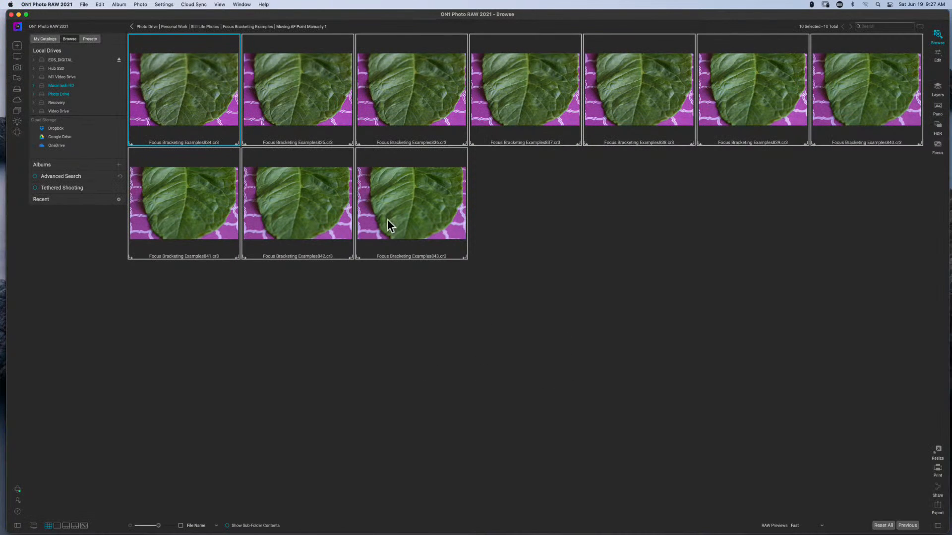
Open the Manual Focus Ring Turn Example folder and start a focus stack of its first 14 photos.
left_click(266, 28)
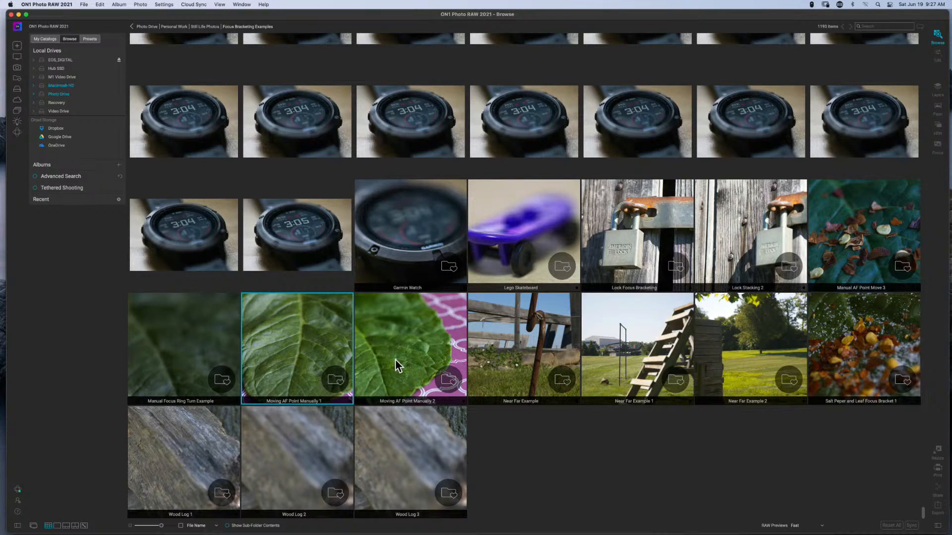
left_click(178, 373)
double_click(174, 358)
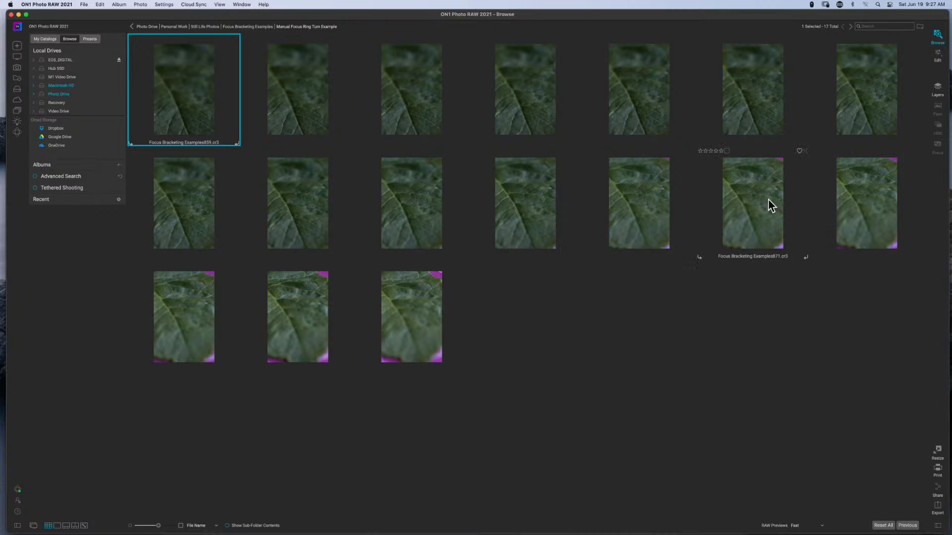
left_click(855, 207, "shift")
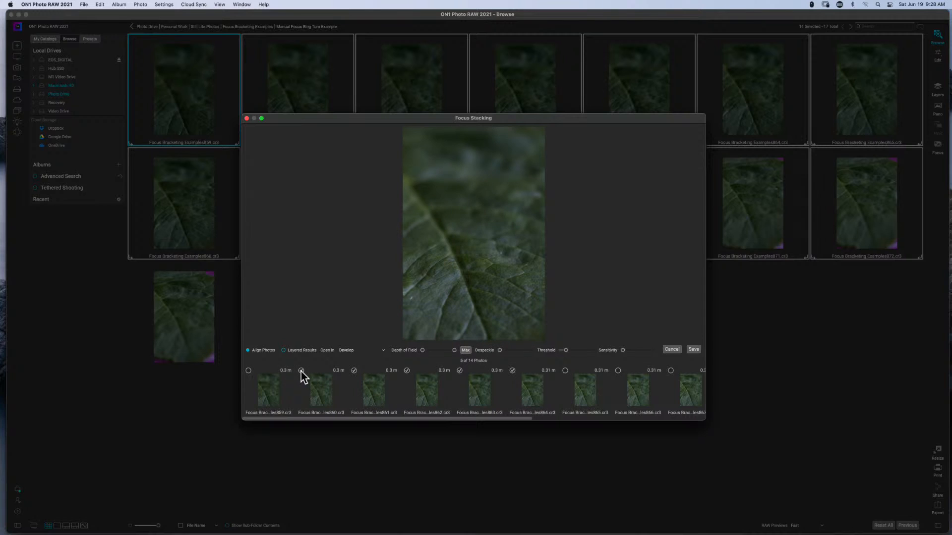
Include Focus Bracketing Examples865.cr3 through Focus Bracketing Examples872.cr3 in the focus stack.
left_click(248, 371)
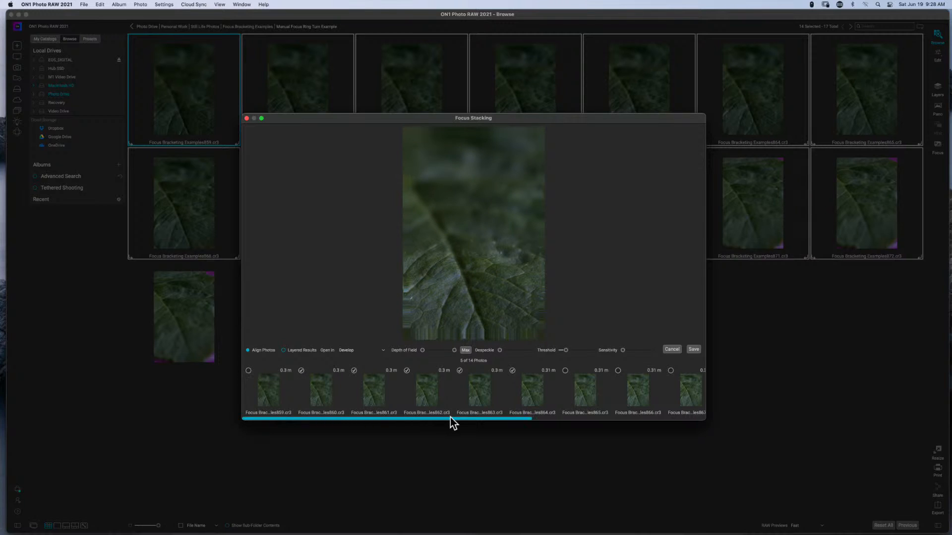
left_click_drag(451, 417, 589, 418)
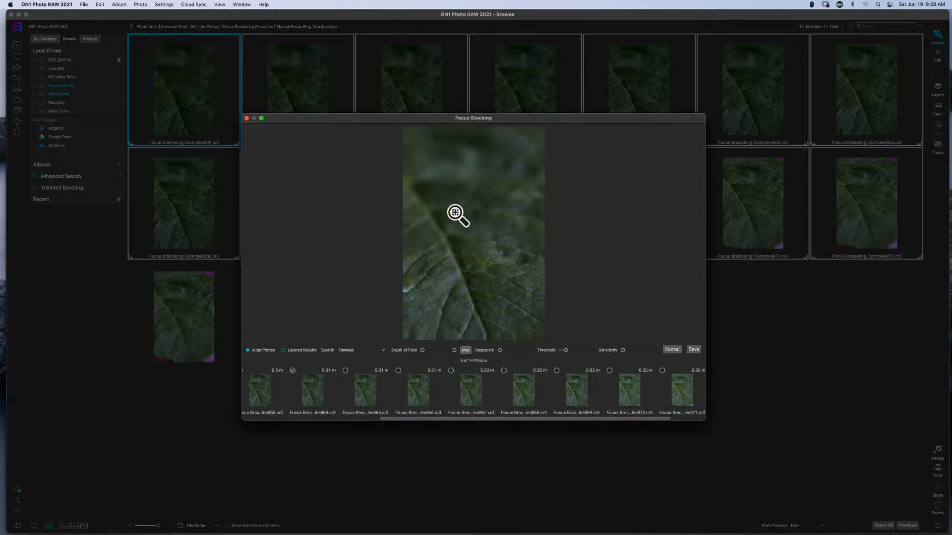
left_click(346, 371)
left_click(398, 372)
left_click(504, 372)
left_click(556, 370)
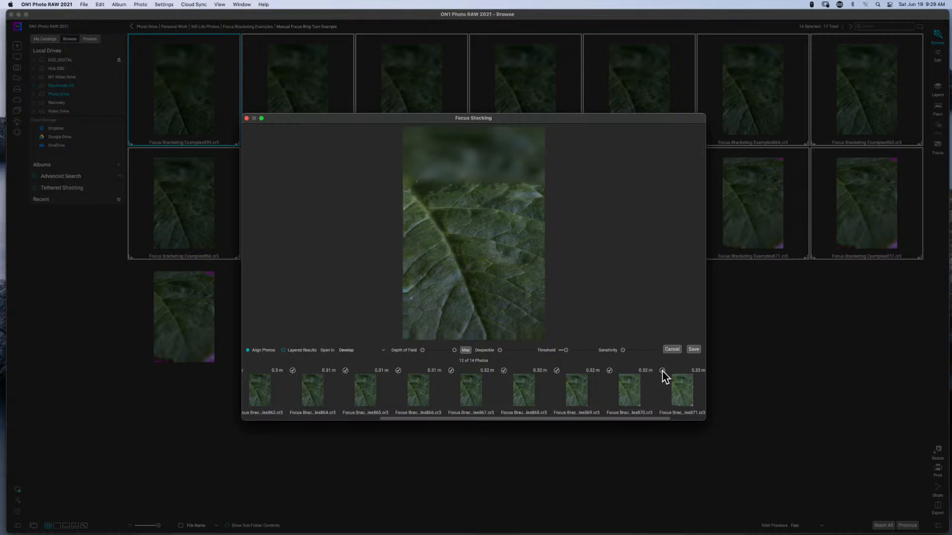
left_click_drag(656, 418, 731, 417)
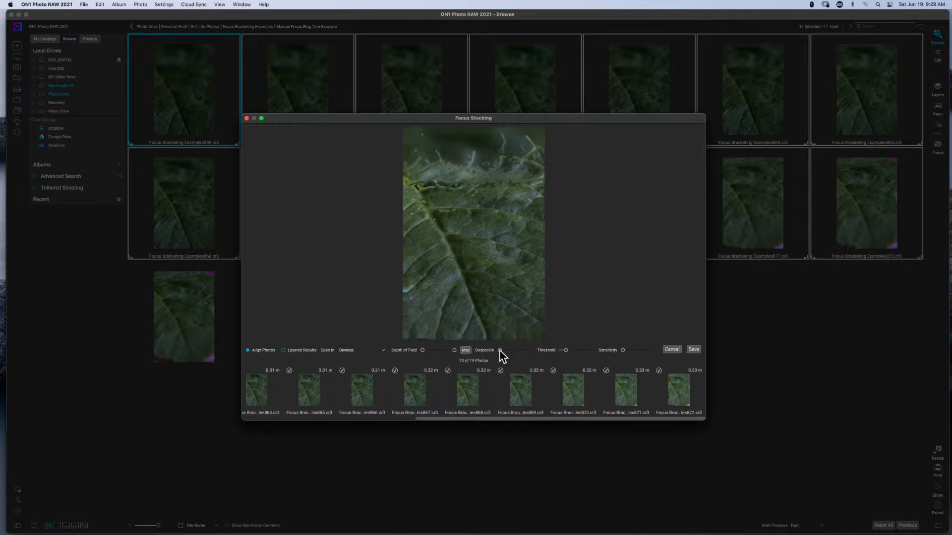
Try different Despeckle, Threshold and Sensitivity amounts on the manual focus ring leaf stack.
left_click_drag(500, 351, 578, 354)
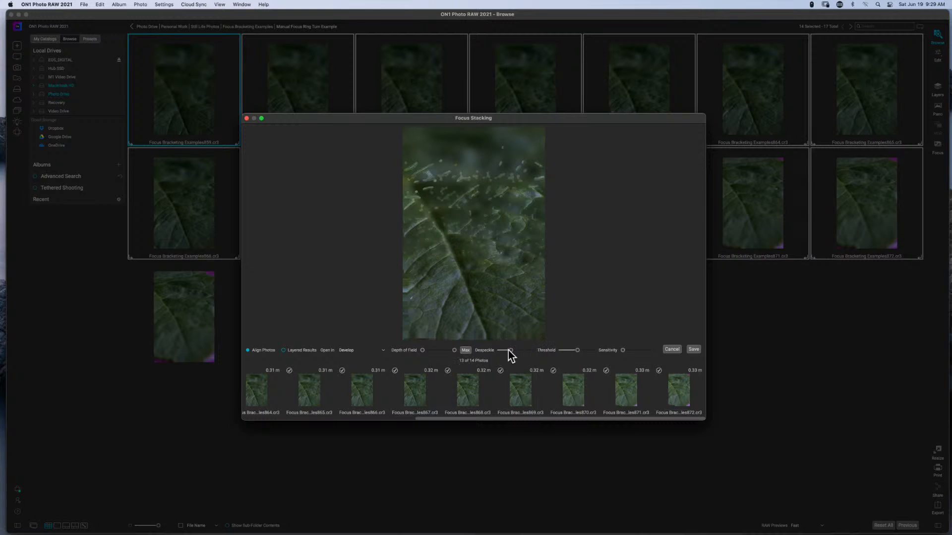
left_click_drag(509, 350, 491, 352)
left_click_drag(622, 350, 634, 350)
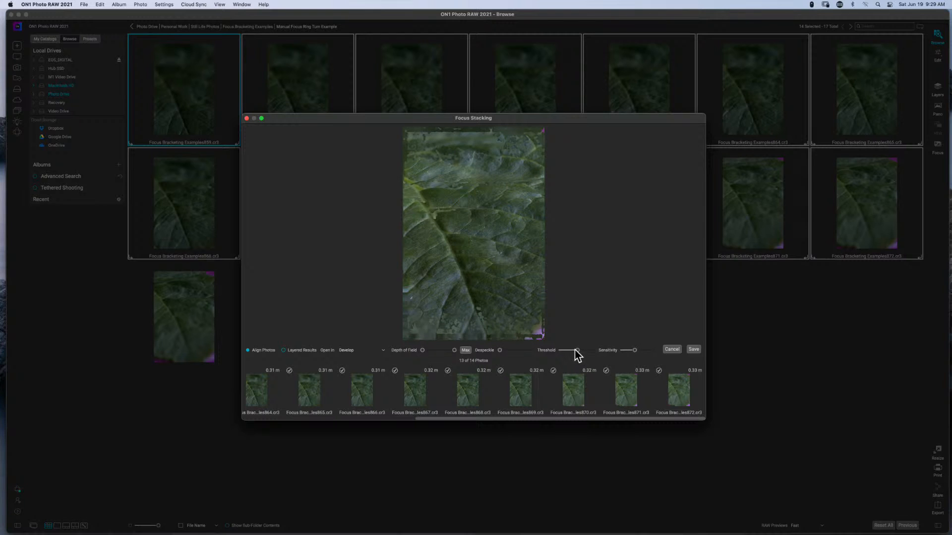
left_click_drag(577, 351, 568, 350)
left_click(628, 351)
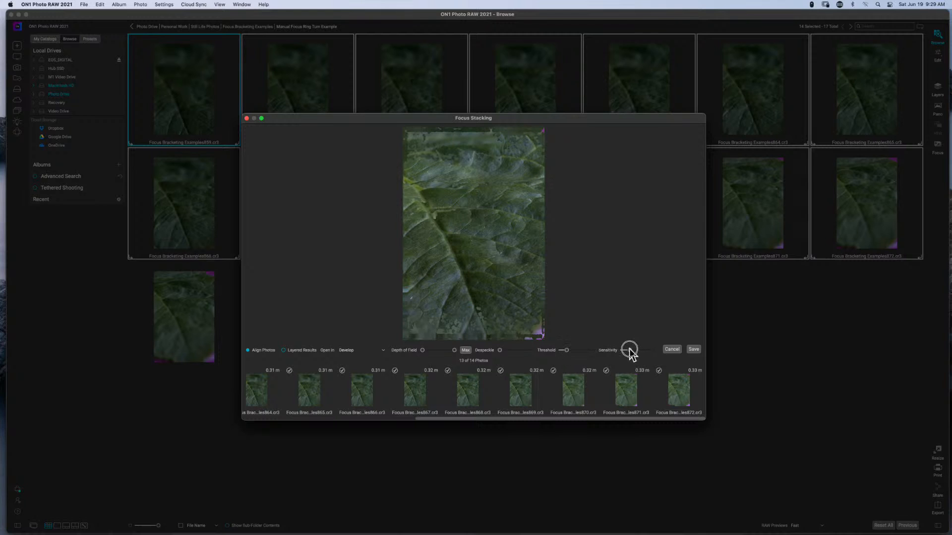
Try reducing the Depth of Field from its far end, and restore it to the maximum.
left_click(451, 350)
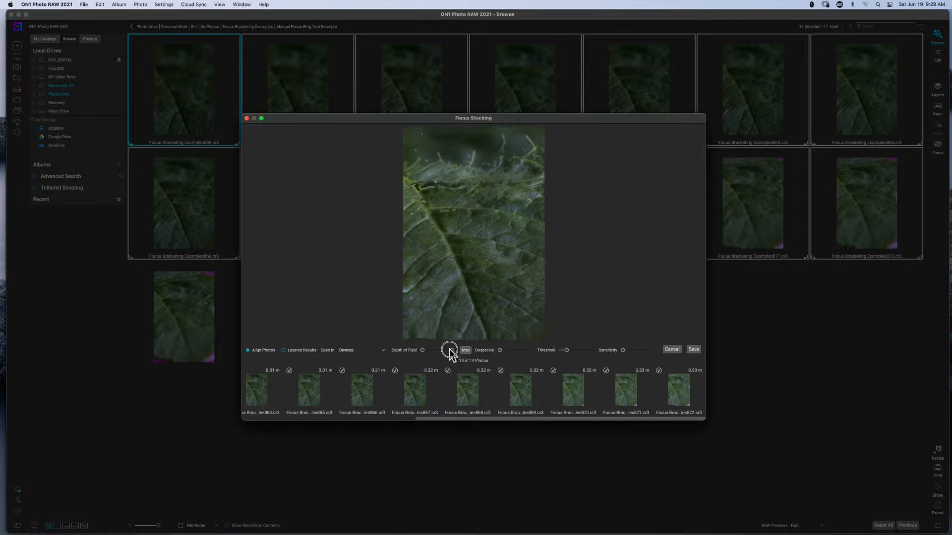
left_click_drag(451, 350, 465, 355)
left_click(454, 351)
left_click_drag(454, 353, 428, 355)
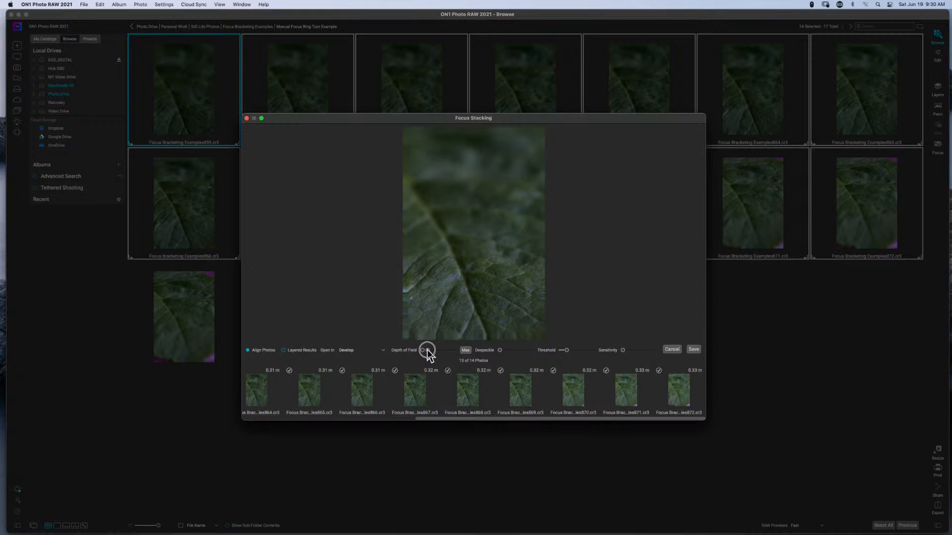
left_click_drag(428, 352, 484, 357)
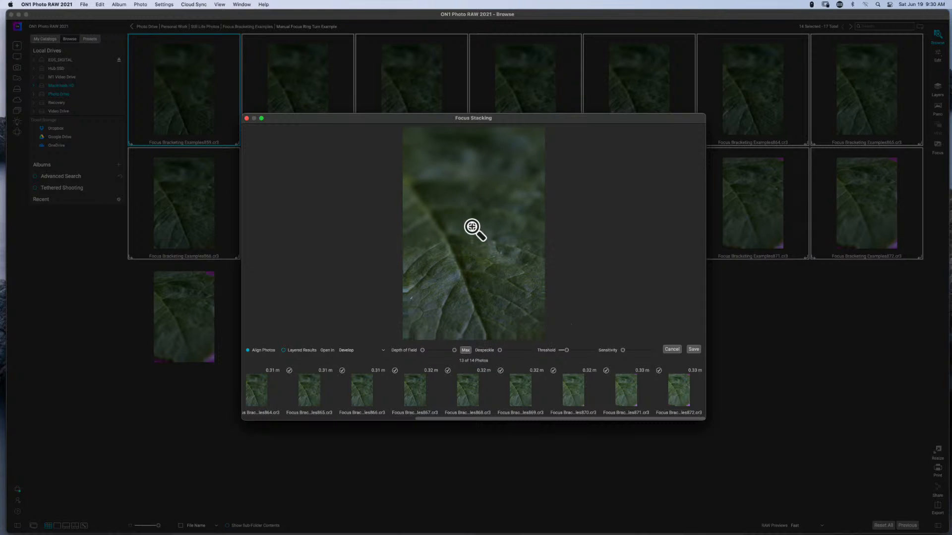
left_click(465, 349)
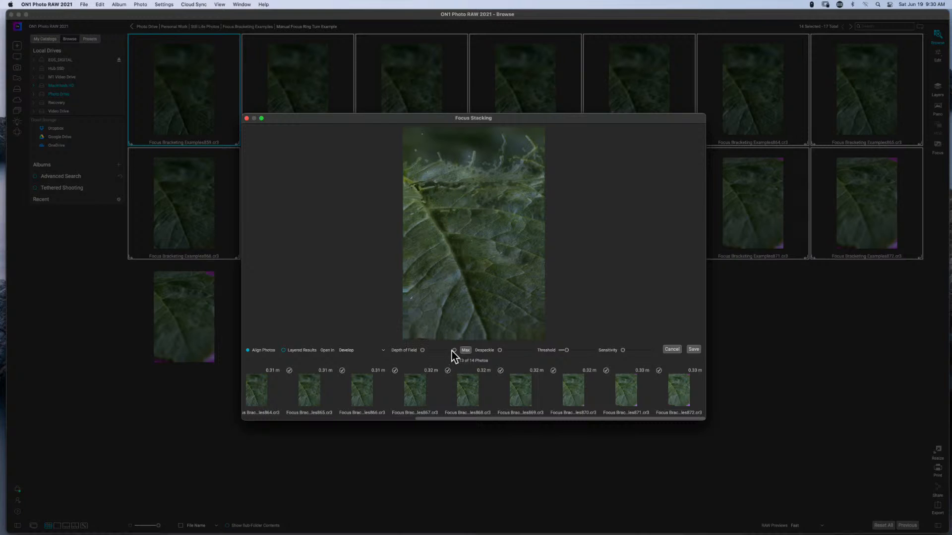
Narrow the Depth of Field range slightly from both the near and far ends.
left_click(427, 351)
left_click(422, 351)
left_click_drag(422, 351, 486, 355)
left_click(454, 350)
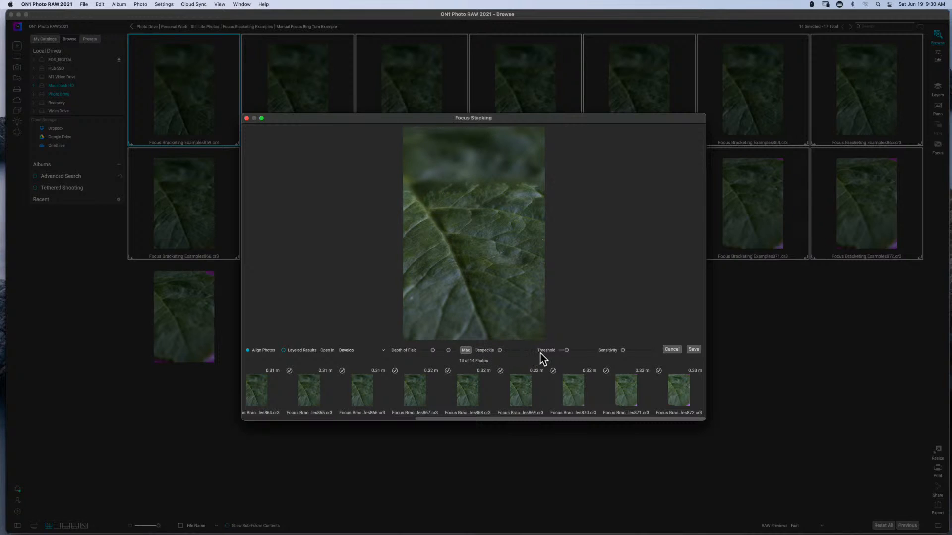
Try the minimum Threshold with higher Despeckle and Sensitivity on the leaf stack, and close Focus Stacking without saving.
left_click_drag(565, 351, 538, 351)
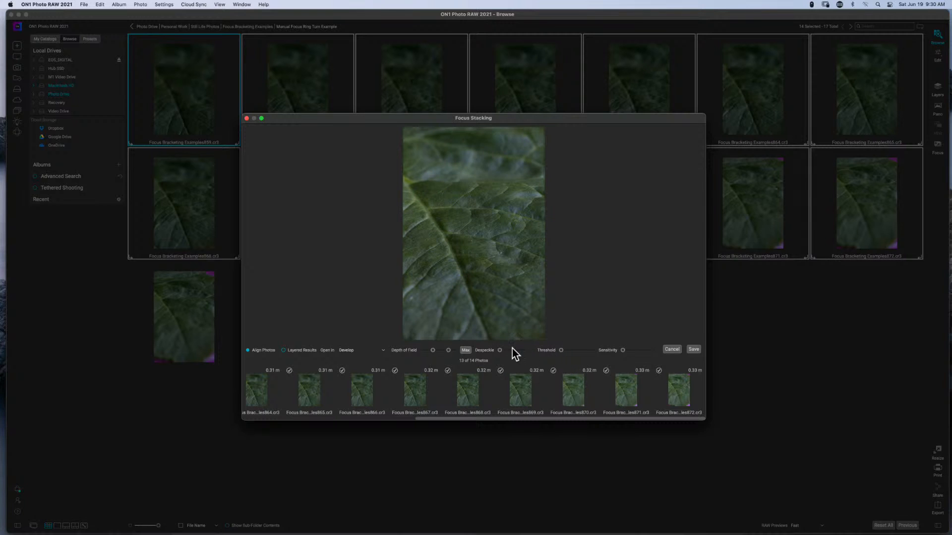
left_click_drag(499, 350, 517, 352)
left_click_drag(622, 351, 638, 352)
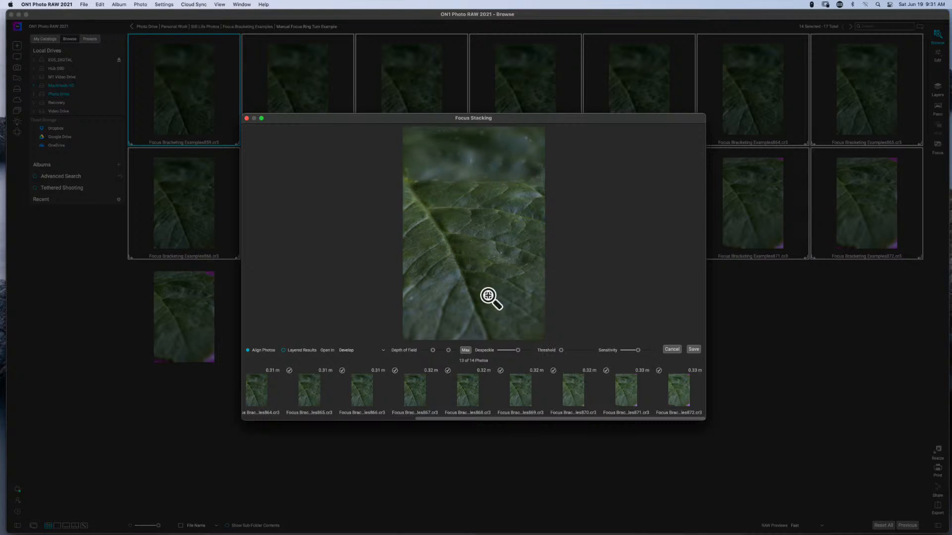
left_click(671, 350)
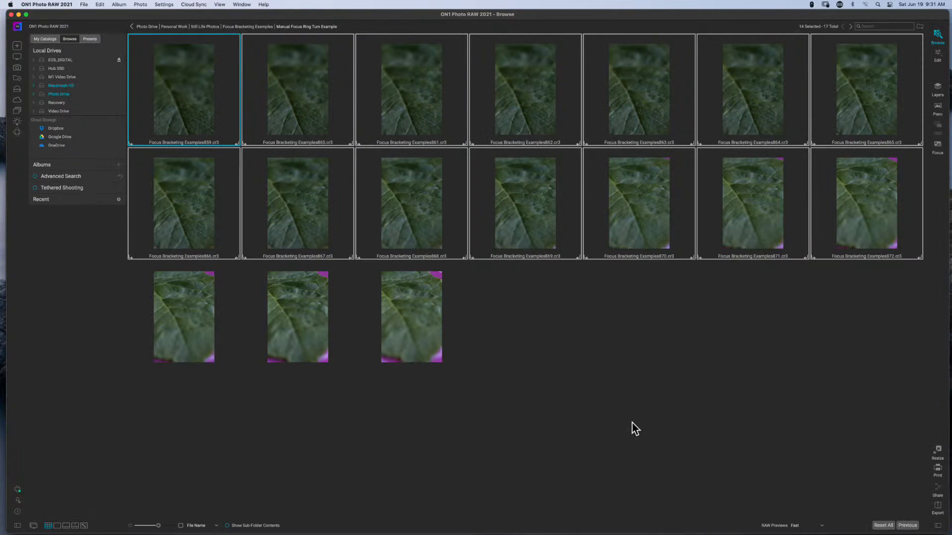
Browse the photos in the Salt Peper and Leaf Focus Bracket 1 folder and view the first one enlarged.
left_click(534, 320)
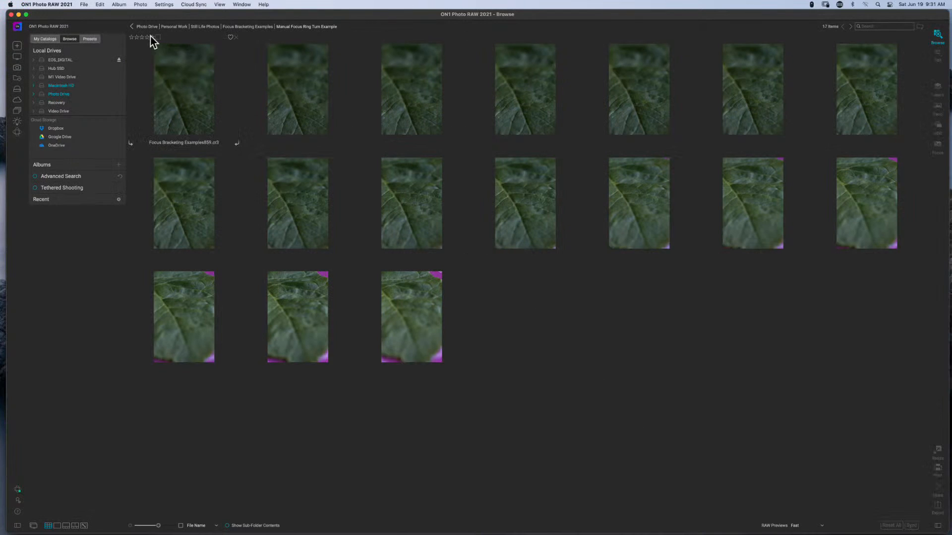
left_click(258, 28)
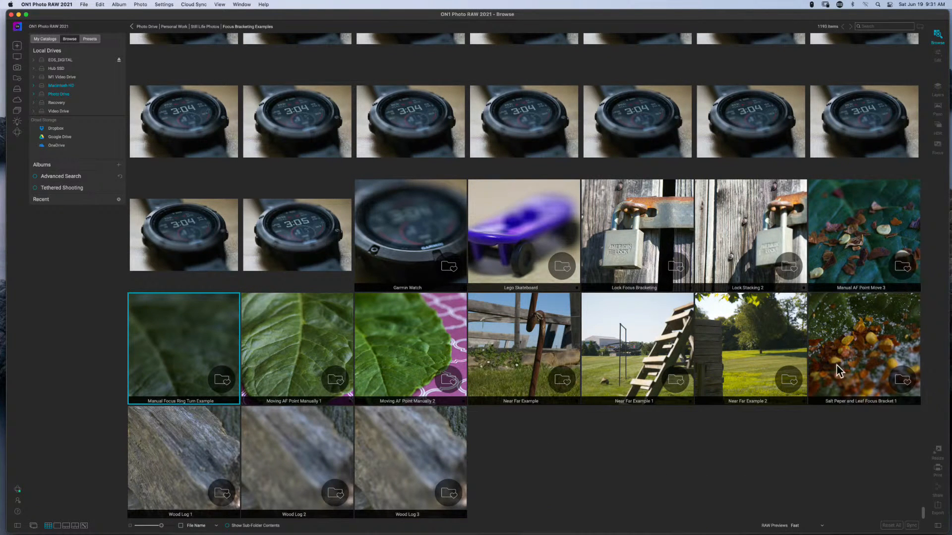
left_click(852, 349)
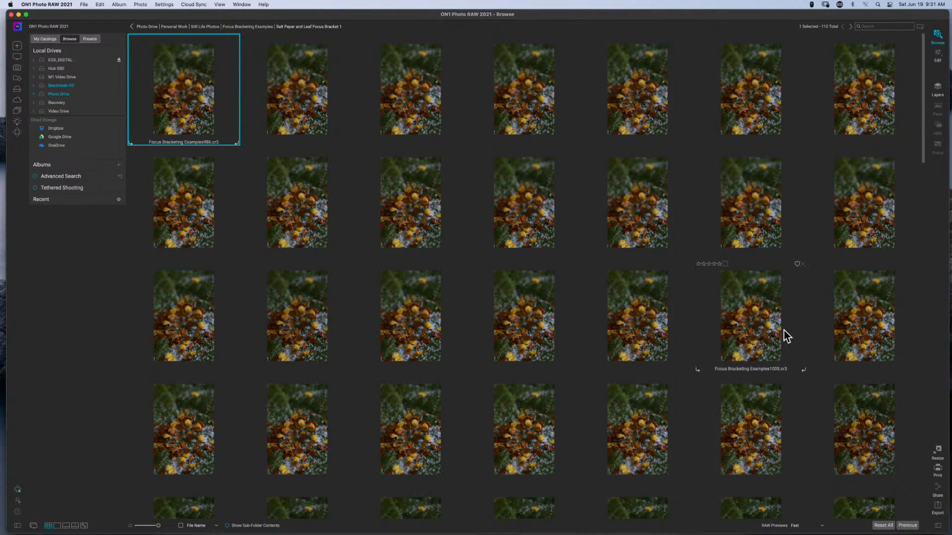
left_click_drag(924, 161, 894, 26)
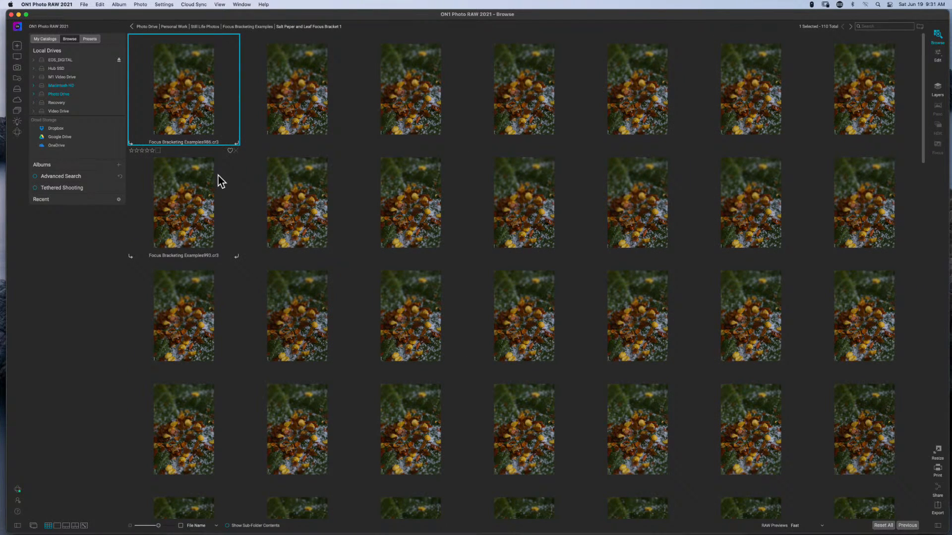
left_click(59, 526)
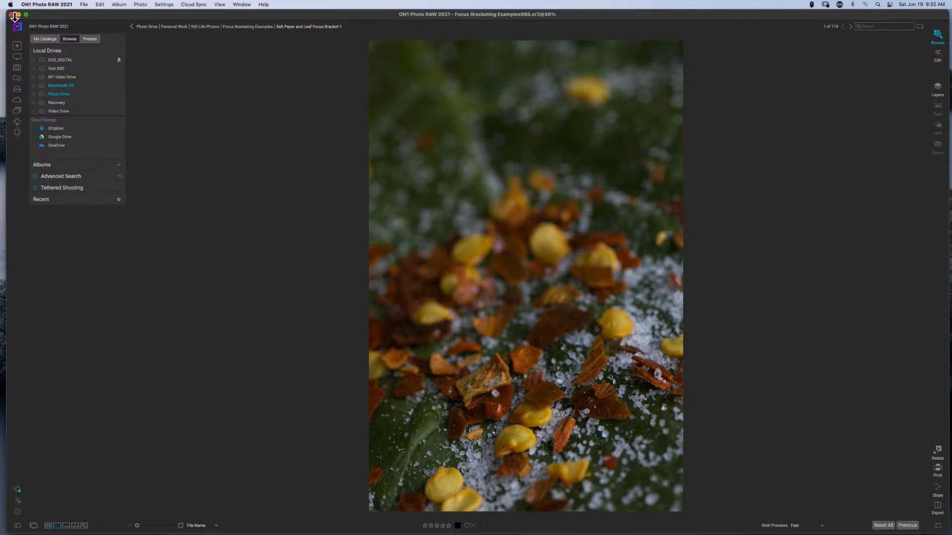
Switch to Affinity Photo and close the merged fence document without saving it.
left_click(18, 14)
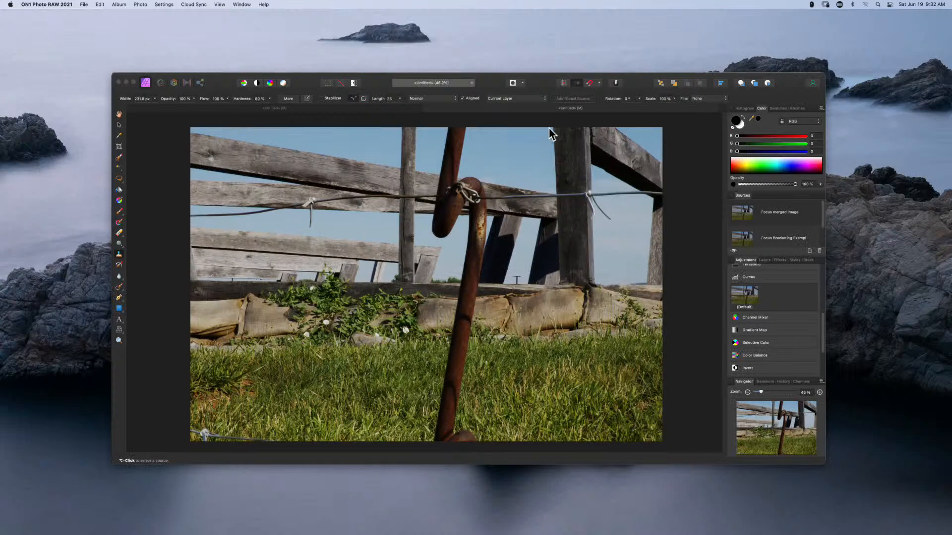
left_click_drag(536, 80, 532, 67)
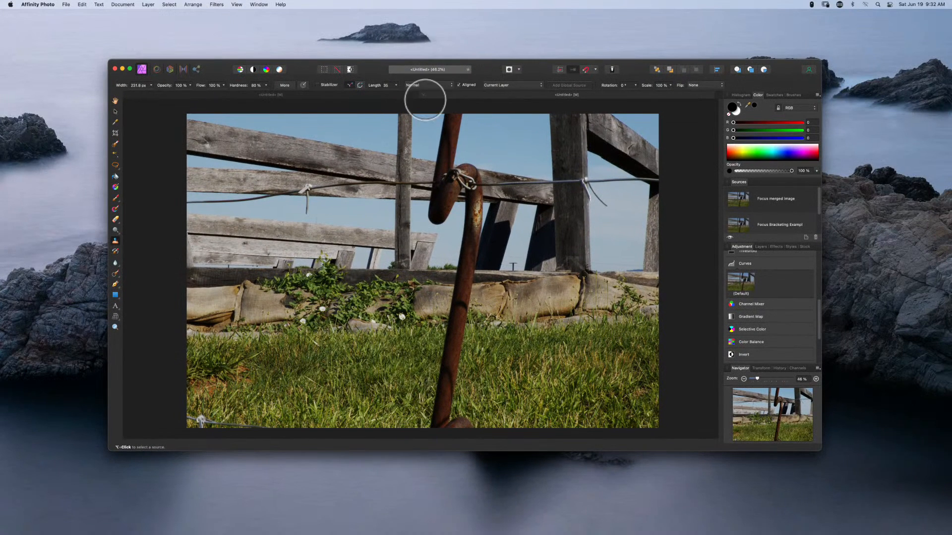
left_click(423, 95)
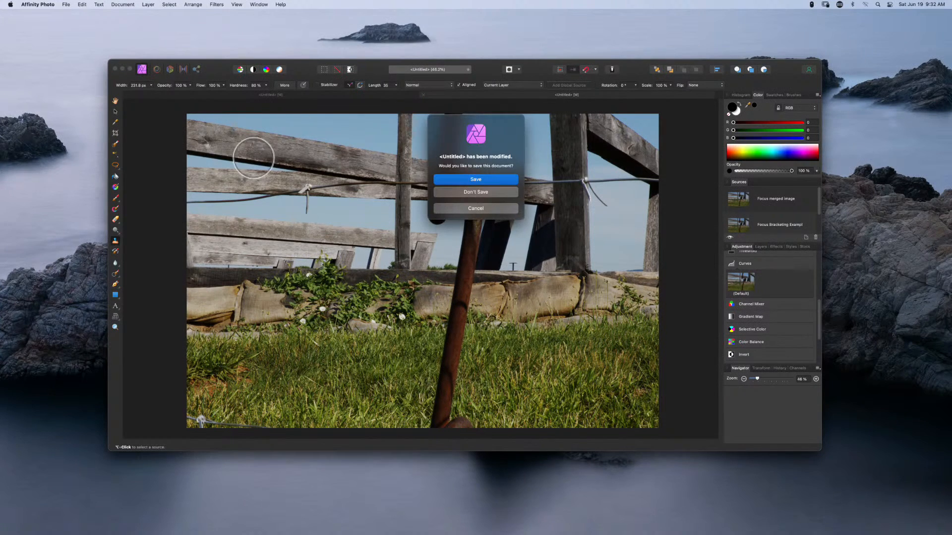
left_click(445, 192)
key("j")
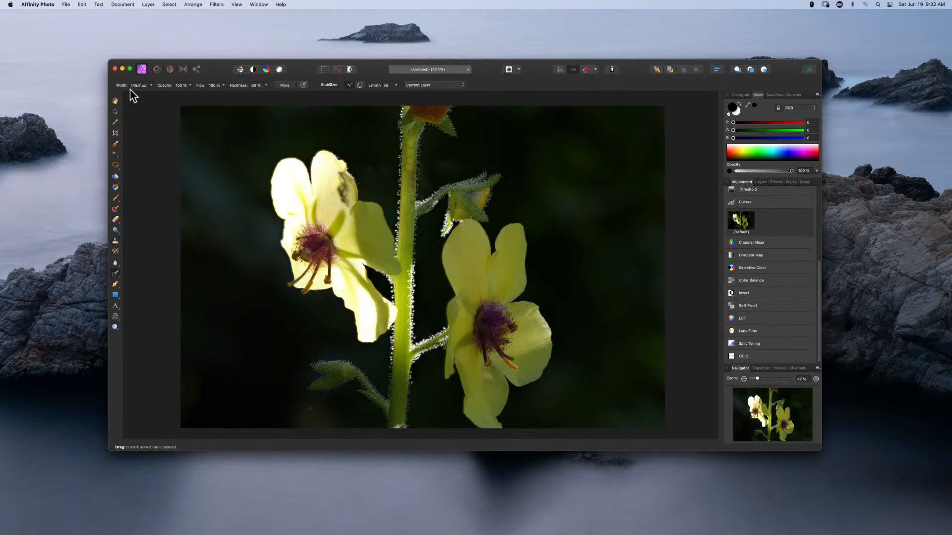
Start a new focus merge and browse to the Salt Peper and Leaf Focus Bracket 1 folder for its source images.
left_click(66, 5)
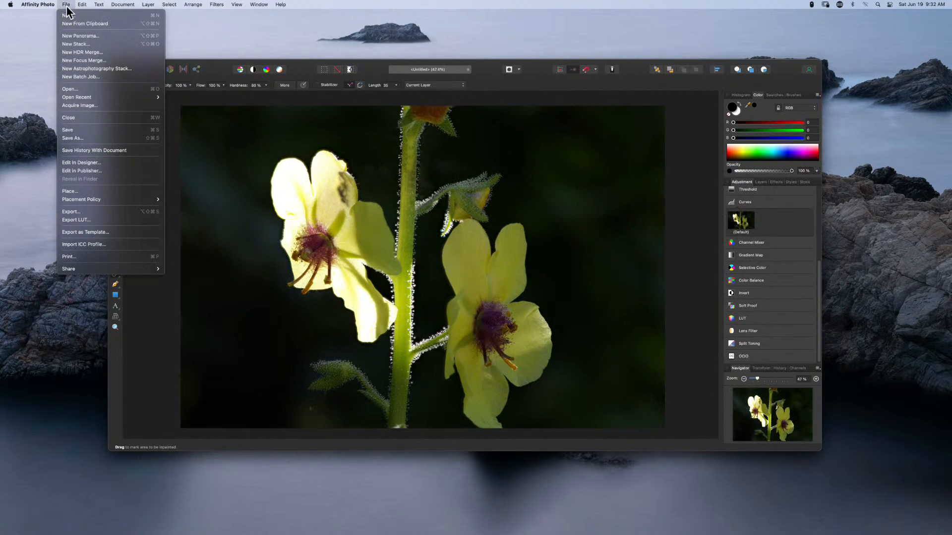
left_click(97, 61)
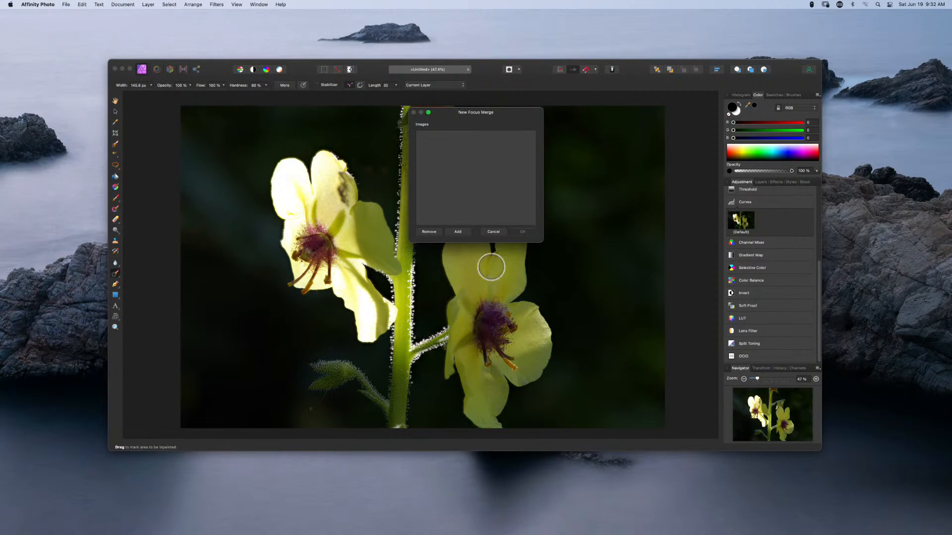
left_click(462, 233)
left_click(508, 128)
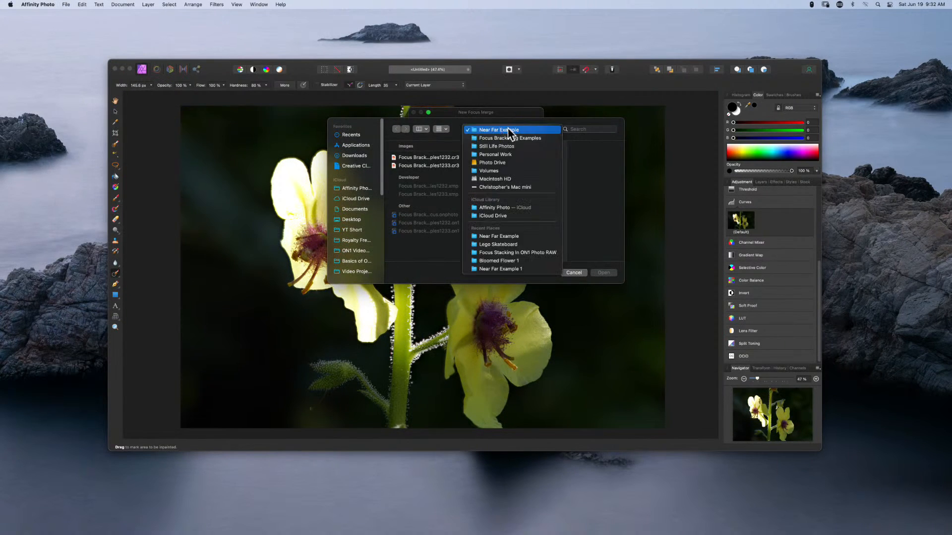
left_click(506, 139)
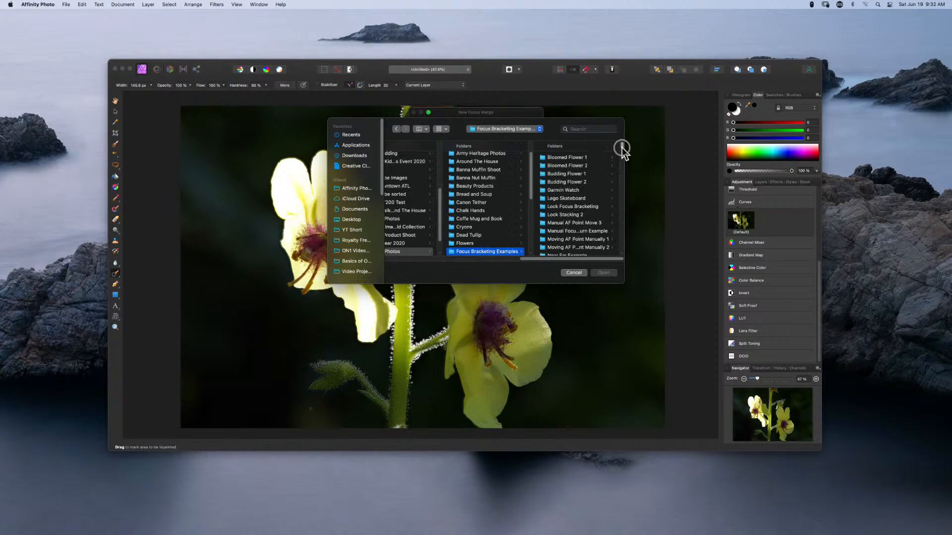
mouse_move(622, 148)
left_mouse_down()
mouse_move(620, 243)
mouse_move(622, 144)
left_mouse_up()
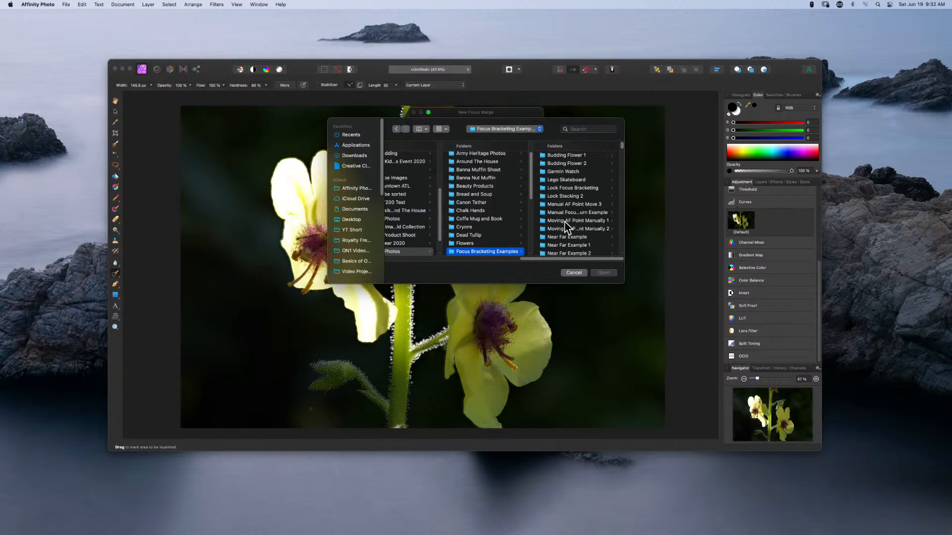
scroll(565, 221, "down", 3)
left_click(581, 230)
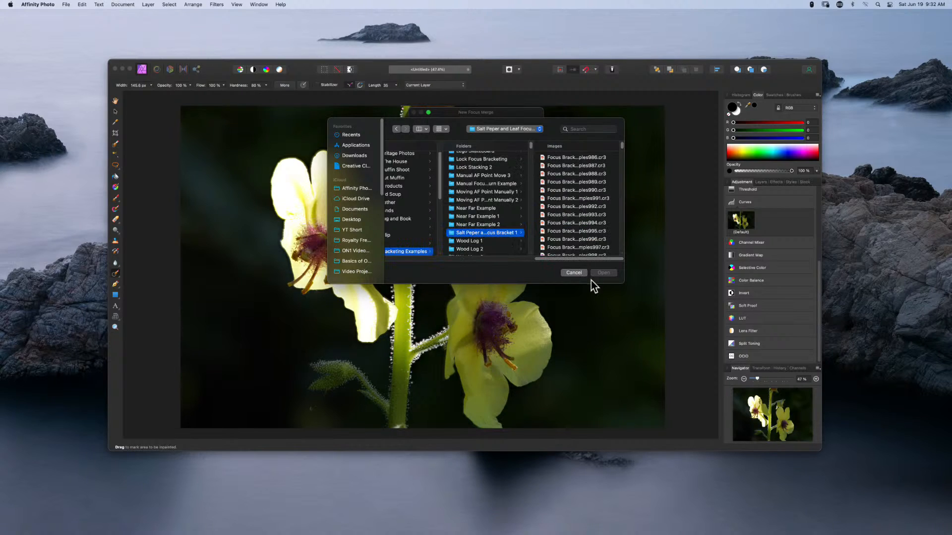
Add Focus Bracketing Examples986.cr3 through Focus Bracketing Examples1095.cr3 to the focus merge and run it.
left_click(582, 158)
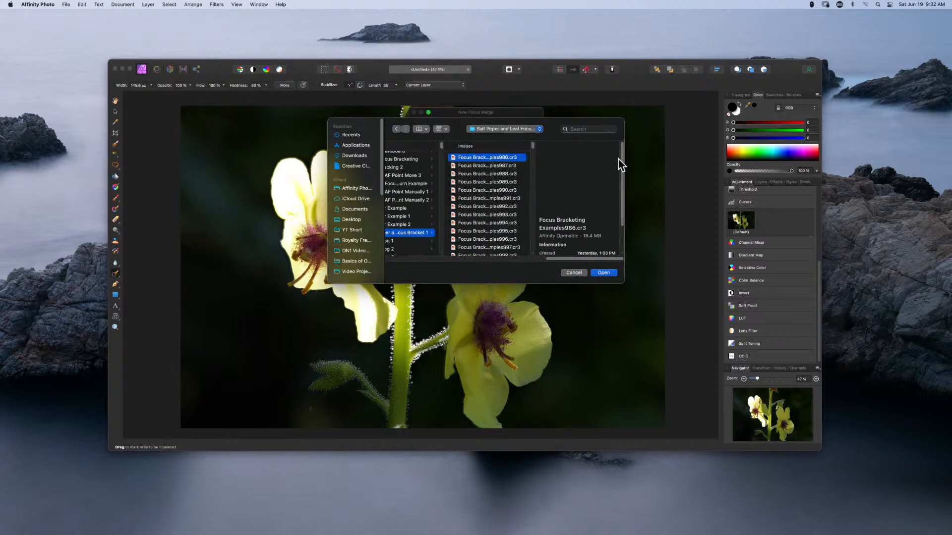
left_click_drag(533, 145, 535, 178)
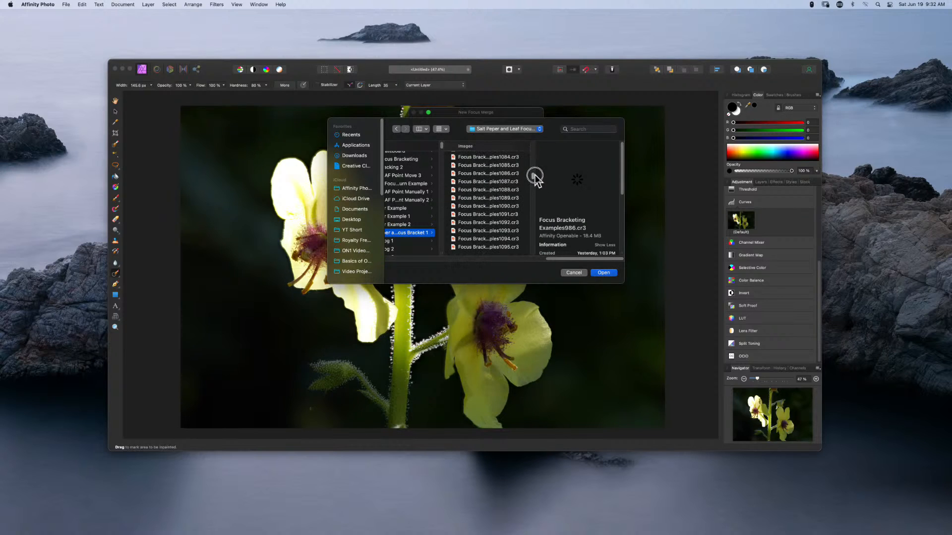
left_click(499, 248, "shift")
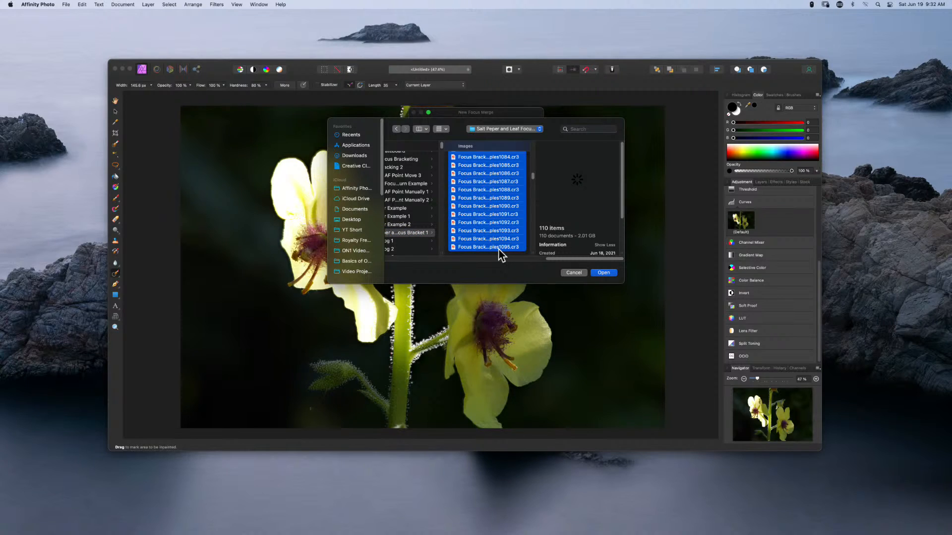
left_click(600, 274)
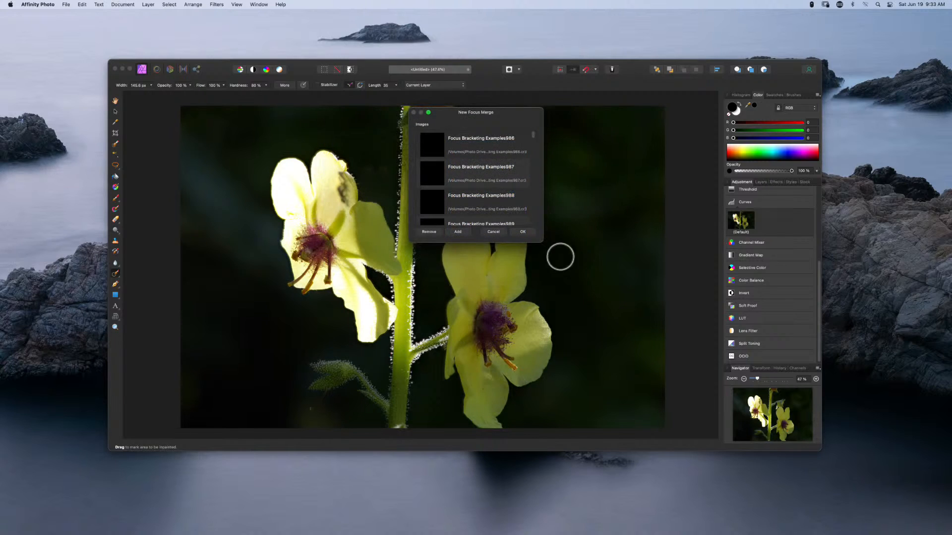
left_click(522, 231)
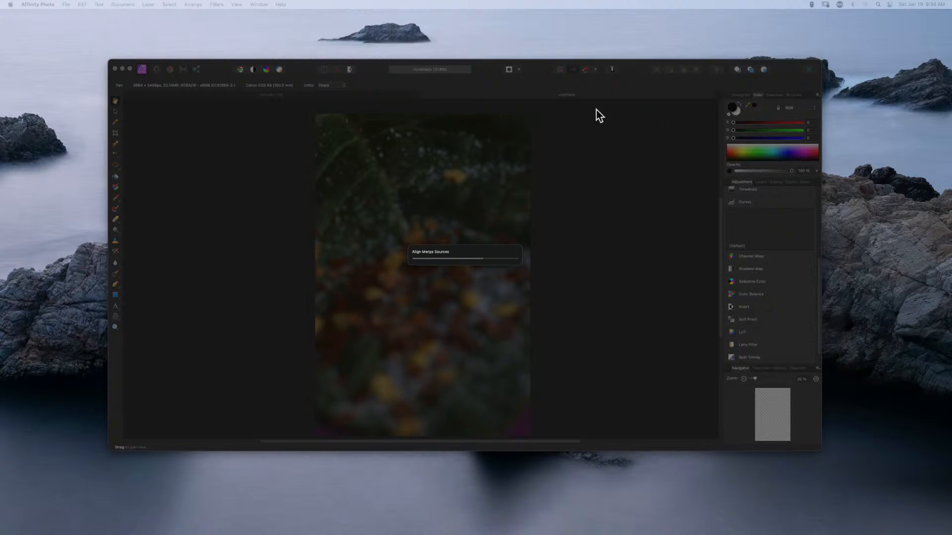
left_click(487, 87)
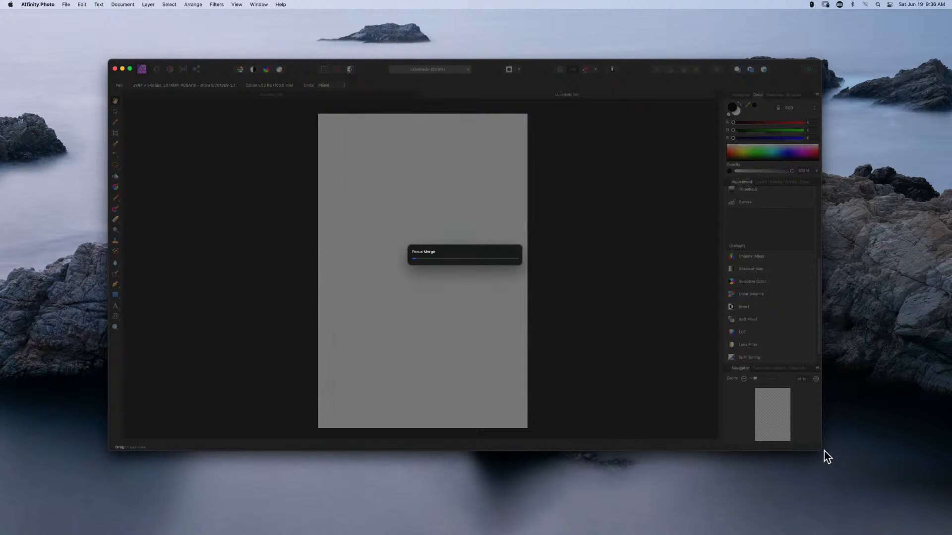
Enlarge the application window to nearly fill the screen and magnify the merged salt and pepper image to 60%.
left_click_drag(821, 450, 943, 515)
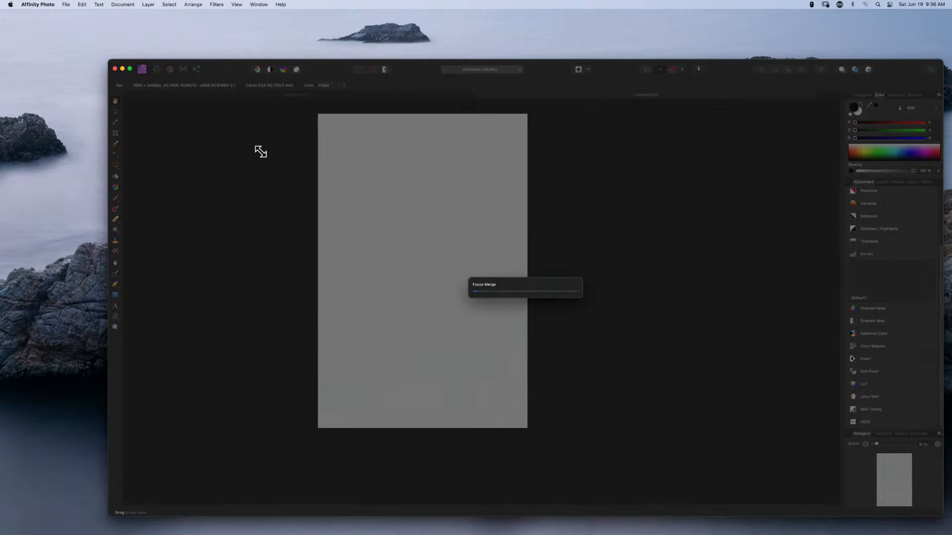
left_click_drag(109, 60, 7, 16)
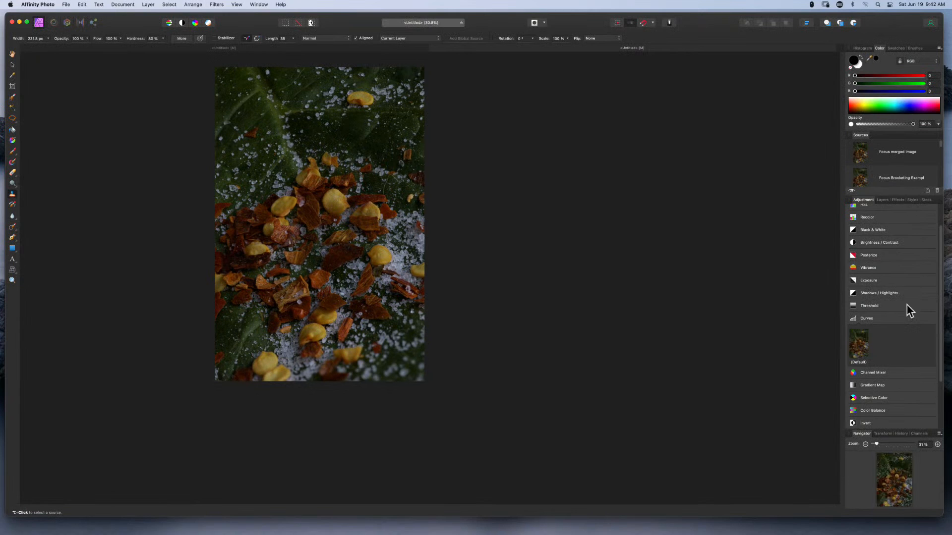
left_click_drag(877, 444, 880, 445)
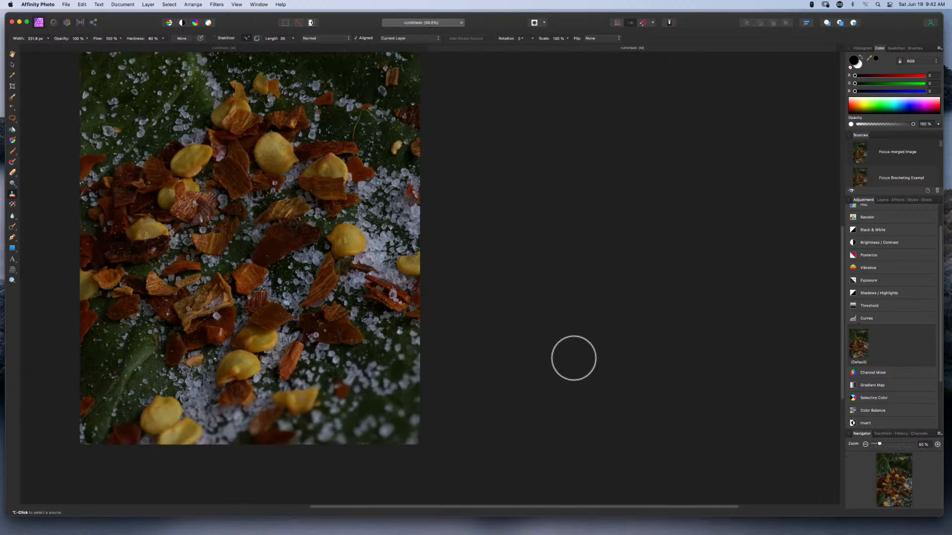
Examine the sharpness of the merged salt and pepper image at 100% and 150% magnification, and return to the whole-image view.
key("v")
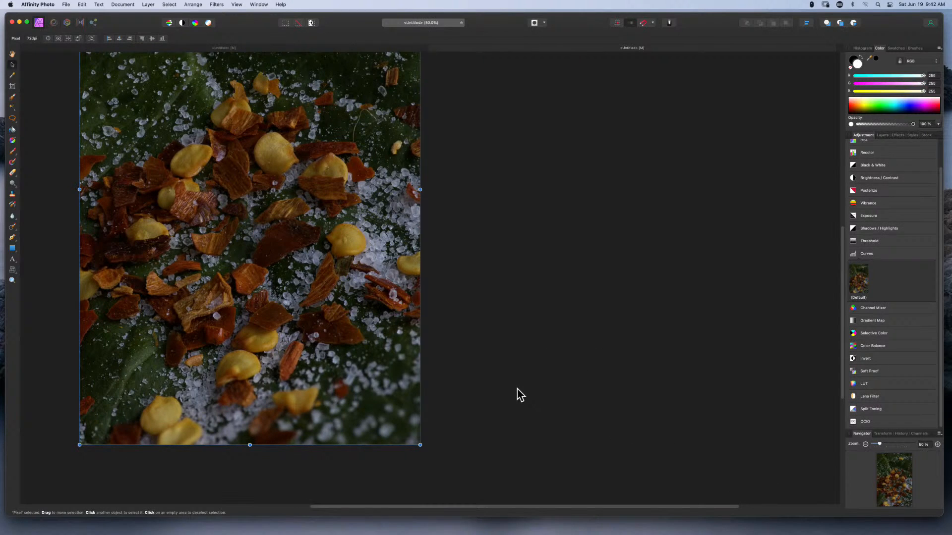
left_click(12, 53)
left_click_drag(317, 257, 476, 323)
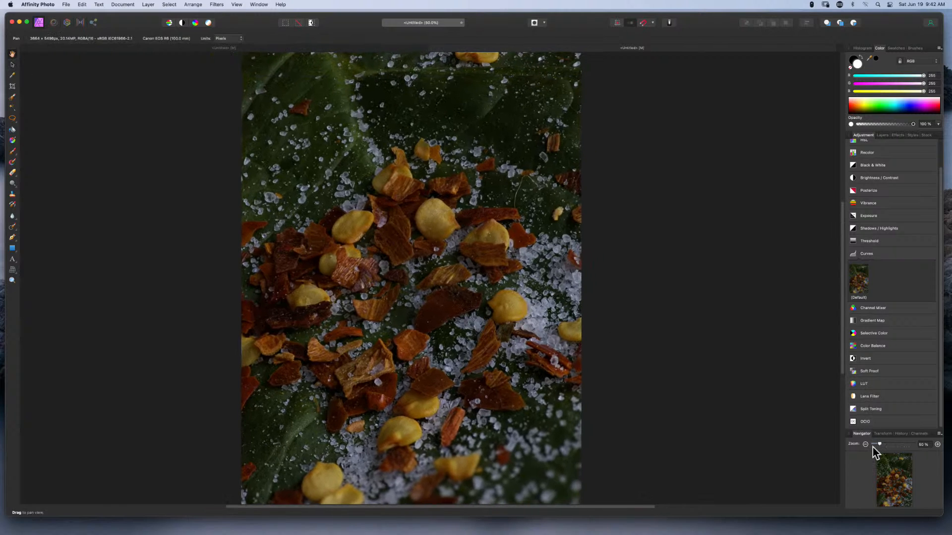
left_click_drag(878, 445, 876, 443)
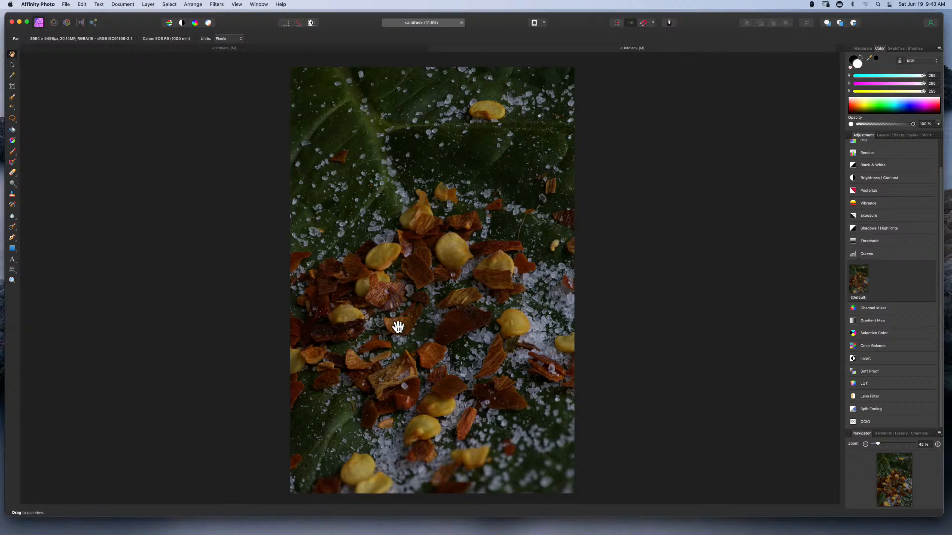
key("z")
left_click_drag(419, 312, 610, 315)
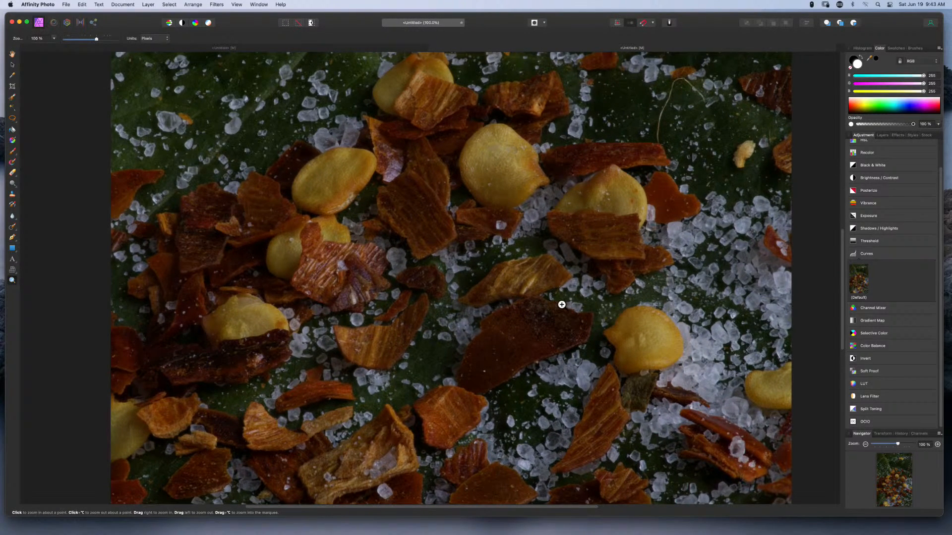
key("space")
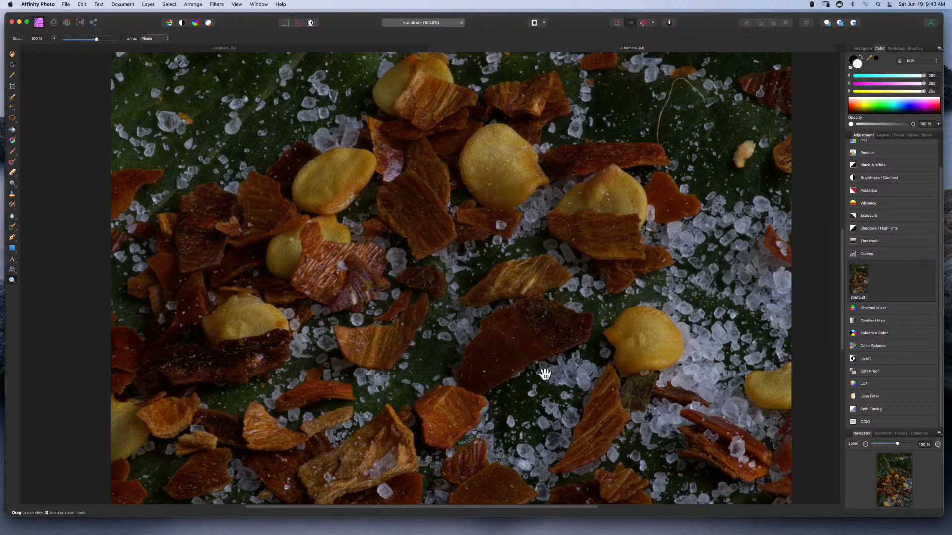
left_click_drag(546, 374, 604, 386)
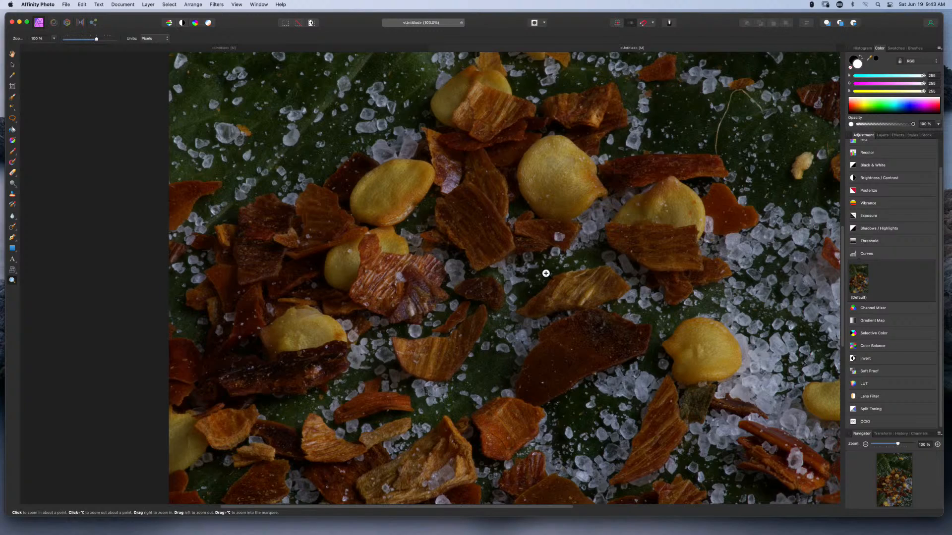
left_click(547, 302)
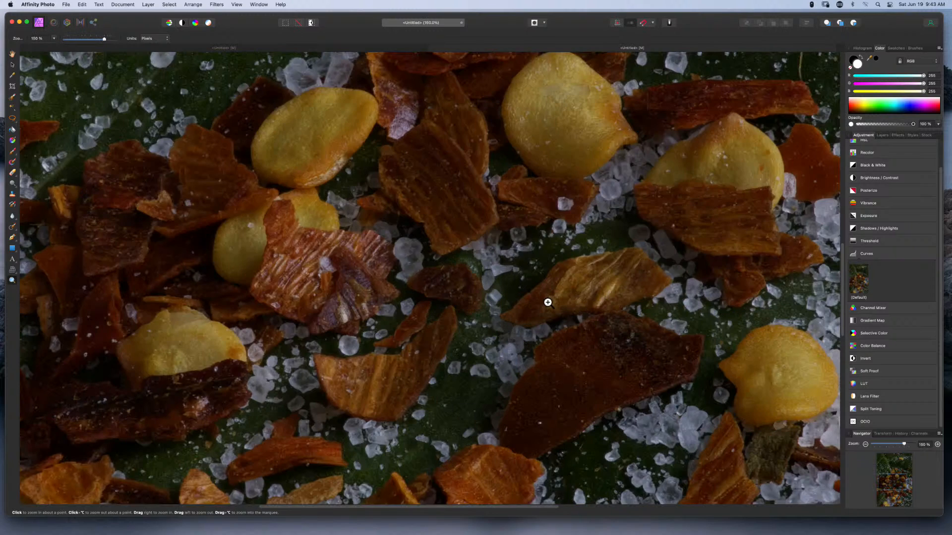
key("super+0")
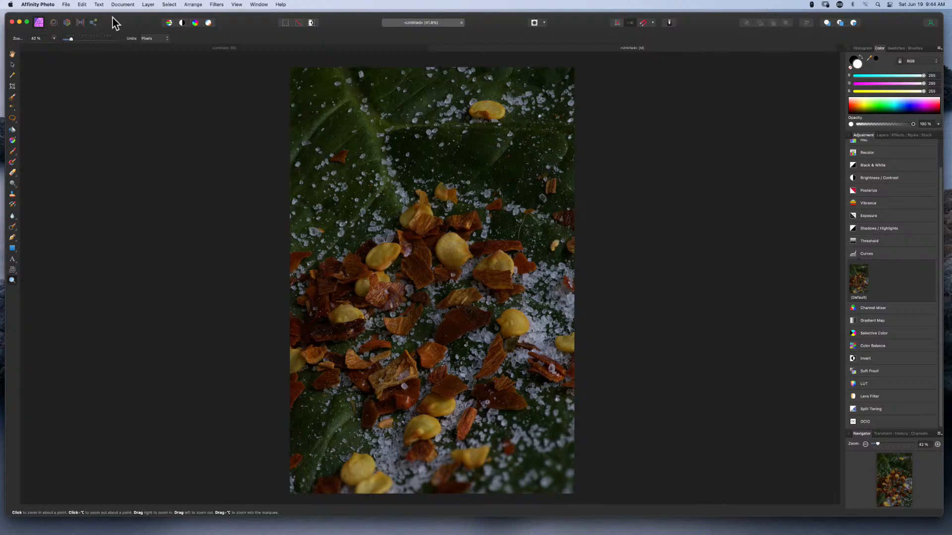
Export the merged image as a TIFF RGB 16-bit file named "Affinity Photo 110 Image stack" in the Garmin Watch folder.
left_click(67, 5)
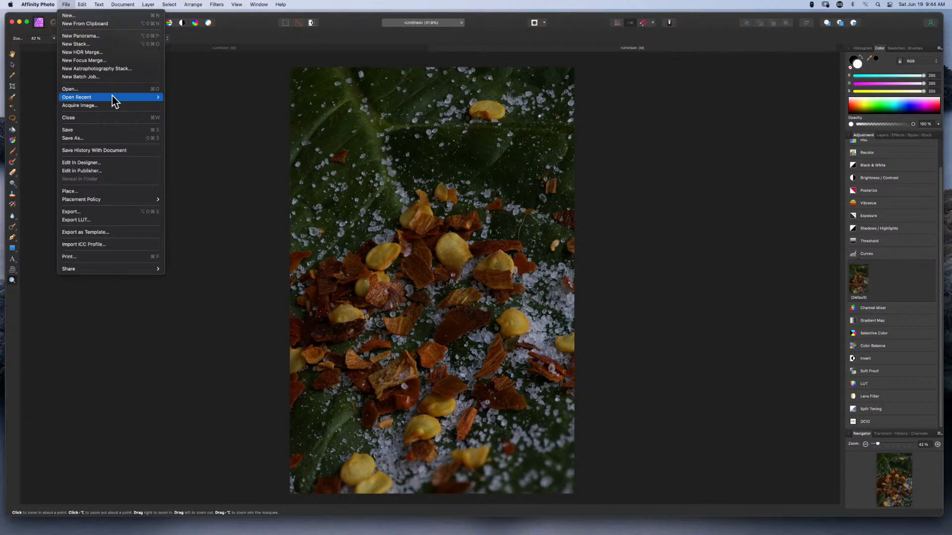
left_click(69, 212)
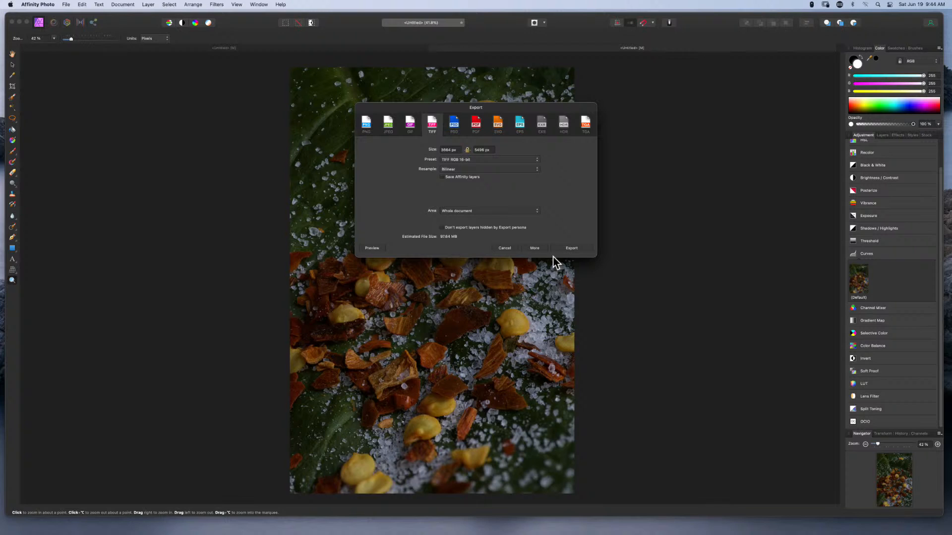
left_click(572, 250)
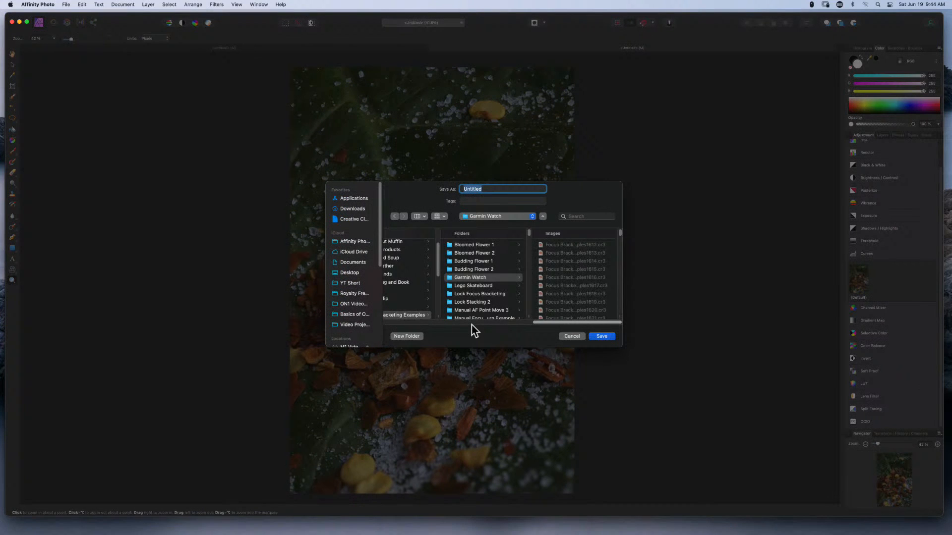
type("Affinity Photo Export")
key("BackSpace")
key("BackSpace")
key("BackSpace")
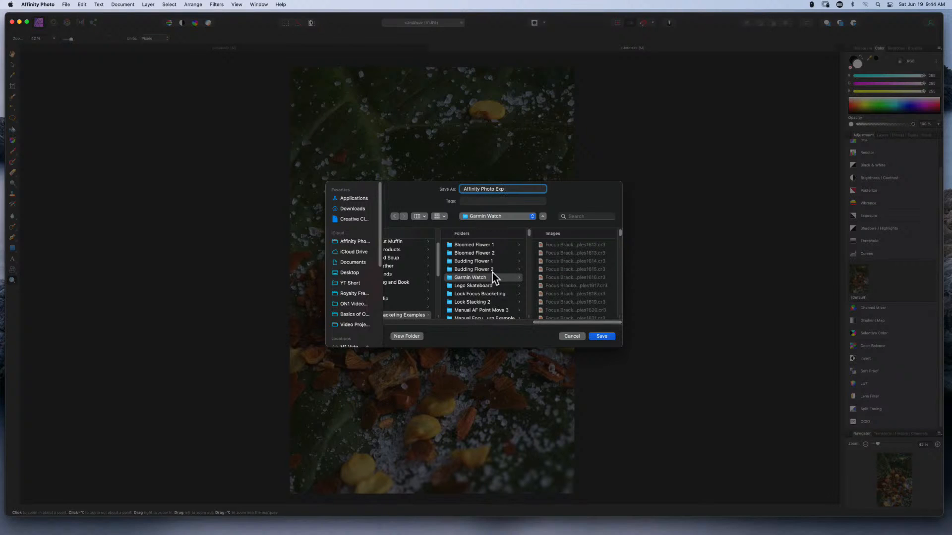
key("BackSpace")
key("BackSpace")
key("BackSpace")
type("110 Image stack")
key("Return")
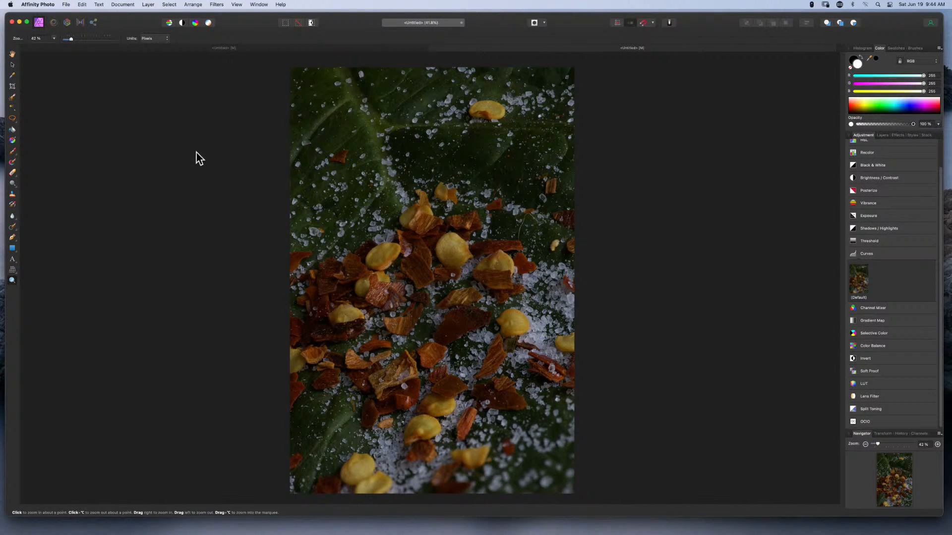
Save the document as "Salt and Peper Affinity Project" in the Salt Peper and Leaf Focus Bracket 1 folder.
left_click(66, 5)
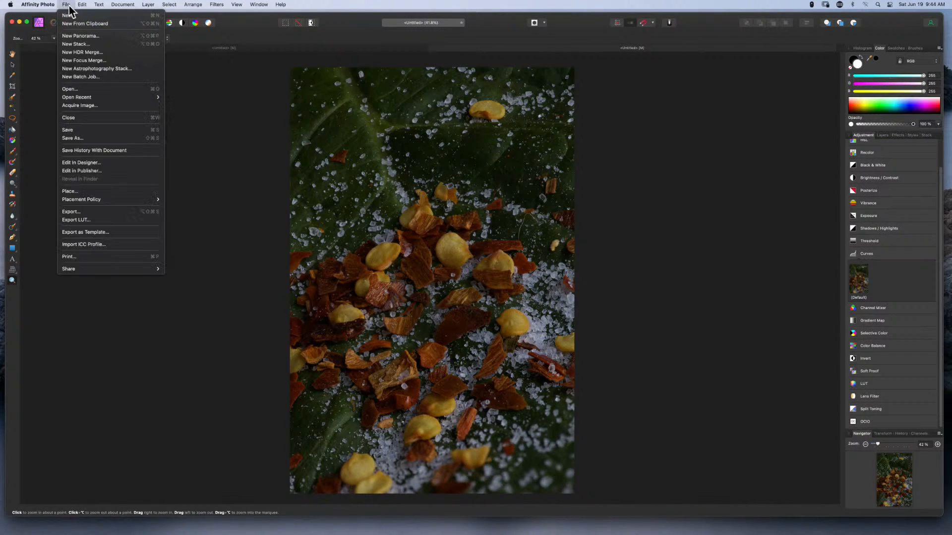
left_click(87, 138)
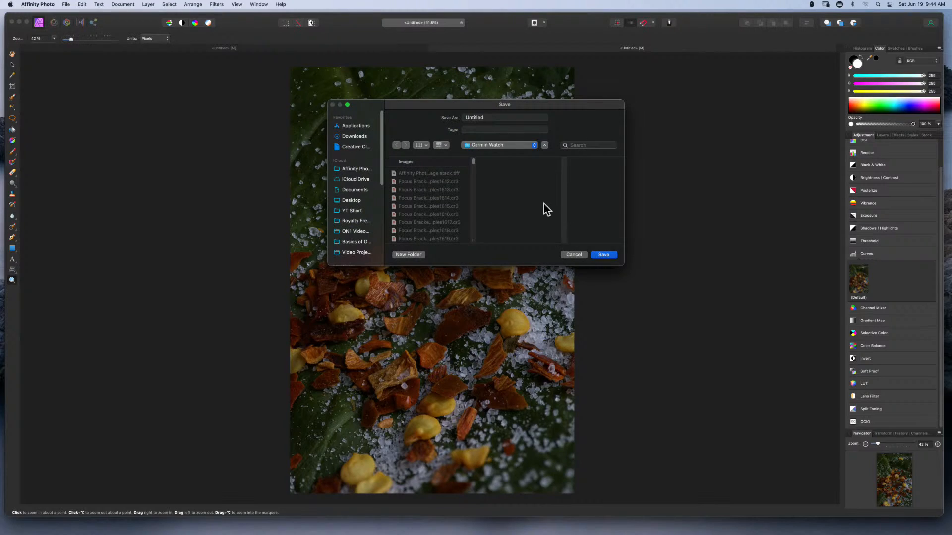
left_click(483, 146)
left_click(486, 153)
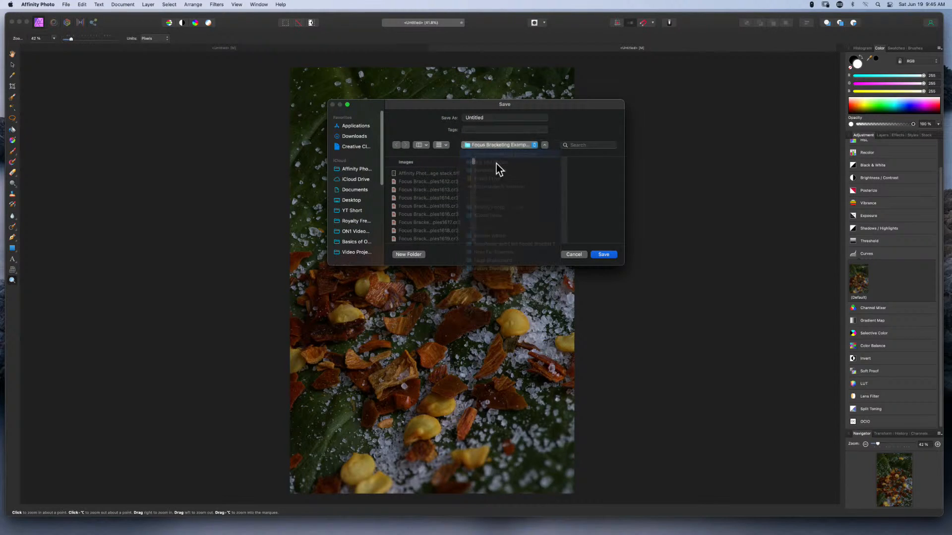
scroll(578, 226, "down", 5)
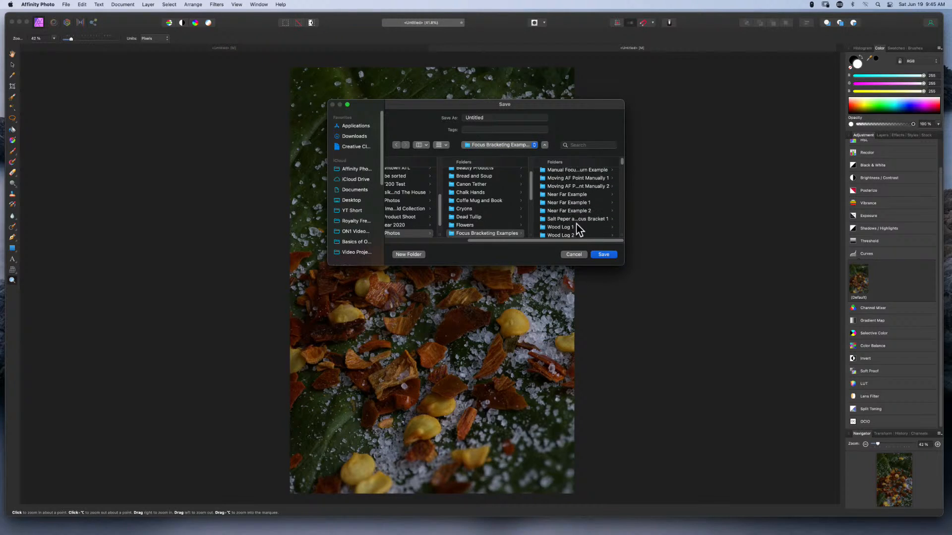
left_click(579, 228)
left_click(486, 119)
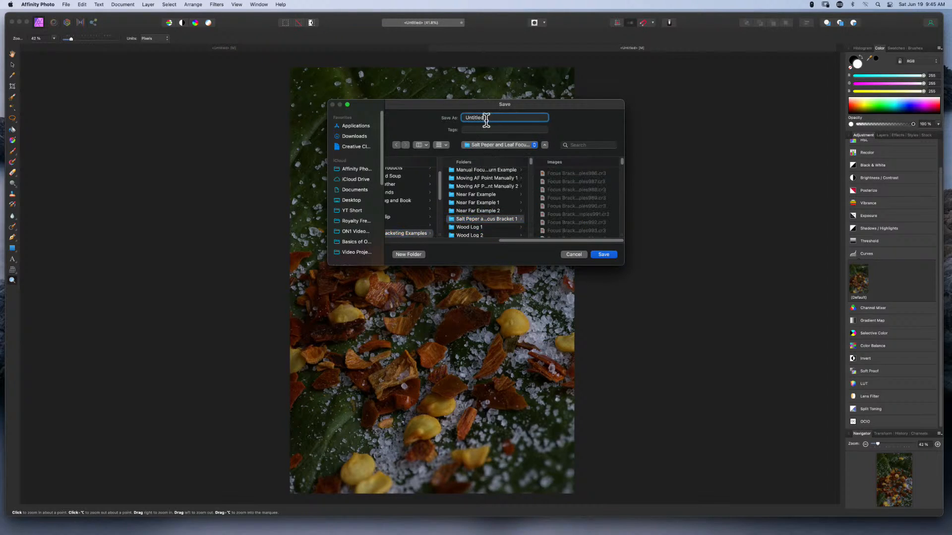
double_click(487, 119)
type("Salt and Peper Affinity Project")
key("Return")
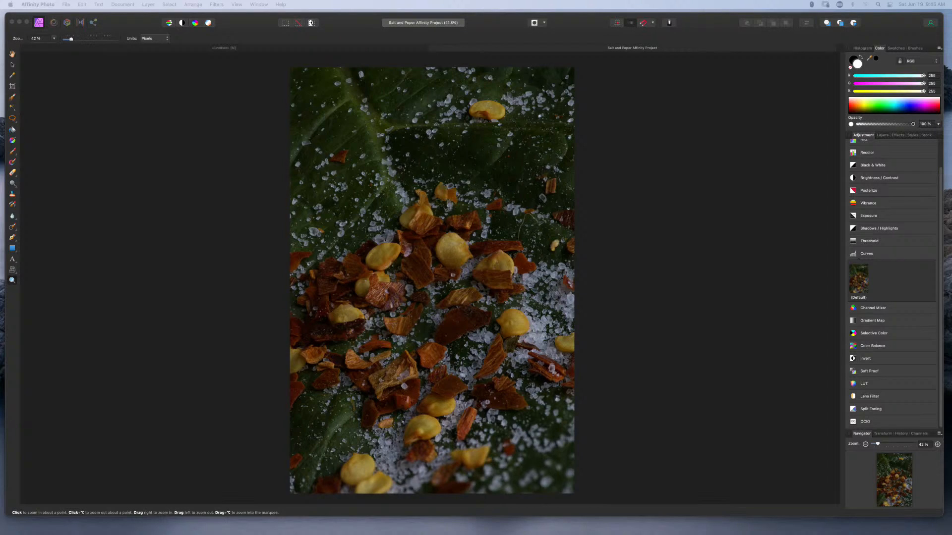
Check the saved project file's size in its Finder info window and close that window.
left_click_drag(569, 1, 664, 88)
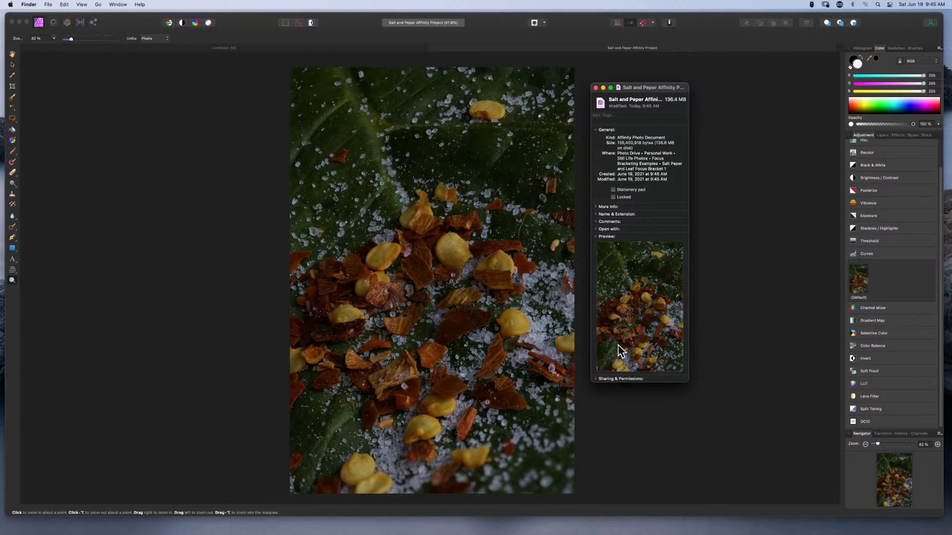
left_click(595, 87)
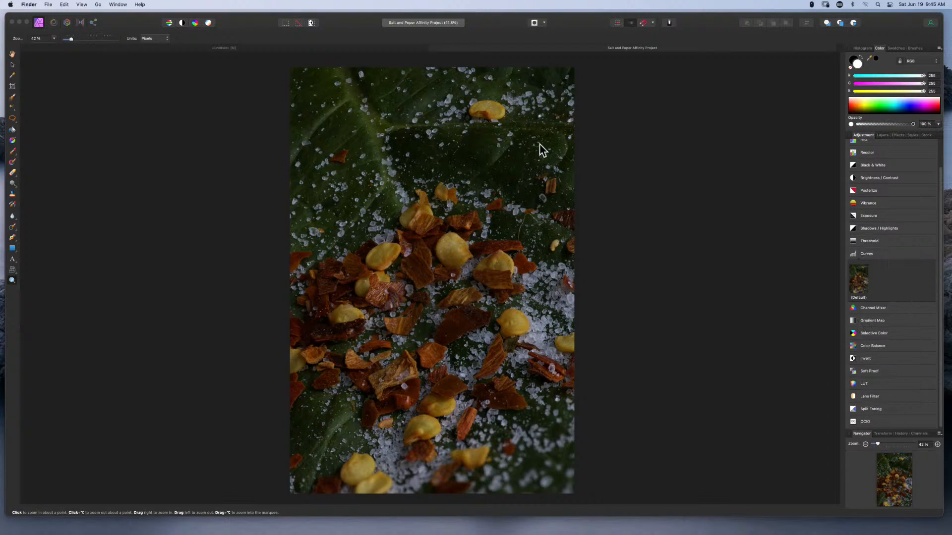
Switch to ON1 Photo RAW and look through the Salt Peper and Leaf Focus Bracket 1 folder for the exported stack.
mouse_move(533, 534)
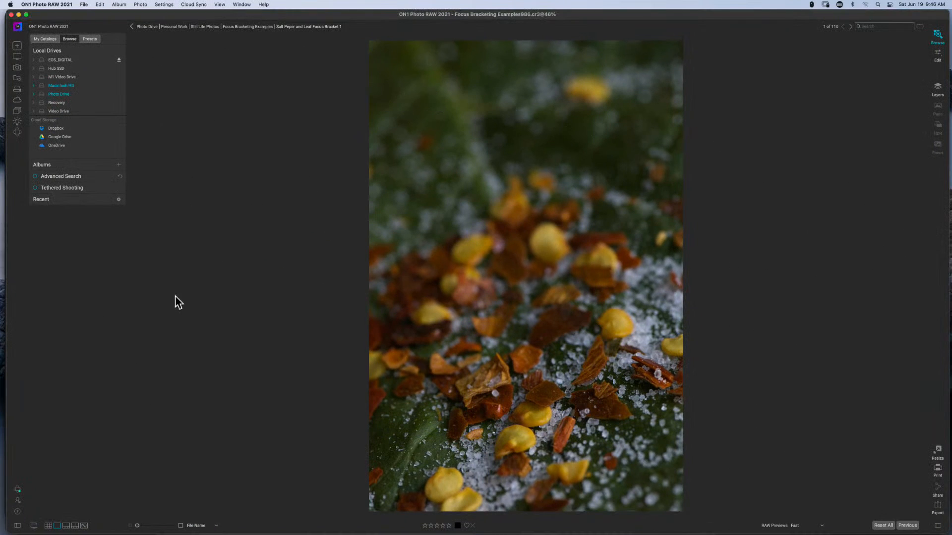
left_click(48, 527)
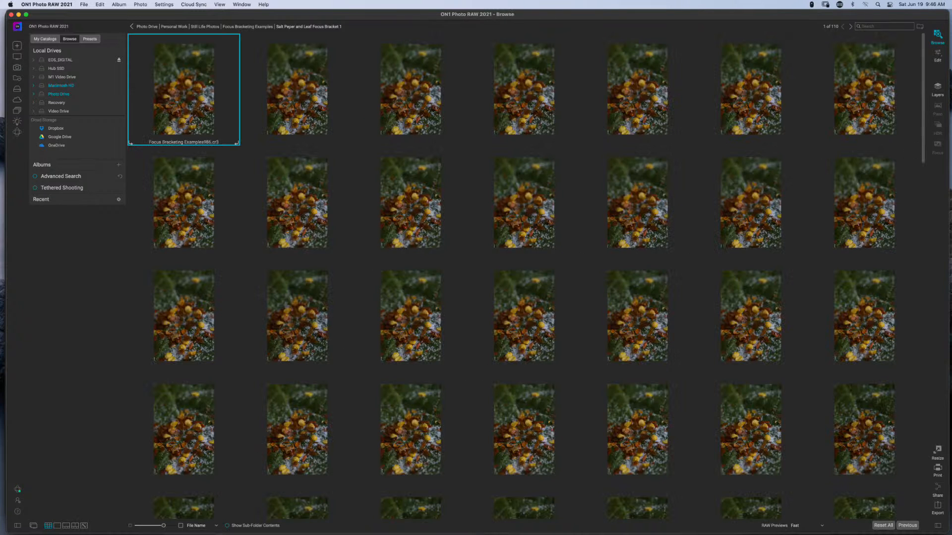
left_click_drag(924, 59, 907, 427)
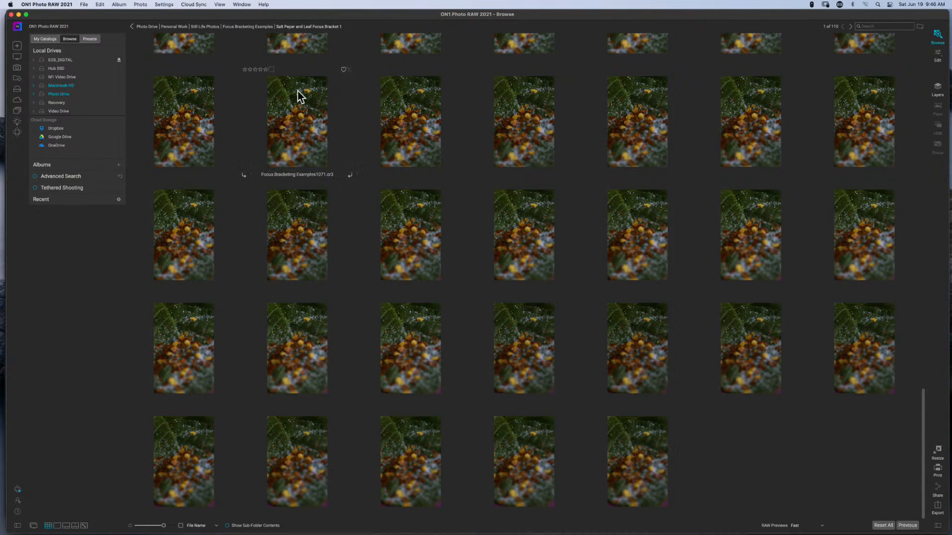
left_click(254, 27)
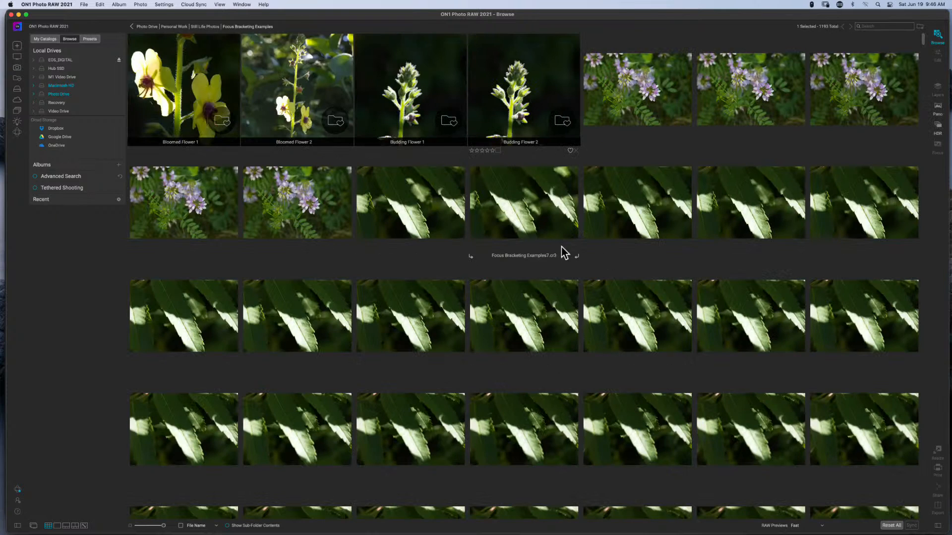
left_click_drag(923, 38, 929, 533)
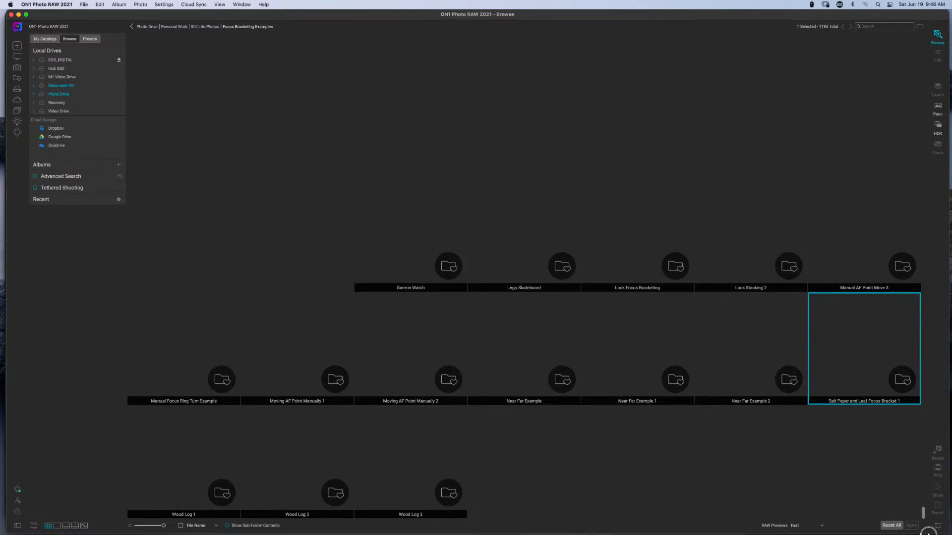
double_click(866, 349)
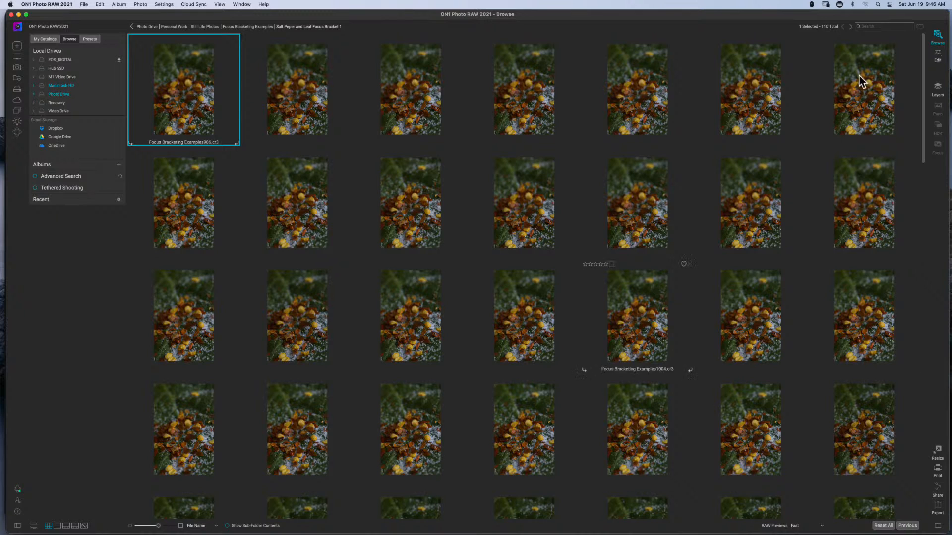
left_click_drag(920, 43, 932, 507)
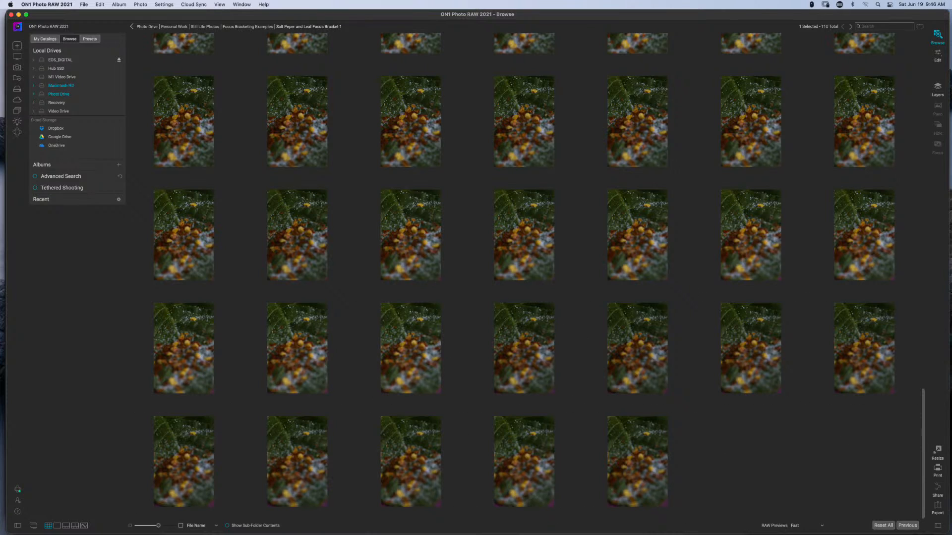
Switch to Affinity Photo and export the image as a TIFF RGB 16-bit named "Salt and Peper Affinity 110 Stack" in Salt Peper and Leaf Focus Bracket 1.
mouse_move(443, 530)
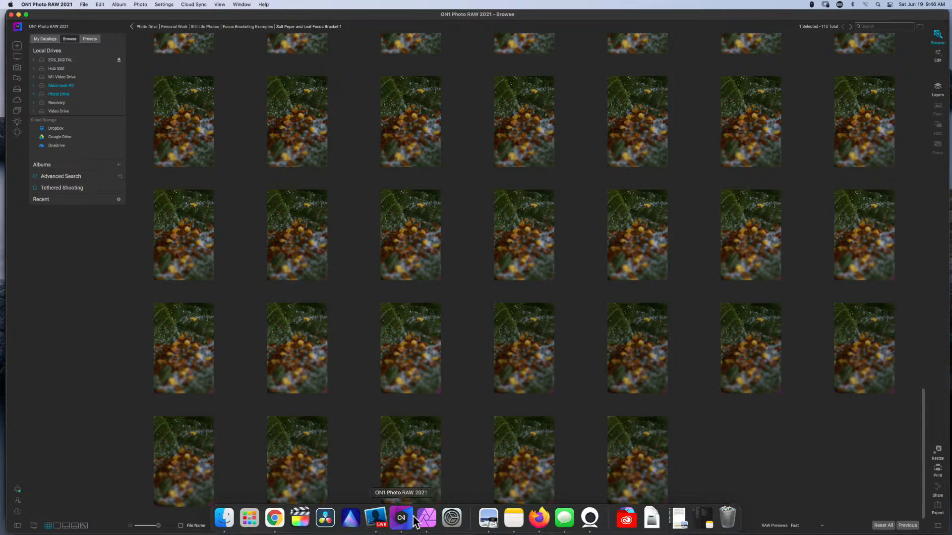
left_click(427, 518)
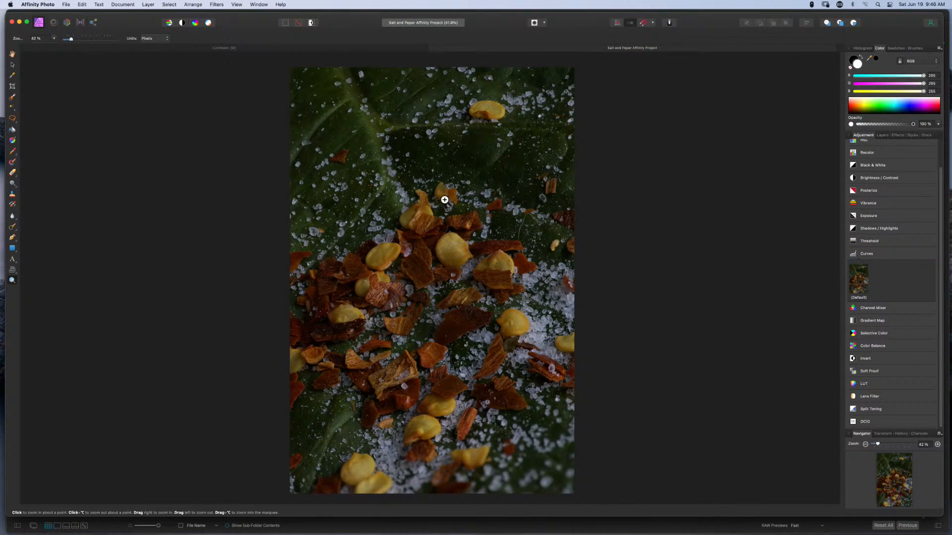
left_click(66, 5)
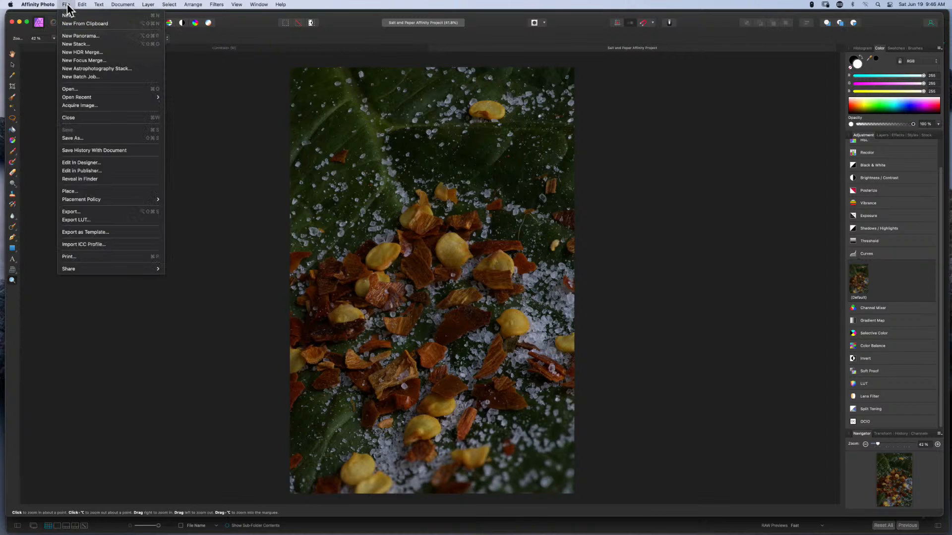
left_click(88, 214)
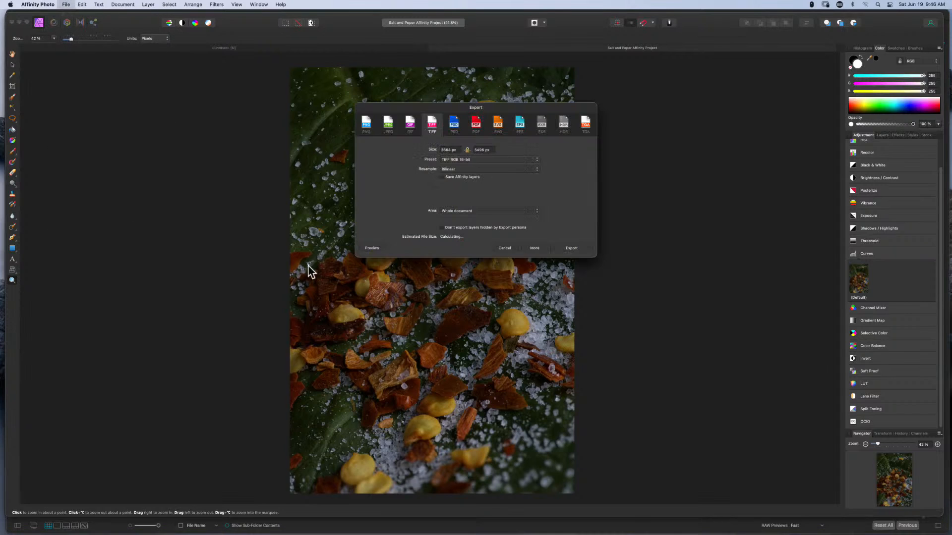
left_click(571, 249)
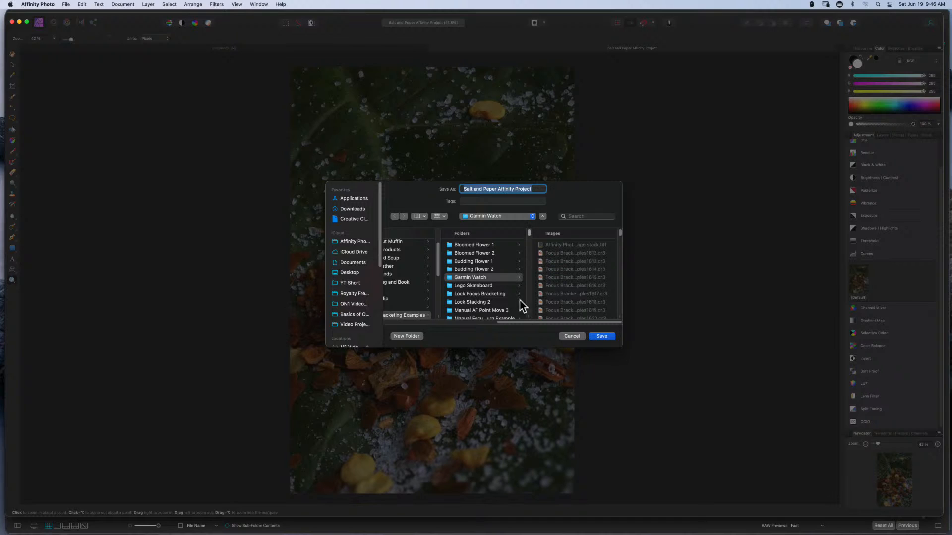
scroll(486, 292, "down", 3)
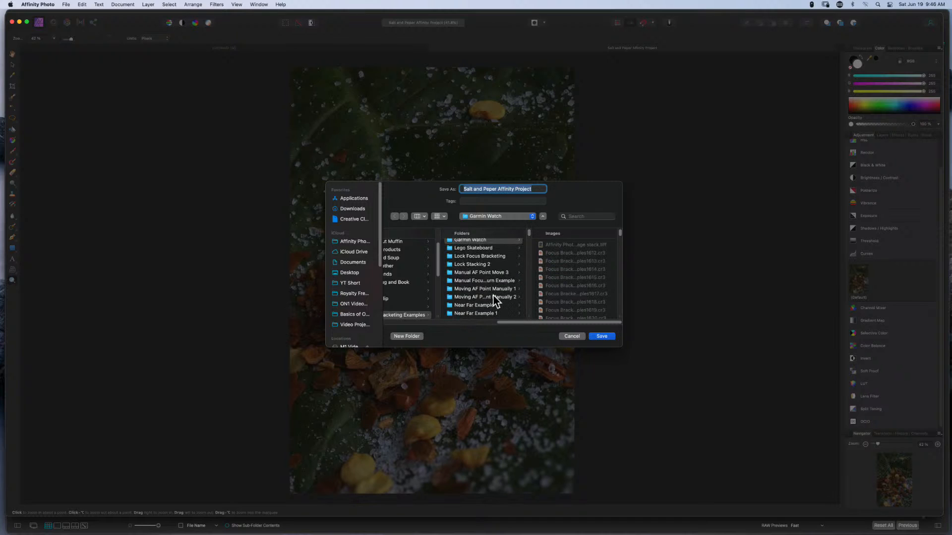
scroll(493, 295, "down", 3)
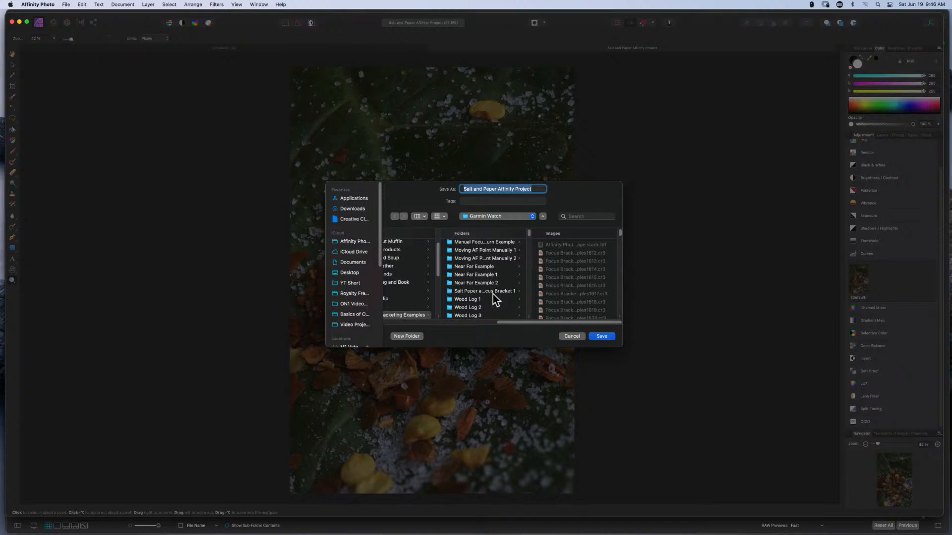
left_click(493, 293)
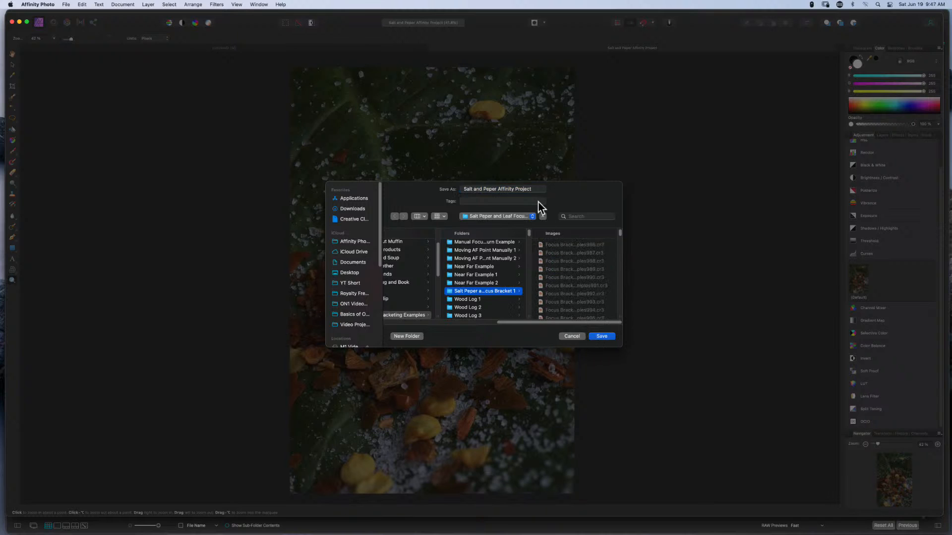
left_click_drag(533, 190, 517, 190)
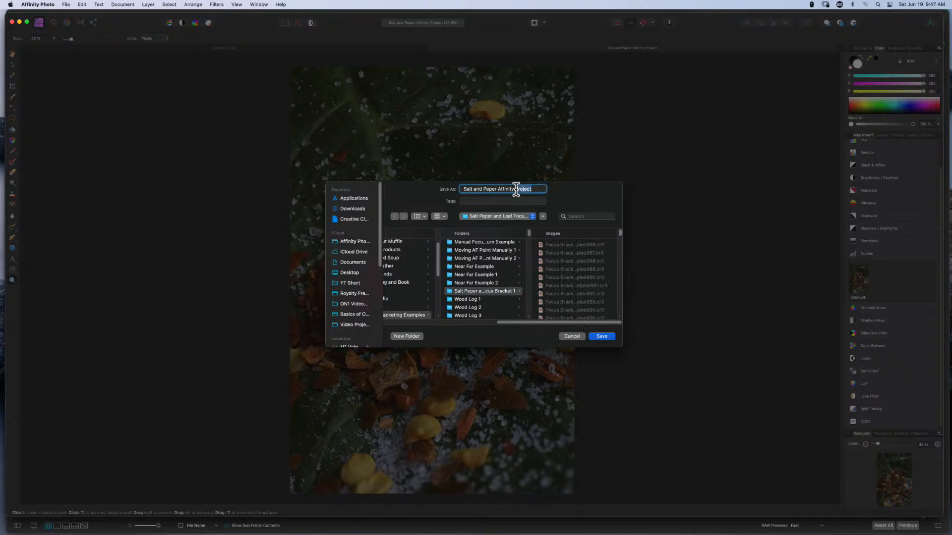
key("BackSpace")
key("Return")
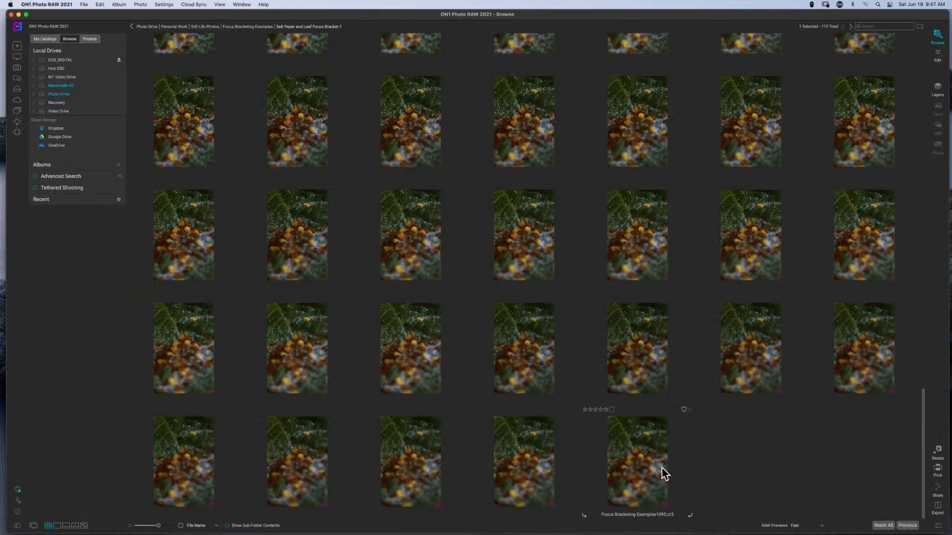
Switch to ON1 Photo RAW, reload the Salt Peper and Leaf Focus Bracket 1 folder and open Salt and Peper Affinity 110 Stack.tiff for editing.
scroll(594, 457, "up", 20)
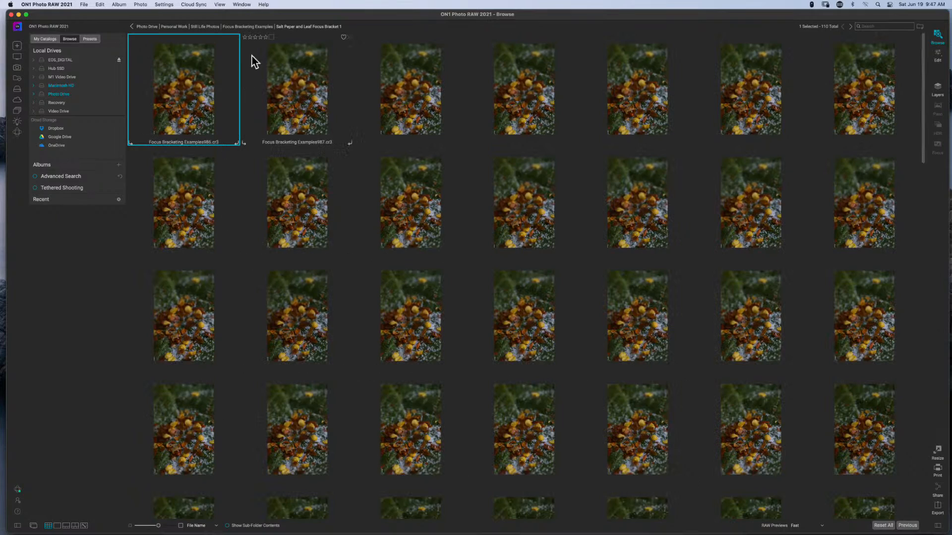
scroll(603, 372, "down", 20)
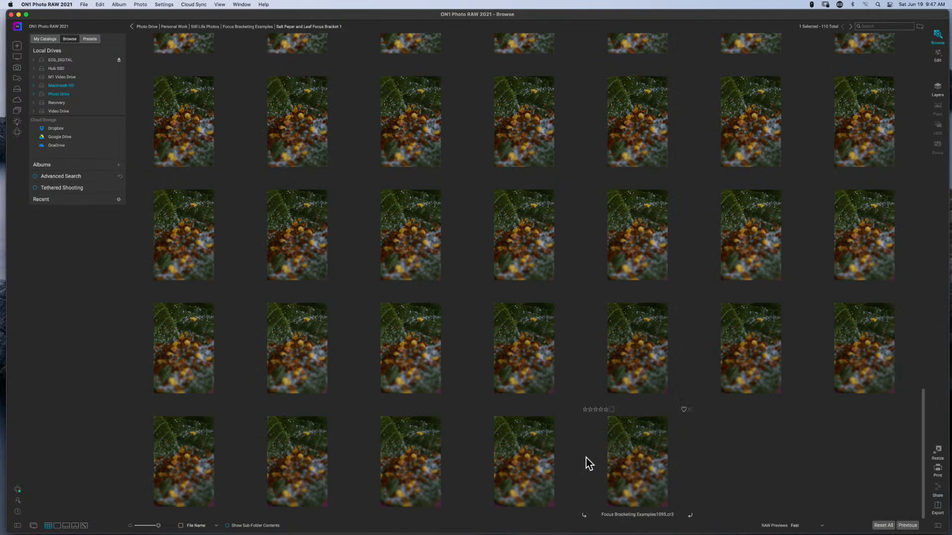
scroll(521, 418, "up", 20)
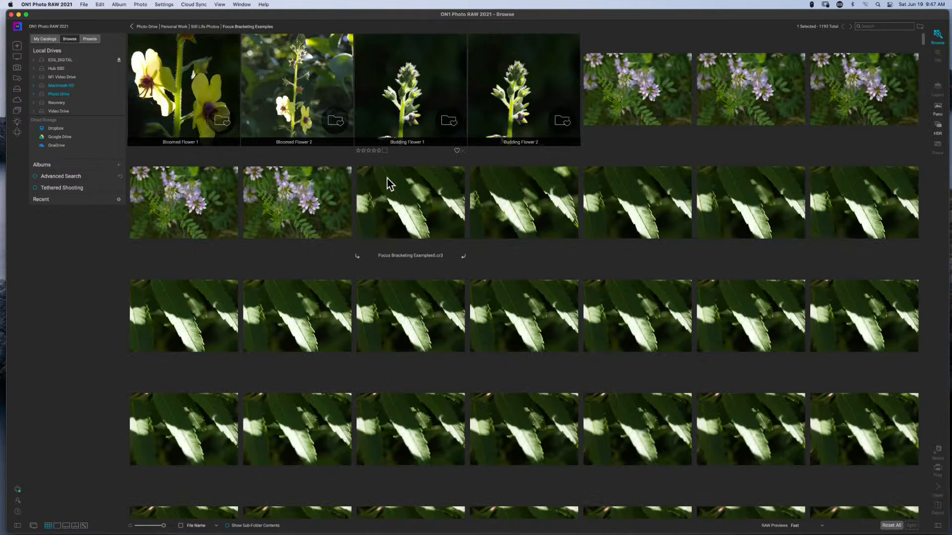
left_click_drag(922, 39, 889, 532)
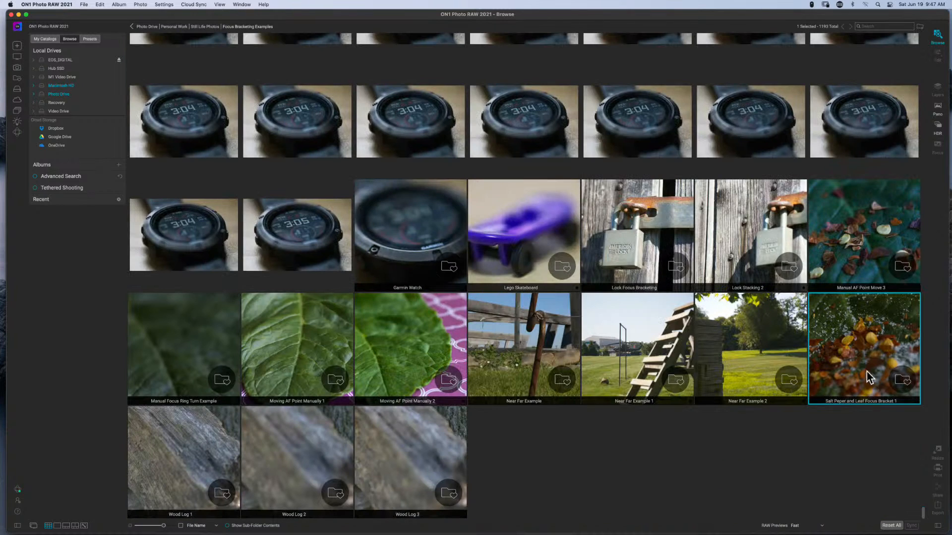
double_click(852, 359)
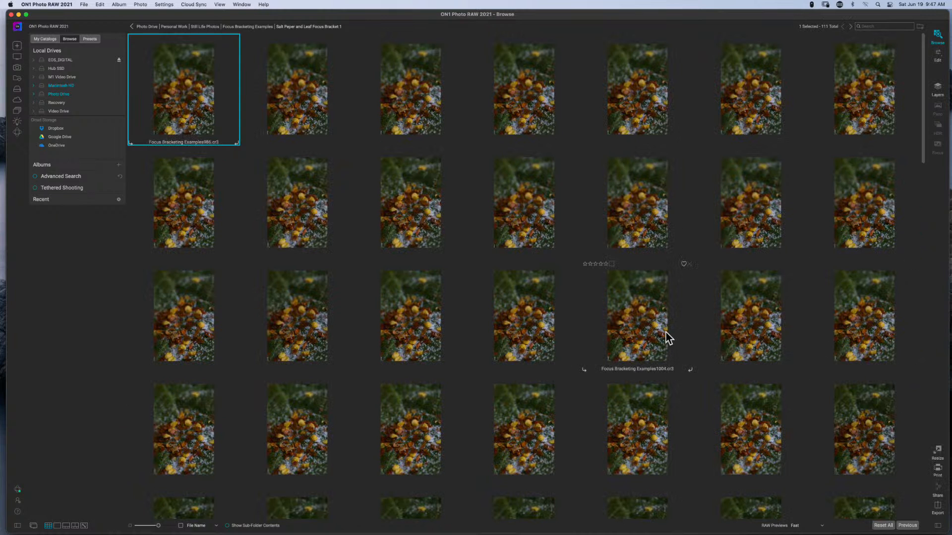
scroll(666, 332, "down", 15)
scroll(665, 336, "down", 2)
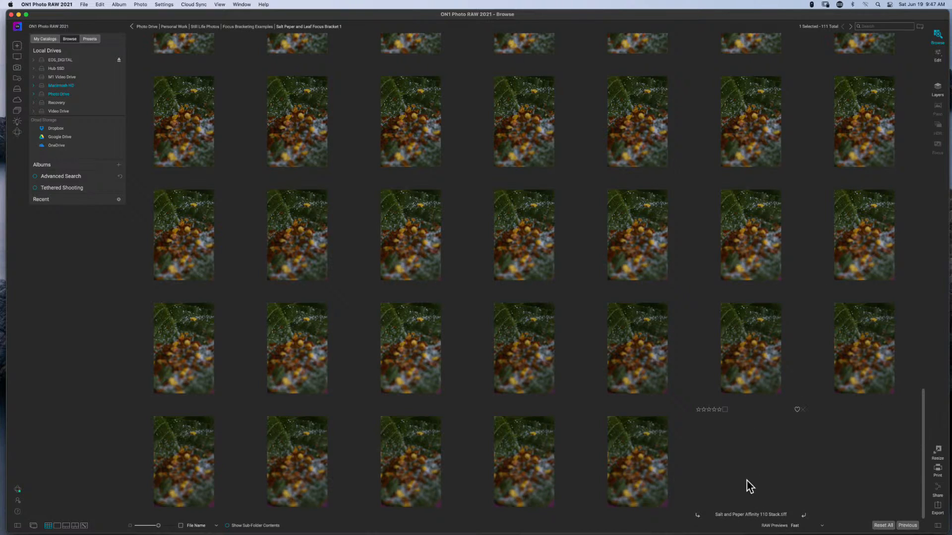
left_click(744, 471)
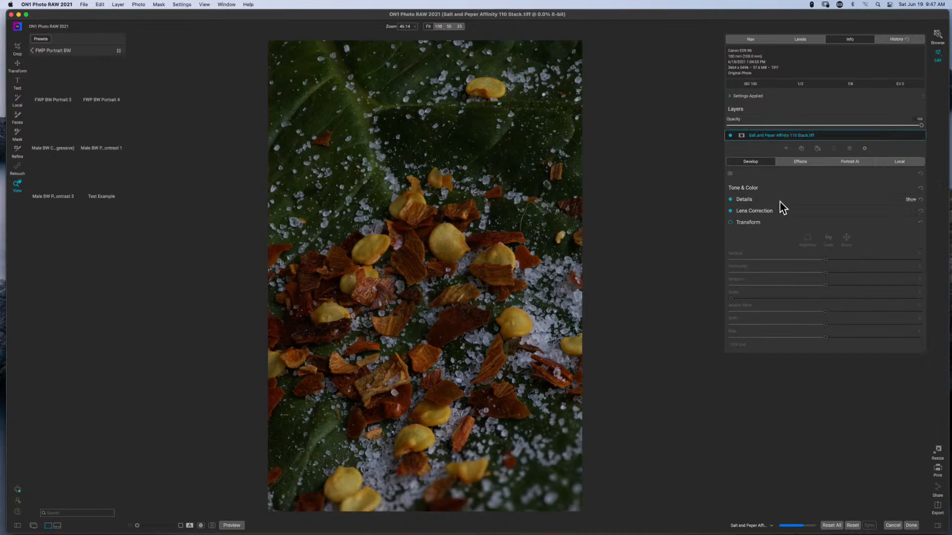
Add a Color Adjustment filter, darken the greens and widen the green color range.
left_click(799, 163)
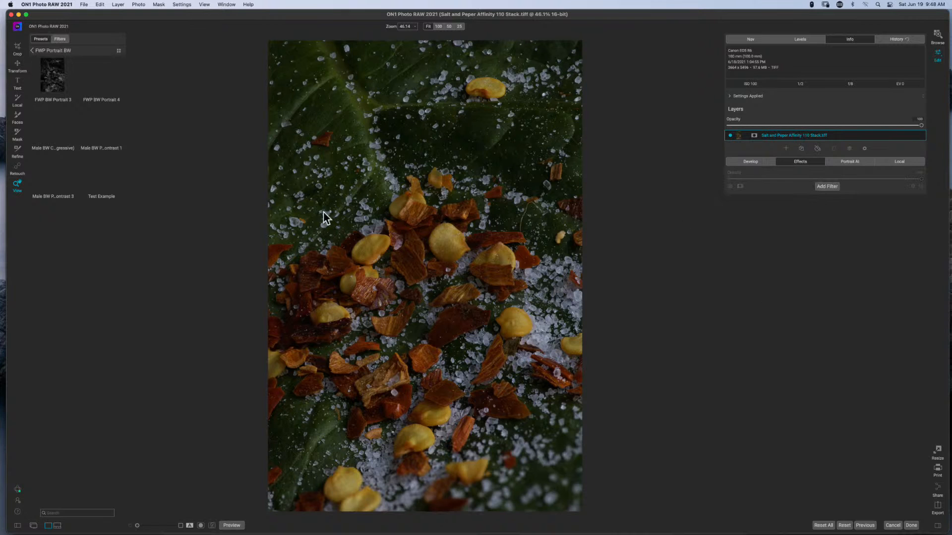
left_click(826, 186)
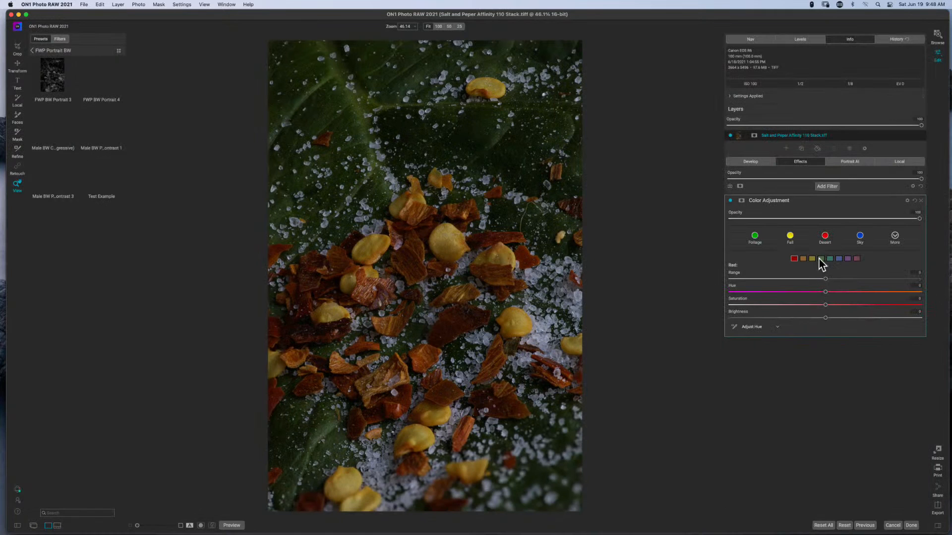
left_click(821, 258)
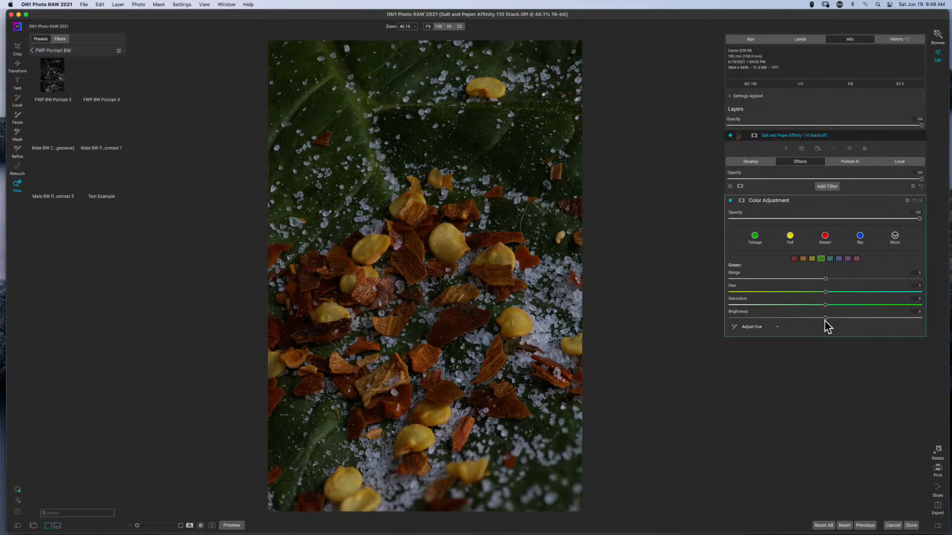
left_click_drag(824, 319, 769, 305)
left_click_drag(827, 280, 894, 282)
Raise the saturation and lower the brightness of the reds, oranges and yellows in the Color Adjustment filter.
left_click(795, 259)
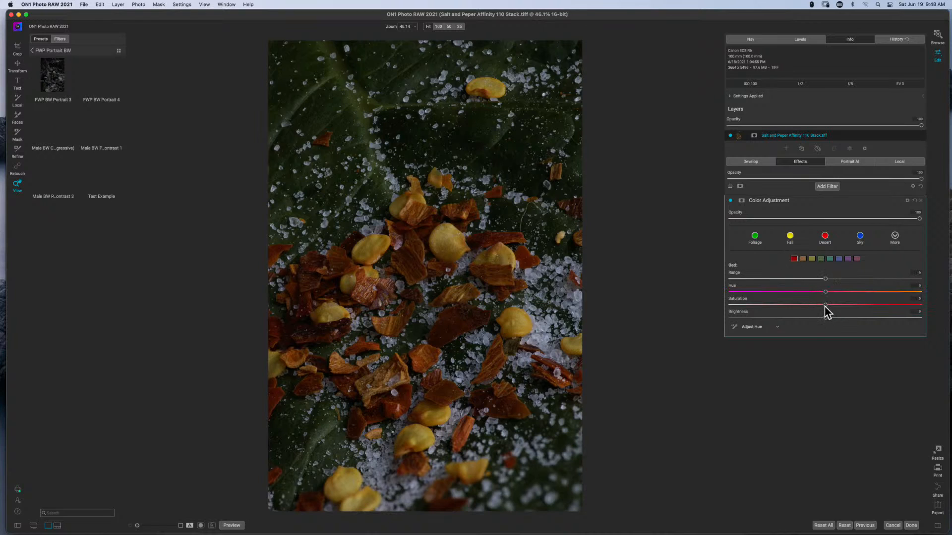
left_click_drag(825, 306, 855, 307)
left_click_drag(826, 318, 794, 319)
left_click(804, 258)
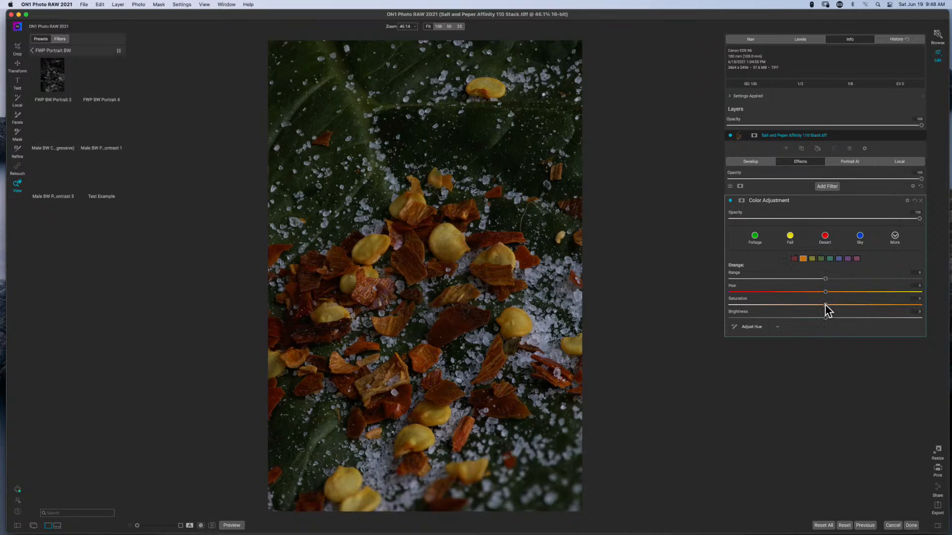
mouse_move(826, 305)
left_mouse_down()
mouse_move(869, 307)
mouse_move(812, 296)
mouse_move(863, 297)
mouse_move(781, 297)
mouse_move(803, 297)
mouse_move(825, 319)
mouse_move(898, 312)
mouse_move(792, 319)
mouse_move(815, 319)
left_mouse_up()
left_click(812, 259)
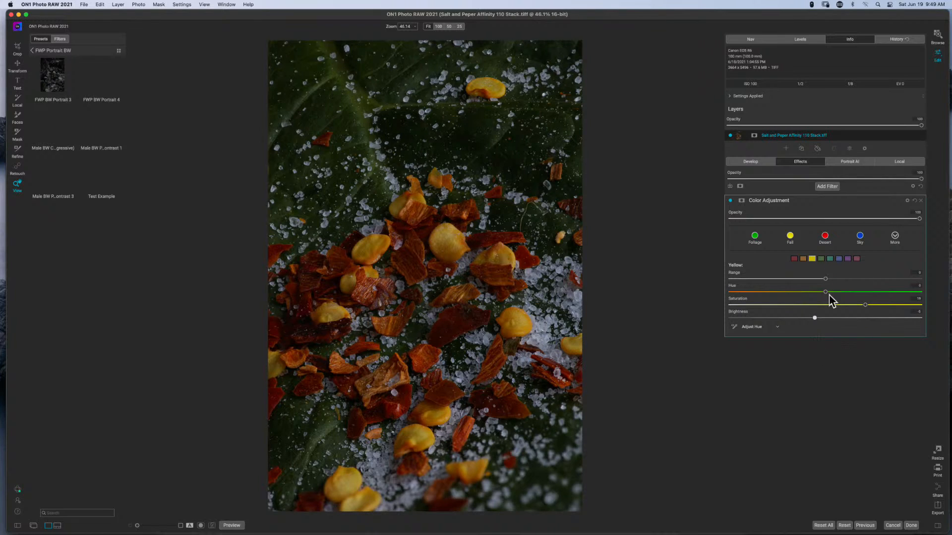
Add a Dynamic Contrast filter with the Soft style and reduce its opacity to about 59.
left_click(827, 187)
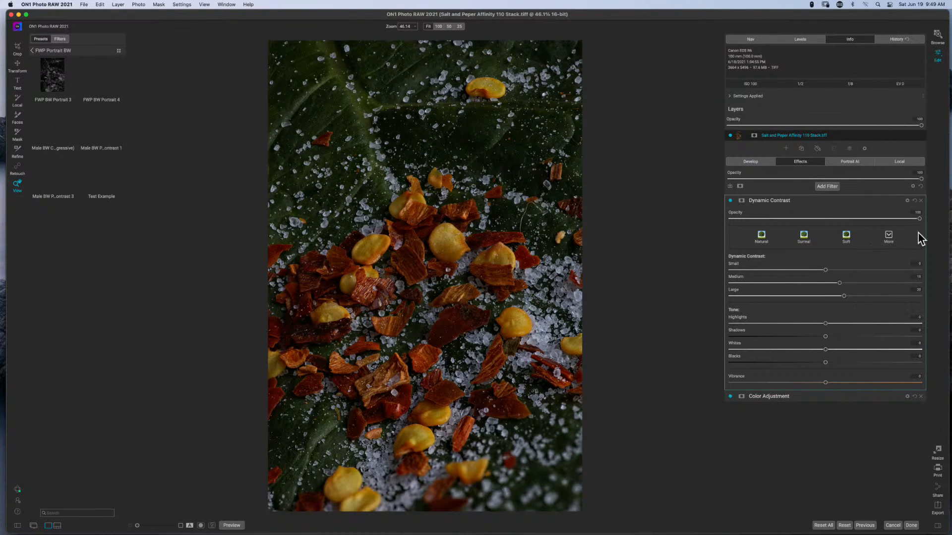
left_click(918, 219)
left_click(846, 238)
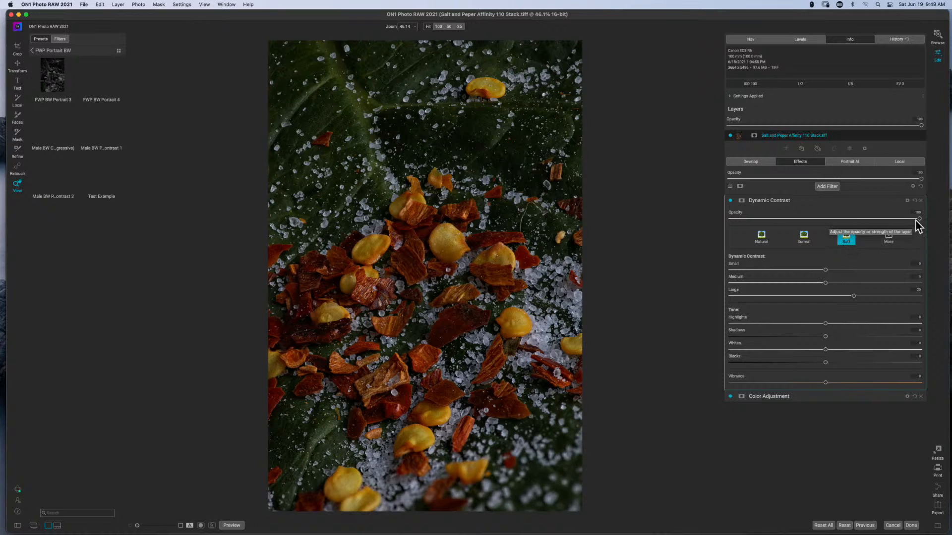
left_click_drag(918, 219, 841, 227)
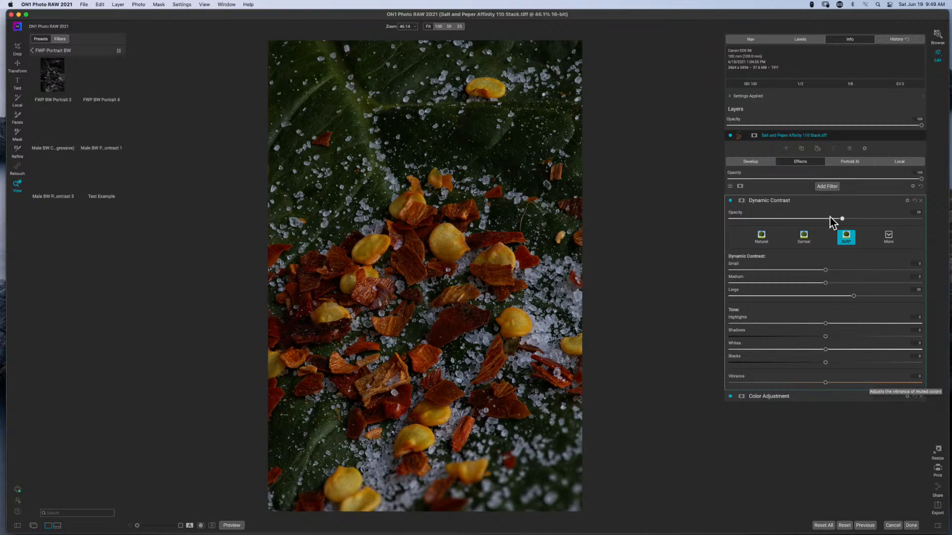
Add a Color Enhancer filter with vibrance raised to about 22 and move it below Dynamic Contrast in the filter stack.
left_click(827, 186)
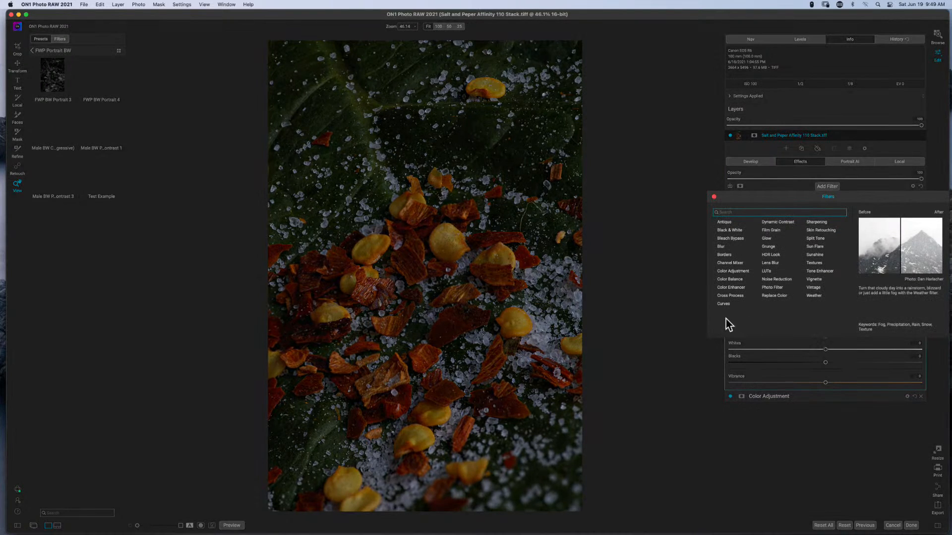
left_click(731, 288)
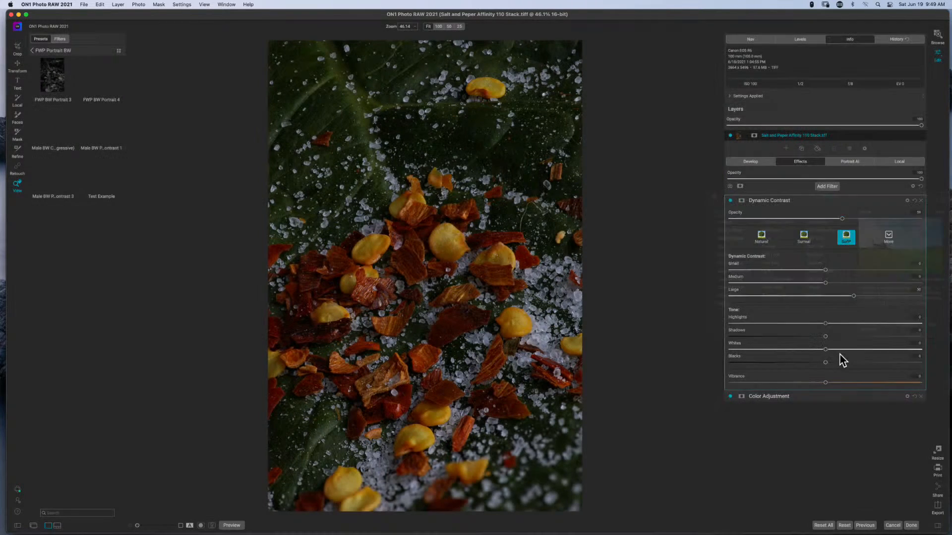
left_click_drag(825, 322, 868, 324)
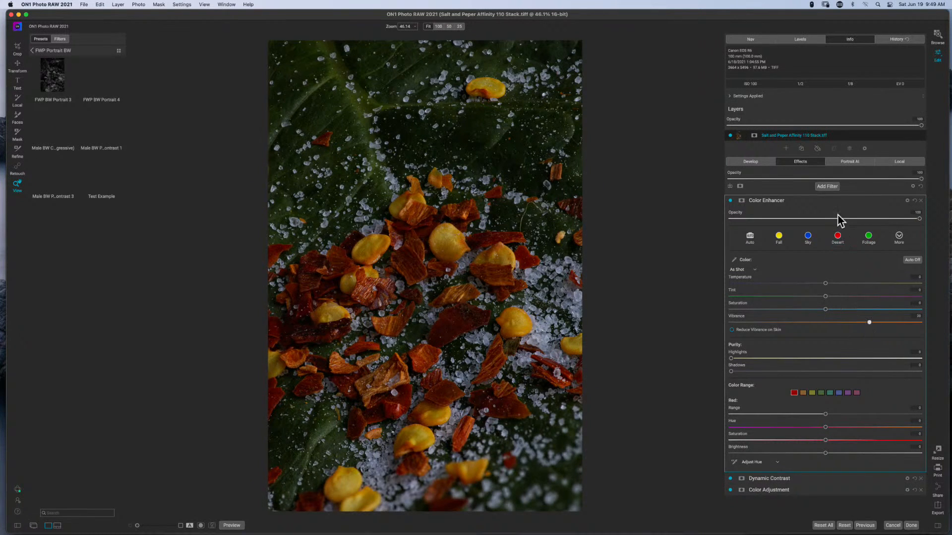
left_click(808, 200)
left_click_drag(808, 201, 795, 216)
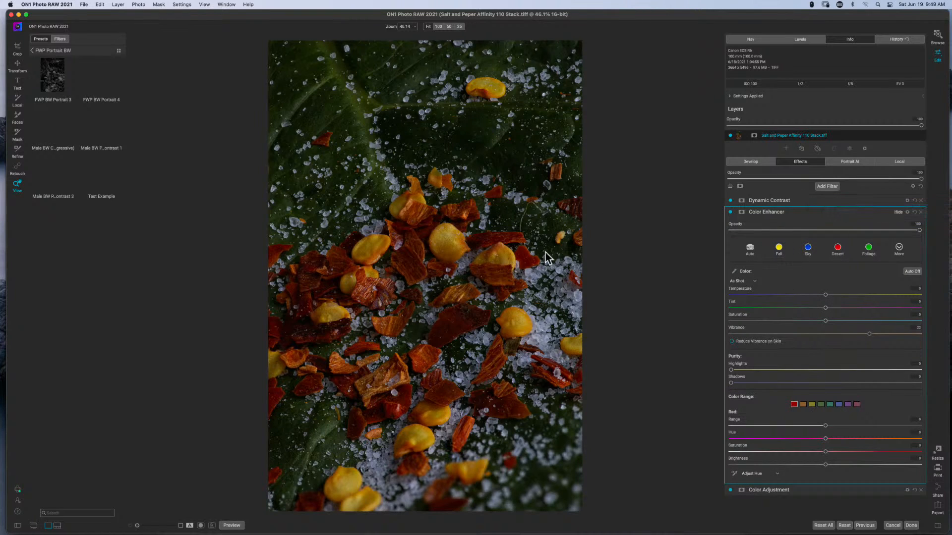
Crop the photo at the 2x3 ratio to a tighter frame around the pepper flakes and seeds, and apply the crop.
left_click(17, 49)
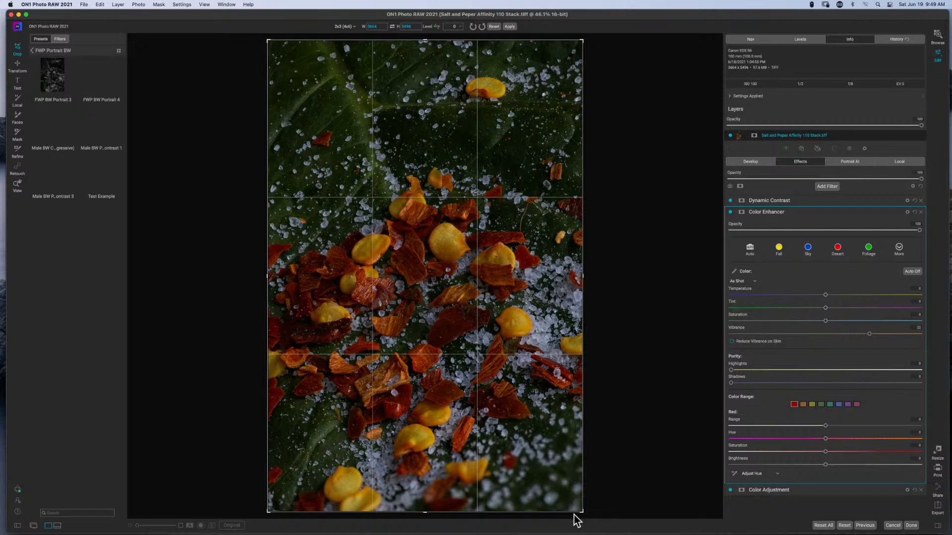
left_click_drag(582, 513, 539, 407)
left_click_drag(498, 371, 404, 305)
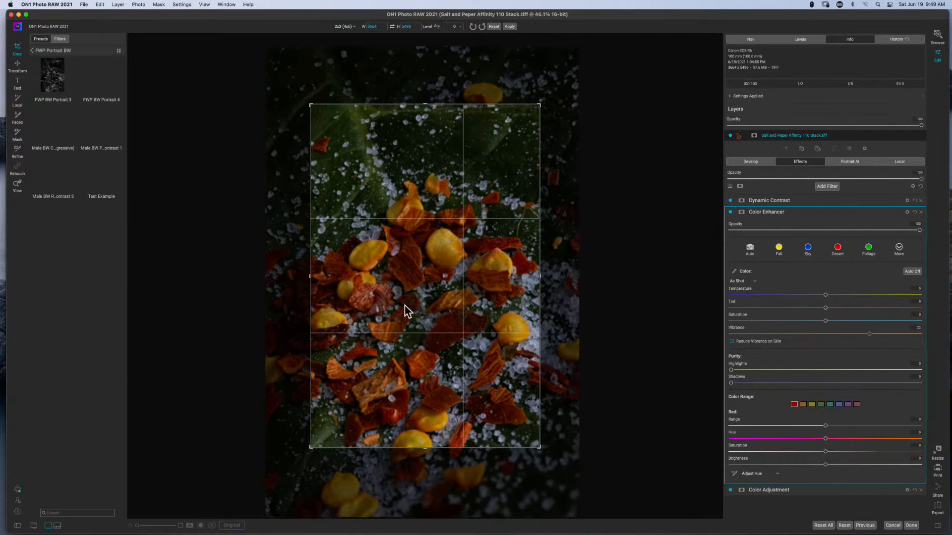
left_click(513, 27)
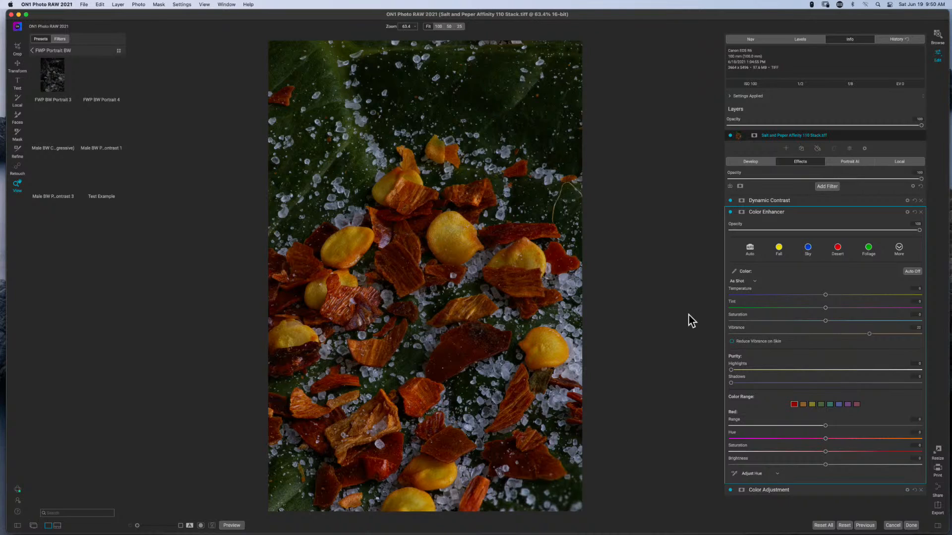
Apply AI Auto tone in the Develop Tone & Color settings and reduce the Auto amount to 31.
left_click(769, 201)
left_click(757, 163)
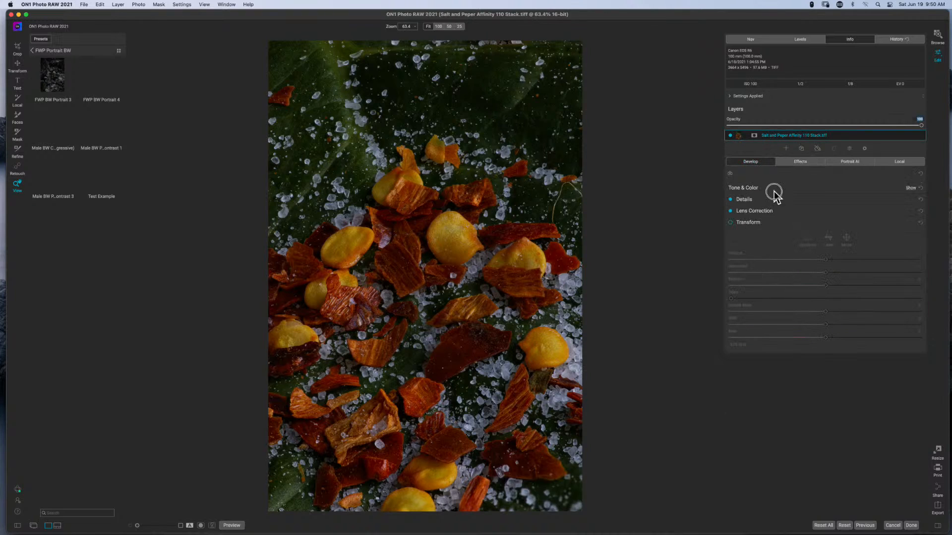
left_click(774, 193)
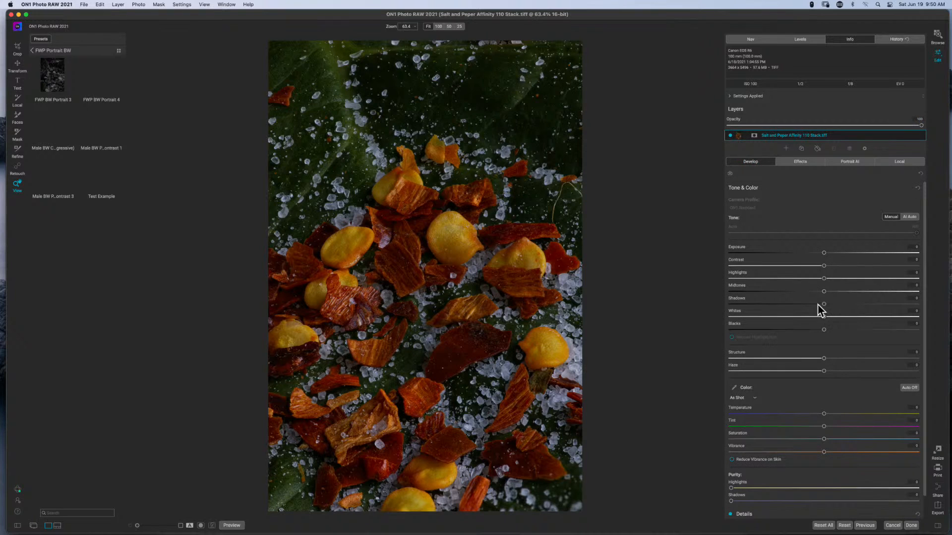
mouse_move(824, 305)
left_mouse_down()
mouse_move(850, 310)
mouse_move(834, 310)
left_mouse_up()
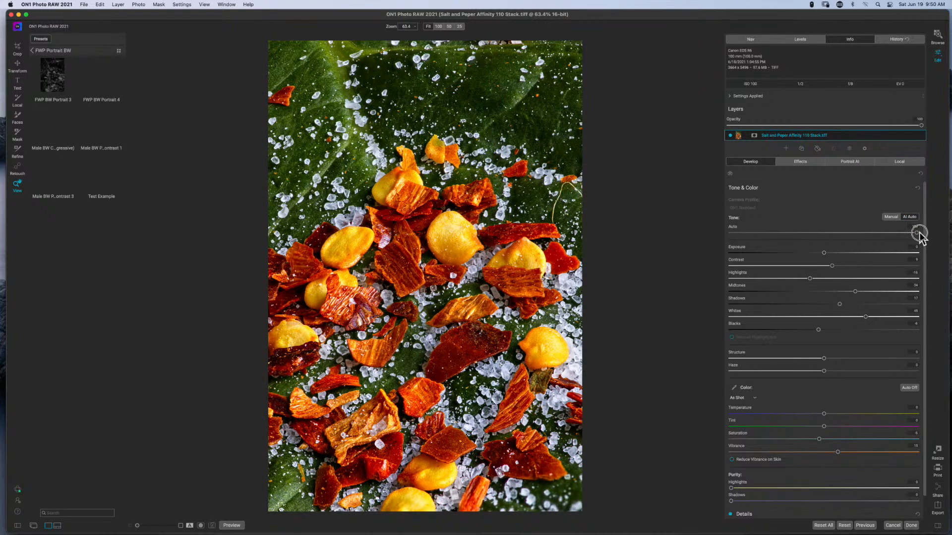
left_click_drag(916, 233, 788, 242)
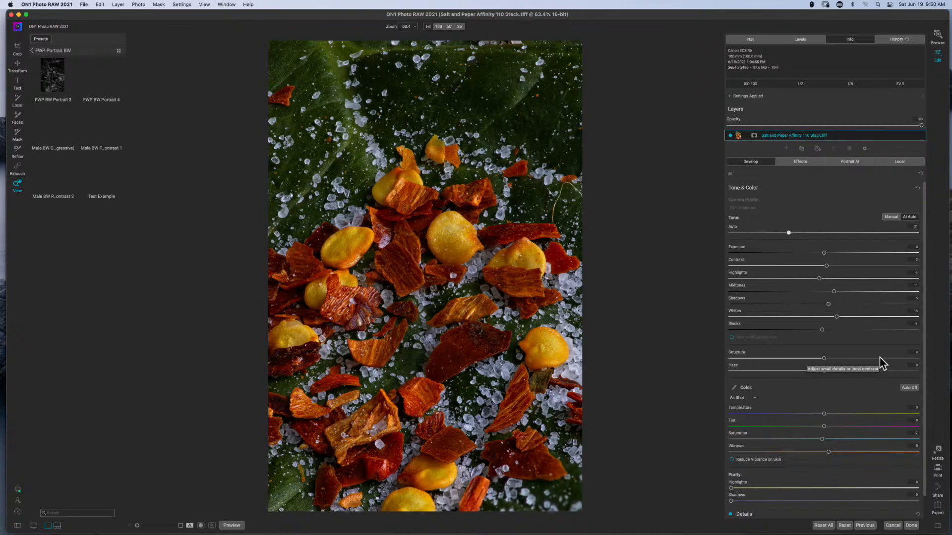
Compare the photo with and without the Dynamic Contrast filter, leaving the filter enabled.
left_click(799, 162)
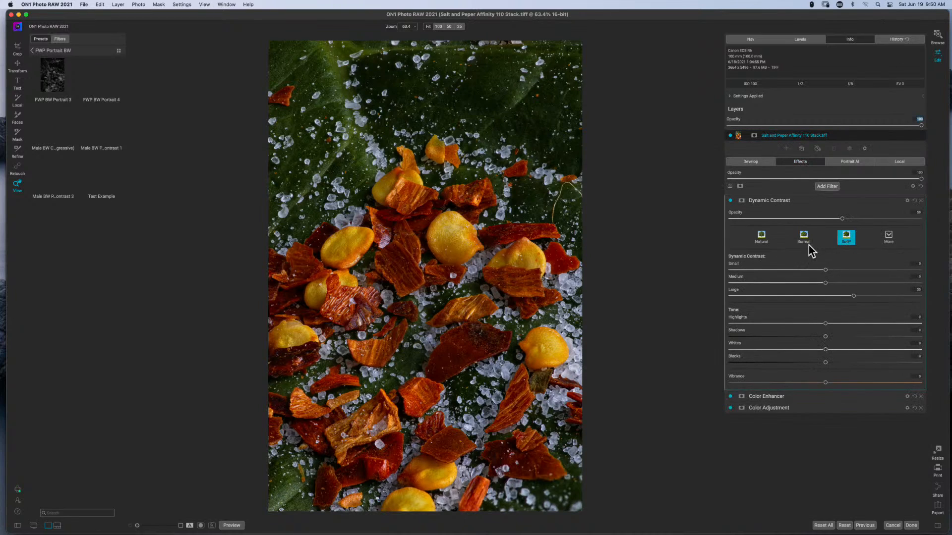
left_click(731, 201)
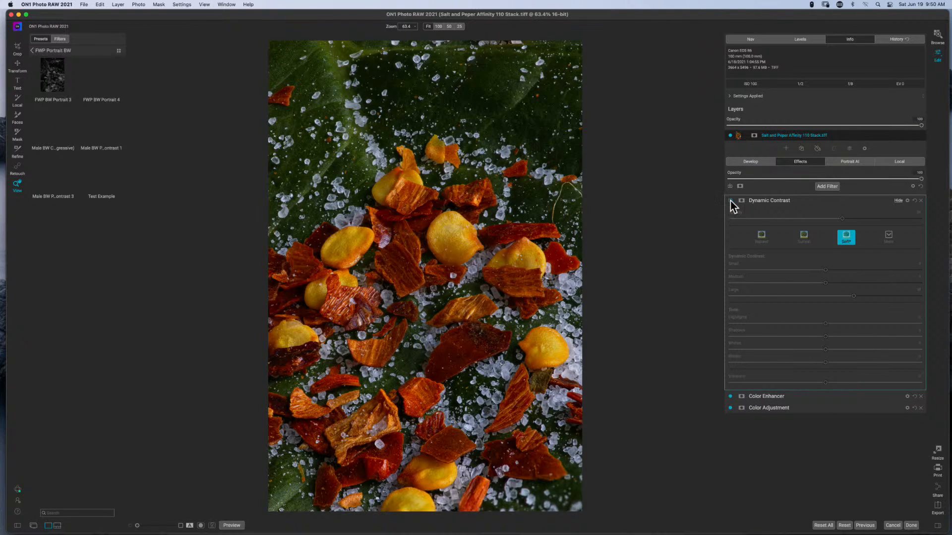
left_click(730, 201)
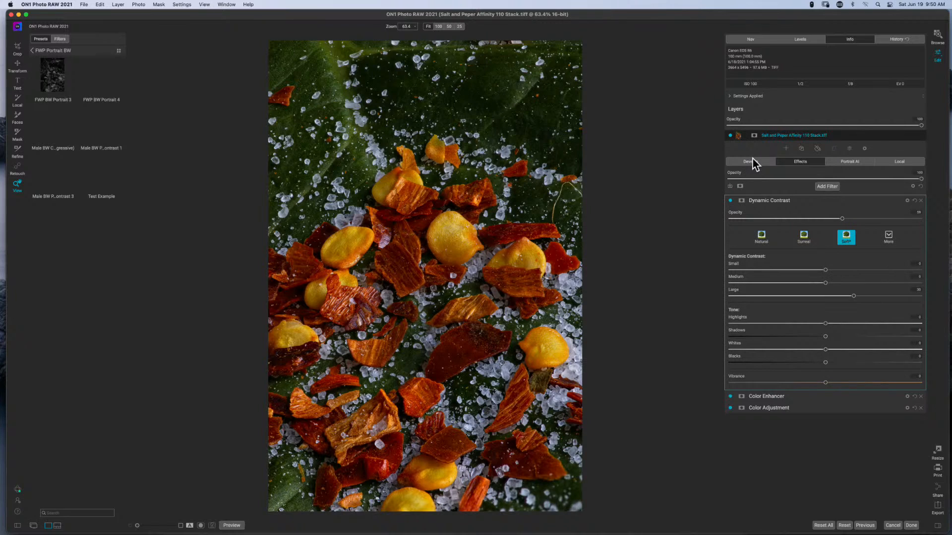